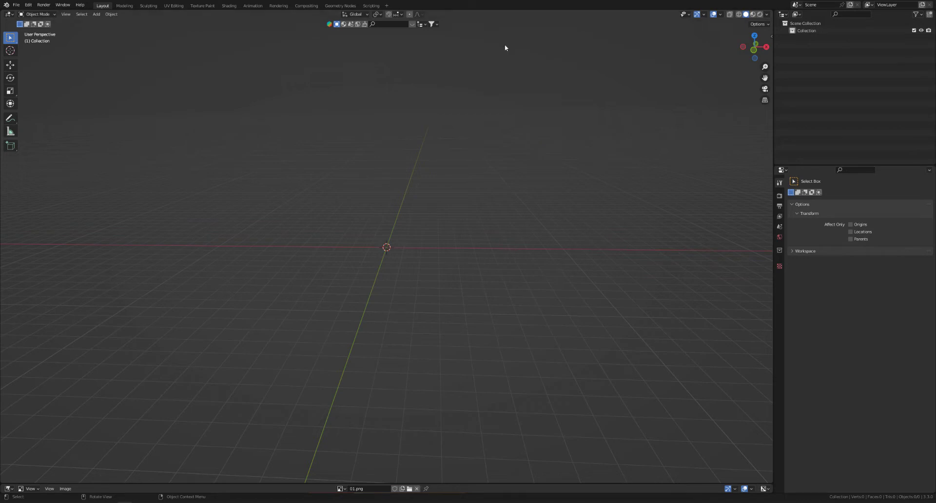
Step: Enlarge the reference image 01.png to examine the tower and staircase scene, and collapse its area again
left_click_drag(392, 482, 392, 126)
scroll(409, 262, "up", 2)
scroll(409, 259, "down", 2)
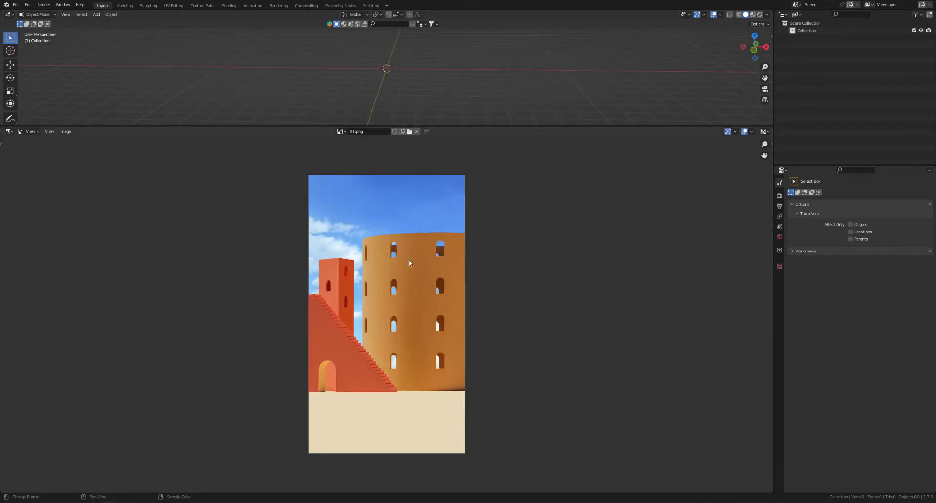
scroll(408, 261, "up", 1)
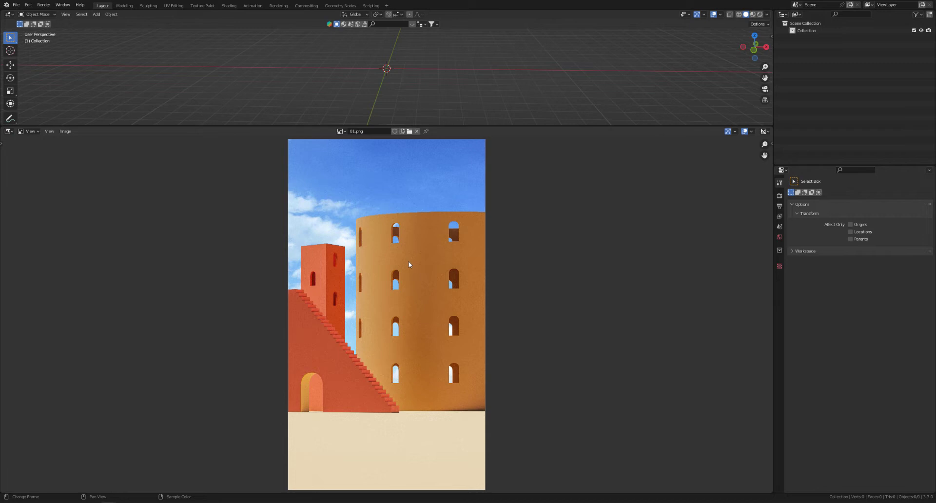
left_click_drag(455, 126, 460, 483)
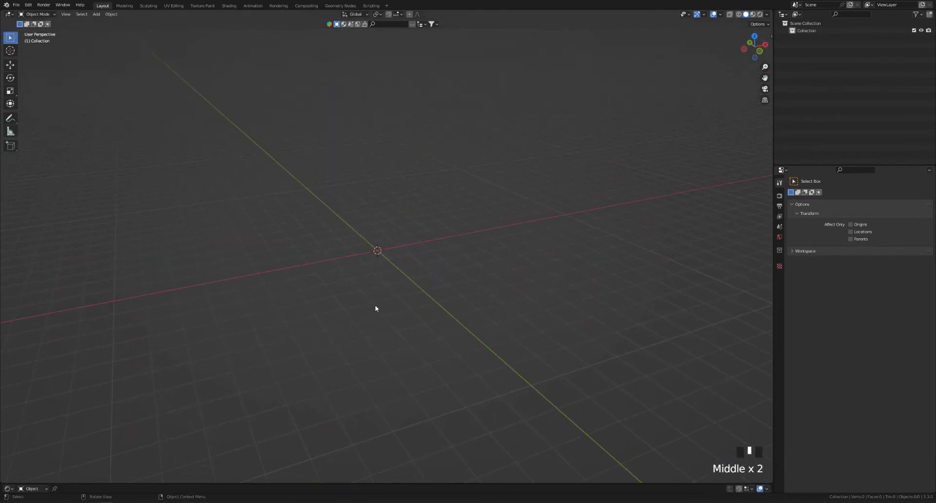
Step: Add a mesh plane at the world origin and scale it uniformly by 5 as the ground
middle_click_drag(388, 295, 373, 317, "shift")
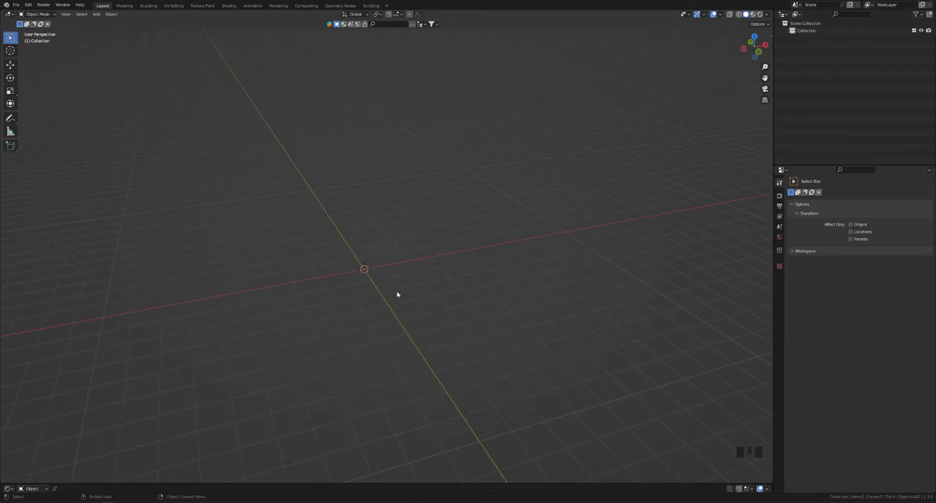
middle_click_drag(388, 293, 372, 300, "shift")
key("shift+a")
mouse_move(373, 300)
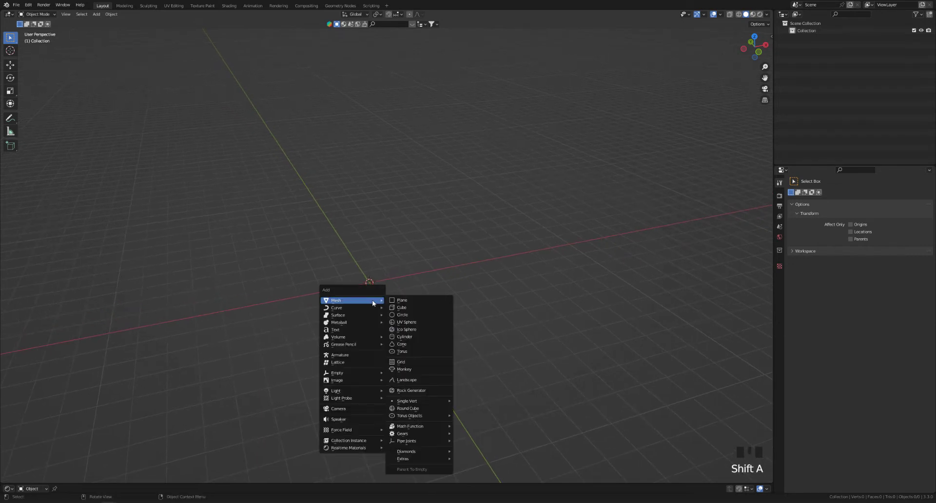
left_click(422, 301)
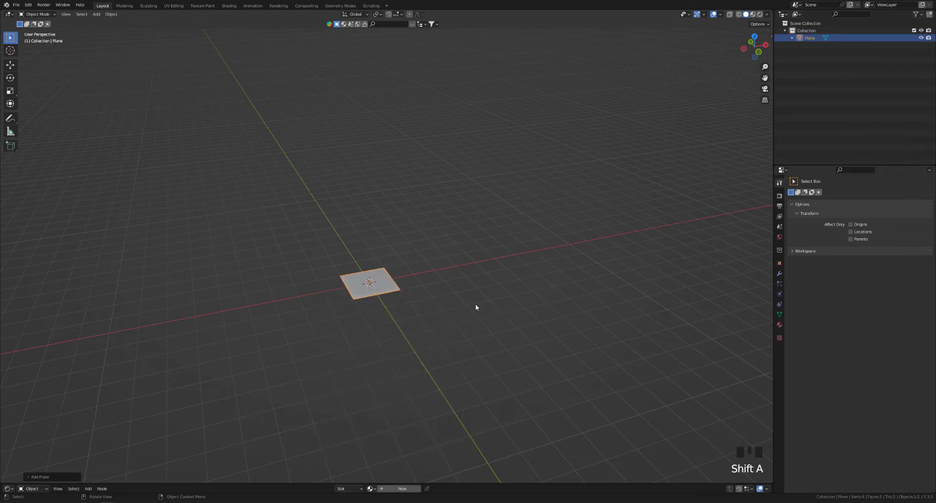
type("s5")
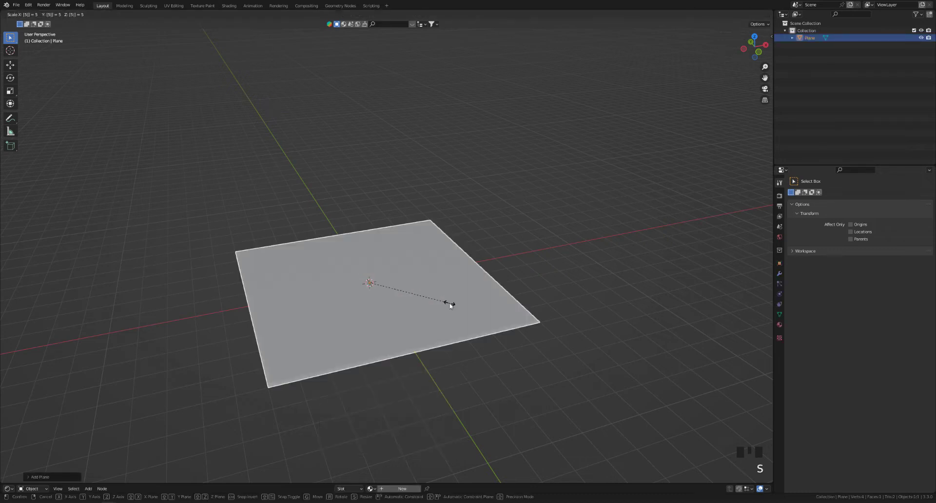
key("Return")
Step: Enlarge the lower editor area, split it into two side-by-side editors and create a new material for the plane
scroll(448, 302, "up", 2)
middle_click_drag(382, 303, 337, 302)
scroll(385, 295, "down", 2)
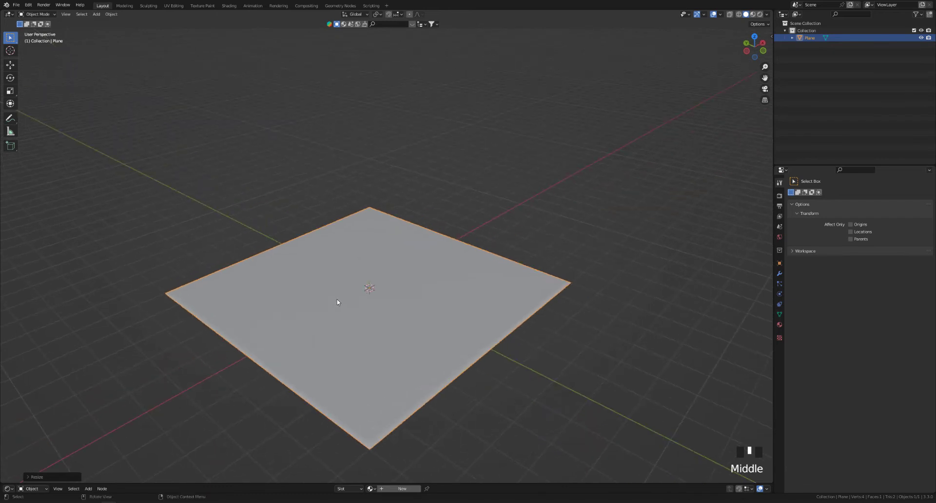
scroll(336, 302, "up", 1)
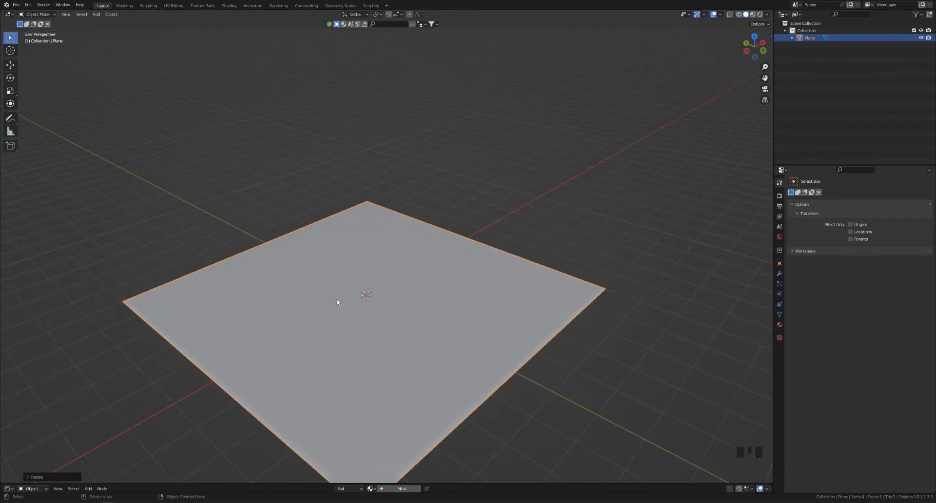
left_click_drag(326, 485, 326, 243)
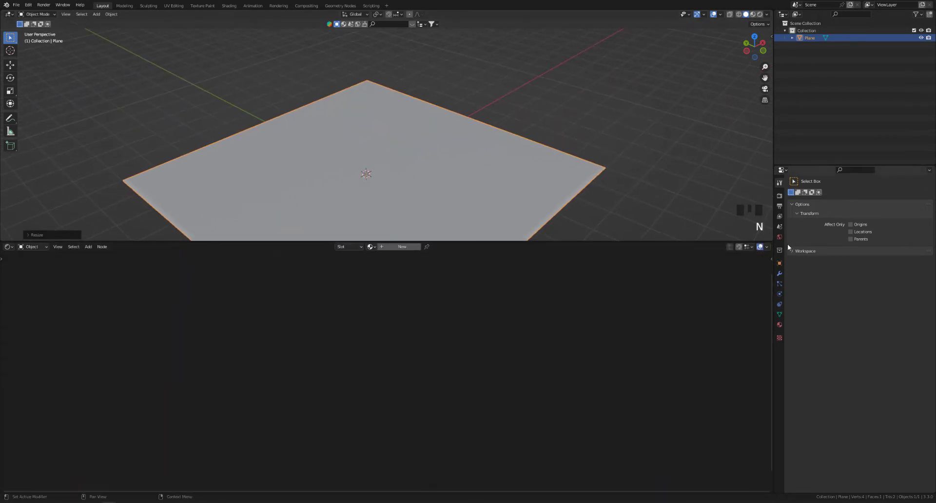
left_click_drag(769, 244, 444, 265)
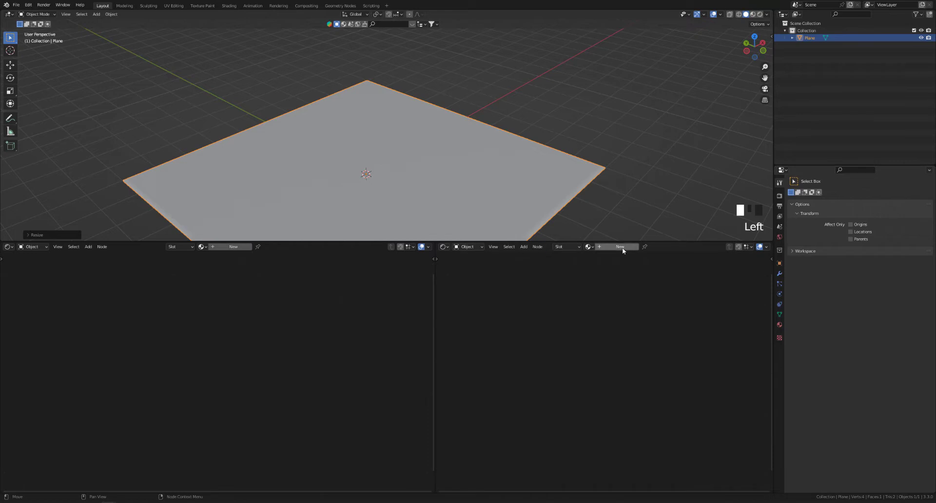
left_click(623, 246)
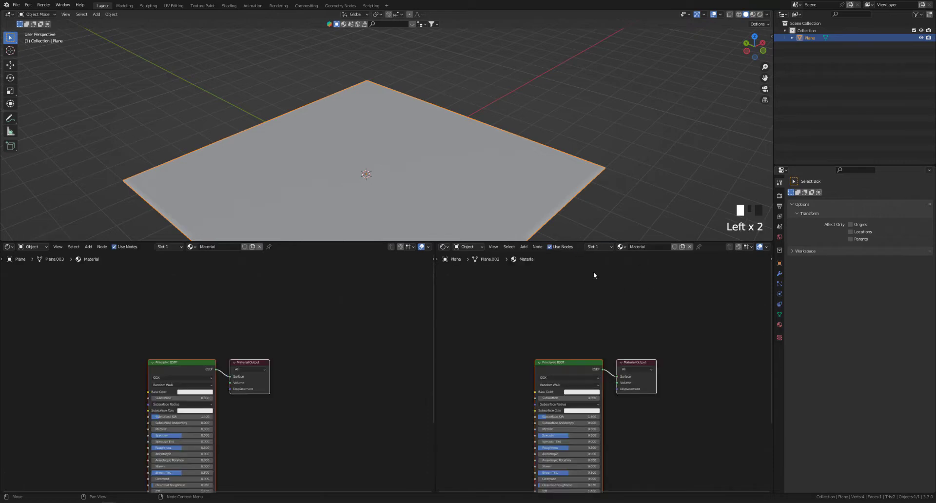
Step: Change one of the two lower editors to an Image Editor showing 01.png and collapse the lower area
left_click(451, 246)
left_click(467, 275)
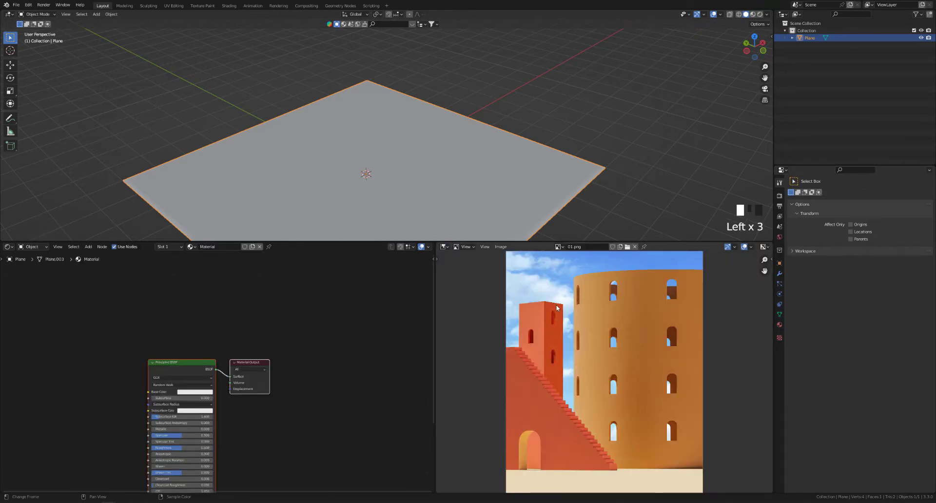
scroll(557, 308, "down", 1)
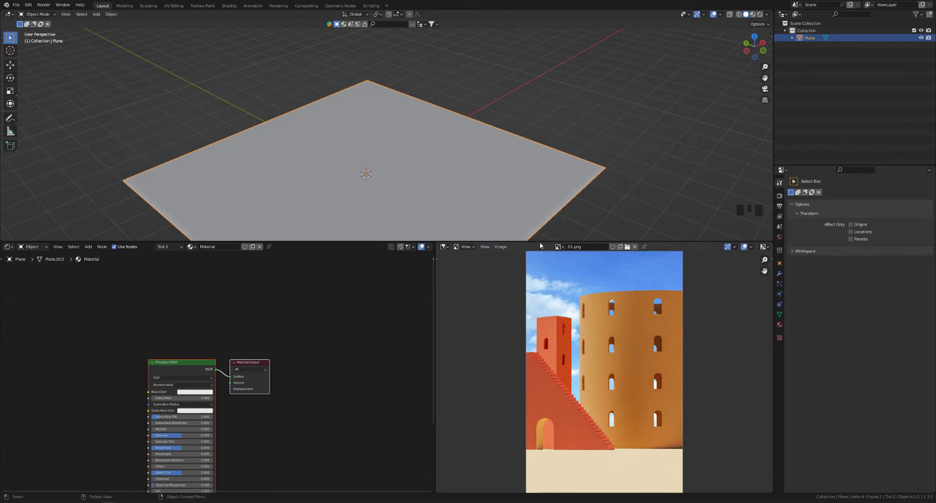
left_click_drag(540, 242, 414, 483)
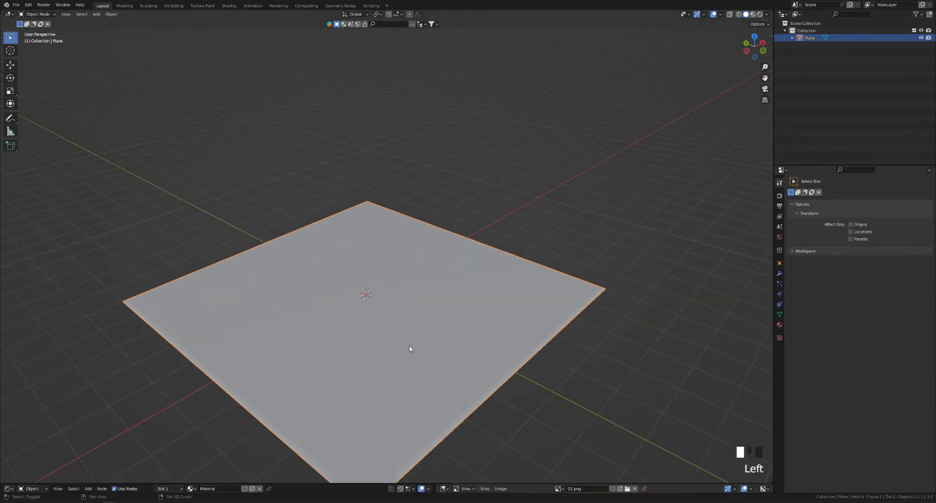
Step: Add a mesh cylinder at the plane's center with its Z location set to 1 m
middle_click_drag(410, 348, 410, 305)
scroll(409, 320, "up", 2)
key("shift+a")
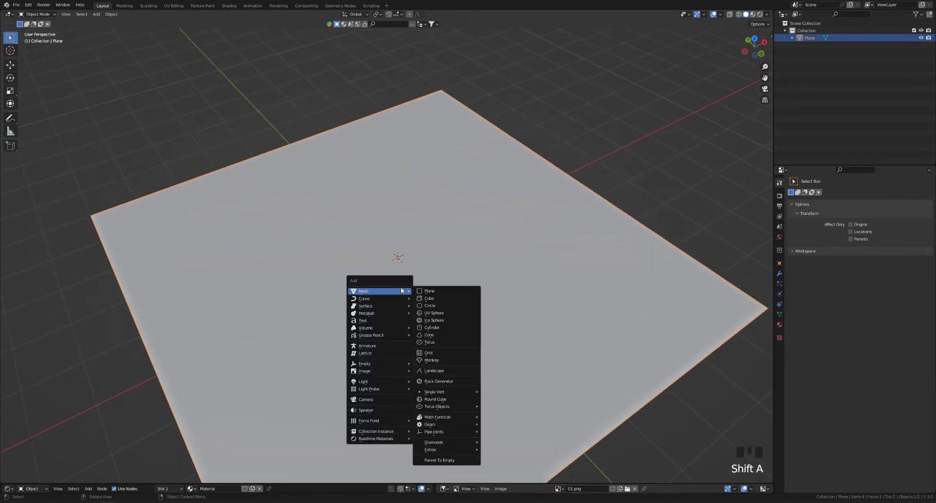
left_click(448, 327)
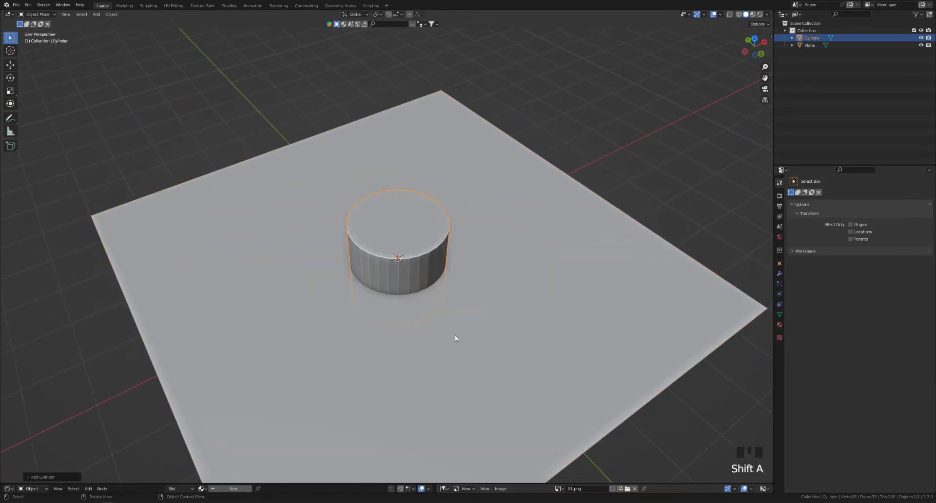
left_click(34, 476)
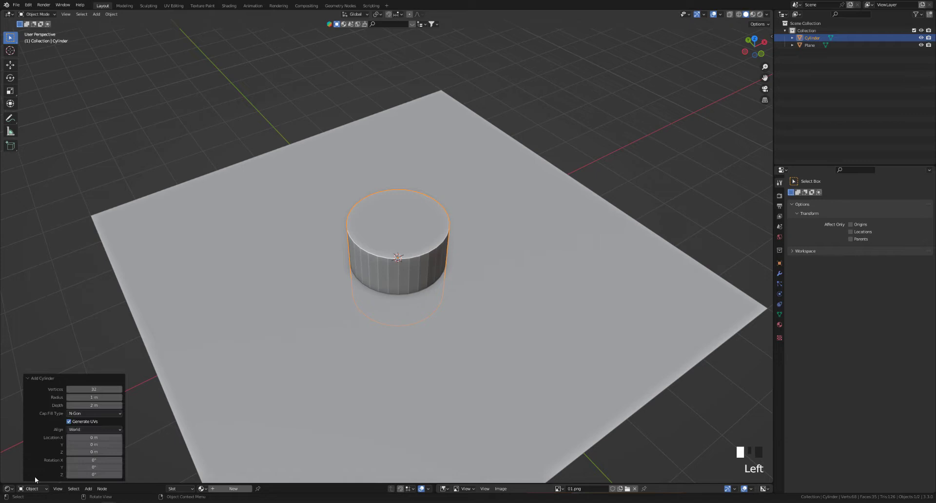
left_click(94, 460)
key("shift+Tab")
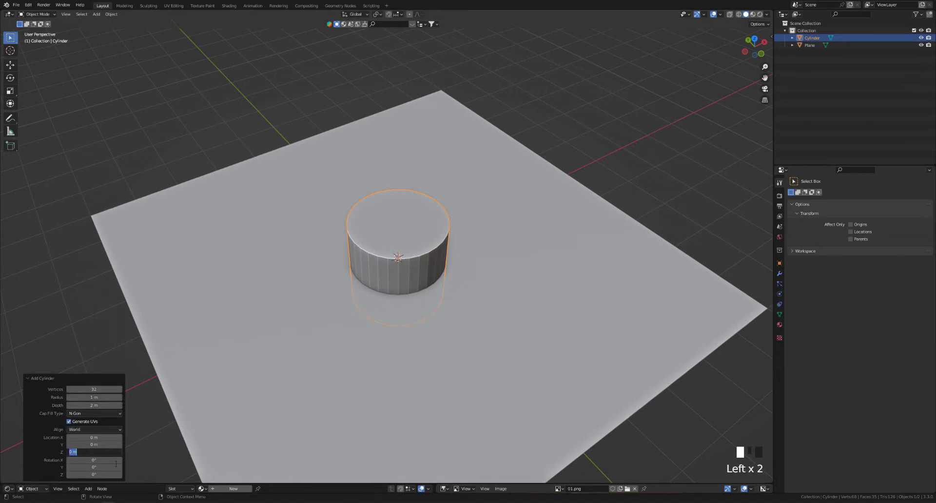
type("1")
key("Return")
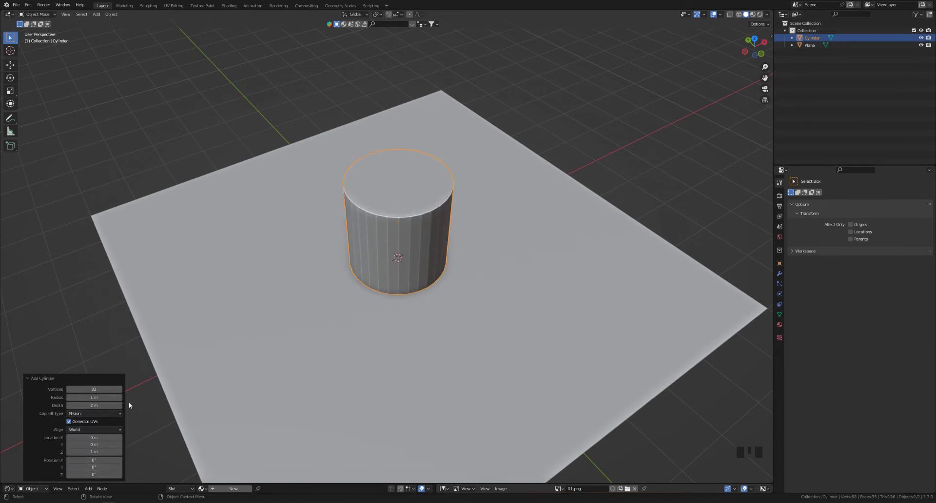
Step: Set the new cylinder's vertex count to 100
left_click(94, 388)
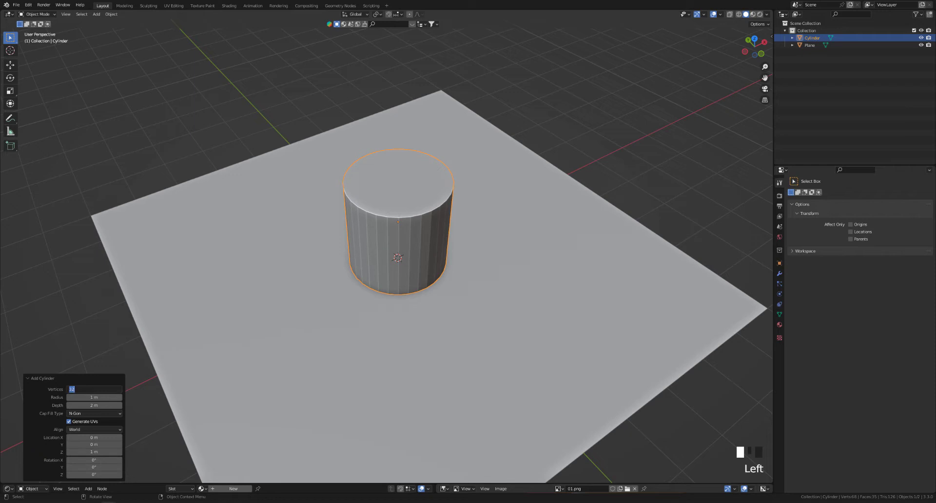
type("100")
key("Return")
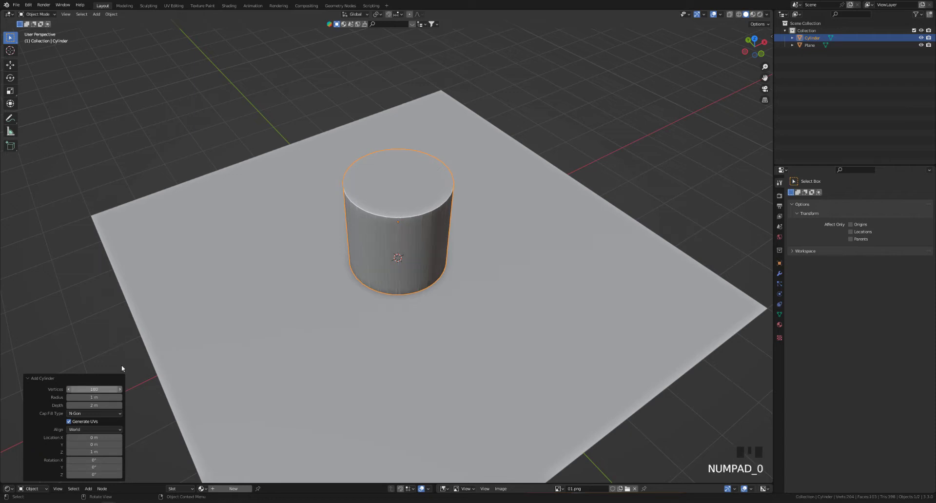
Step: Set the new cylinder's vertex count to 120
left_click(103, 389)
type("120")
key("Return")
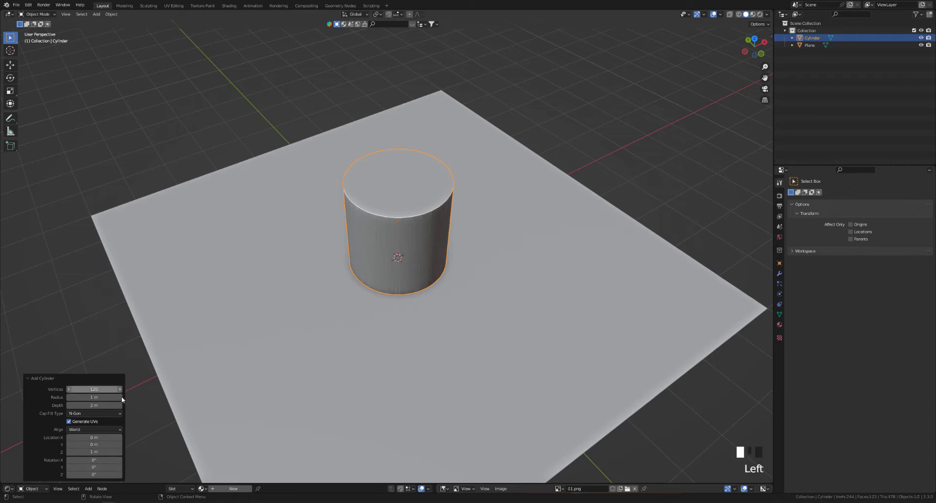
middle_click_drag(381, 312, 400, 275, "shift")
left_click(395, 250)
key("Tab")
key("Tab")
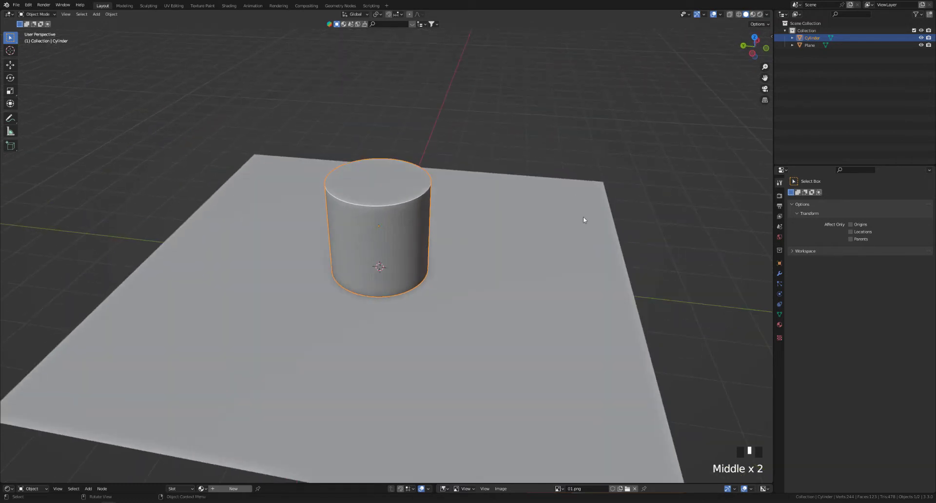
middle_click_drag(432, 326, 372, 322)
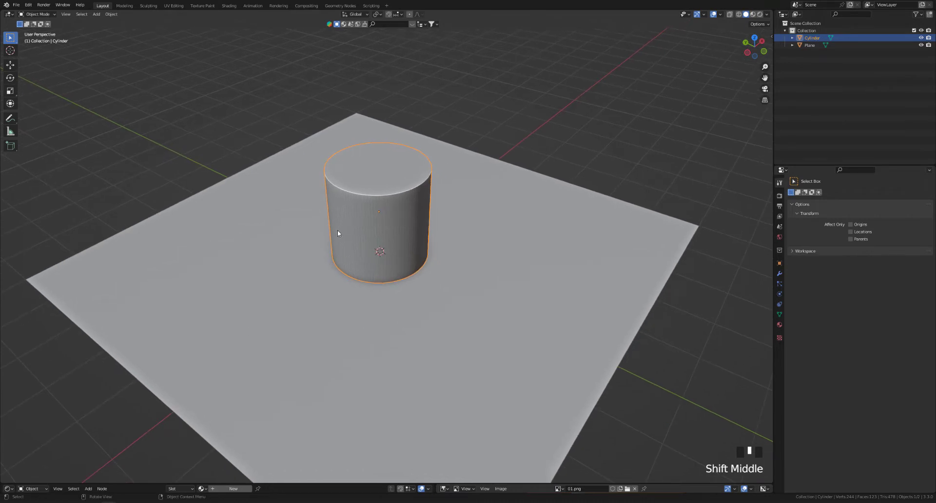
middle_click_drag(334, 254, 334, 288, "shift")
left_click(283, 254)
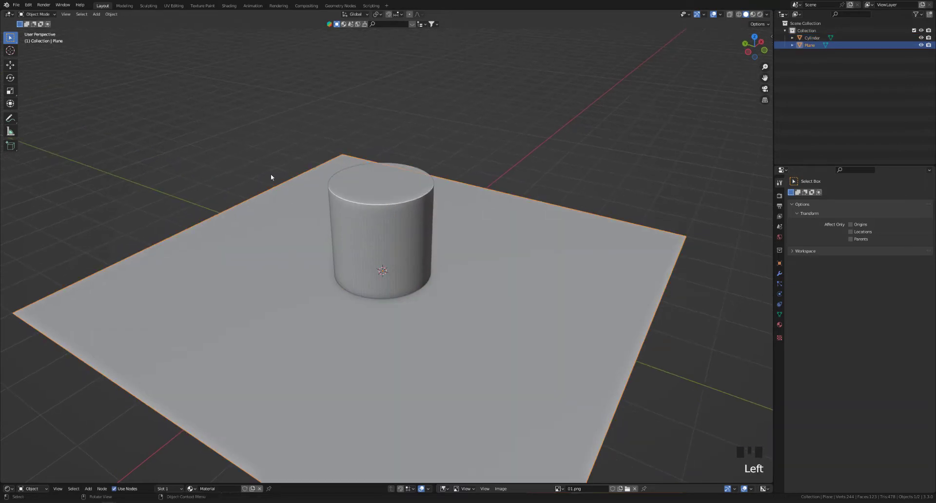
left_click(266, 156)
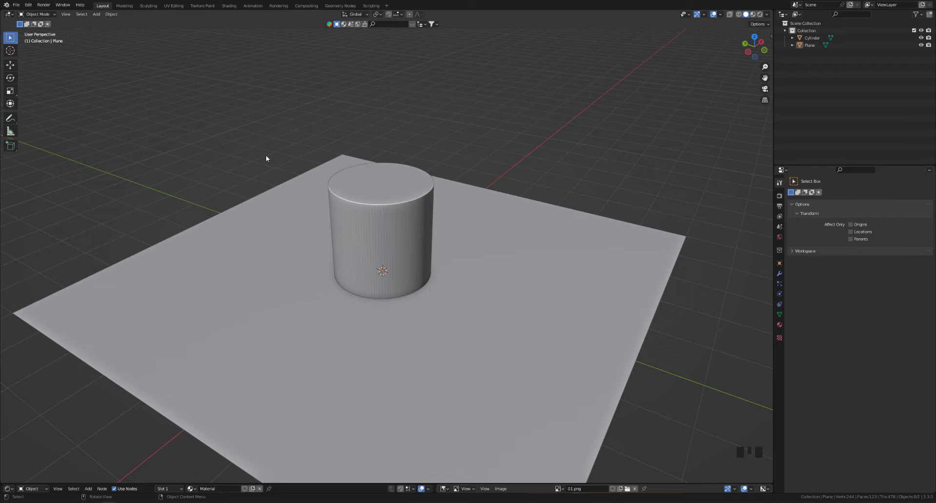
Step: Isolate the cylinder in local view and enter Edit Mode on it
left_click(381, 226)
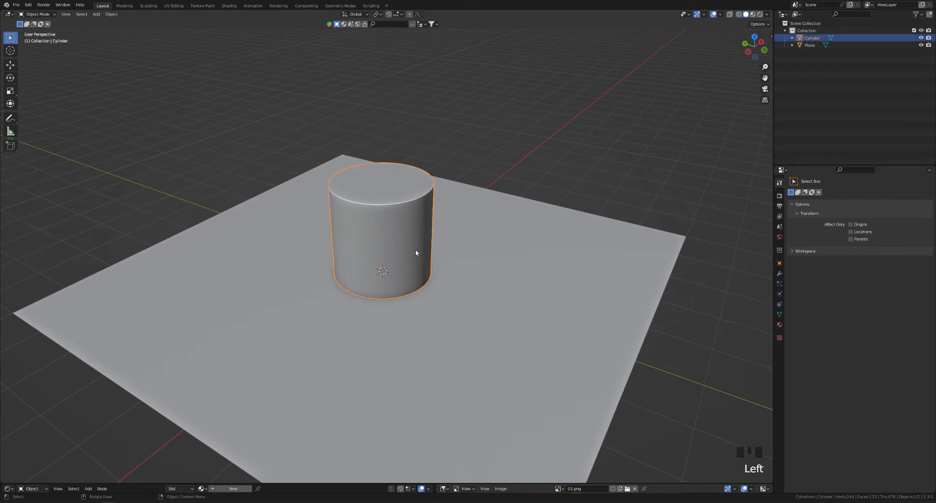
key("slash")
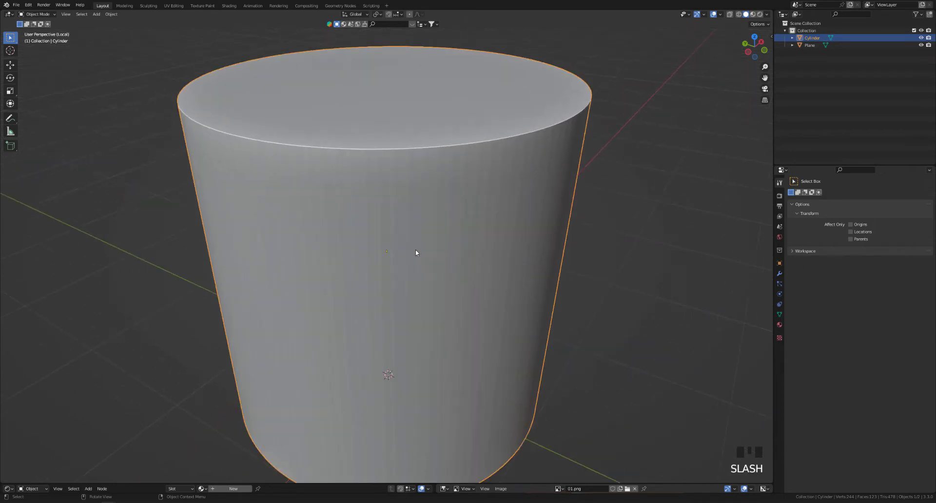
scroll(413, 253, "down", 3)
key("Tab")
key("Tab")
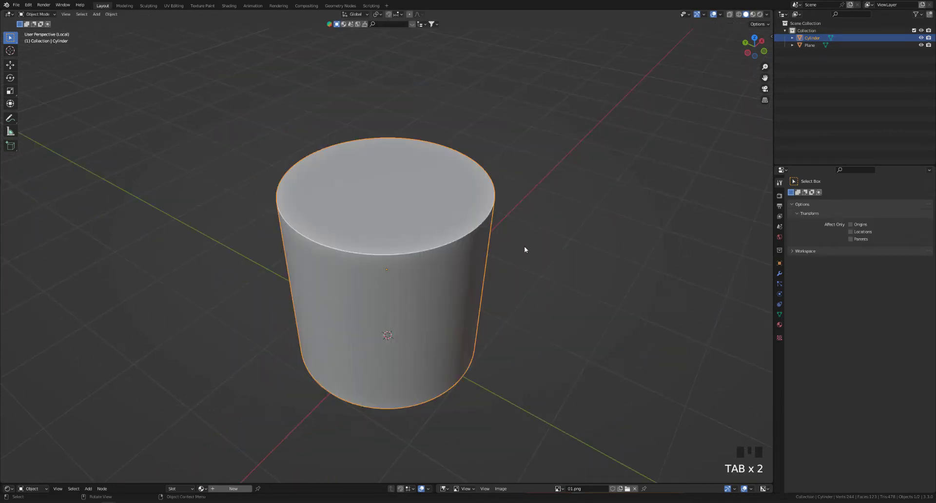
key("Tab")
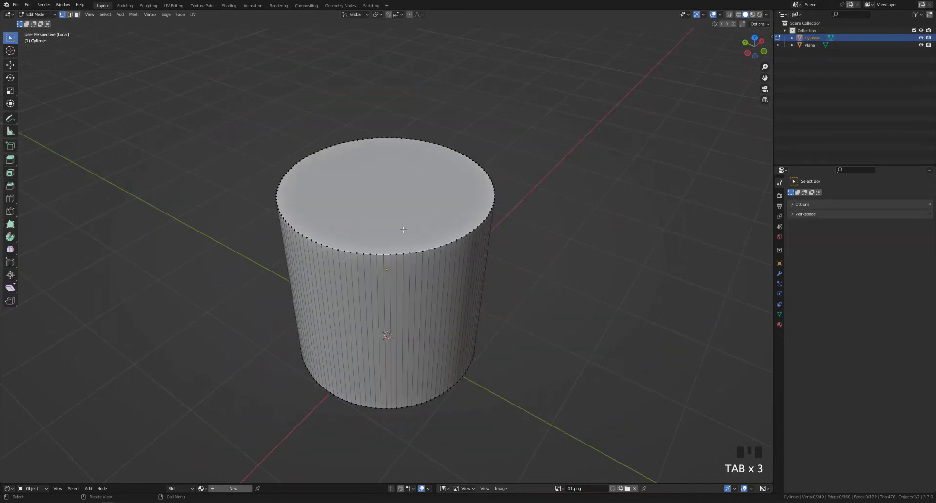
Step: Inset the cylinder's top and bottom cap faces together by about 0.027 m
key("3")
left_click(342, 213)
middle_click_drag(359, 276, 402, 246, "shift")
left_click(397, 317, "shift")
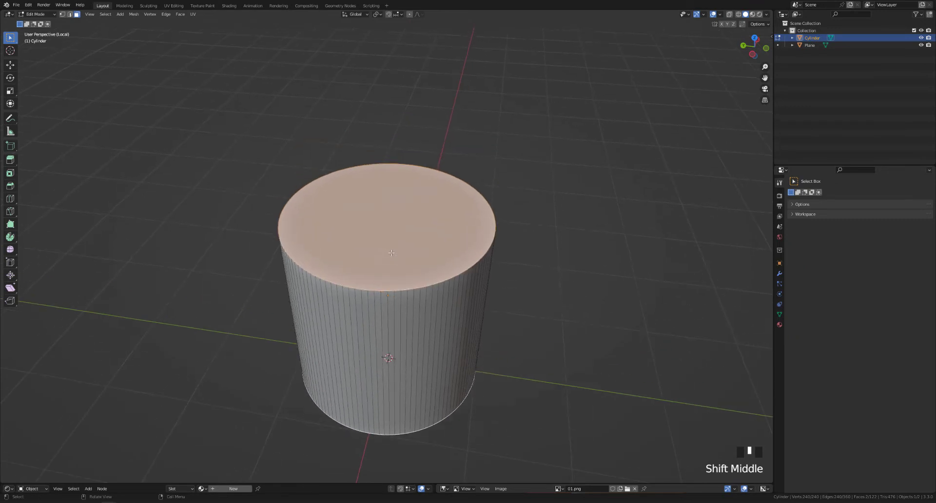
key("i")
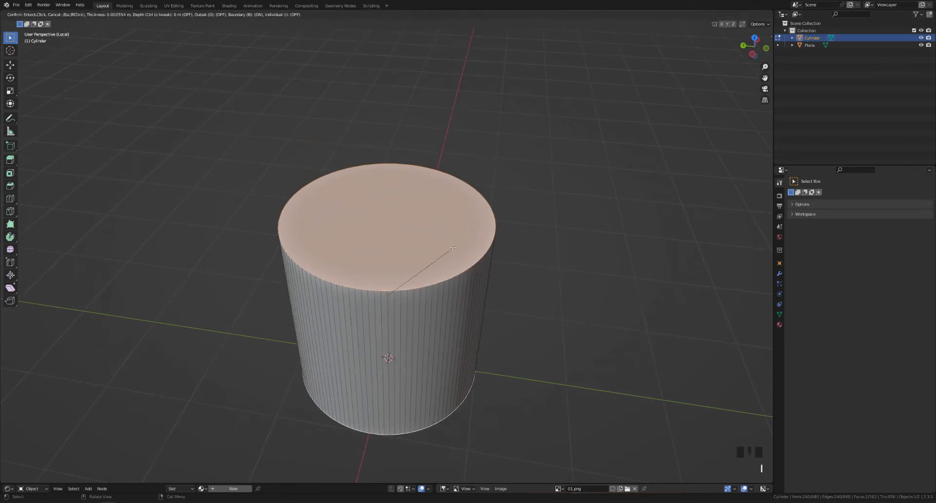
left_click(402, 285)
Step: Bridge the inset top and bottom faces to hollow the cylinder into a thin-walled tube
scroll(418, 271, "up", 2)
middle_click_drag(418, 271, 376, 328, "shift")
scroll(375, 328, "down", 2)
middle_click_drag(375, 359, 392, 276, "shift")
right_click(392, 276)
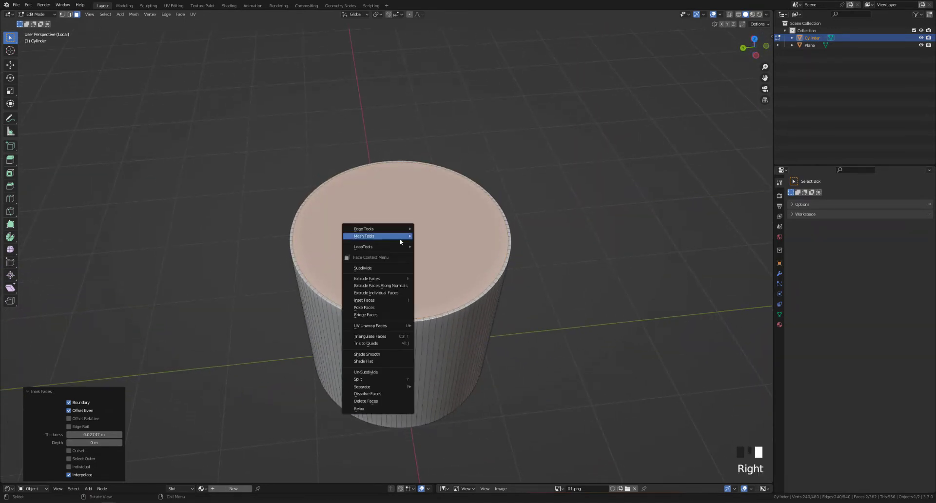
left_click(385, 314)
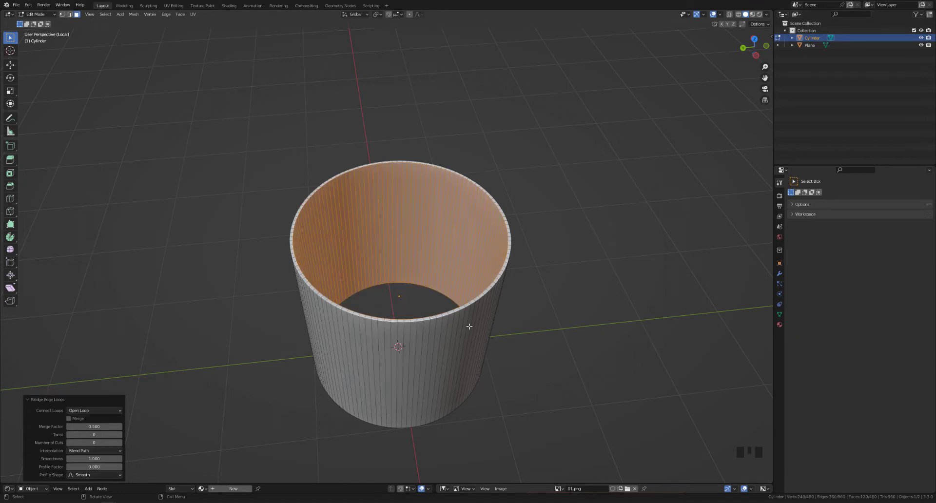
Step: Return to Object Mode and apply Shade Auto Smooth to the hollow cylinder
key("Tab")
left_click(488, 368)
middle_click_drag(488, 367, 423, 321)
left_click(423, 321)
right_click(423, 322)
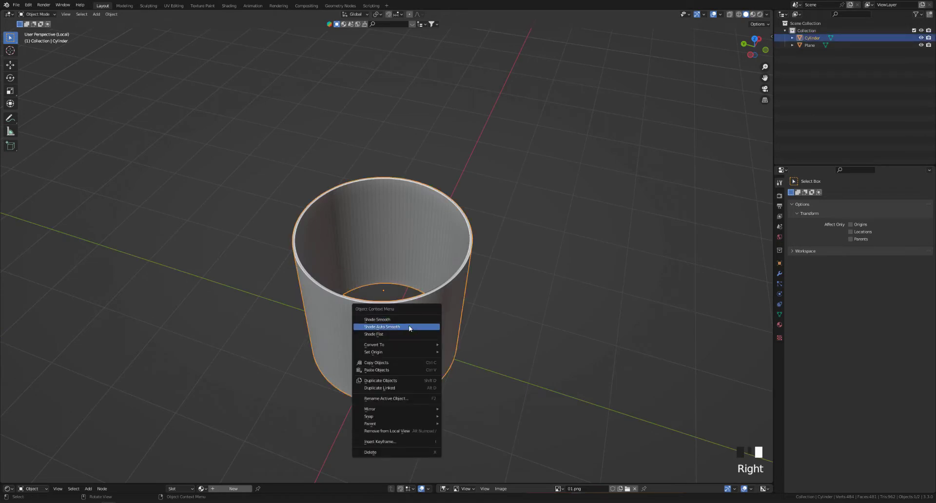
left_click(413, 326)
middle_click_drag(414, 330, 415, 312, "shift")
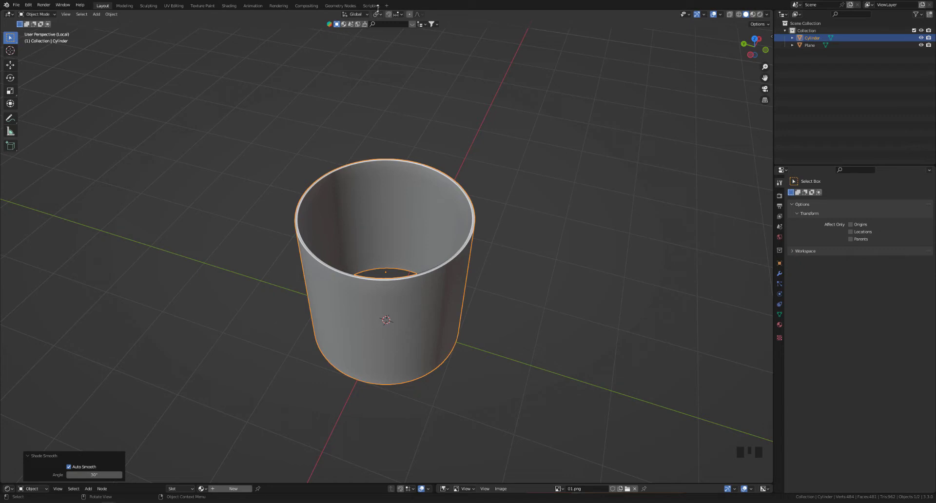
middle_click_drag(514, 234, 401, 332)
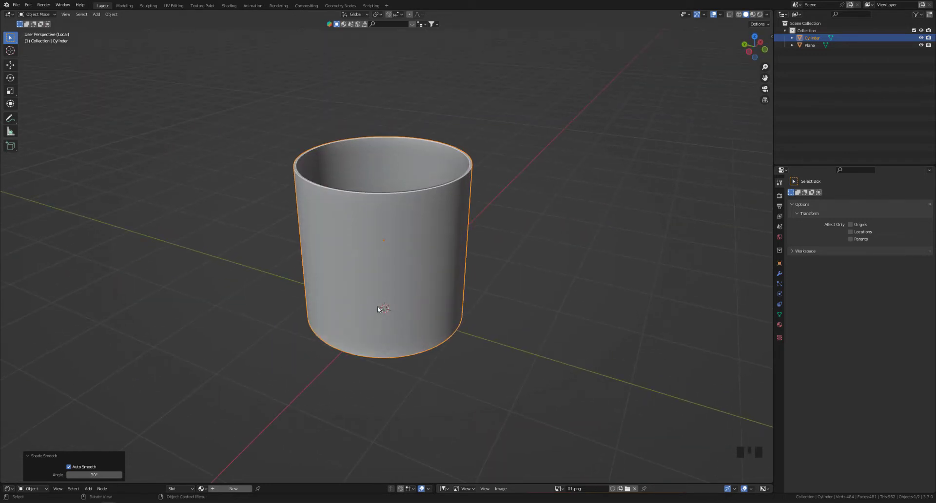
mouse_move(378, 307)
middle_mouse_down("shift")
mouse_move(349, 321)
mouse_move(367, 299)
middle_mouse_up("shift")
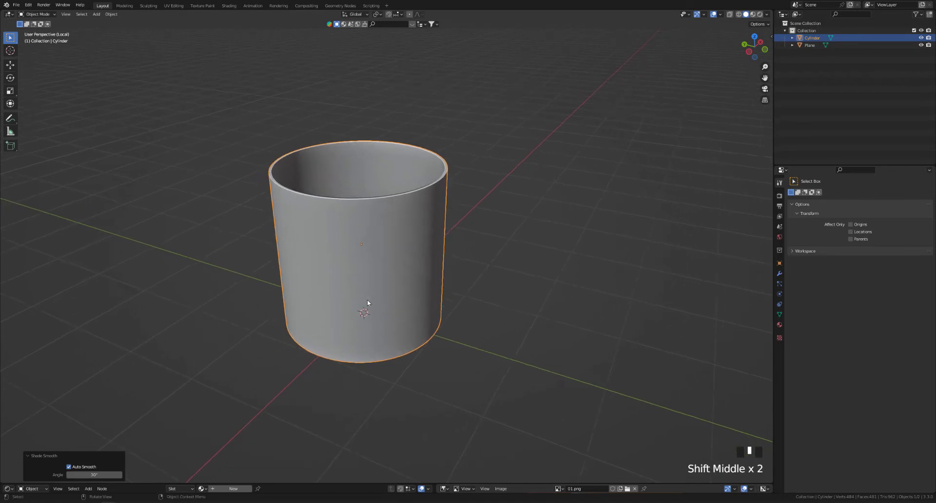
Step: Add a cube at the base of the cylinder and scale it down to about 0.21
scroll(367, 302, "down", 2)
key("shift+a")
mouse_move(371, 292)
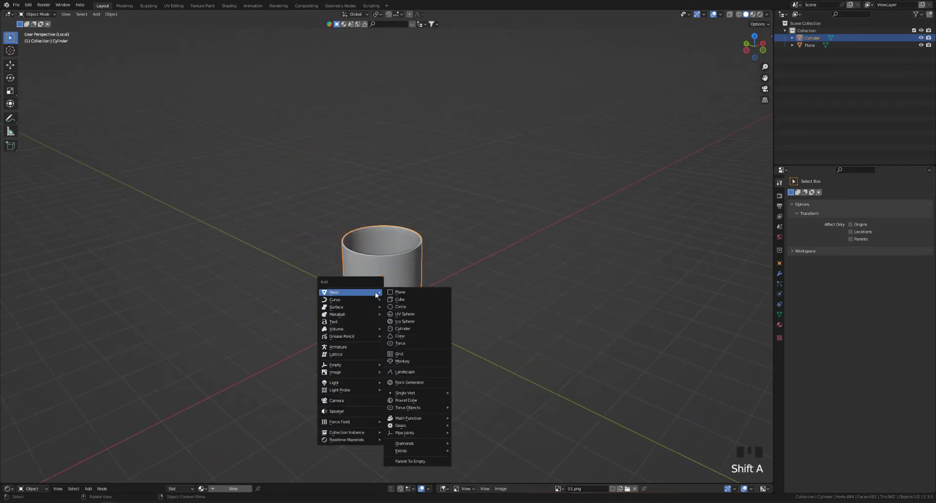
left_click(425, 303)
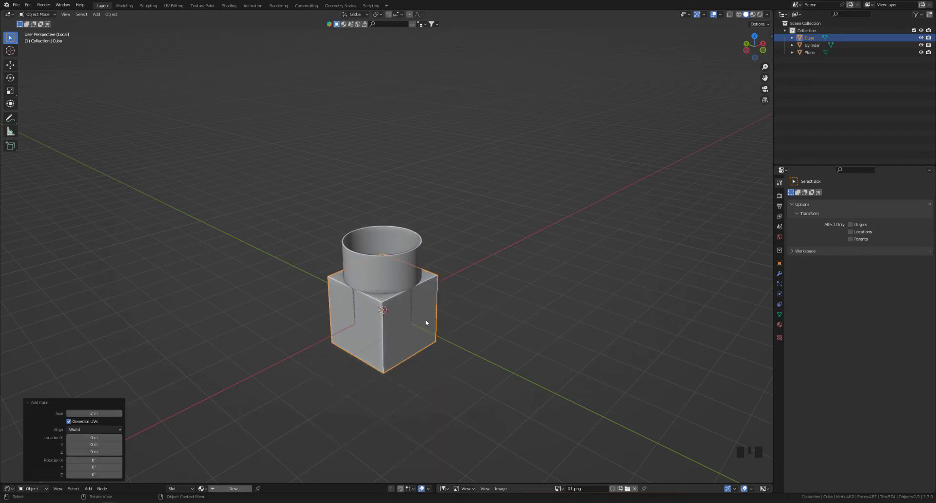
key("s")
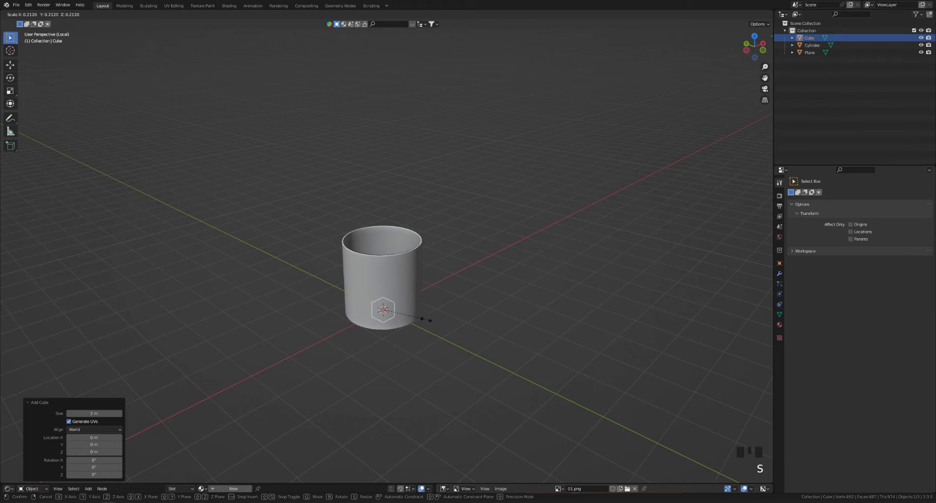
left_click(426, 319)
scroll(420, 350, "up", 4)
middle_click_drag(420, 349, 402, 344, "shift")
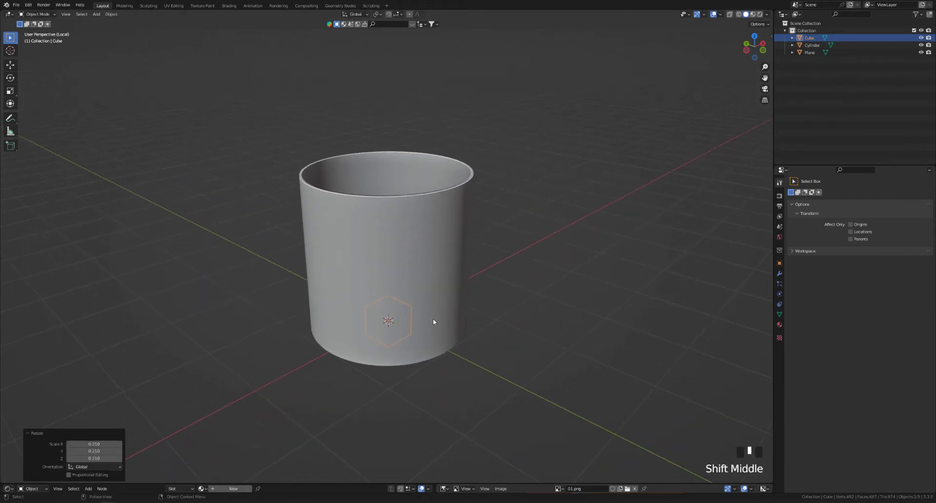
middle_click_drag(432, 318, 378, 305)
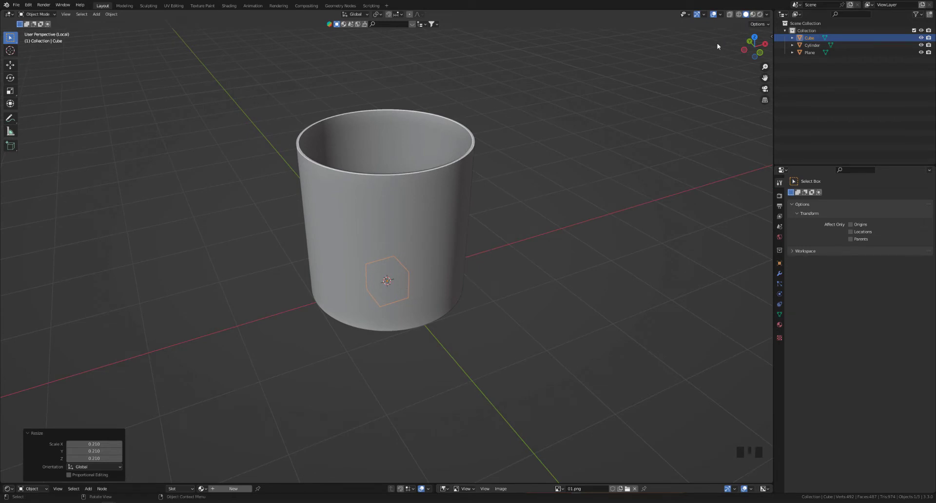
Step: Turn on X-ray, enter Edit Mode on the cube and, in front view, scale its mesh by about 0.465
key("alt+z")
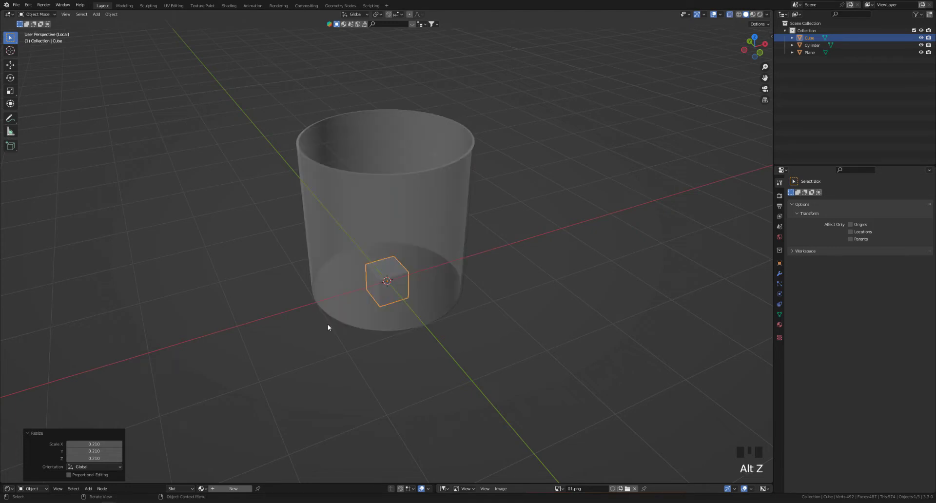
middle_click_drag(440, 250, 419, 267)
key("Tab")
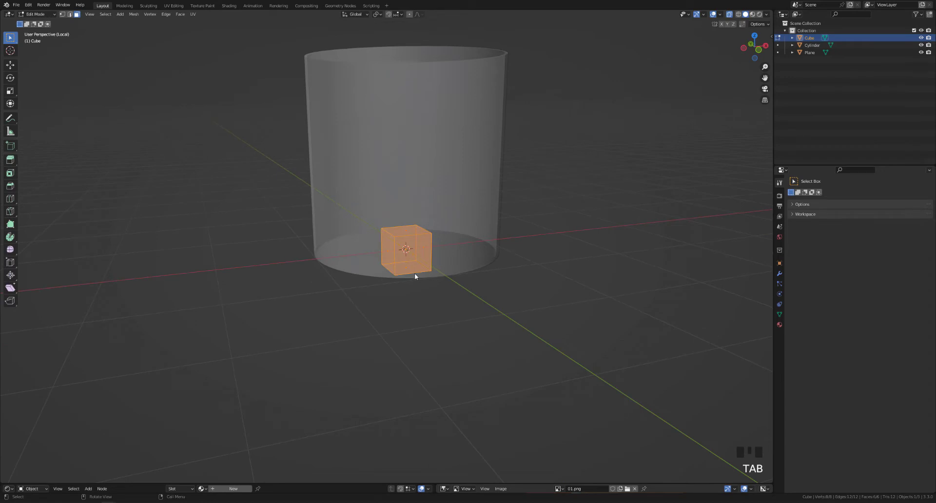
key("grave")
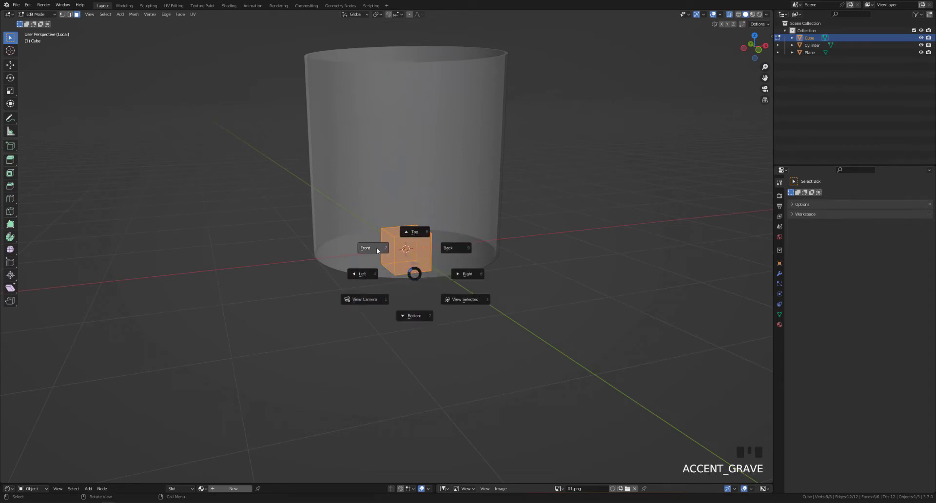
scroll(451, 265, "up", 3)
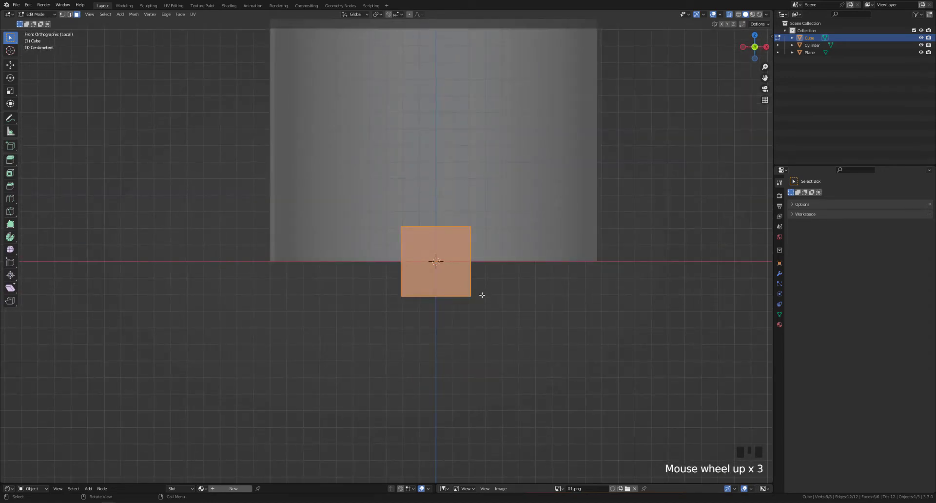
key("g")
key("Escape")
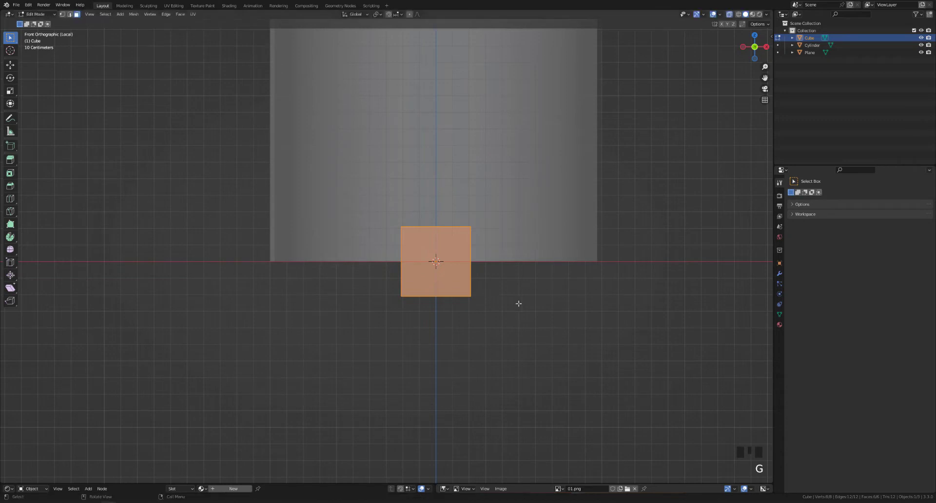
key("s")
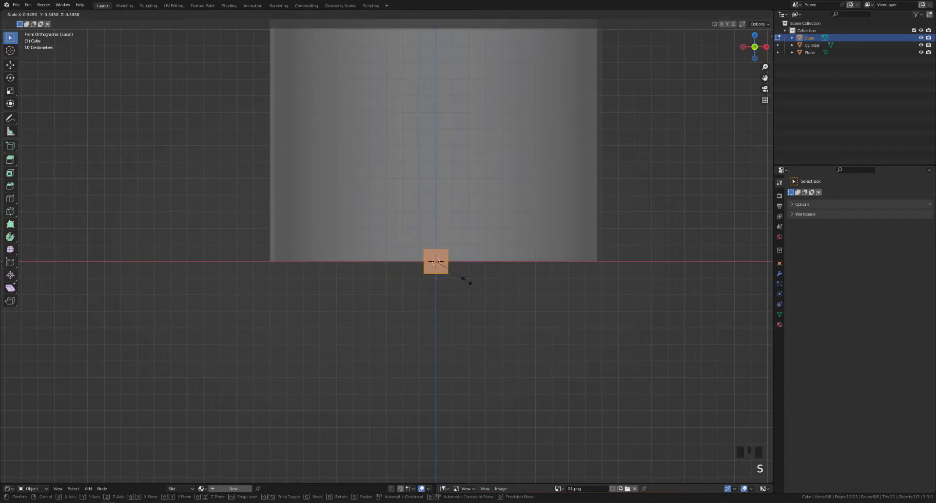
left_click(471, 286)
scroll(472, 287, "up", 3)
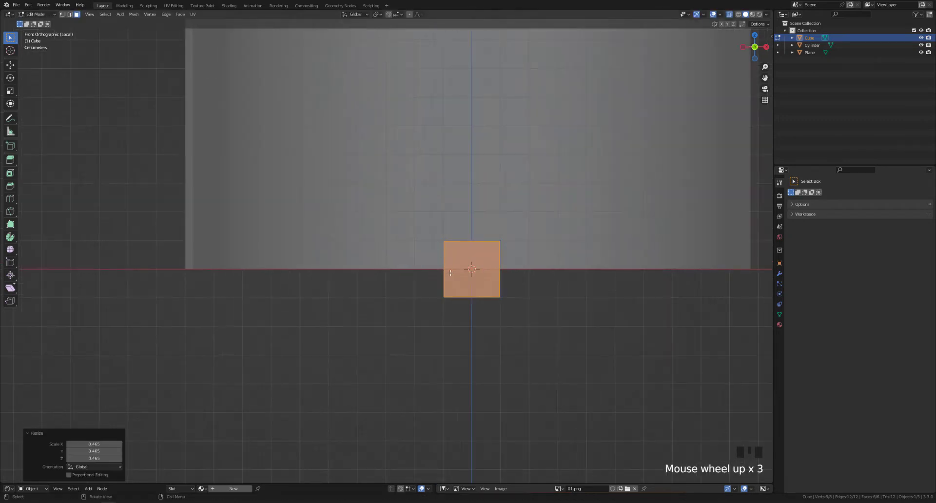
middle_click_drag(432, 299, 398, 289, "shift")
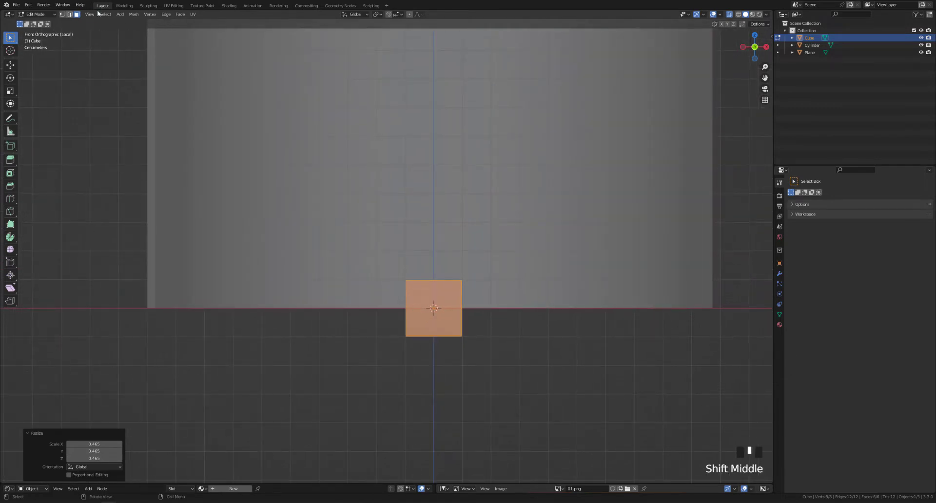
Step: Switch to edge selection and raise the cube's top edges by about 0.103 m along Z
left_click(71, 16)
left_click(539, 309)
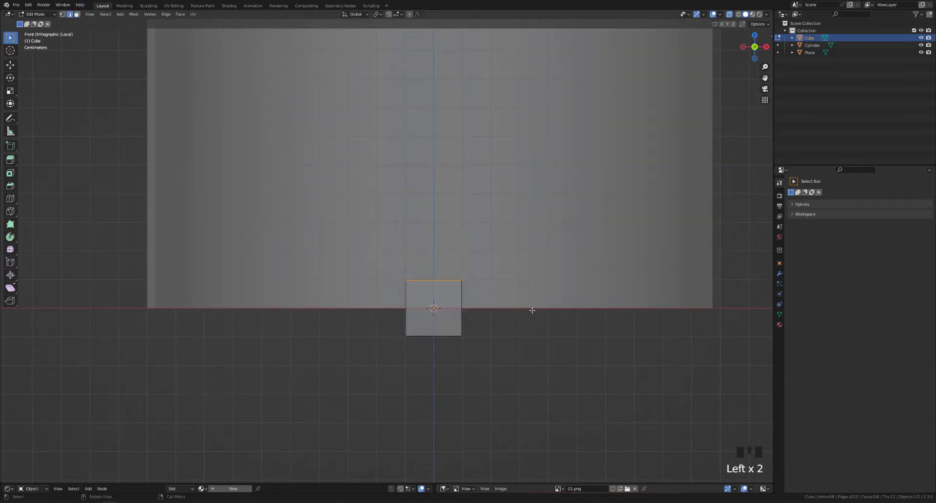
key("g")
key("z")
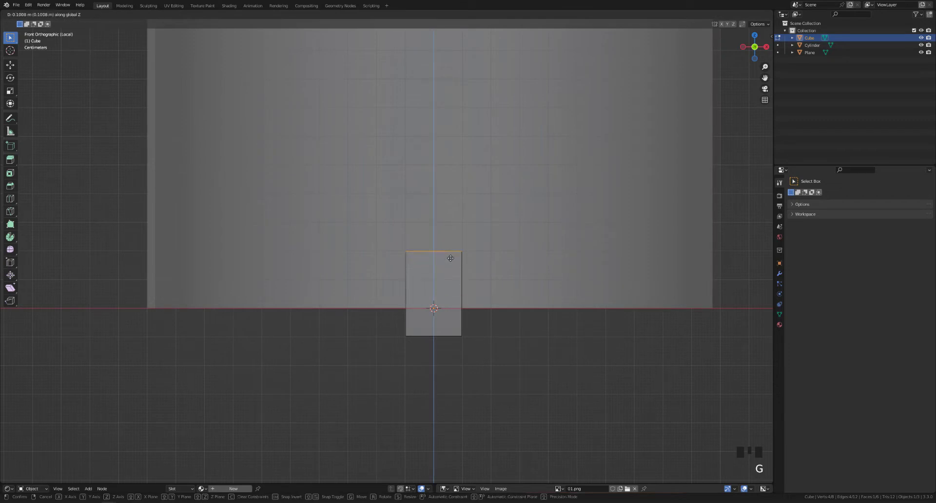
left_click(449, 259)
middle_click_drag(448, 259, 458, 292)
scroll(448, 282, "up", 2)
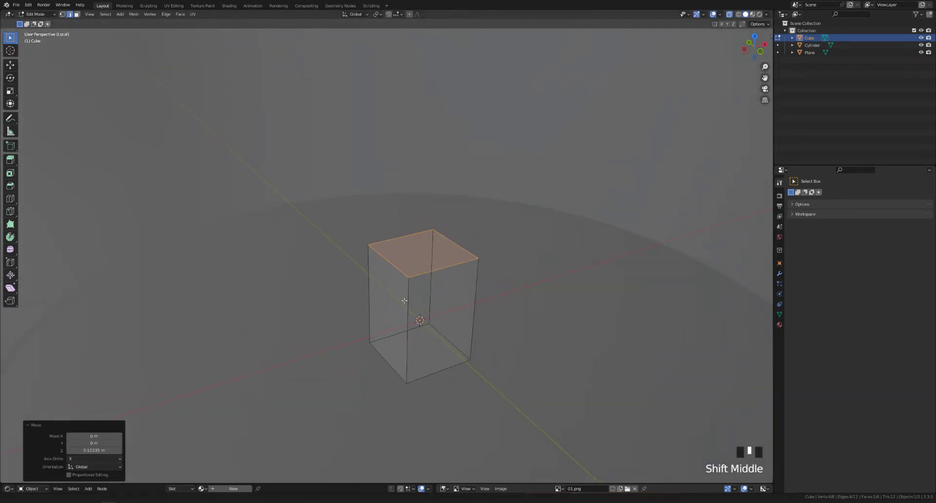
Step: Bevel the two opposite top edges running along Y with 11 segments to round the block into an arch
left_click(473, 245)
left_click(471, 254, "shift")
scroll(462, 294, "up", 4)
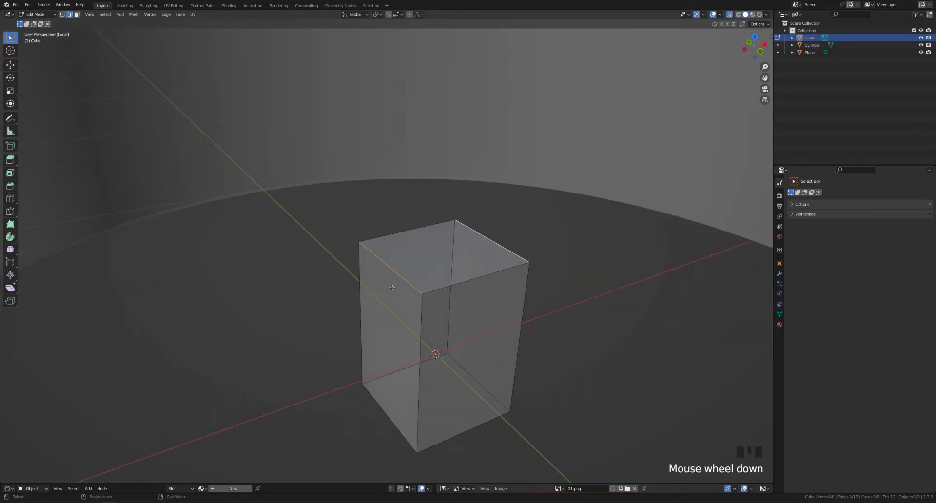
key("ctrl+b")
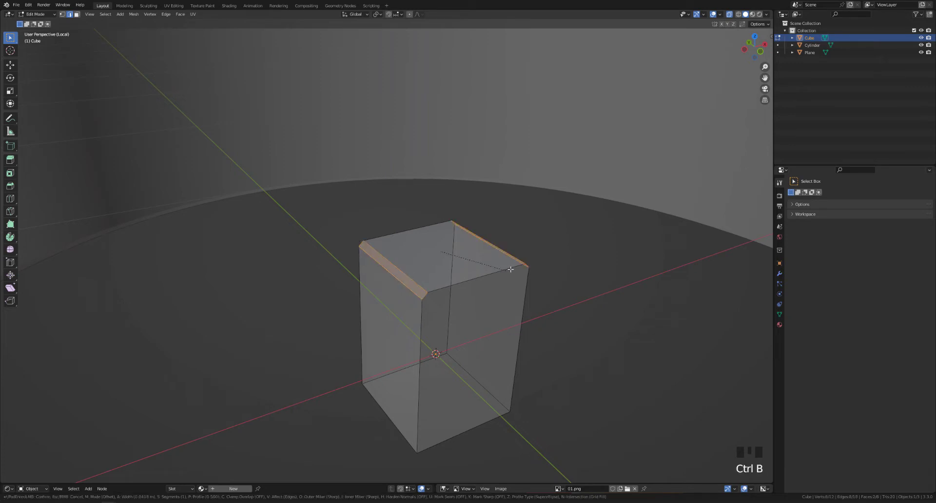
scroll(530, 280, "up", 1)
scroll(545, 294, "up", 3)
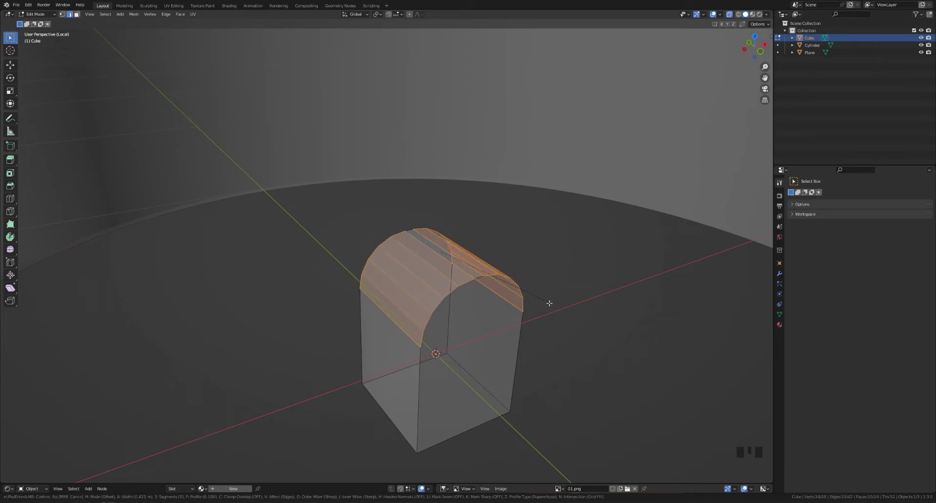
scroll(549, 305, "up", 6)
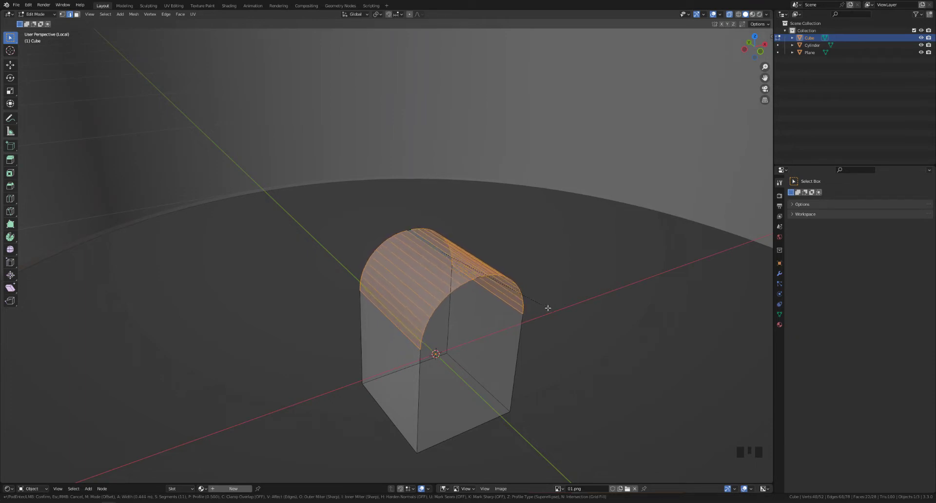
left_click(548, 308)
Step: Return to Object Mode and examine the arched block's shape and size inside the cylinder, with and without X-ray
middle_click_drag(382, 282, 438, 340)
scroll(403, 288, "down", 3)
scroll(407, 295, "up", 3)
scroll(456, 290, "down", 4)
key("Tab")
scroll(467, 323, "down", 3)
scroll(439, 340, "down", 1)
scroll(438, 340, "down", 4)
middle_click_drag(429, 291, 422, 341, "shift")
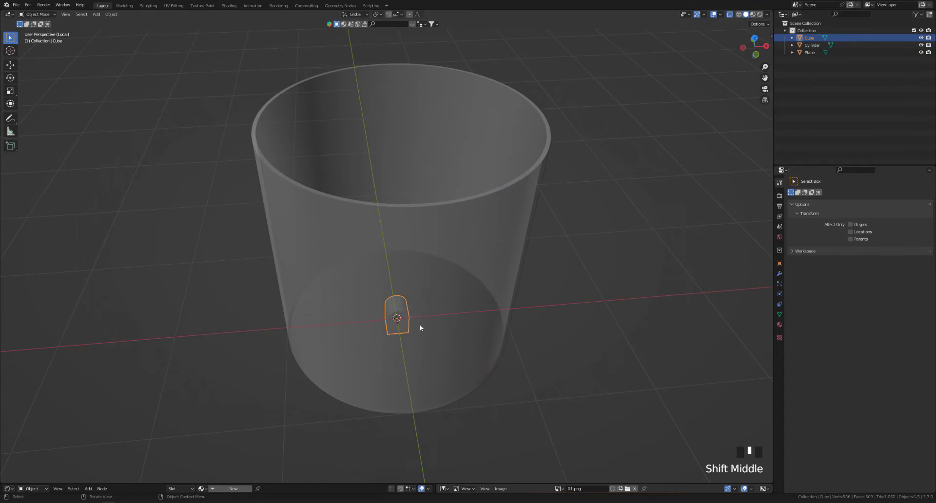
mouse_move(420, 323)
middle_mouse_down()
mouse_move(440, 340)
mouse_move(409, 329)
mouse_move(441, 335)
mouse_move(419, 338)
mouse_move(454, 342)
mouse_move(406, 316)
middle_mouse_up()
key("alt+z")
key("alt+z")
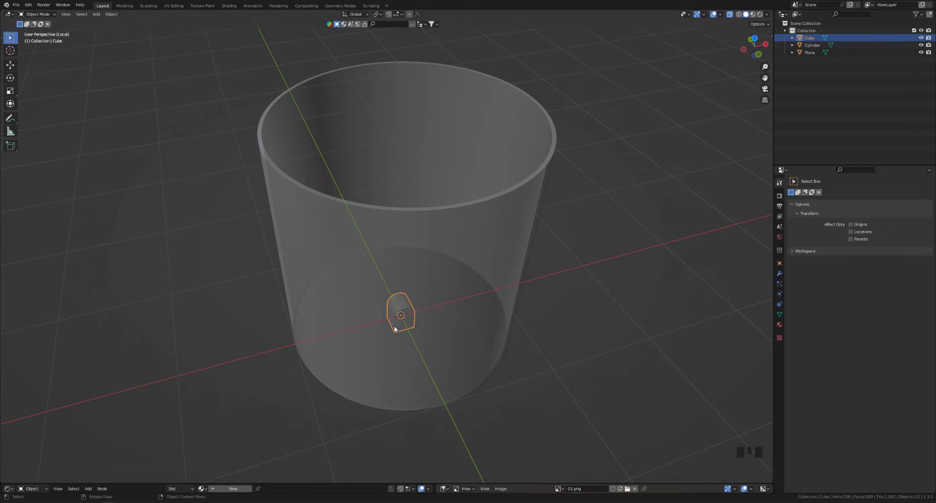
Step: Stretch the whole arched block along Y by about 11.5 in Edit Mode so it passes through both cylinder walls
key("Tab")
key("a")
middle_click_drag(410, 315, 484, 302)
key("y")
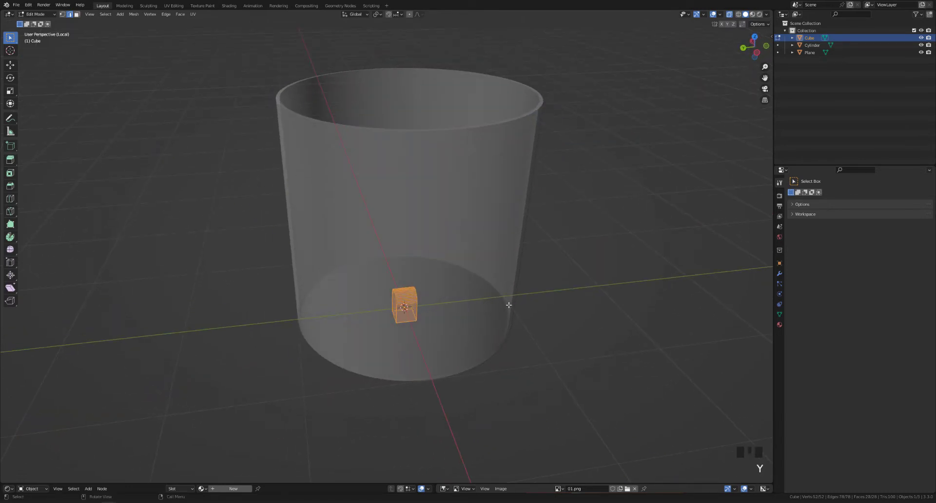
key("Tab")
key("Tab")
key("s")
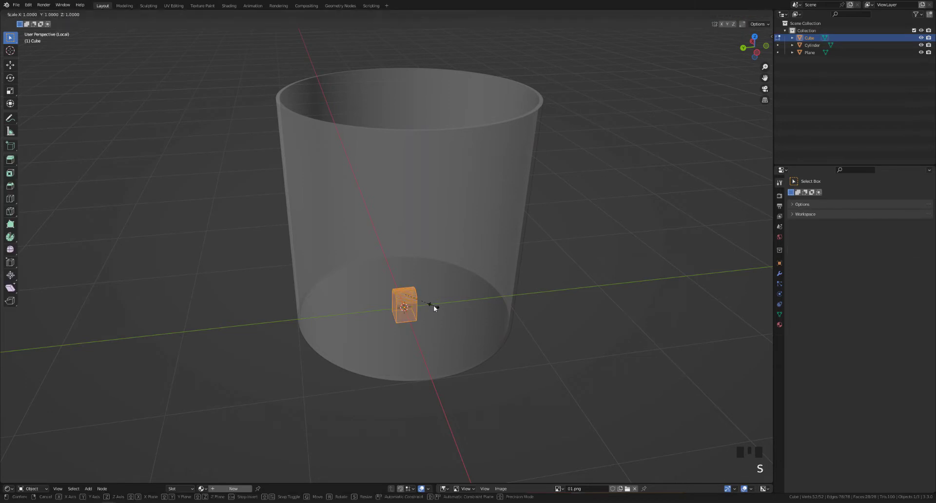
key("y")
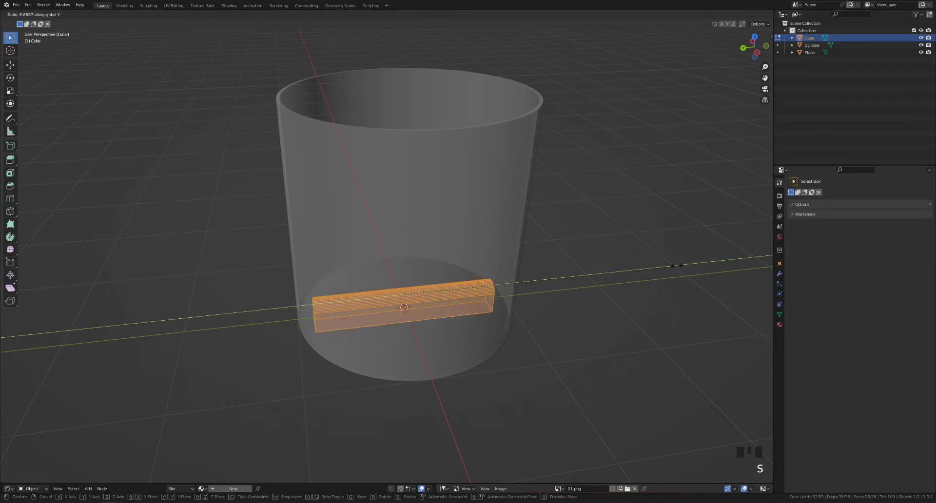
left_click(701, 295)
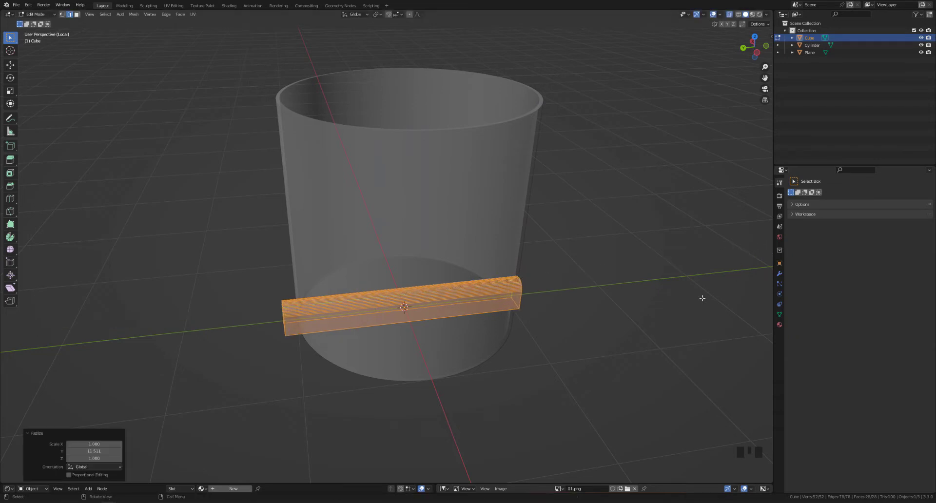
scroll(507, 325, "down", 2)
key("Tab")
Step: Examine how the stretched arched block passes through the cylinder walls from several angles
middle_click_drag(485, 318, 426, 335)
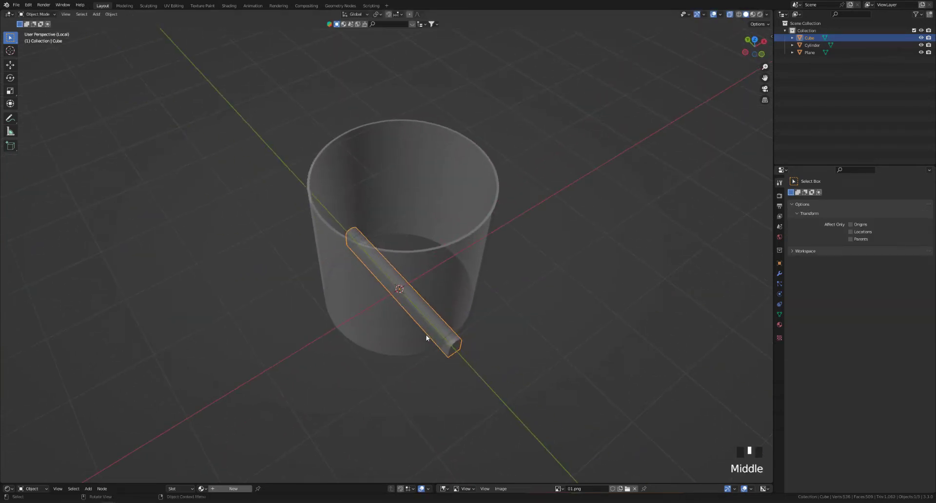
middle_click_drag(351, 282, 349, 266, "shift")
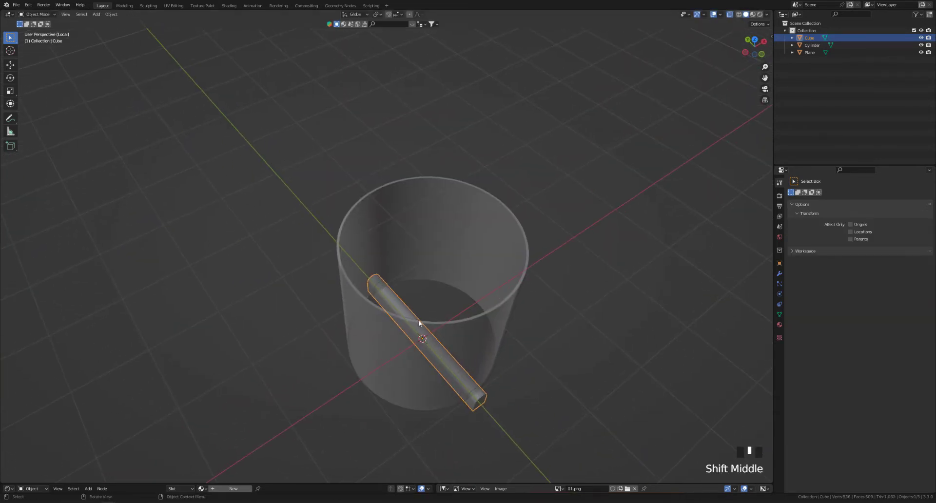
middle_click_drag(418, 319, 375, 255, "shift")
key("v")
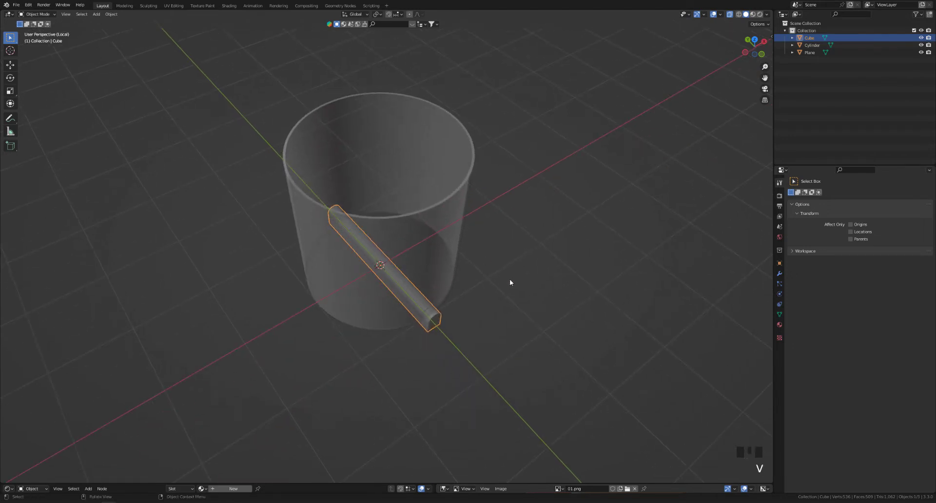
left_click(507, 289)
left_click(436, 314)
middle_click_drag(435, 314, 588, 262)
middle_click_drag(465, 274, 400, 317)
scroll(398, 312, "down", 1)
scroll(385, 340, "up", 1)
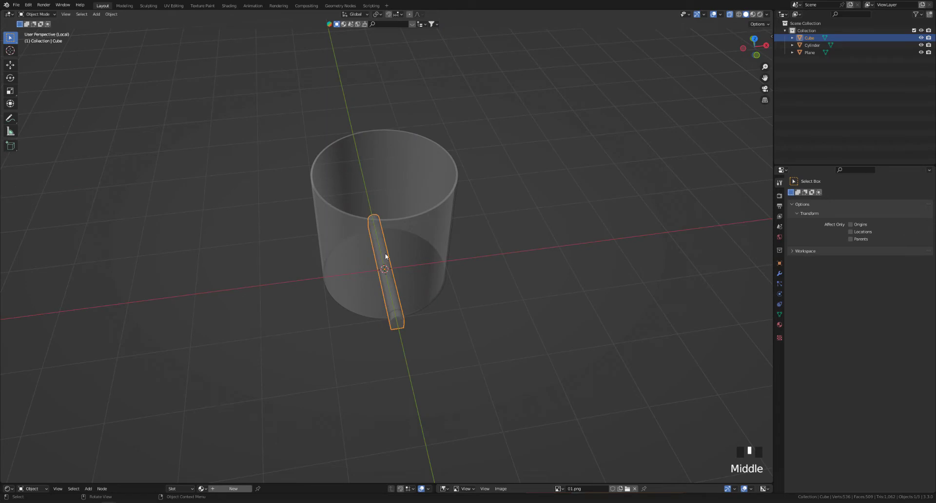
Step: Add an Array modifier to the arched block and set its count to 5
left_click(780, 273)
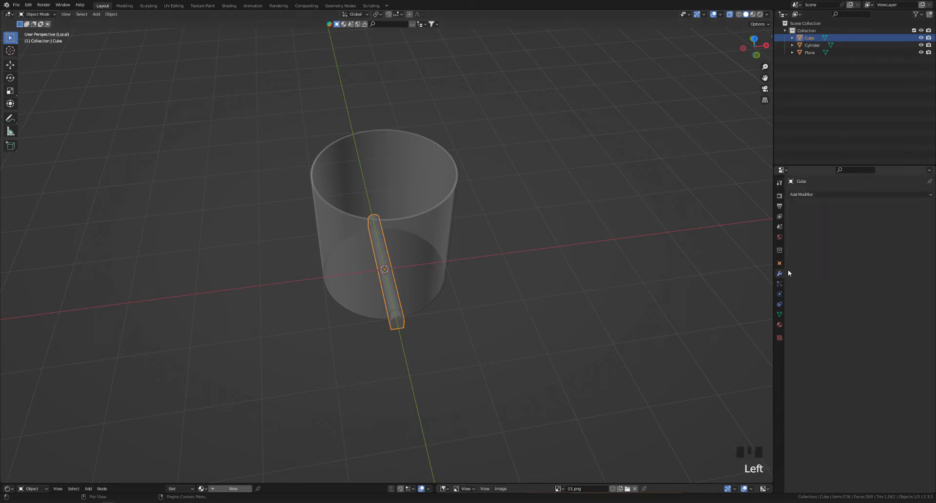
left_click(820, 195)
left_click(792, 216)
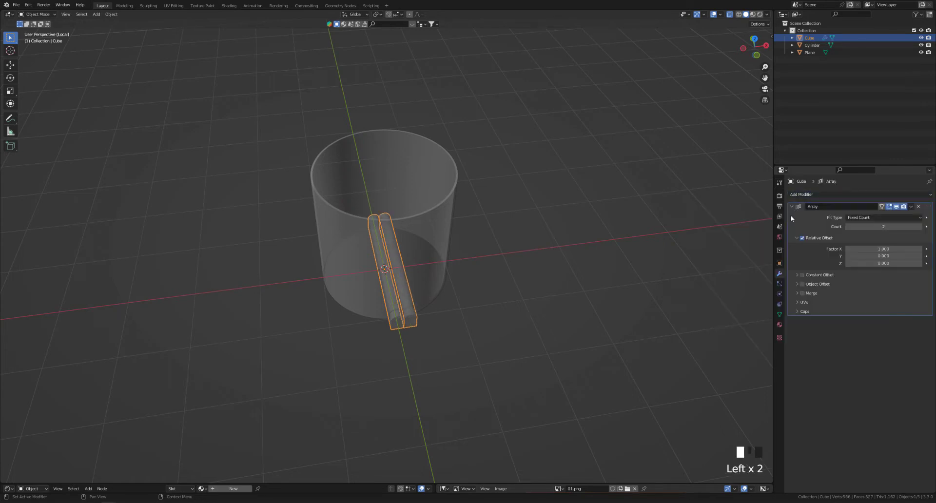
left_click(890, 227)
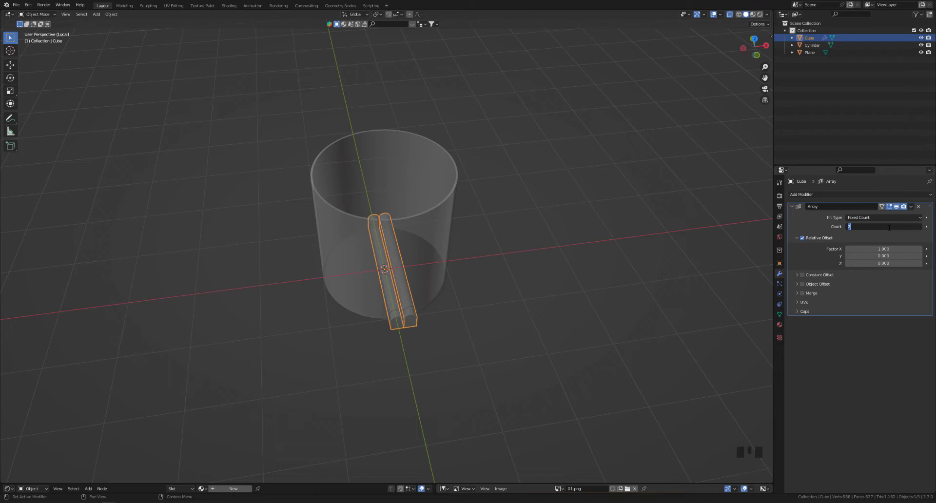
type("5")
key("Return")
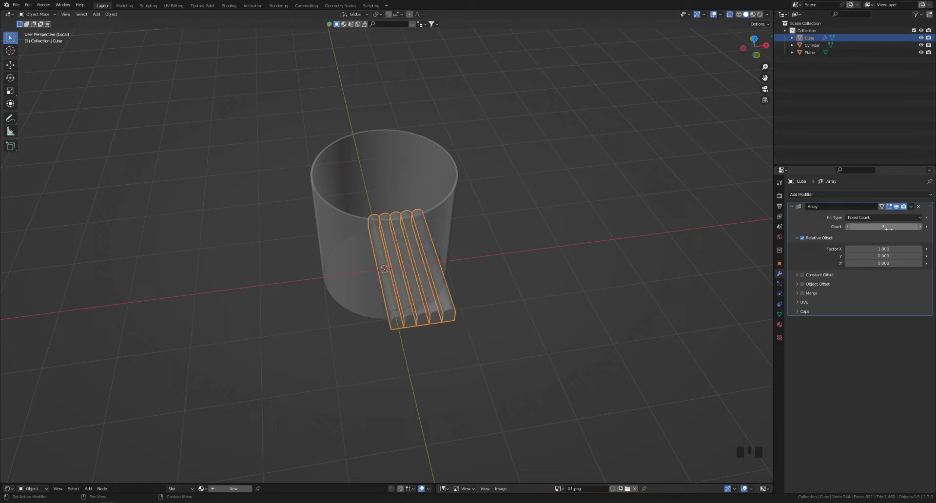
Step: Set the Array's relative offset X factor to 0 so all copies share the block's position
left_click(883, 249)
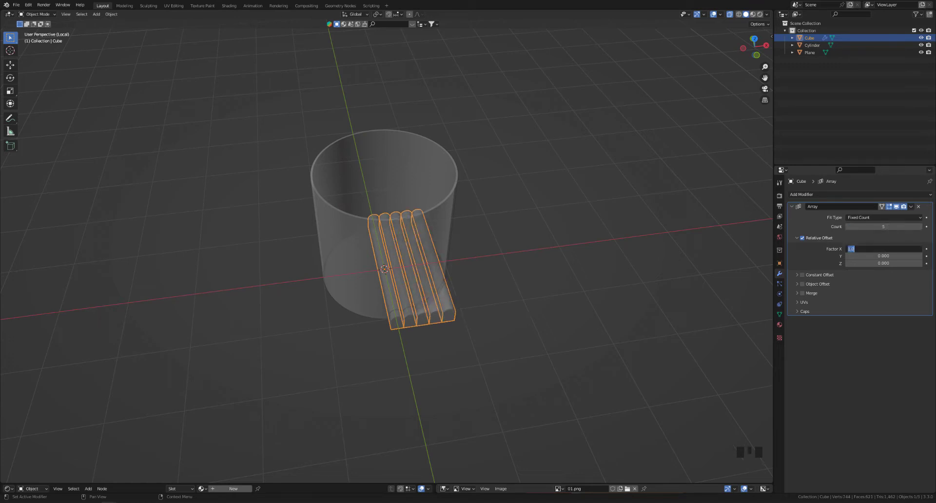
type("0")
key("Return")
scroll(451, 285, "up", 2)
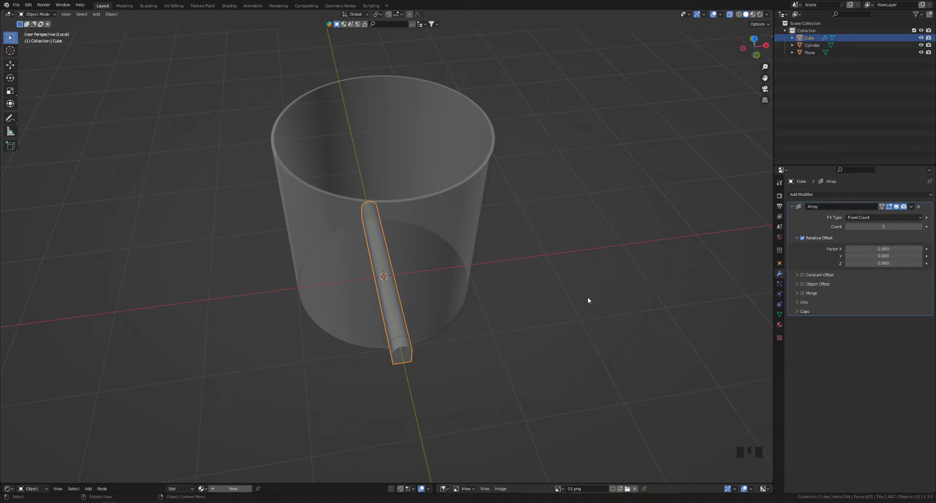
Step: Deselect the block and add a Plain Axes empty at the world origin
key("shift+a")
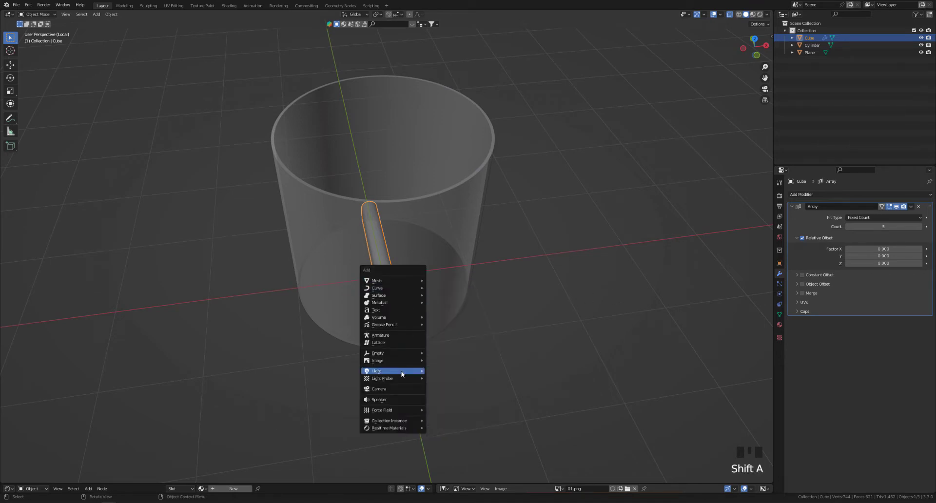
left_click(517, 279)
key("shift+a")
mouse_move(516, 279)
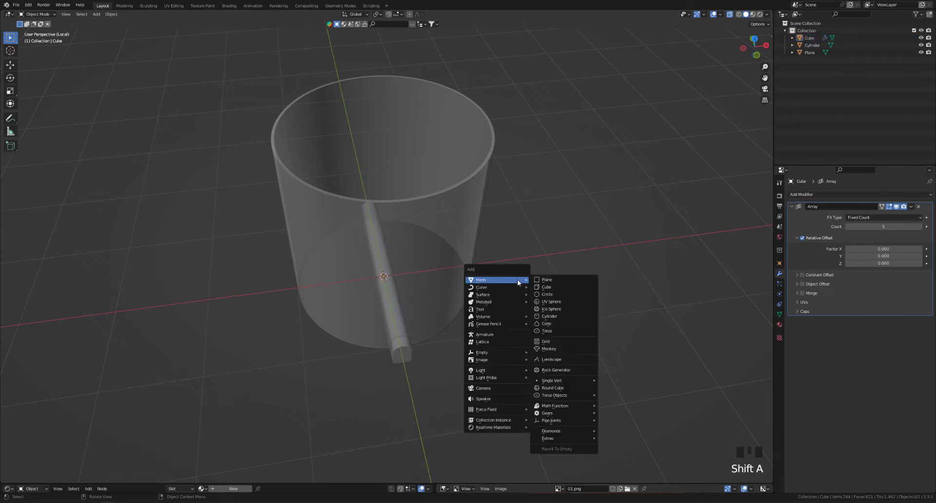
mouse_move(503, 358)
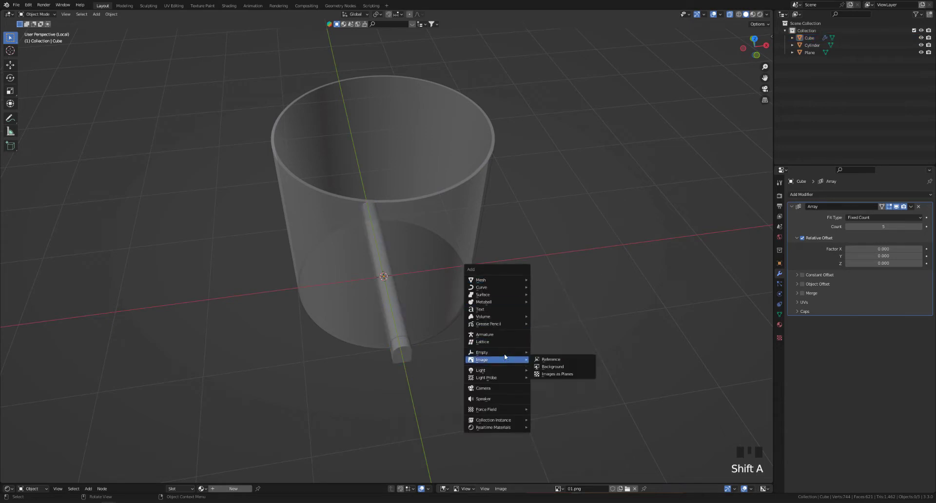
left_click(577, 353)
middle_click_drag(440, 314, 425, 347)
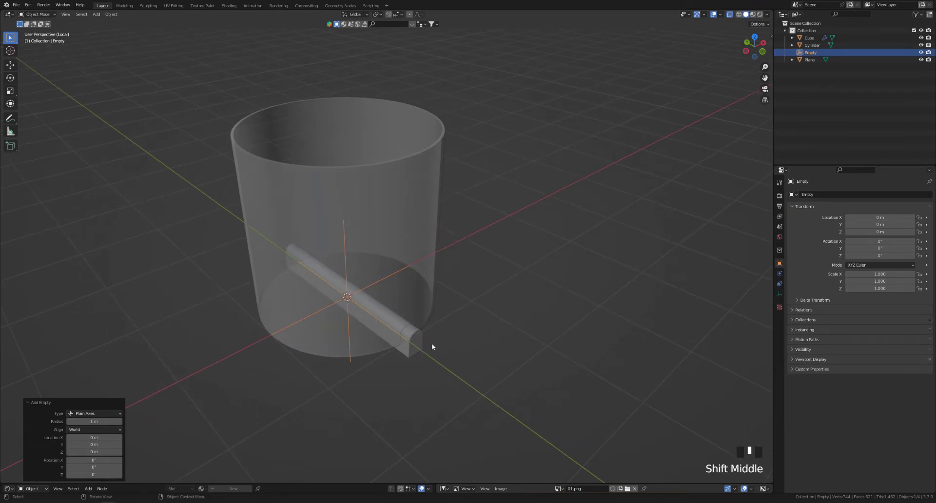
Step: Try driving the block's Array with the Empty through Object Offset, and examine the resulting copies
left_click(412, 340)
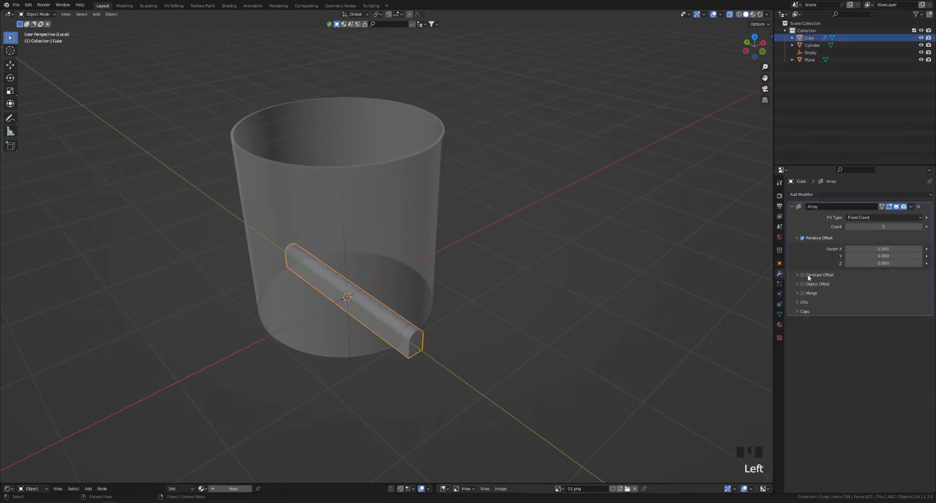
left_click(799, 284)
left_click(796, 284)
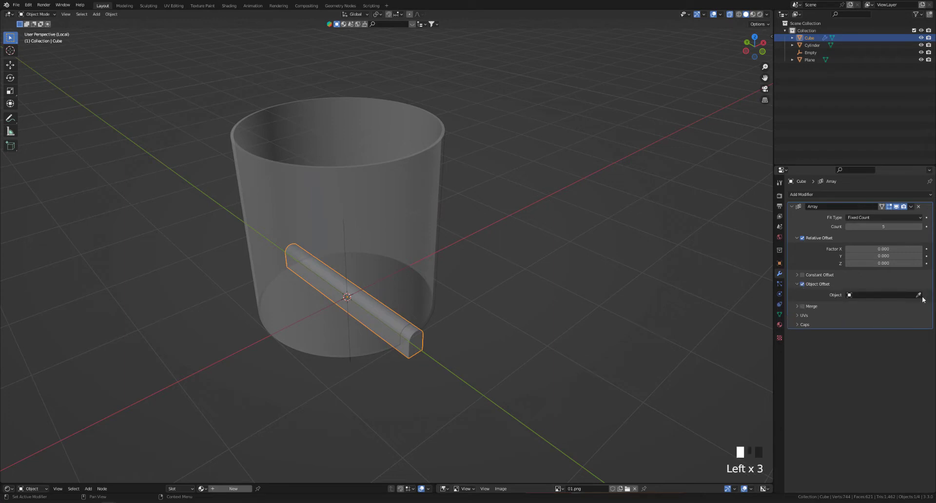
left_click(901, 295)
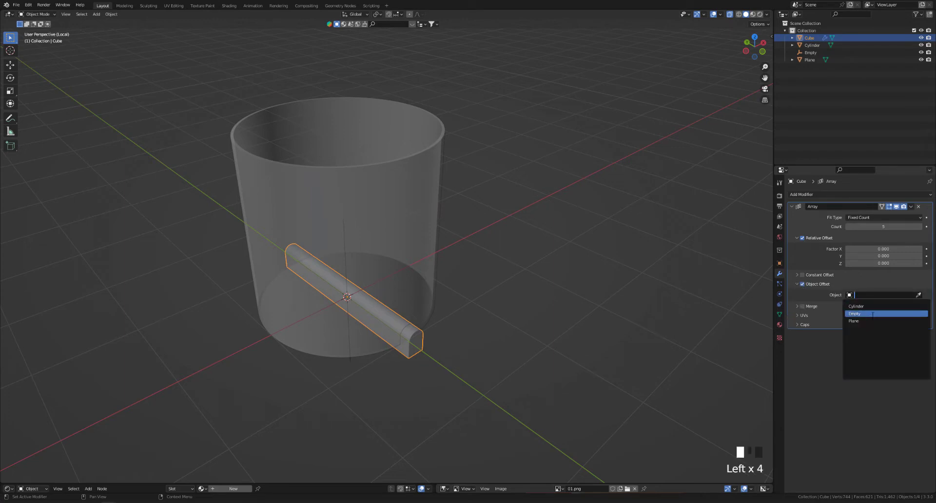
left_click(872, 314)
scroll(478, 321, "down", 14)
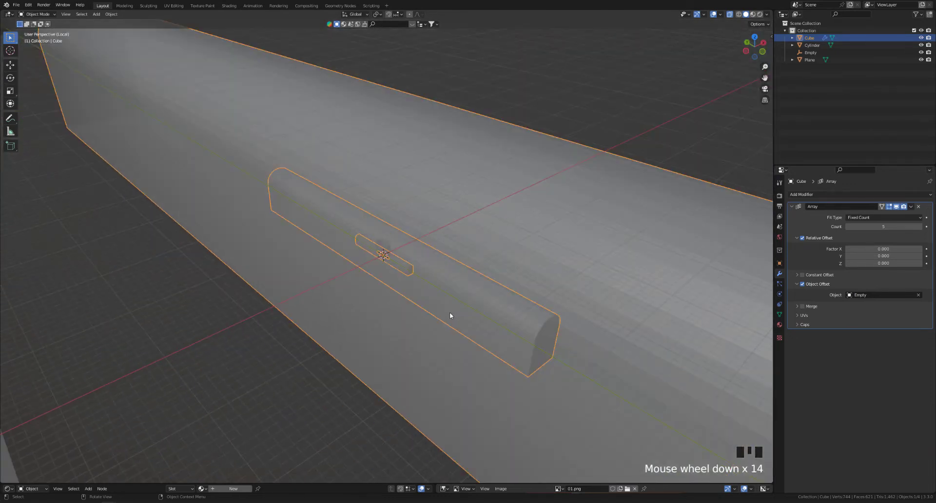
scroll(436, 304, "up", 4)
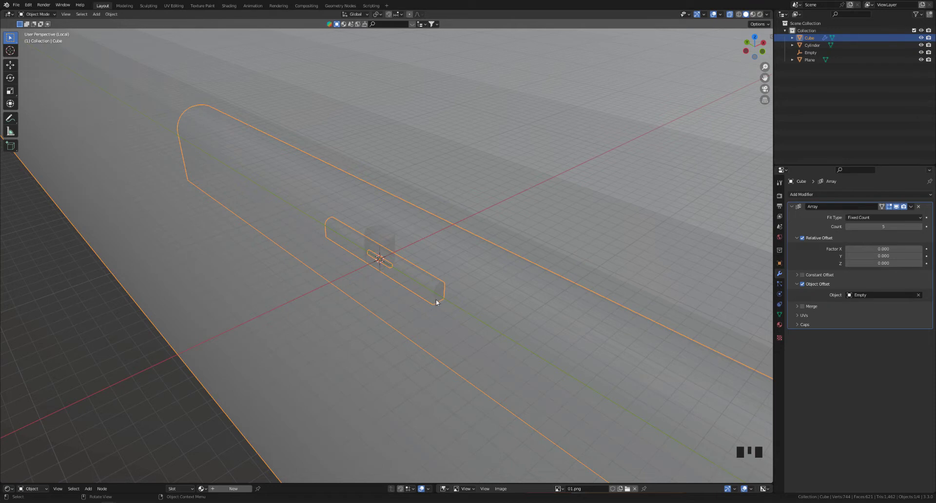
middle_click_drag(437, 307, 385, 267)
scroll(382, 258, "up", 4)
scroll(380, 271, "down", 3)
scroll(547, 255, "down", 2)
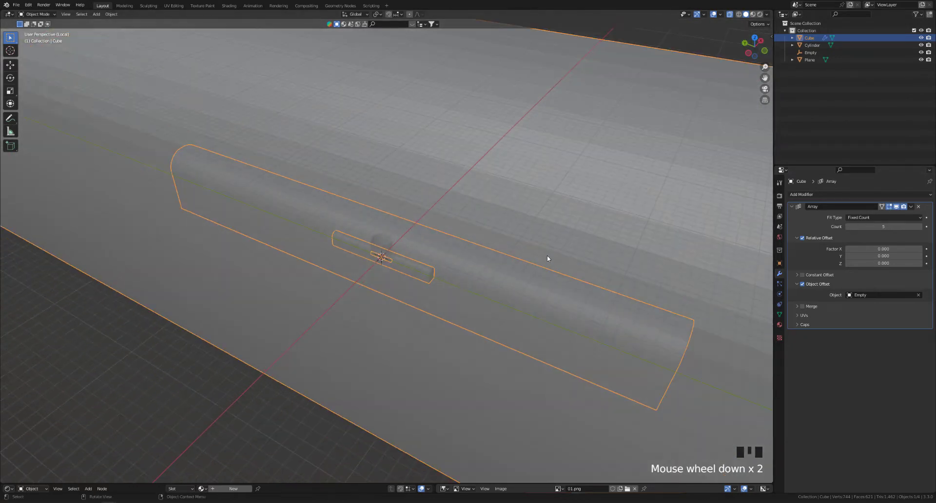
Step: Undo the Empty's assignment in the Array and turn Object Offset back off
key("ctrl+z")
scroll(396, 258, "up", 9)
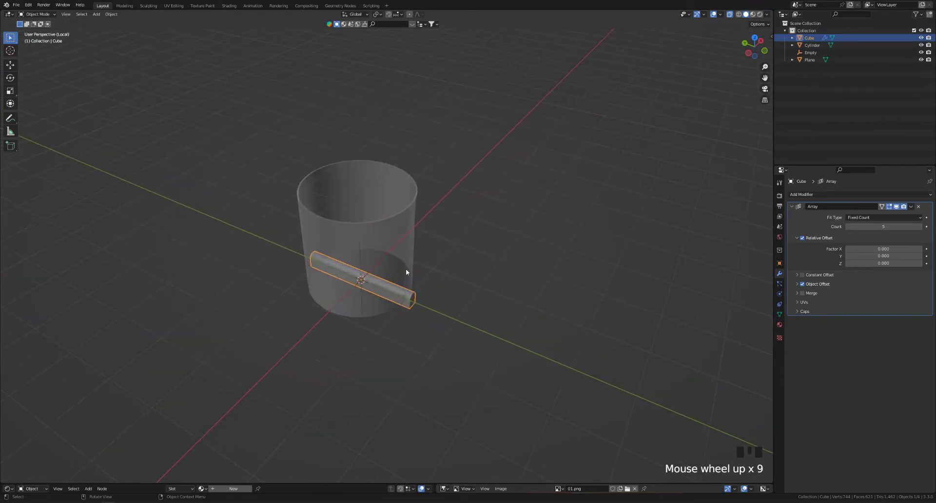
middle_click_drag(407, 308, 858, 292)
left_click(825, 285)
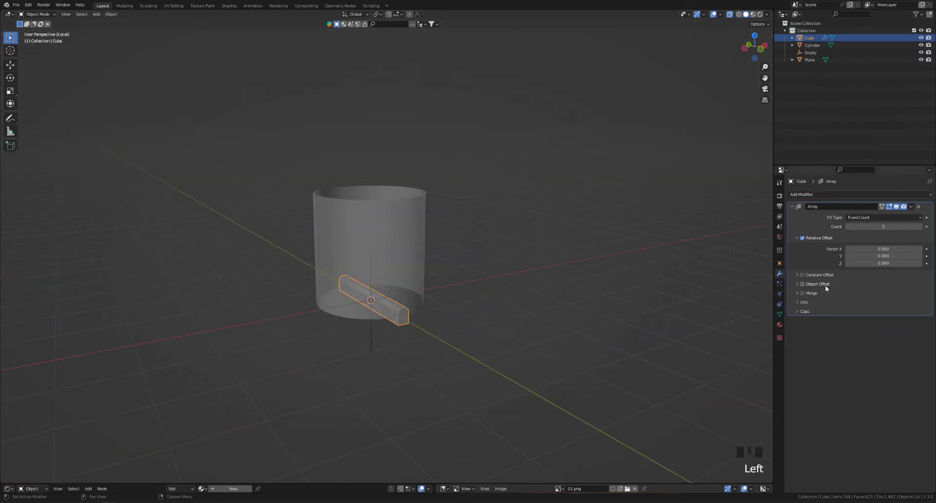
scroll(442, 312, "up", 2)
middle_click_drag(405, 321, 430, 319, "shift")
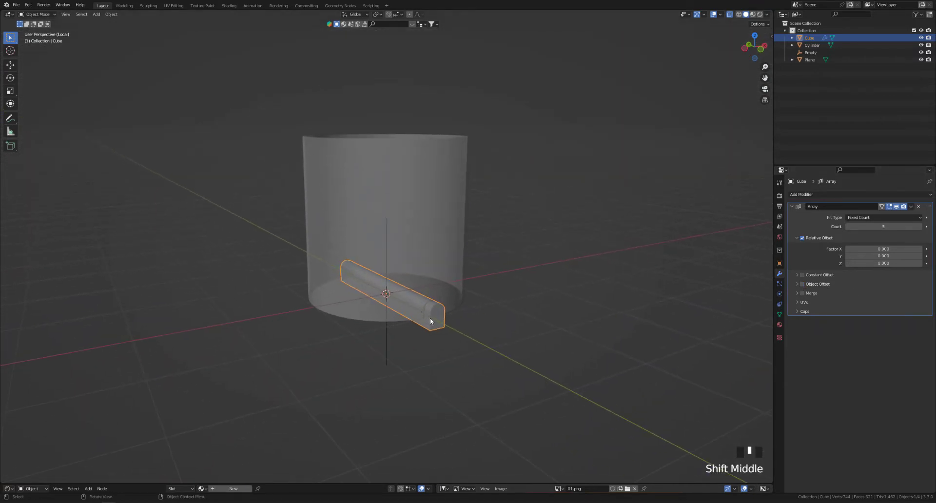
Step: Apply the arched block's scale
left_click(431, 320)
left_click(443, 322)
key("ctrl+a")
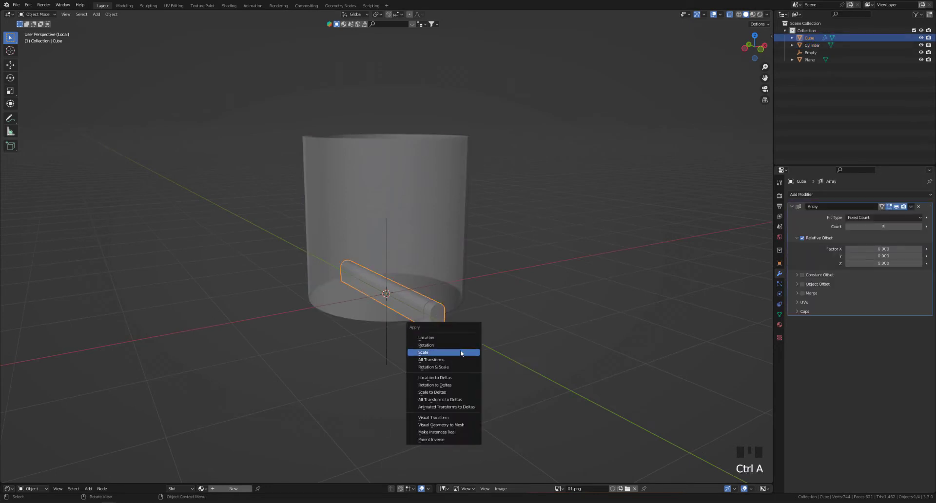
left_click(460, 350)
middle_click_drag(408, 332, 391, 345)
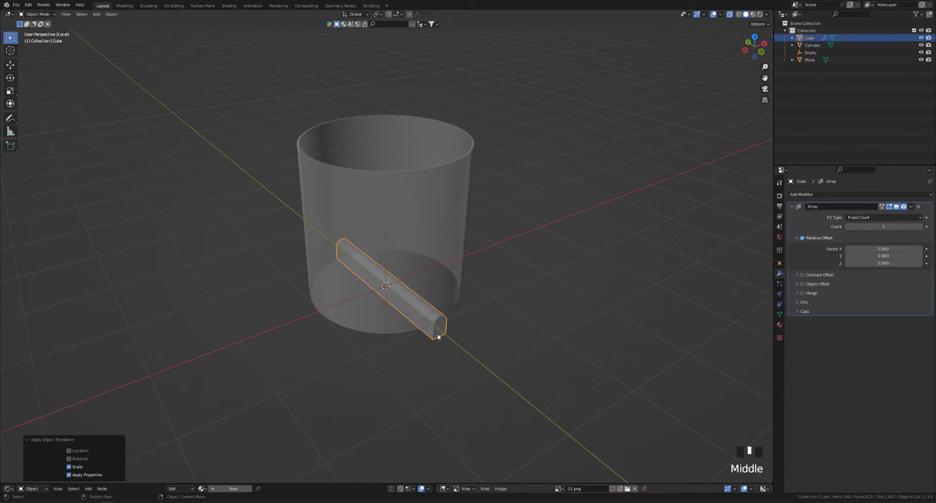
Step: Enable Object Offset in the block's Array modifier and assign the Empty as its object
left_click(801, 284)
left_click(797, 284)
left_click_drag(878, 296, 870, 313)
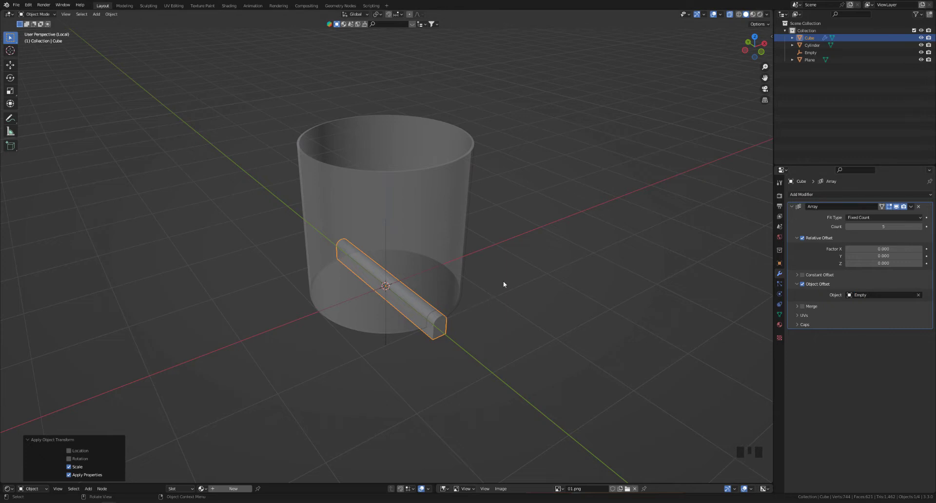
Step: Select the Empty and rotate it about 36.5° around Z with the Transform tool to fan out the copies
middle_click_drag(503, 286, 352, 306, "shift")
left_click(390, 315)
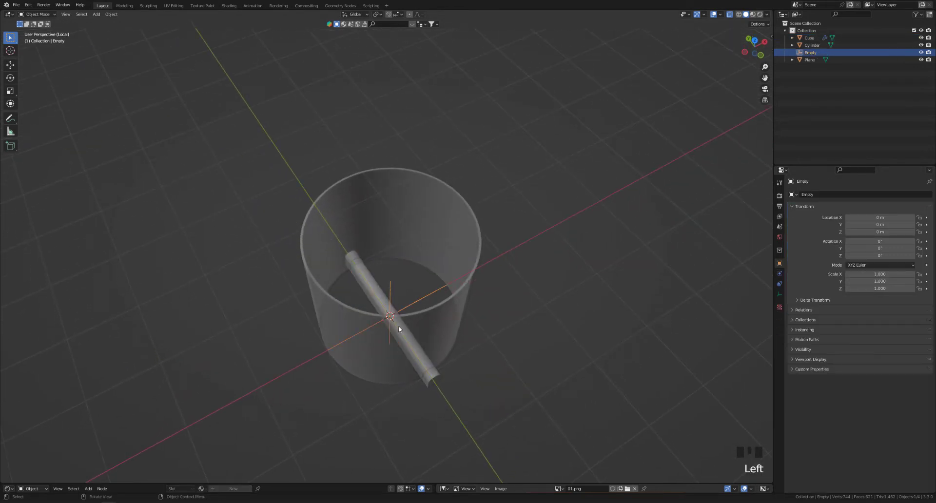
middle_click_drag(399, 326, 423, 311, "shift")
left_click(10, 104)
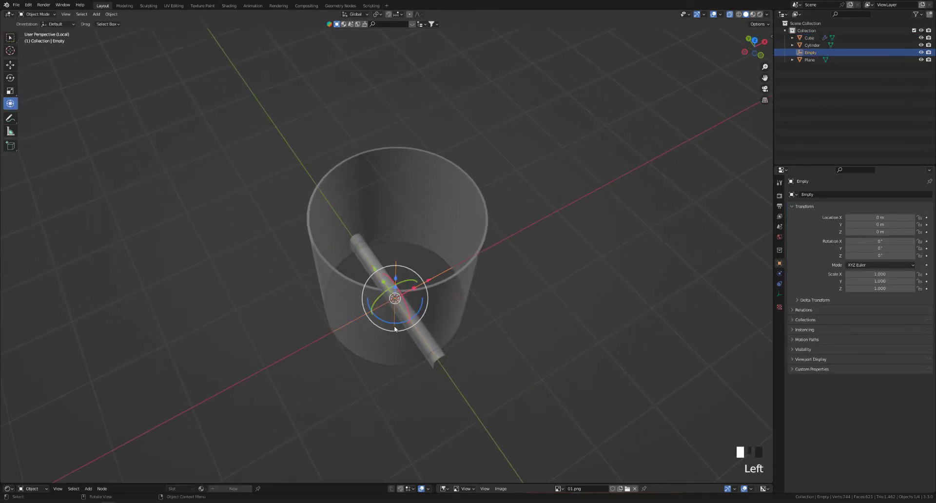
left_click_drag(389, 320, 406, 322)
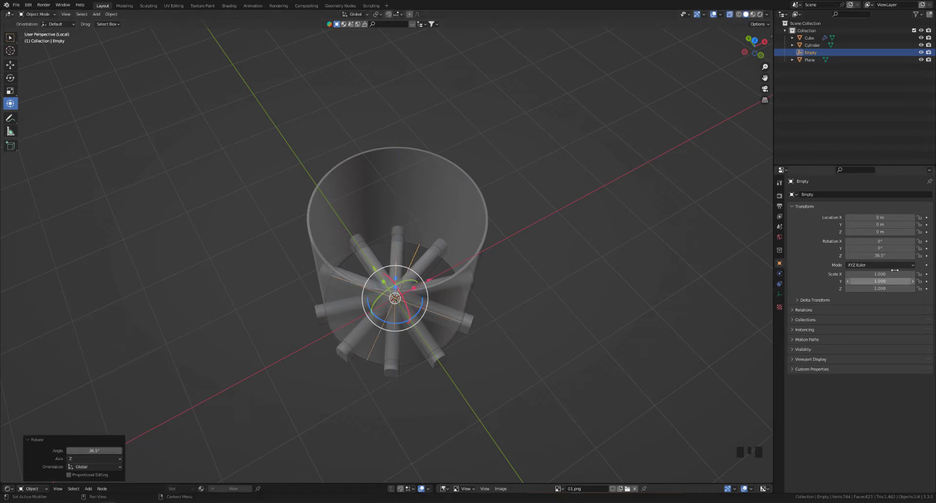
Step: Set the Empty's Z rotation to 360/5 degrees to space the five block copies evenly
left_click(885, 257)
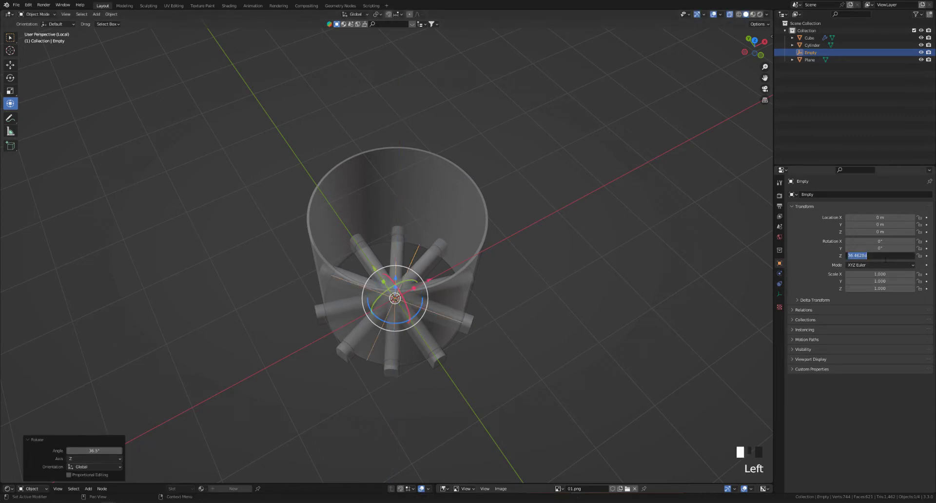
type("360/5")
key("Return")
Step: Select the radial arched blocks at the cylinder's base and apply their Array modifier
middle_click_drag(545, 288, 408, 304)
scroll(424, 341, "up", 3)
middle_click_drag(424, 340, 408, 300, "shift")
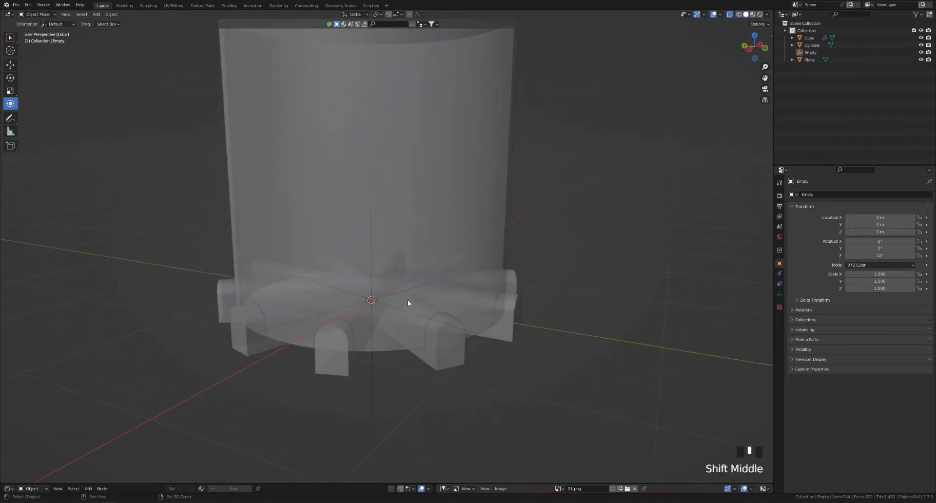
left_click(455, 349)
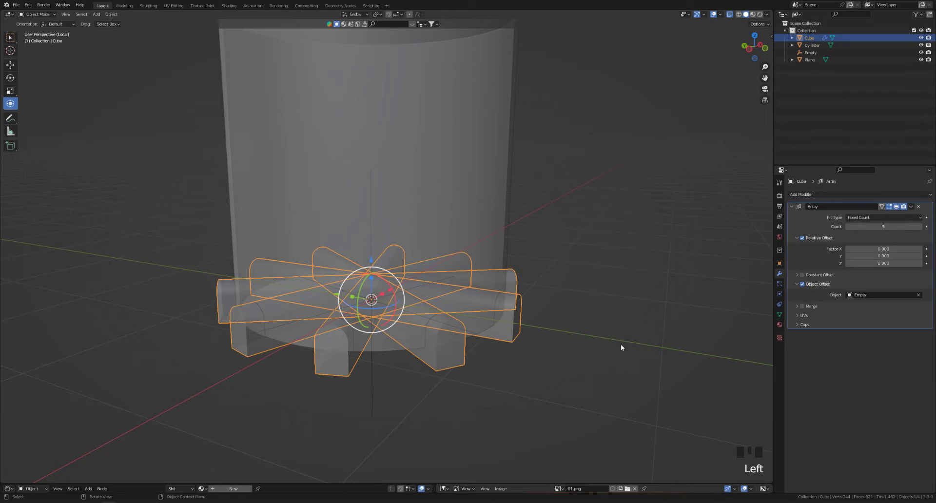
left_click(911, 207)
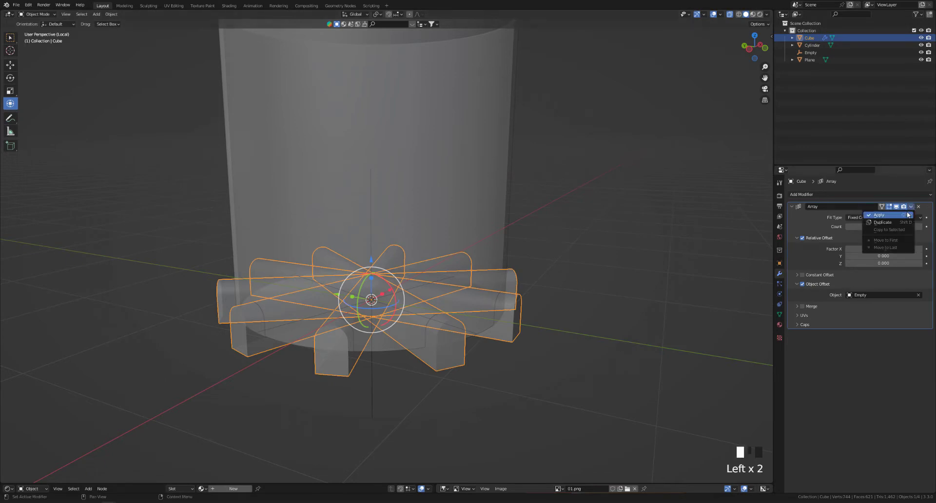
left_click(879, 215)
Step: Delete the Empty from the scene and select the radial arched blocks again
scroll(476, 332, "down", 3)
middle_click_drag(476, 332, 469, 355, "shift")
left_click(377, 363)
left_click(376, 363)
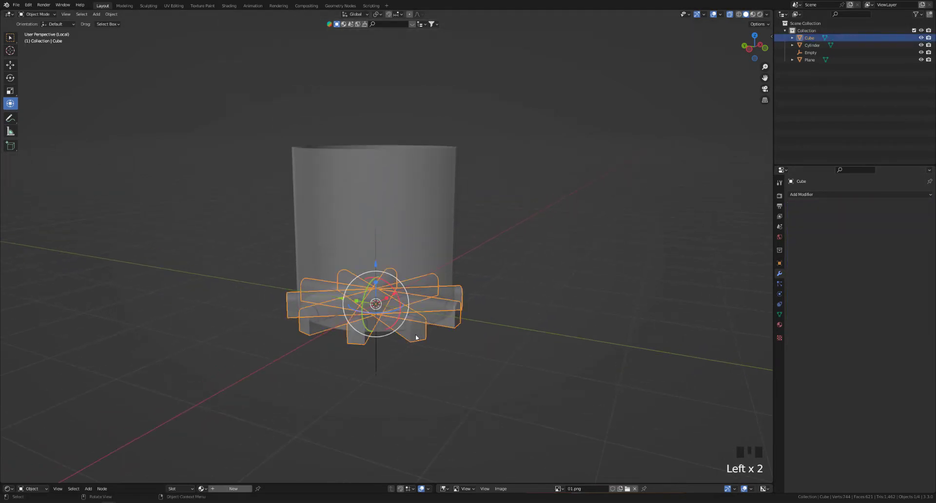
left_click(376, 363)
key("Delete")
left_click(403, 344)
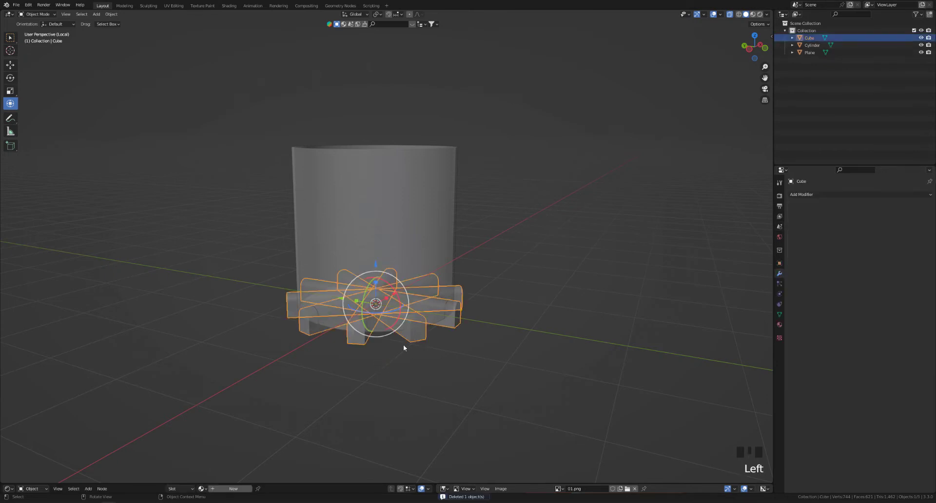
Step: Move the radial arched blocks up along Z by about 1.65 m to just below the cylinder's rim, keeping them selected
left_click_drag(375, 264, 395, 133)
scroll(443, 181, "up", 2)
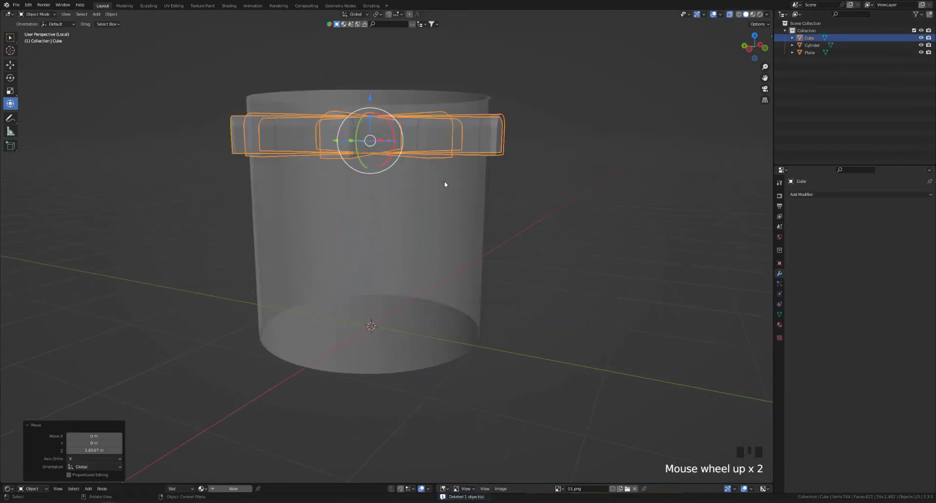
middle_click_drag(443, 180, 496, 227, "shift")
left_click(519, 224)
key("alt+z")
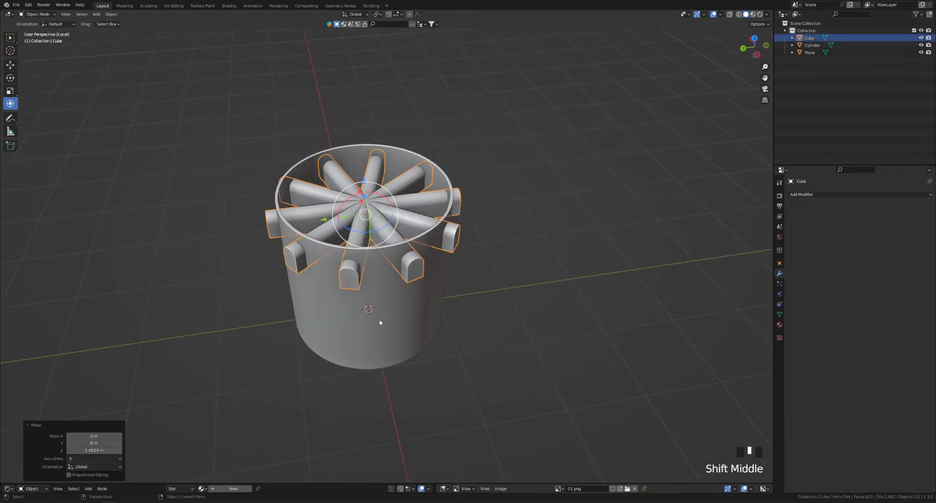
scroll(379, 322, "up", 3)
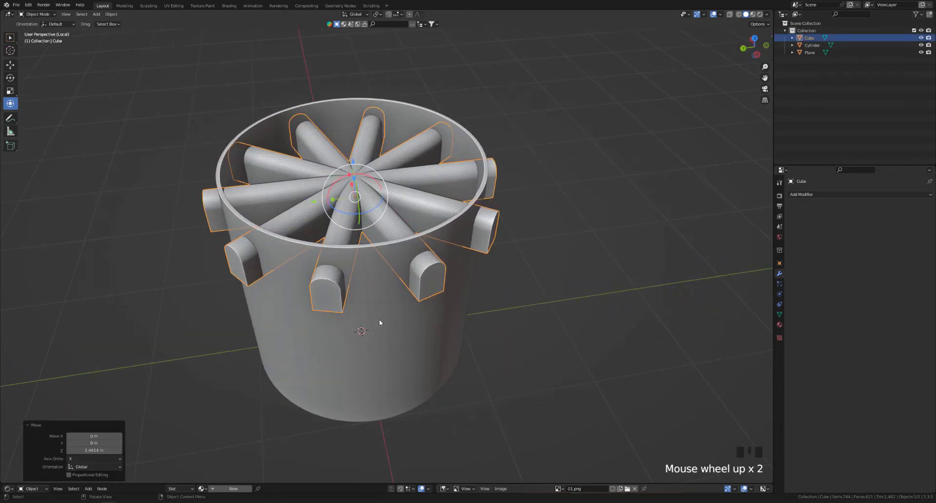
middle_click_drag(358, 322, 365, 311)
double_click(86, 101)
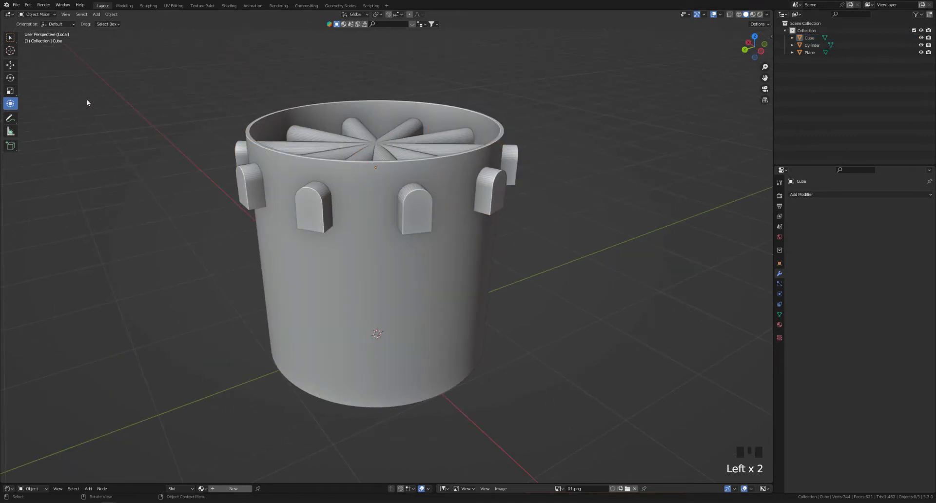
left_click(242, 185)
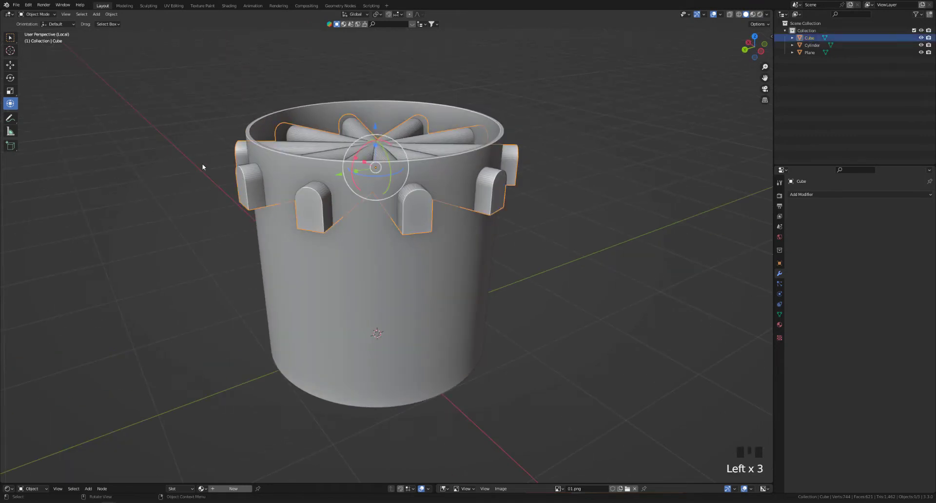
Step: Check in the add-on preferences that Bool Tool is enabled, filtering the list by "boo", and close the preferences
left_click(30, 9)
left_click(48, 107)
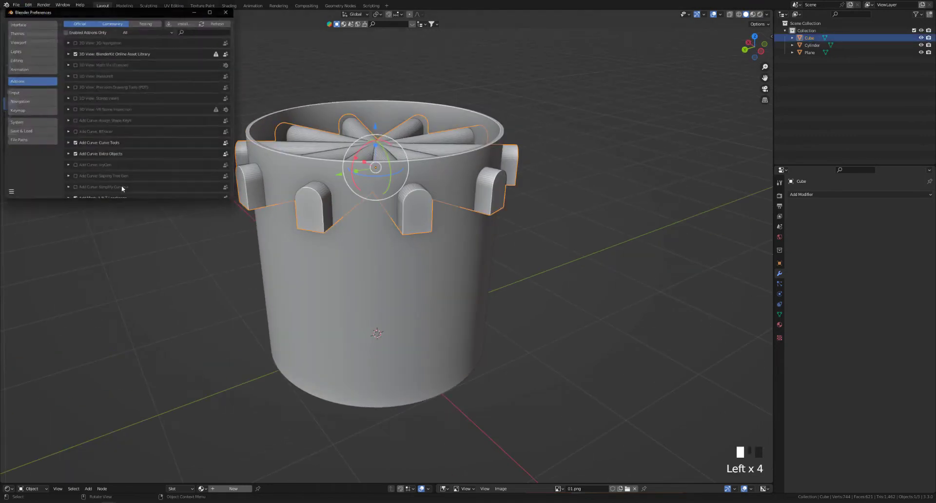
left_click_drag(74, 11, 131, 51)
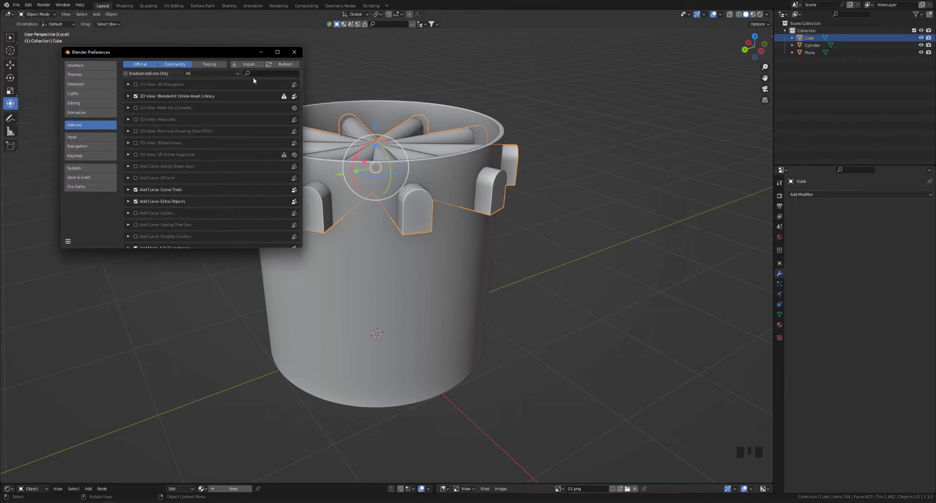
type("ool")
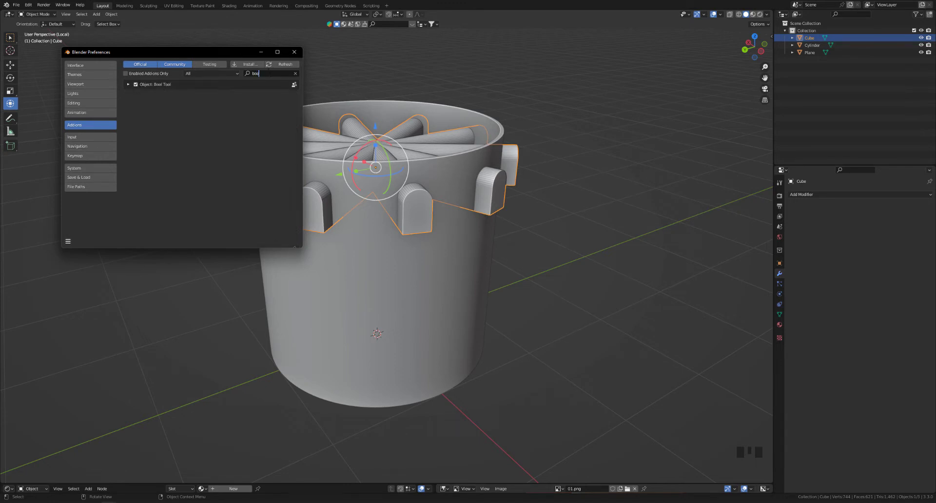
left_click(294, 52)
Step: Select the arched blocks and the cylinder, and subtract the blocks from the cylinder with a Bool Tool Difference
left_click(286, 168)
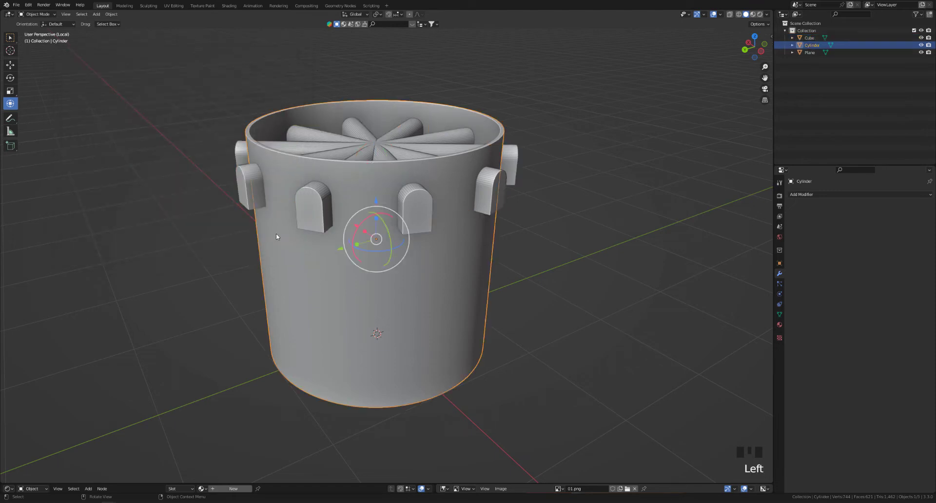
left_click(311, 235)
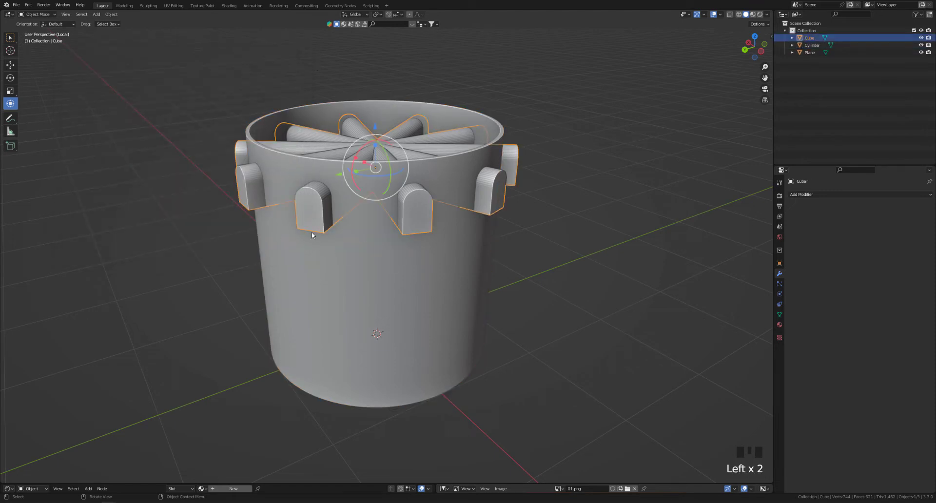
left_click(340, 288, "shift")
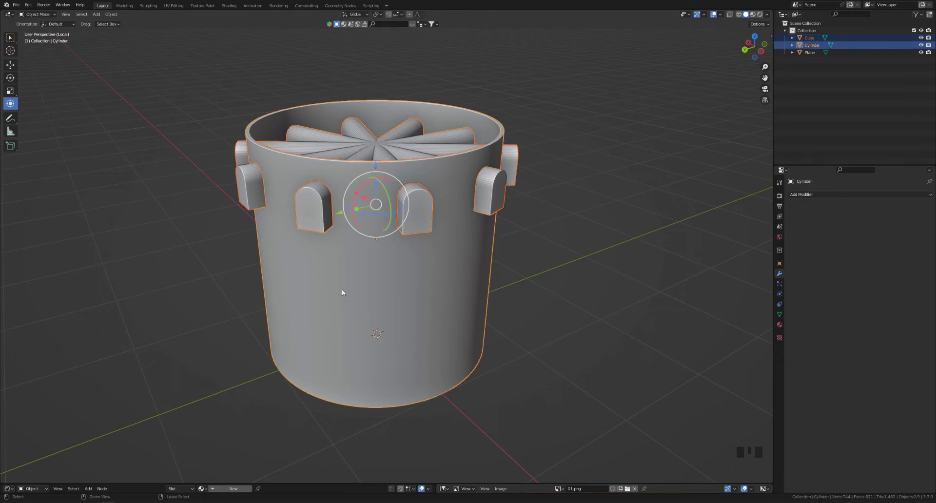
key("ctrl+KP_Subtract")
left_click(364, 226)
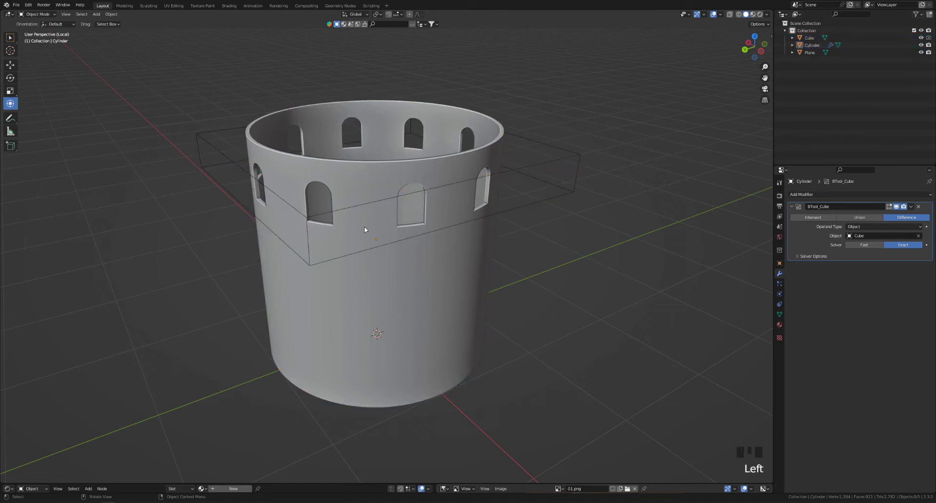
Step: Duplicate the arched cutter mesh about 0.54 m straight down in front view, repeating it until there are four rows of arches
middle_click_drag(364, 227, 403, 232)
scroll(385, 233, "down", 3)
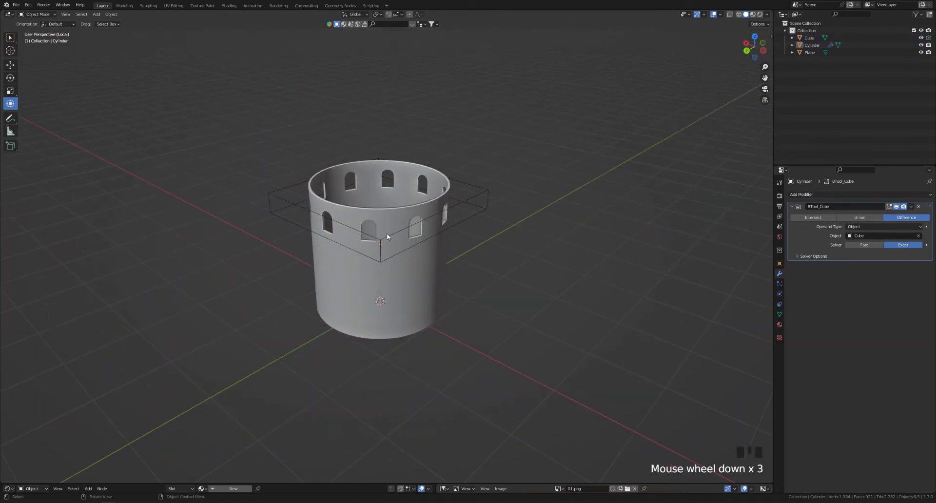
left_click(381, 261)
middle_click_drag(363, 261, 370, 260)
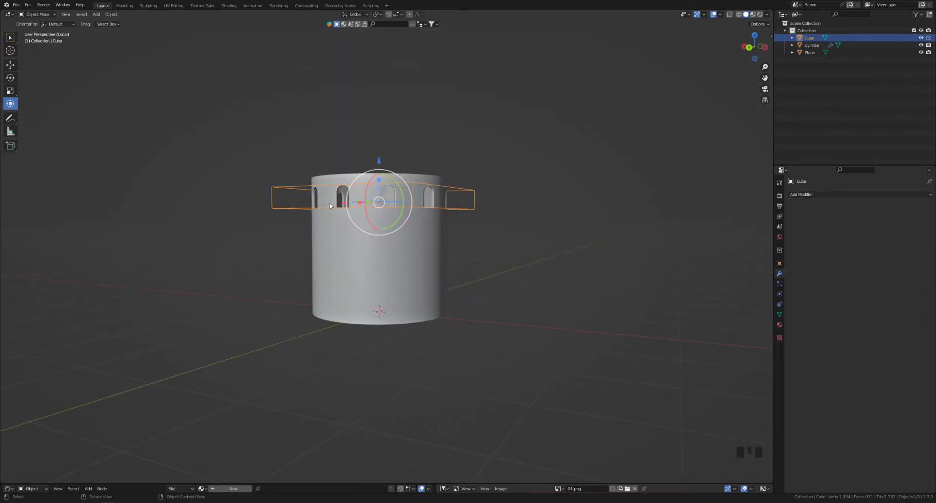
key("grave")
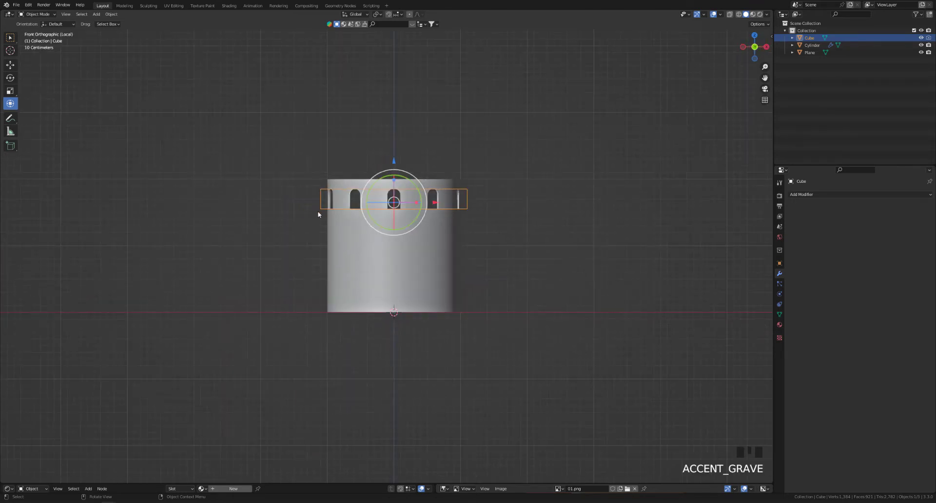
left_click(320, 191)
key("Tab")
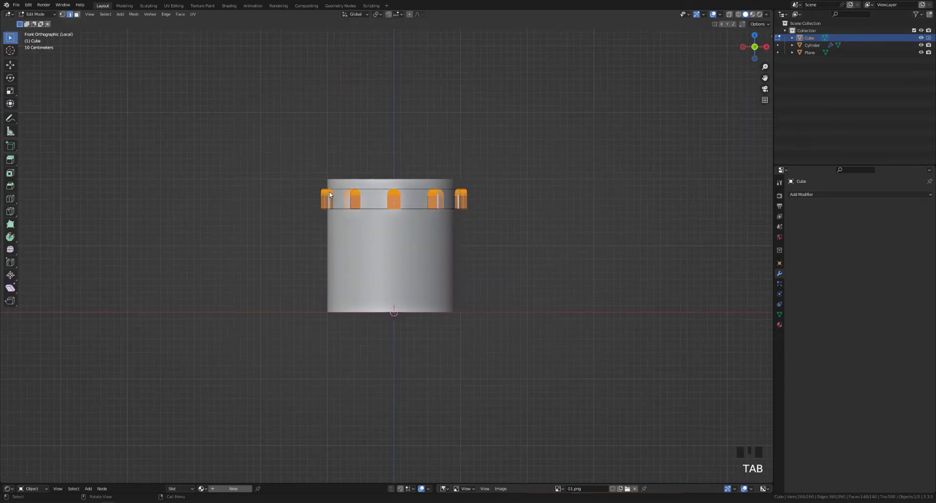
scroll(340, 203, "up", 2)
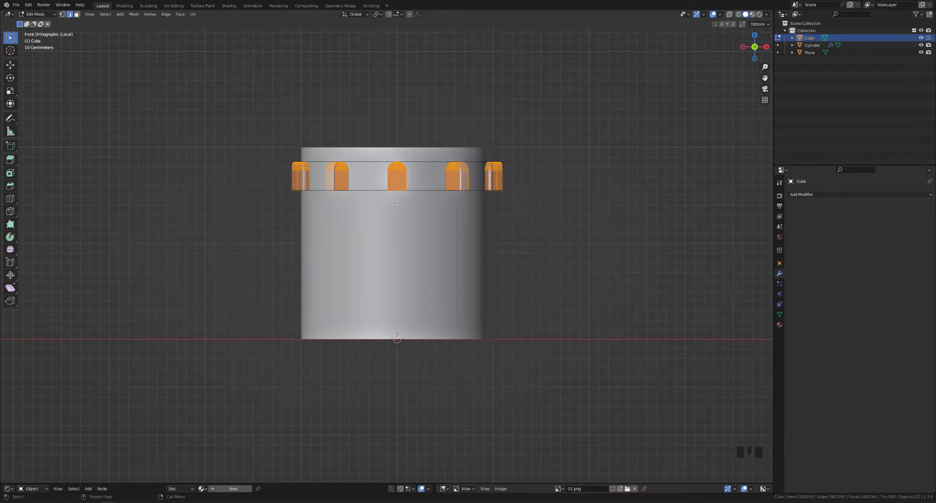
key("shift+d")
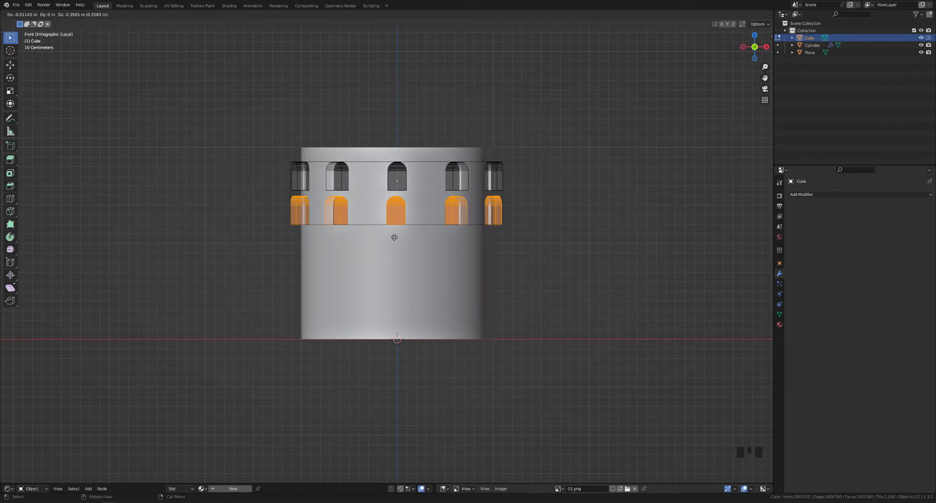
key("z")
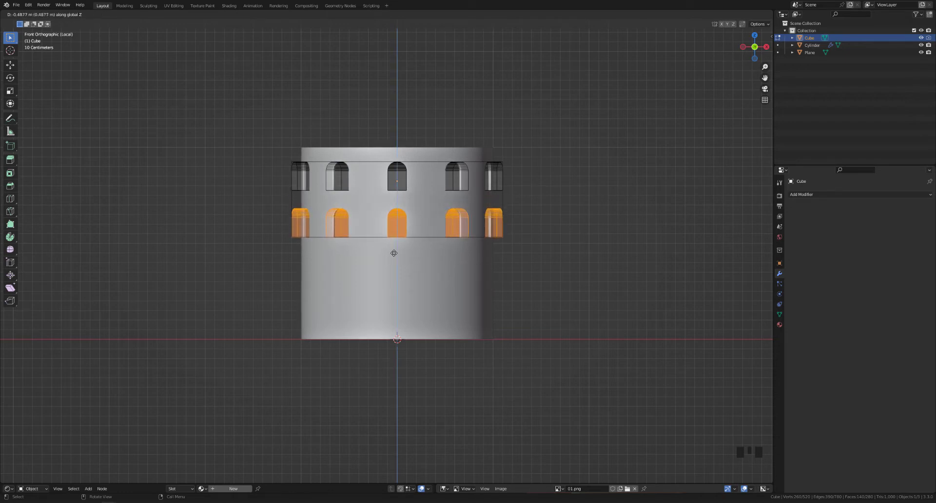
left_click(394, 254)
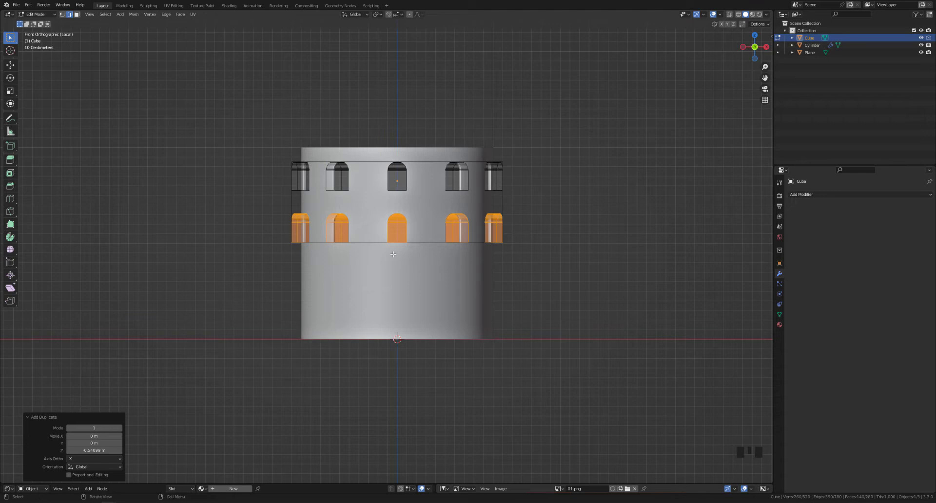
key("shift+r")
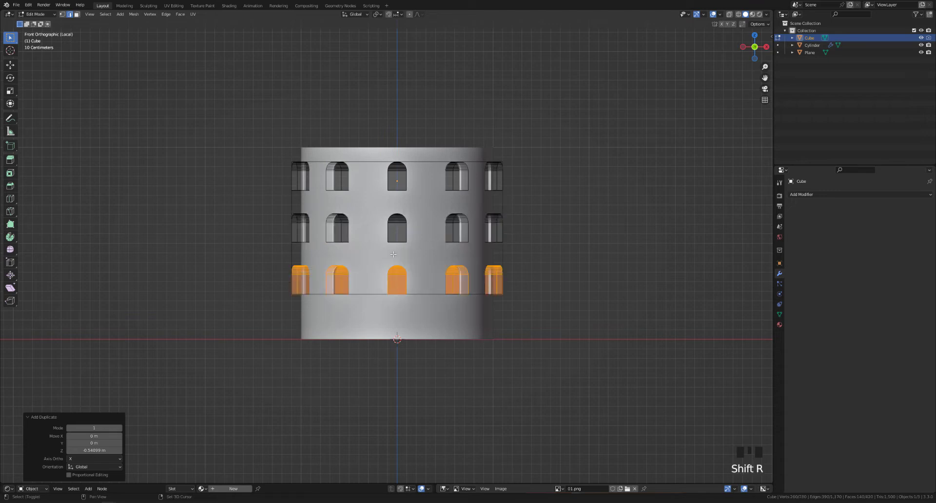
key("shift+r")
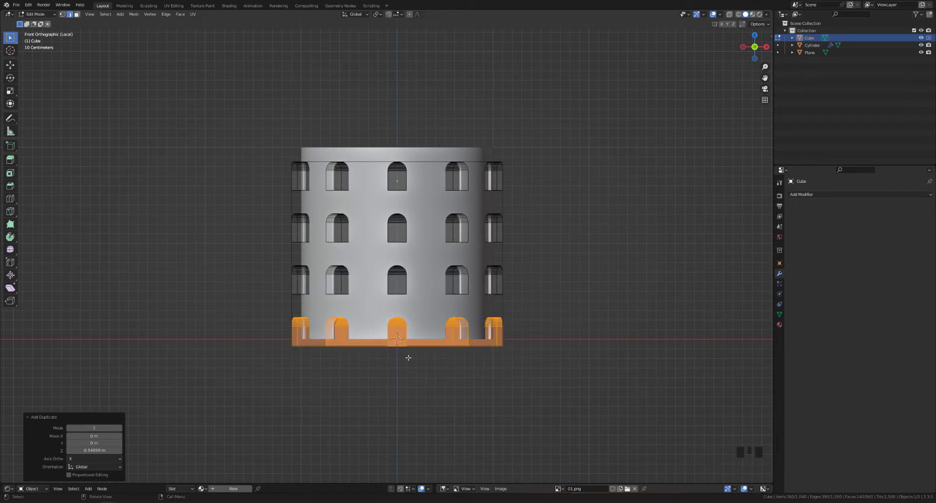
Step: Select the cylinder's top edge ring in edit mode and raise it about 0.3 m along Z to make the tower taller
key("Tab")
left_click(344, 304)
key("Tab")
left_click_drag(254, 104, 622, 179)
key("alt+z")
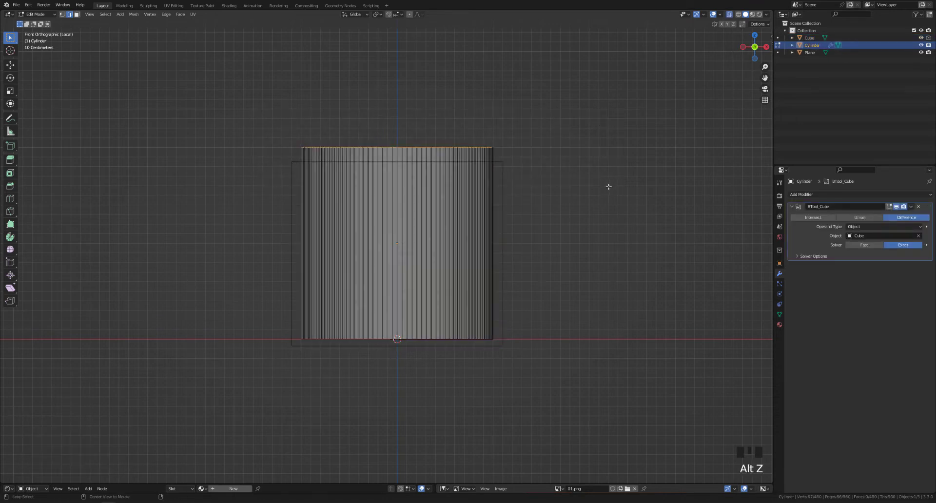
key("alt+z")
key("alt+z")
left_click_drag(242, 99, 671, 206)
key("g")
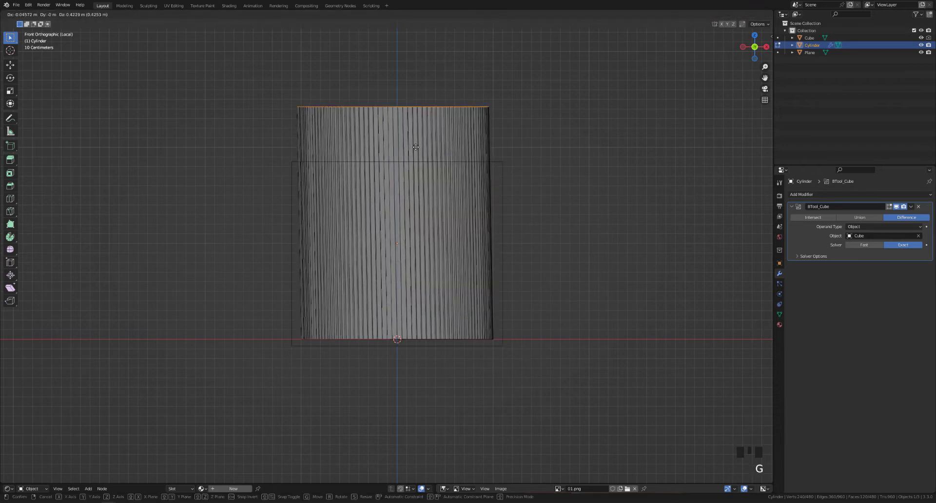
key("z")
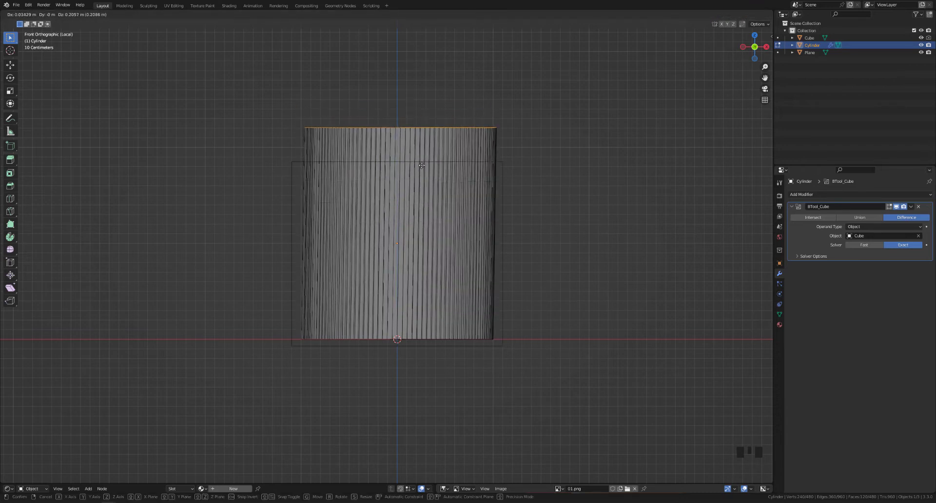
key("z")
key("z")
key("z")
key("z")
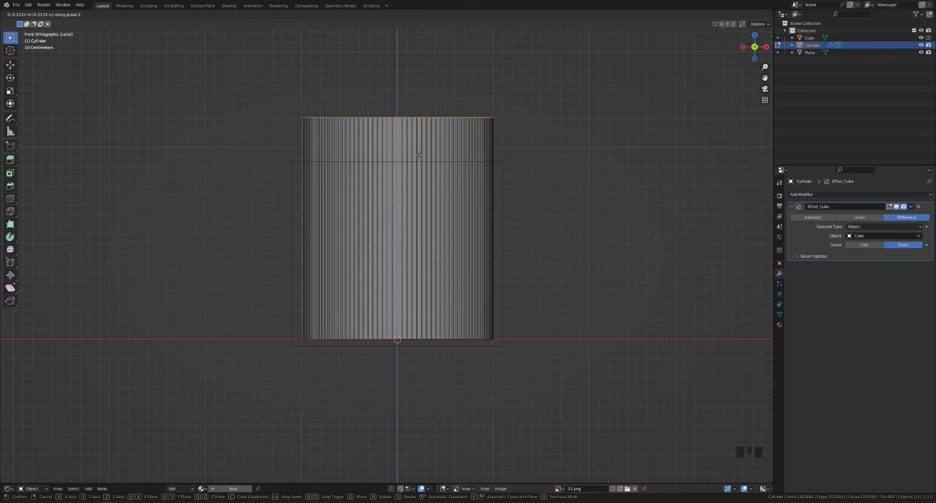
left_click(419, 156)
key("Tab")
Step: Raise the arched cutter object about 0.24 m along Z to center the window rows on the wall, and turn off X-ray
left_click(499, 162)
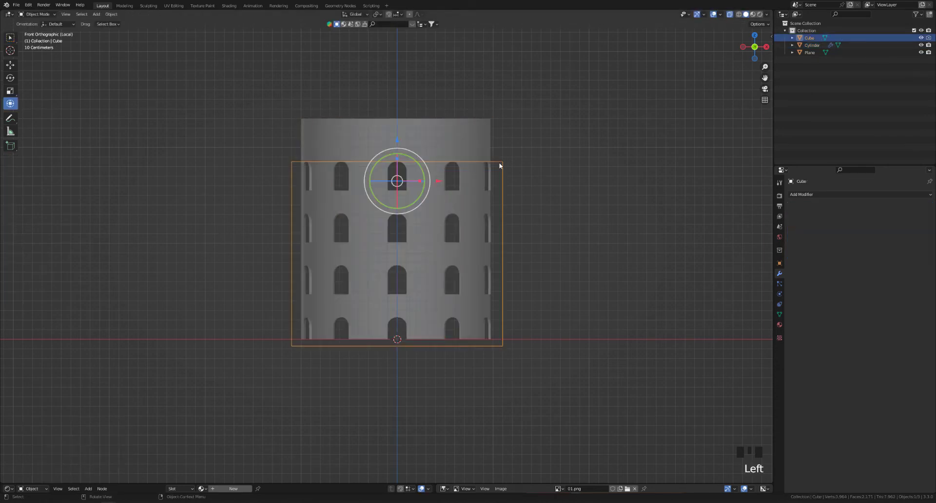
left_click_drag(396, 139, 401, 116)
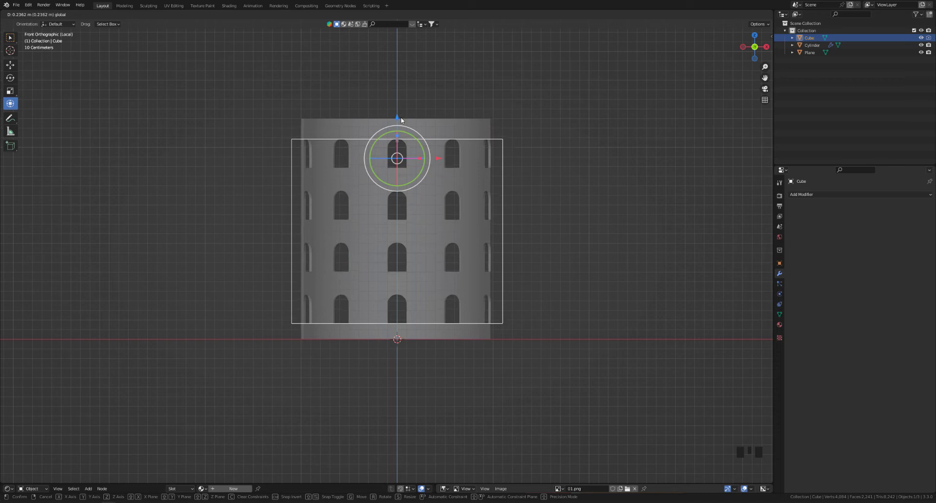
left_click(488, 213)
key("alt+z")
left_click(543, 211)
Step: Examine the tower and its four rows of arched openings from several angles and distances
middle_click_drag(543, 212, 449, 237)
scroll(467, 256, "down", 2)
scroll(449, 238, "down", 3)
middle_click_drag(338, 252, 512, 232)
scroll(409, 250, "up", 4)
scroll(439, 258, "down", 3)
middle_click_drag(431, 277, 347, 254, "shift")
scroll(484, 305, "down", 3)
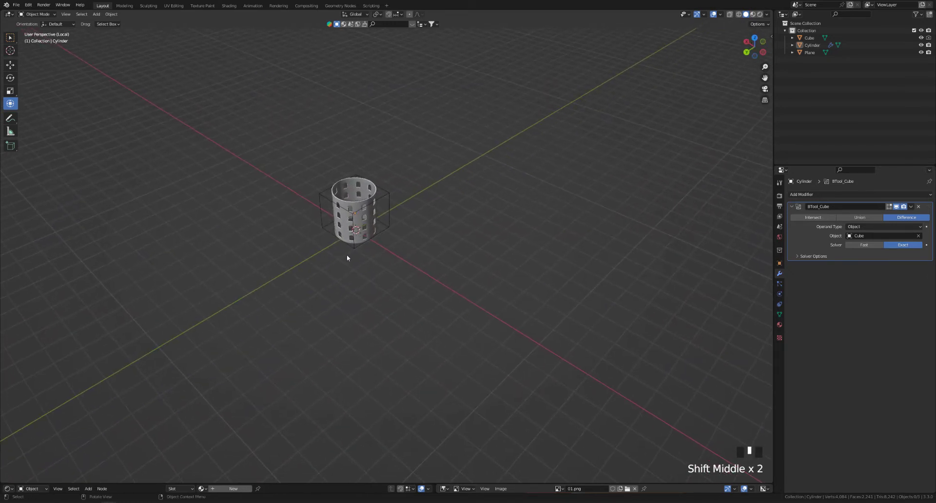
scroll(347, 254, "up", 5)
left_click_drag(388, 484, 428, 484)
middle_click_drag(387, 316, 386, 271, "shift")
Step: Add a 2 m cube and move it along the Y axis until it stands clear beside the tower
key("shift+a")
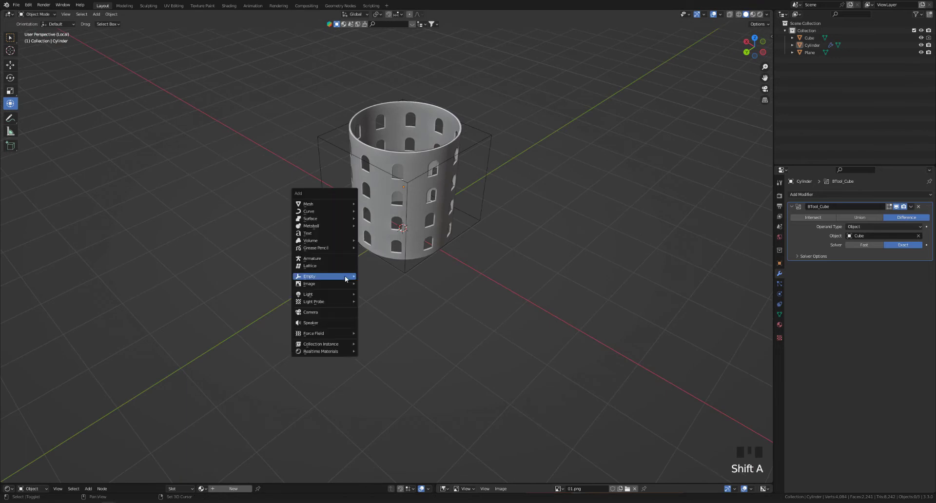
mouse_move(343, 206)
left_click(375, 211)
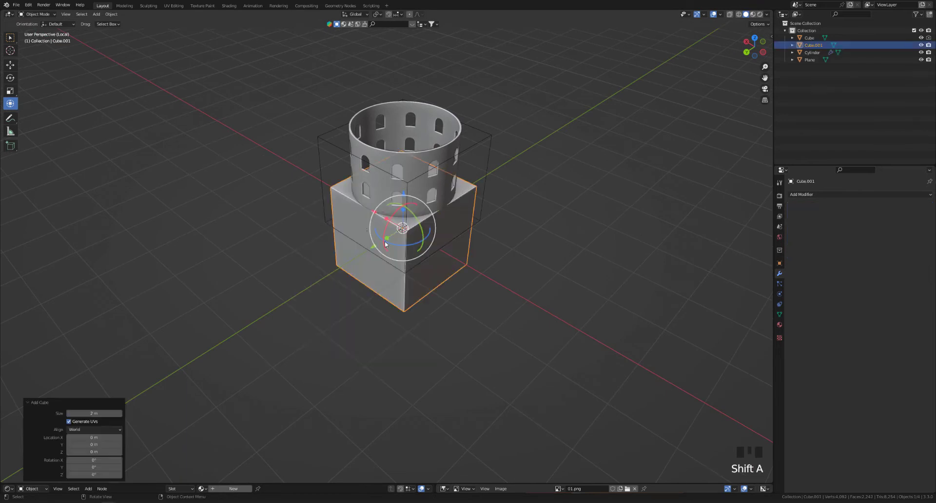
left_click_drag(381, 271, 290, 331)
Step: Scale the new cube's mesh along X to about 0.167 to form a thin wall slab
key("Tab")
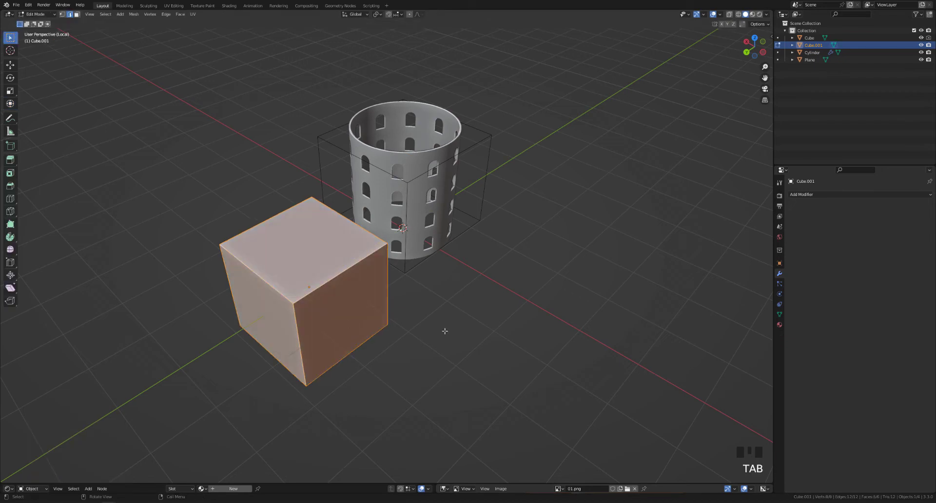
key("s")
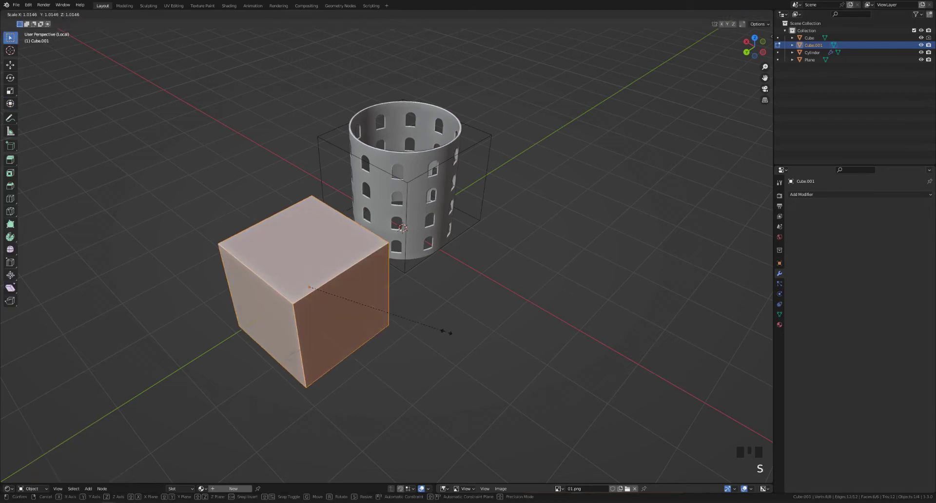
key("x")
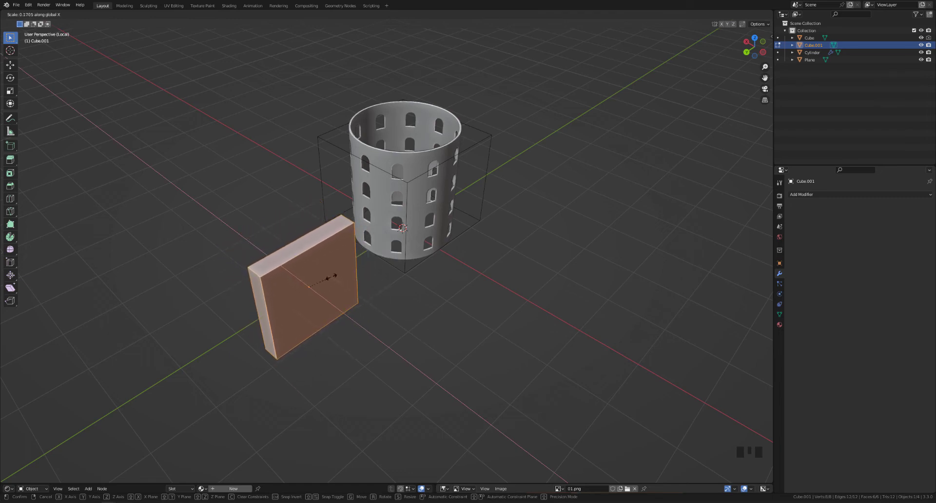
left_click(331, 276)
middle_click_drag(341, 316, 309, 289)
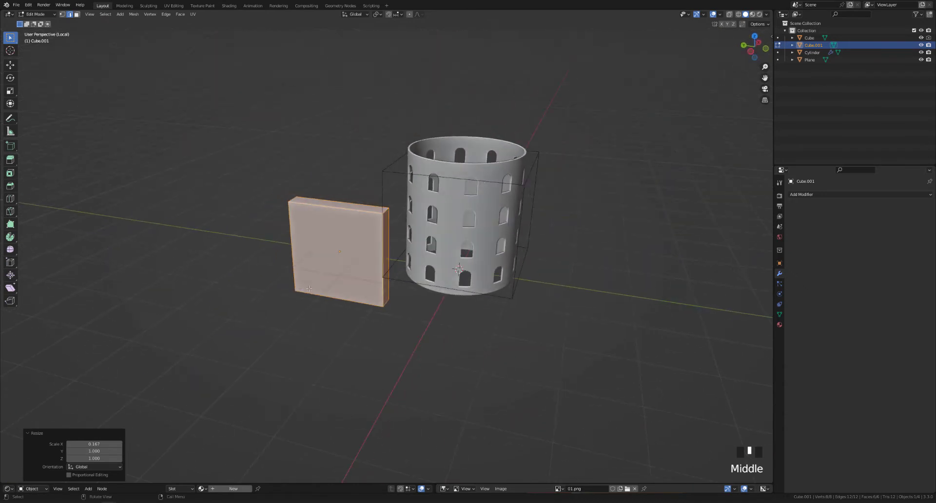
Step: Raise the wall slab's mesh about 1.01 m along Z so its base sits on the ground line
key("grave")
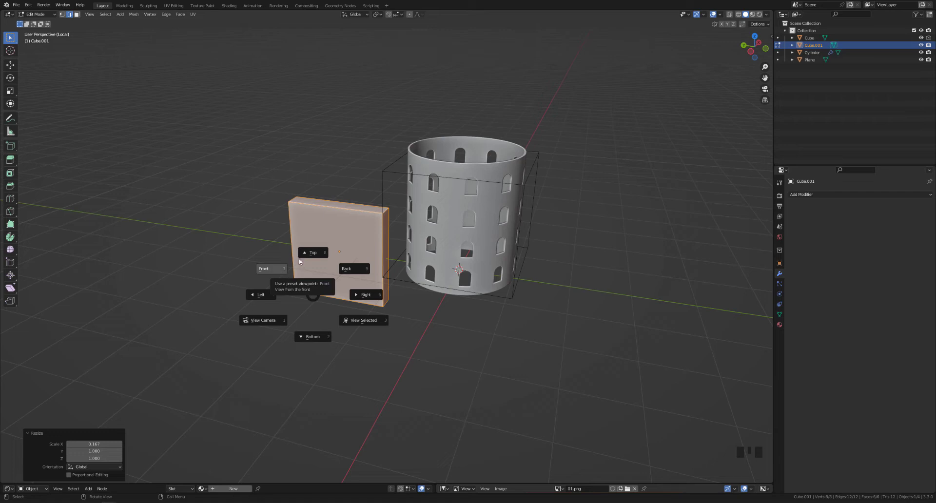
left_click(269, 268)
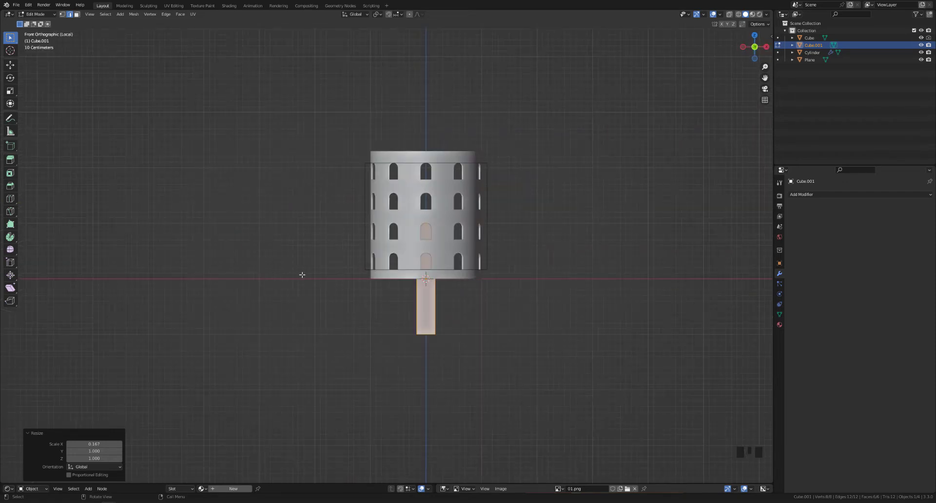
key("g")
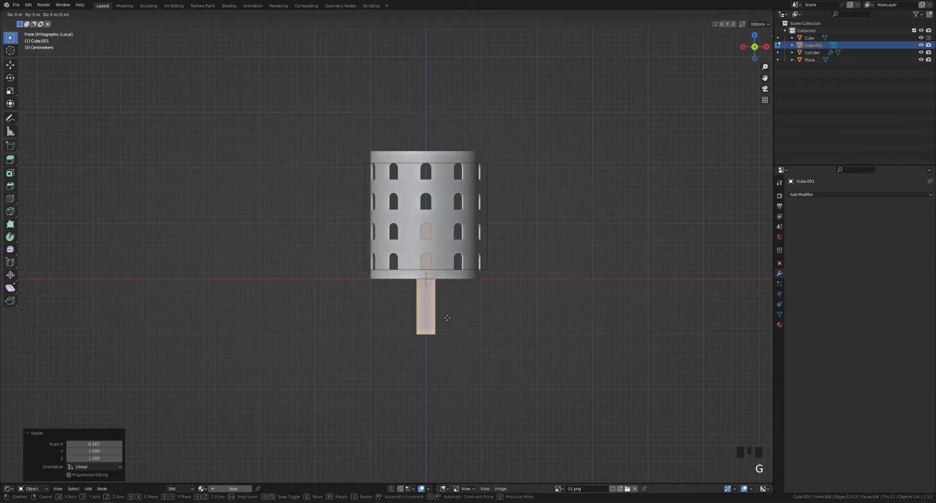
key("z")
left_click(455, 261)
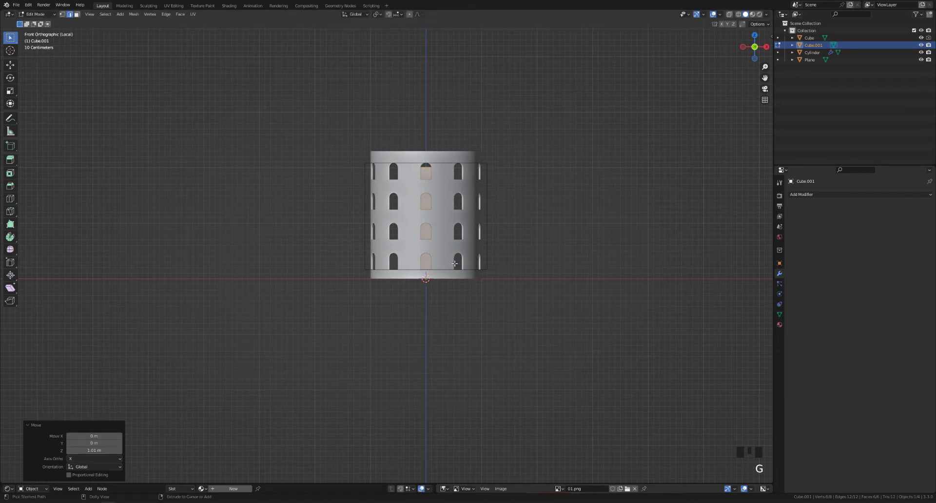
Step: Add one vertical loop cut to the slab and slide it toward the end away from the tower, factor about -0.76
middle_click_drag(455, 262, 390, 280)
middle_click_drag(513, 291, 355, 271)
scroll(356, 282, "down", 2)
scroll(355, 272, "up", 2)
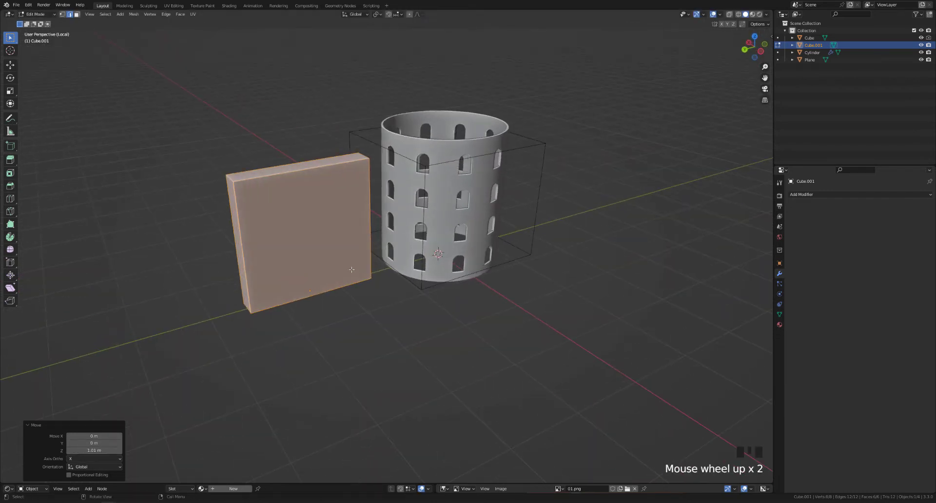
key("ctrl+r")
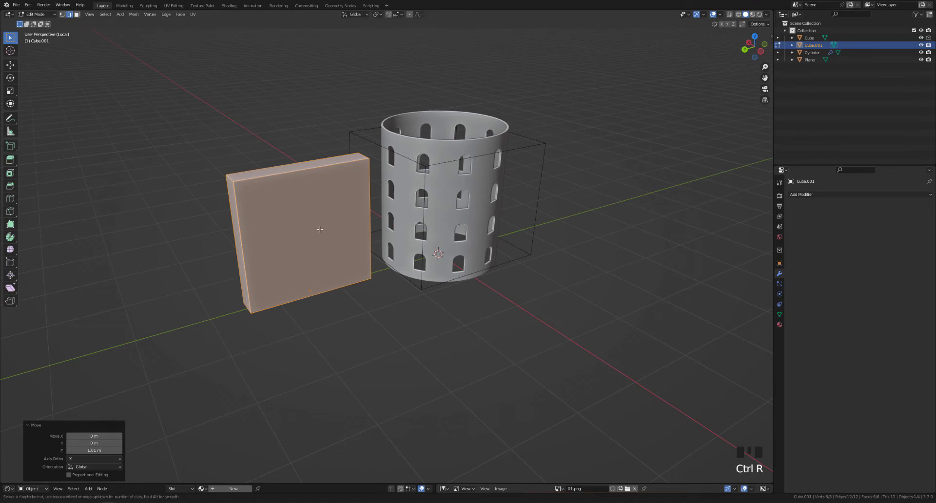
right_click(337, 173)
key("ctrl+t")
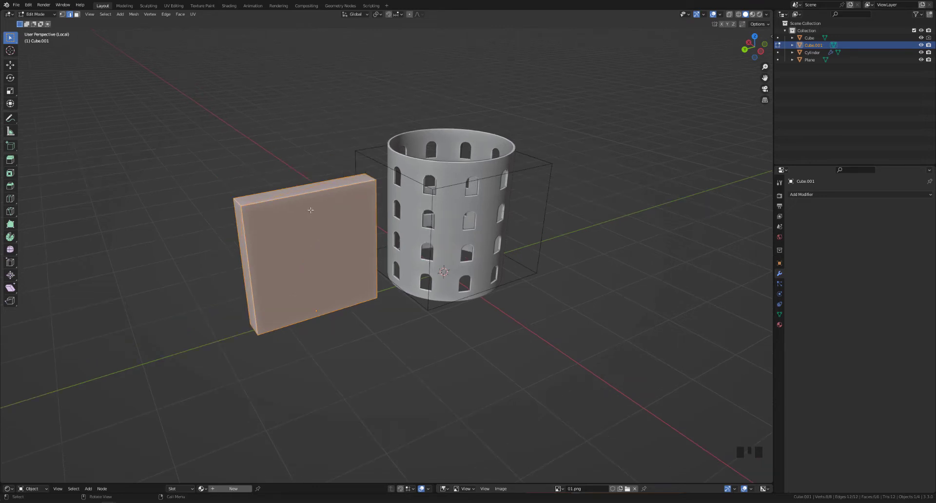
key("ctrl+r")
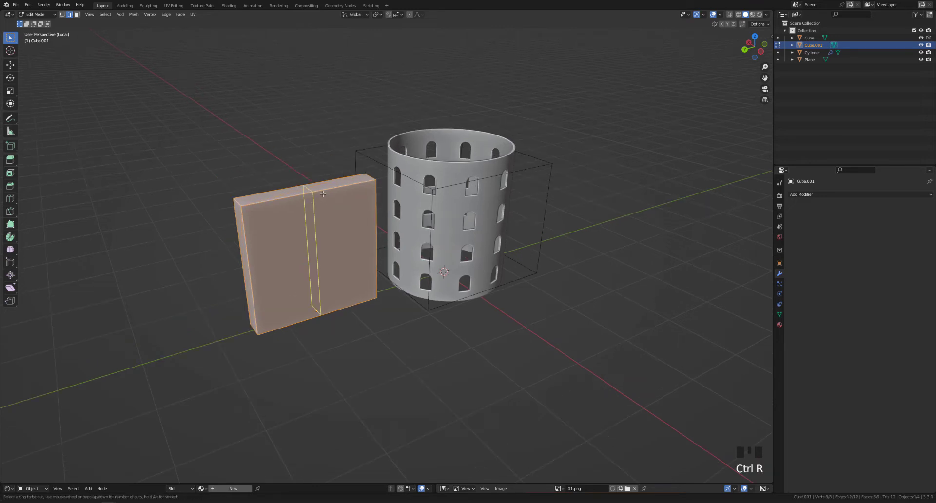
left_click(324, 194)
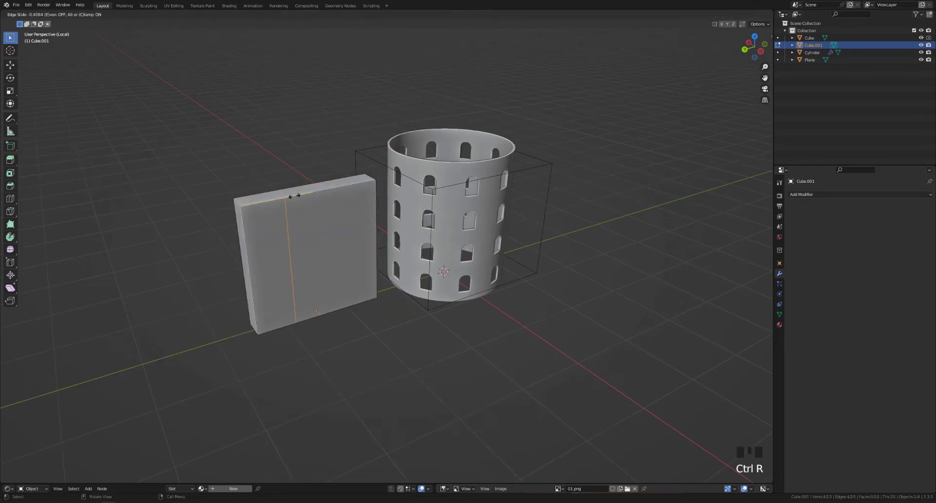
left_click(267, 204)
middle_click_drag(268, 204, 323, 246, "shift")
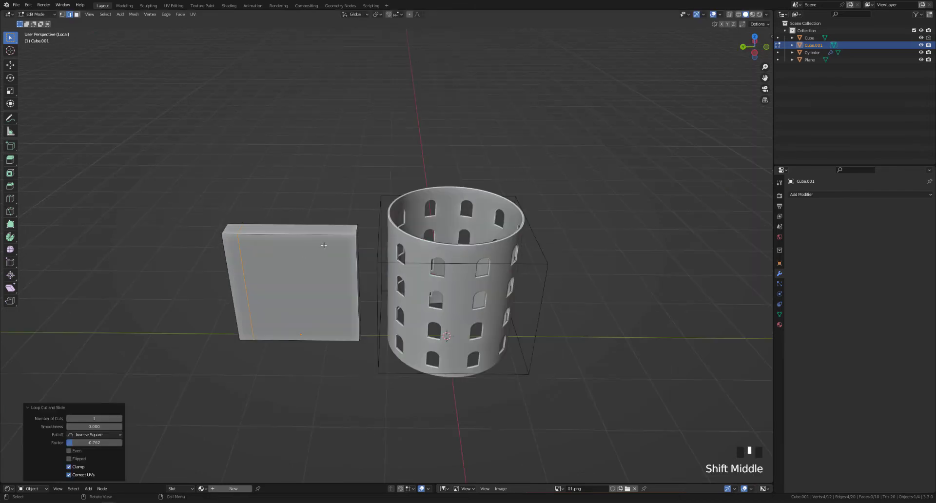
Step: Bevel the slab's upper edge on the tower side with 35 segments and a width of about 1.97 m
left_click(342, 232)
scroll(238, 203, "up", 3)
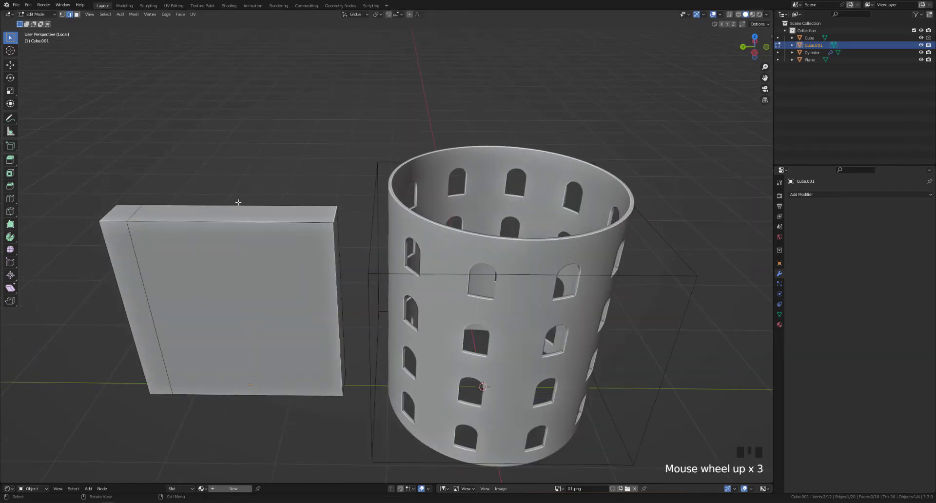
middle_click_drag(287, 318, 300, 308, "shift")
middle_click_drag(360, 213, 367, 195, "shift")
middle_click_drag(361, 232, 350, 233)
scroll(364, 225, "down", 1)
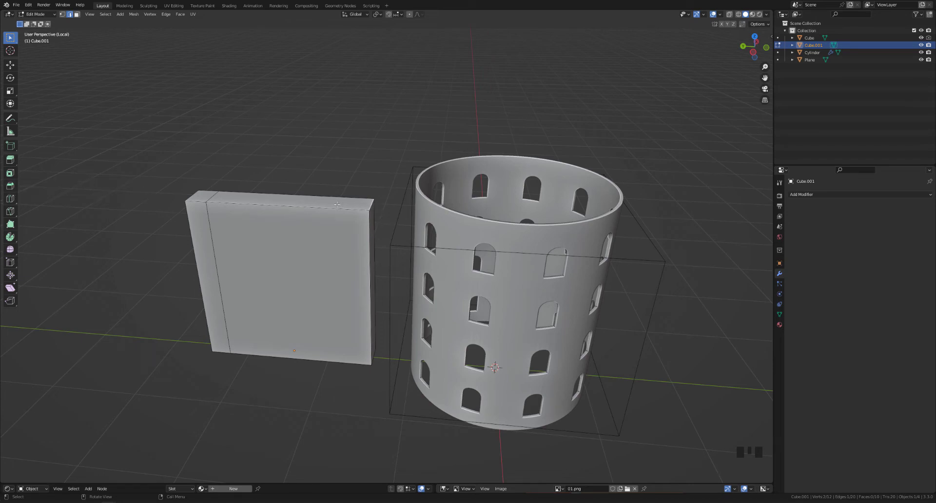
key("ctrl+b")
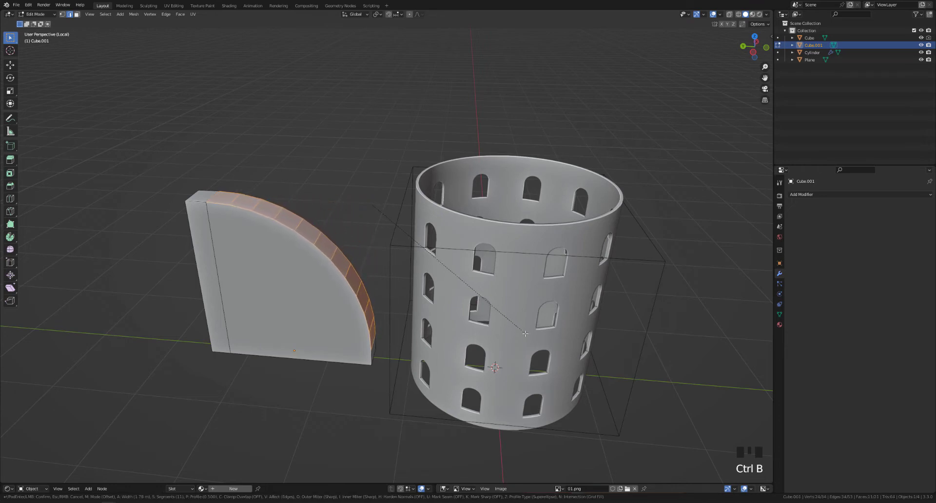
scroll(525, 343, "down", 7)
scroll(524, 344, "up", 14)
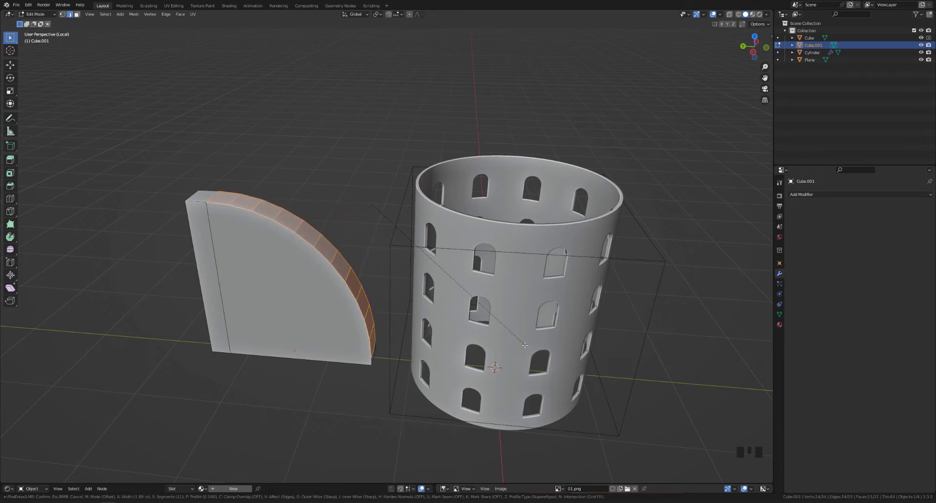
scroll(524, 347, "up", 17)
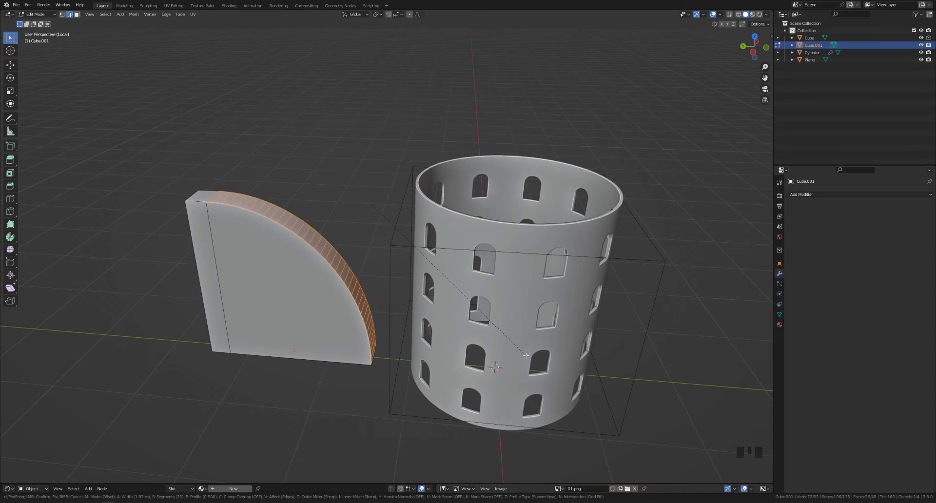
left_click(525, 356)
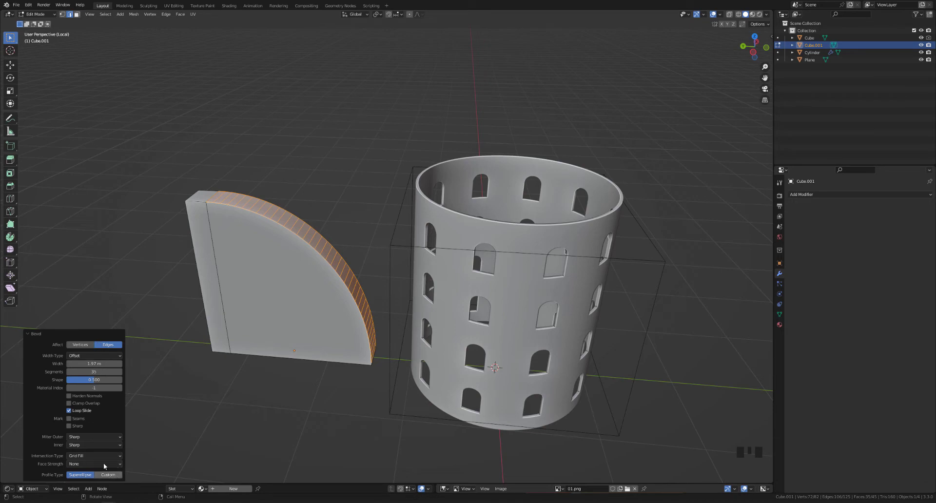
Step: Switch the bevel to a custom profile with the Steps preset to form a staircase, and return to Object Mode
left_click(106, 475)
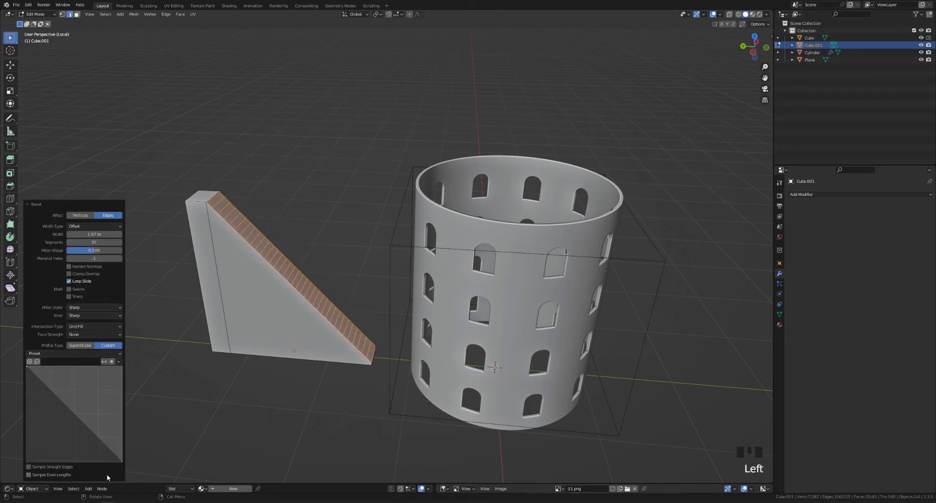
left_click(56, 354)
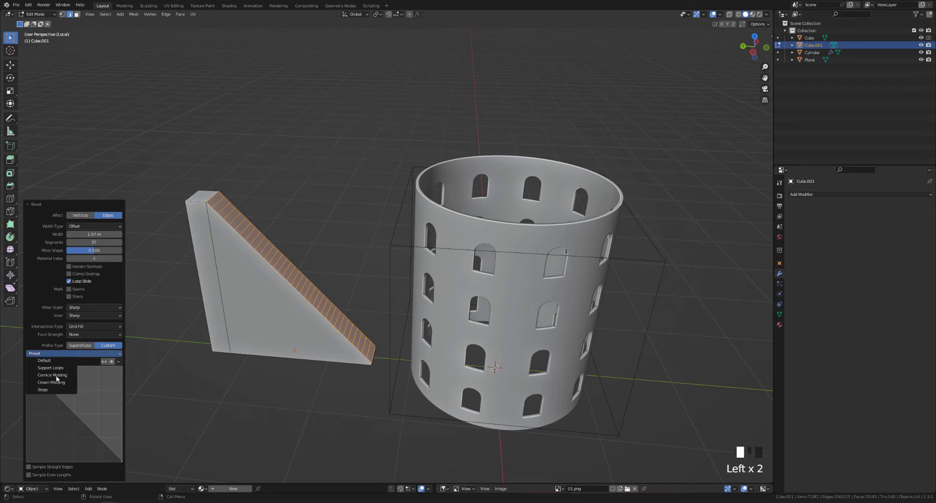
left_click(54, 389)
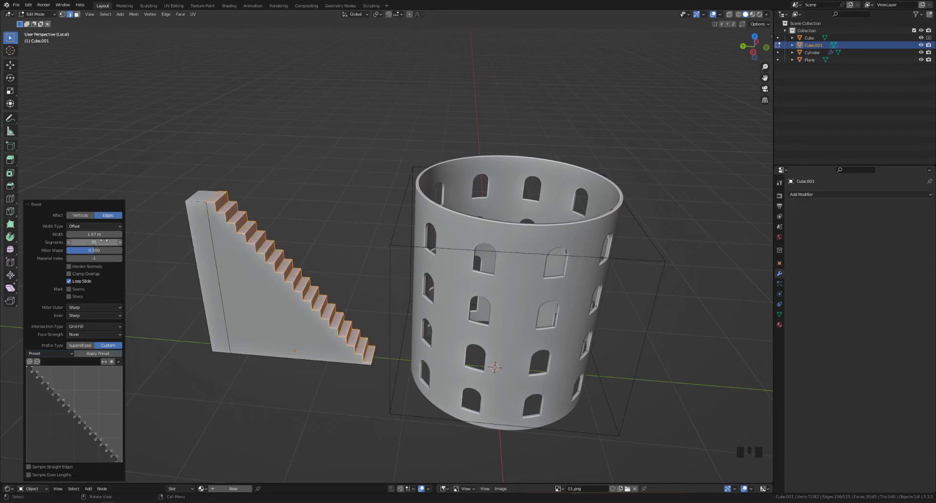
key("Tab")
Step: Set the staircase wall's origin to its geometry
middle_click_drag(283, 312, 307, 322)
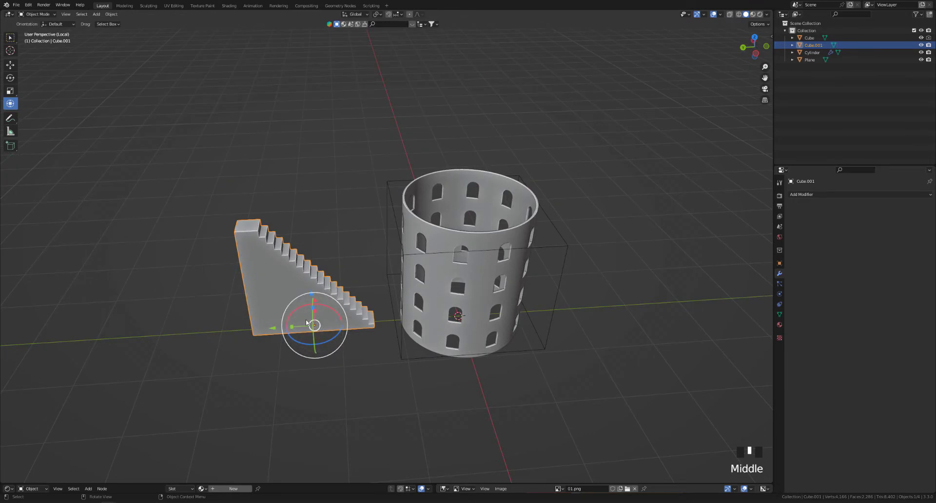
right_click(287, 281)
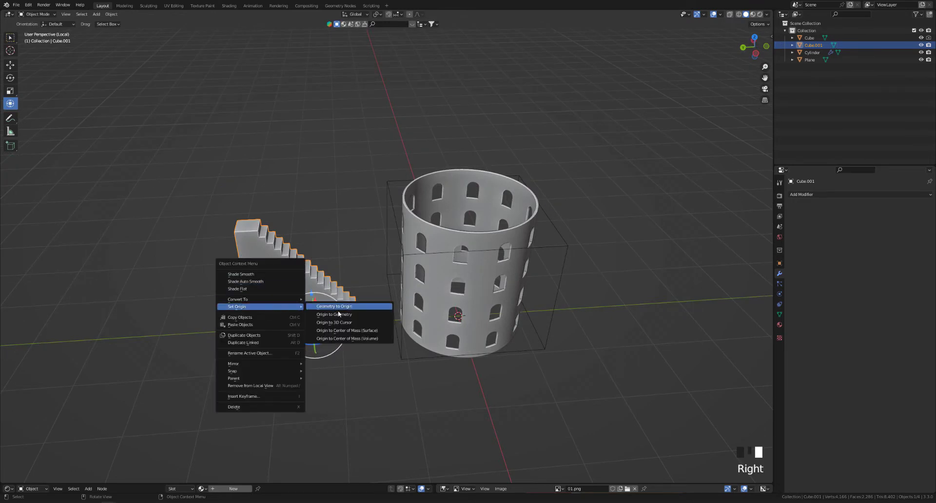
left_click(362, 314)
scroll(347, 305, "down", 2)
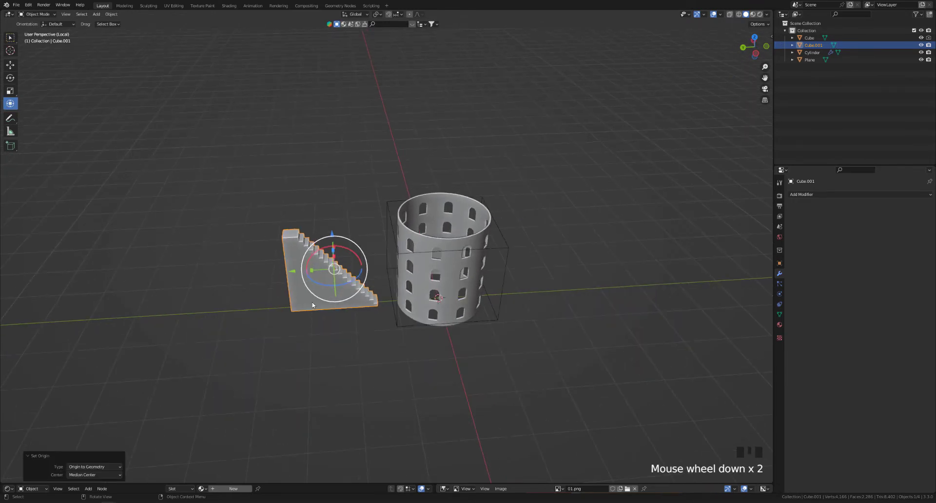
middle_click_drag(312, 303, 323, 296)
middle_click_drag(396, 325, 323, 303)
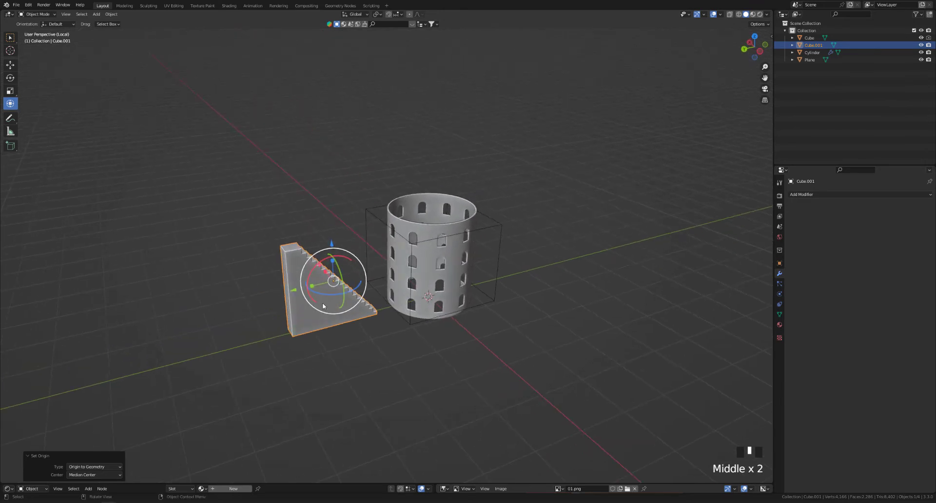
Step: Consult the reference image, add a 2 m cube at the world origin and scale it uniformly to about 0.206
left_click_drag(430, 483, 429, 291)
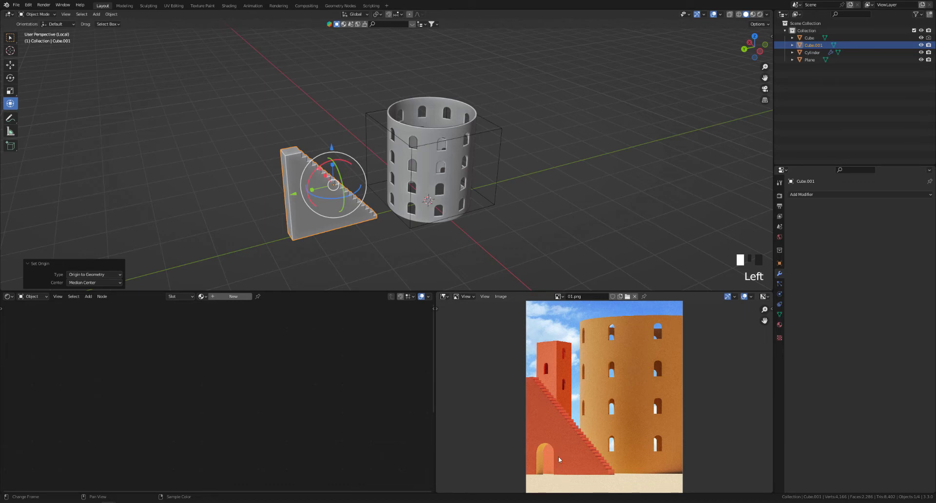
left_click_drag(501, 291, 512, 498)
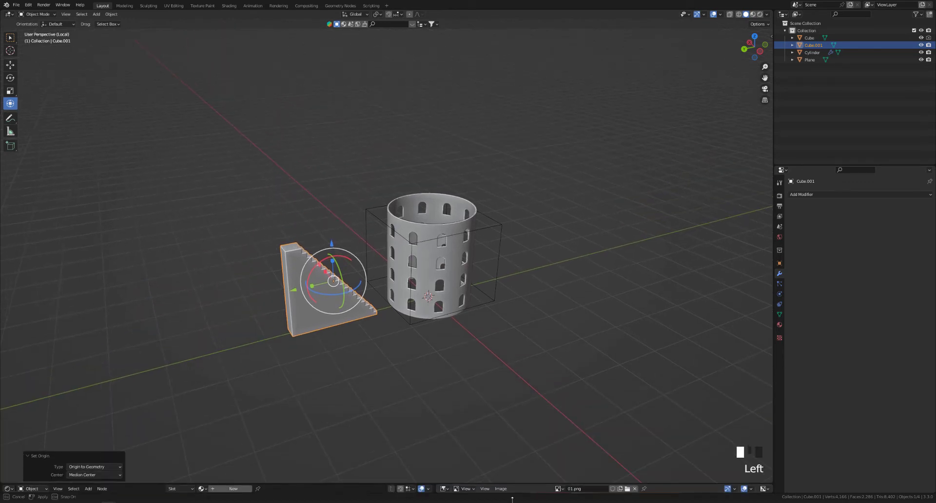
scroll(265, 321, "up", 3)
middle_click_drag(277, 351, 307, 312, "shift")
key("shift+a")
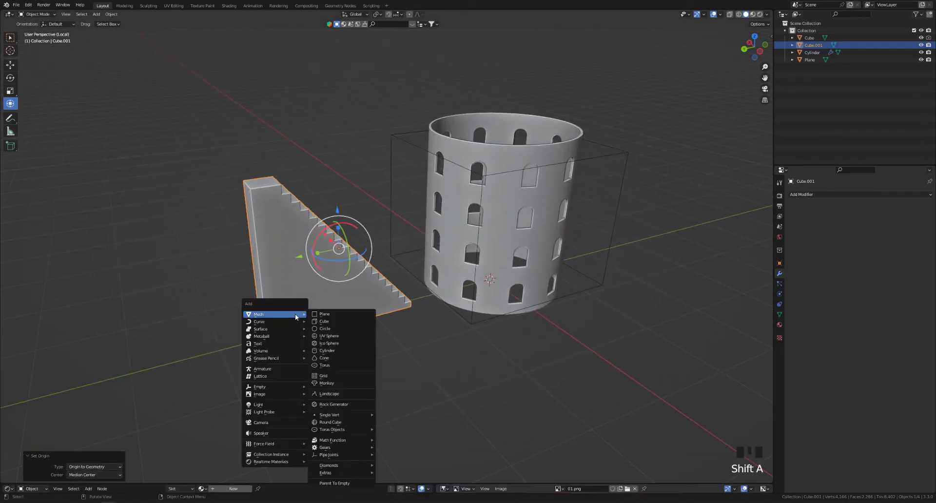
left_click(335, 322)
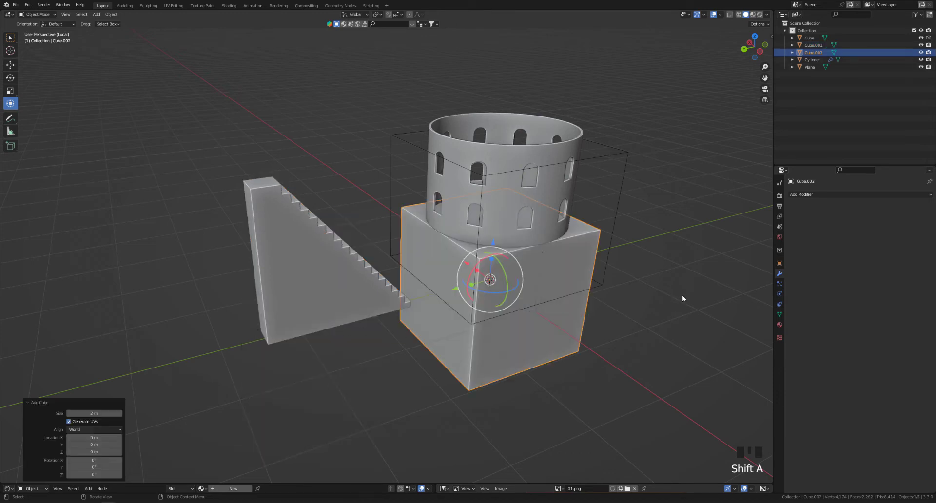
key("s")
left_click(525, 295)
Step: Move the small cube along Y in the left view until it overlaps the base of the staircase wall
key("grave")
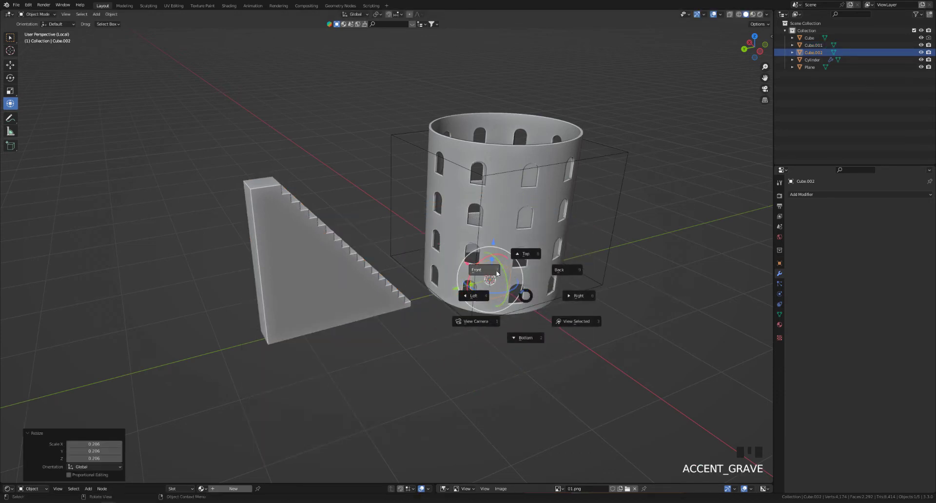
left_click(496, 271)
key("grave")
left_click(450, 286)
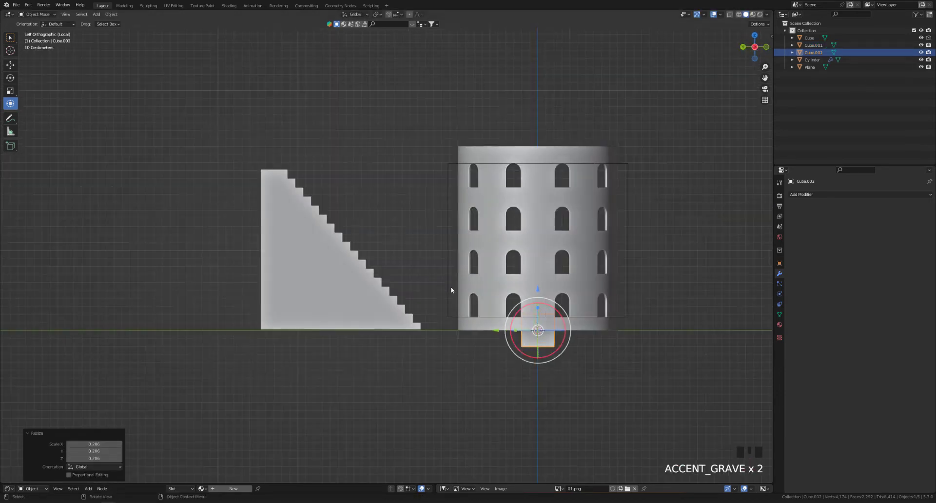
left_click_drag(496, 330, 277, 331)
scroll(277, 331, "up", 3)
Step: Lower the staircase wall about 0.01 m along Z so its base meets the ground line
left_click(277, 331)
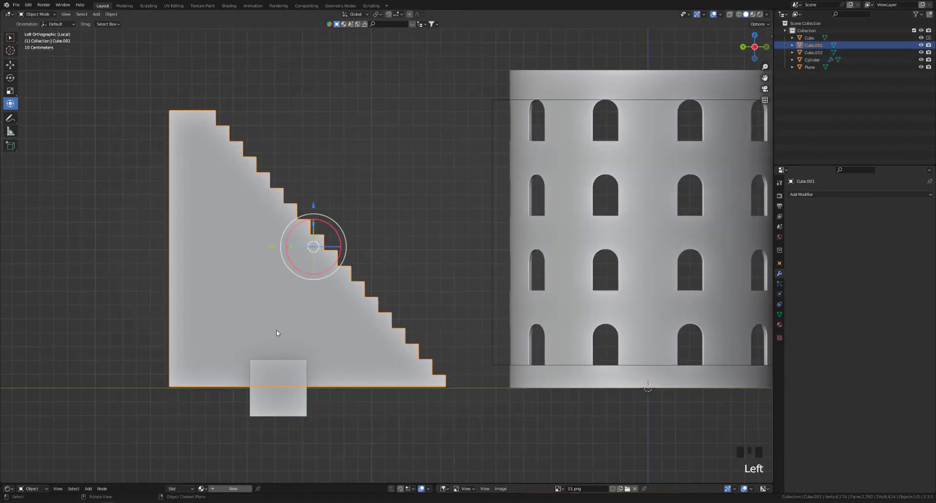
middle_click_drag(317, 245, 352, 206, "shift")
left_click_drag(349, 165, 349, 168)
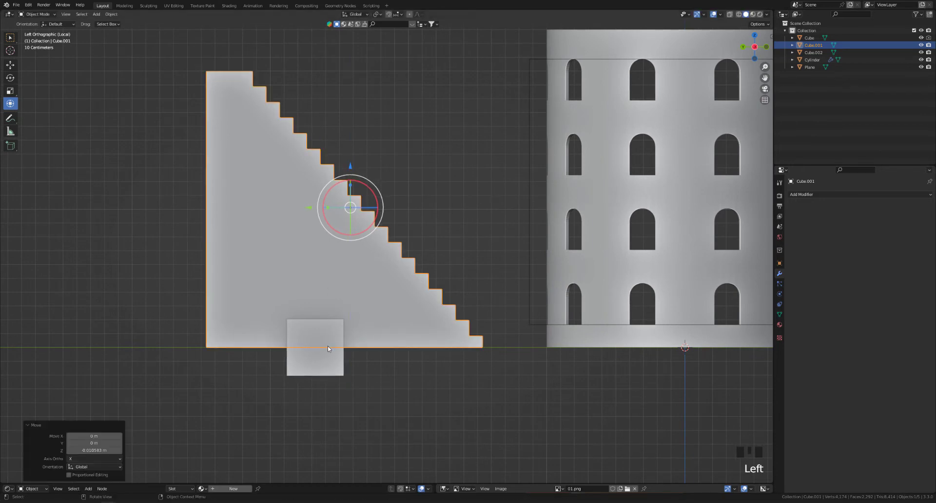
Step: Raise the small cube's mesh 0.21 m along Z in Edit Mode so its base rests on the ground line
left_click(328, 348)
key("Tab")
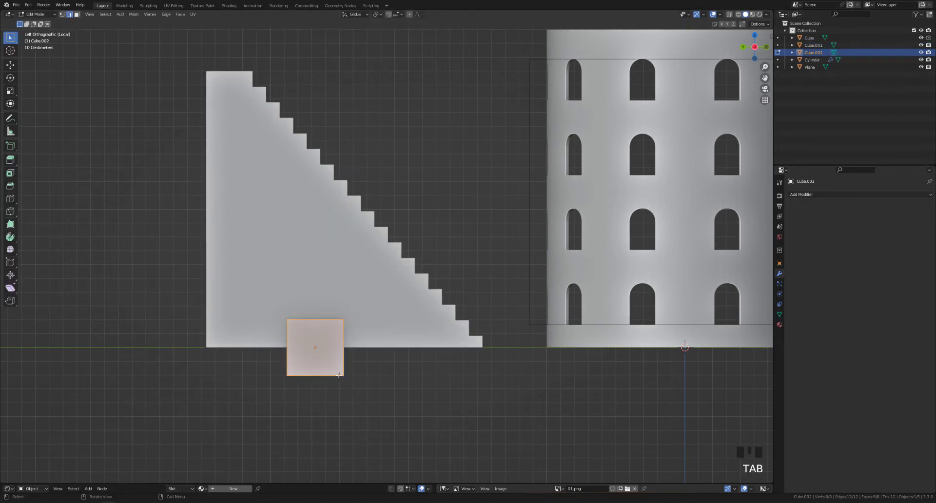
key("g")
key("z")
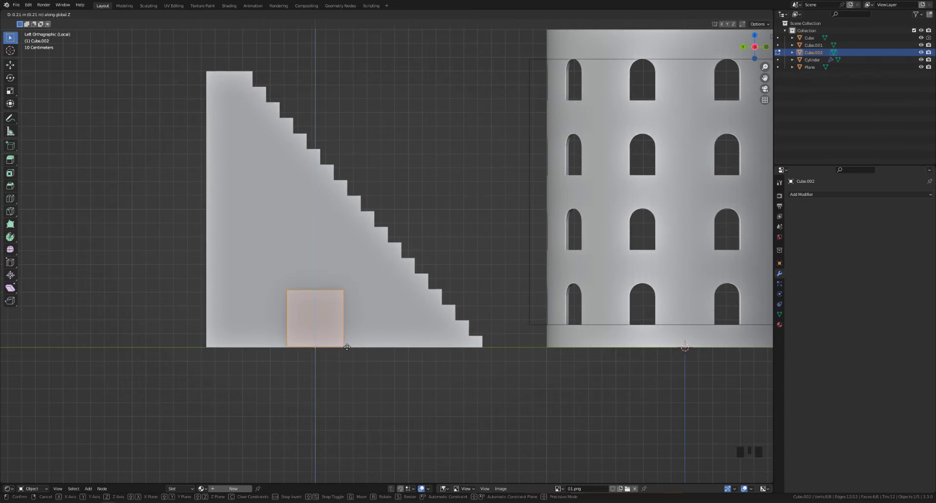
left_click(347, 346)
Step: Raise the top of the small cube about 0.087 m along Z in the left view with X-ray on
mouse_move(347, 347)
middle_mouse_down()
mouse_move(331, 343)
mouse_move(304, 301)
middle_mouse_up()
key("alt+z")
key("grave")
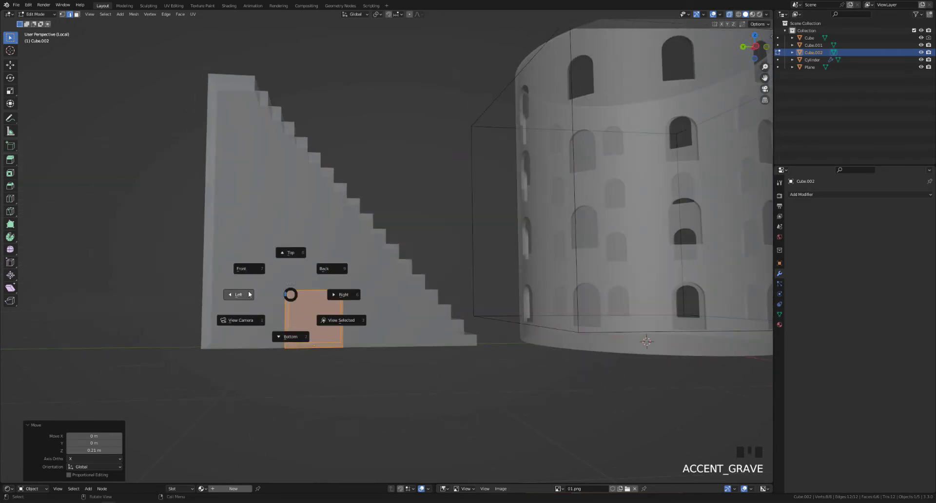
left_click(246, 294)
left_click_drag(279, 269, 380, 307)
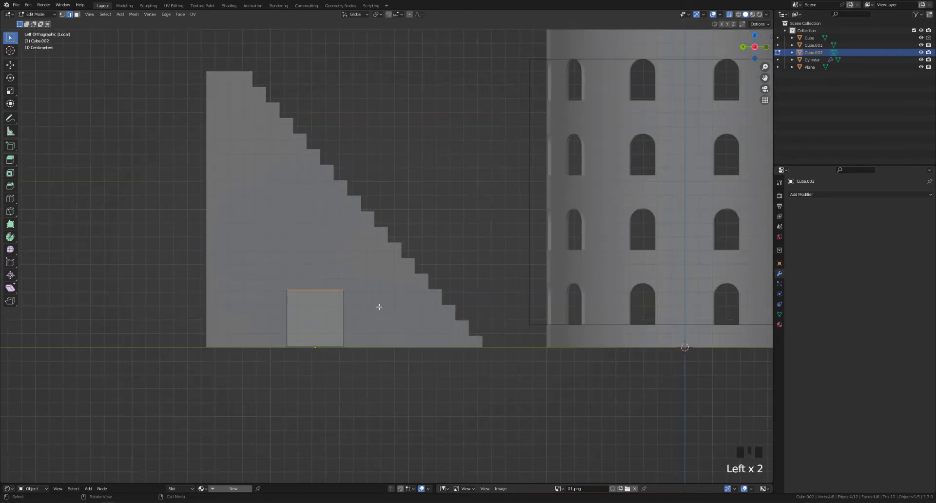
key("g")
key("z")
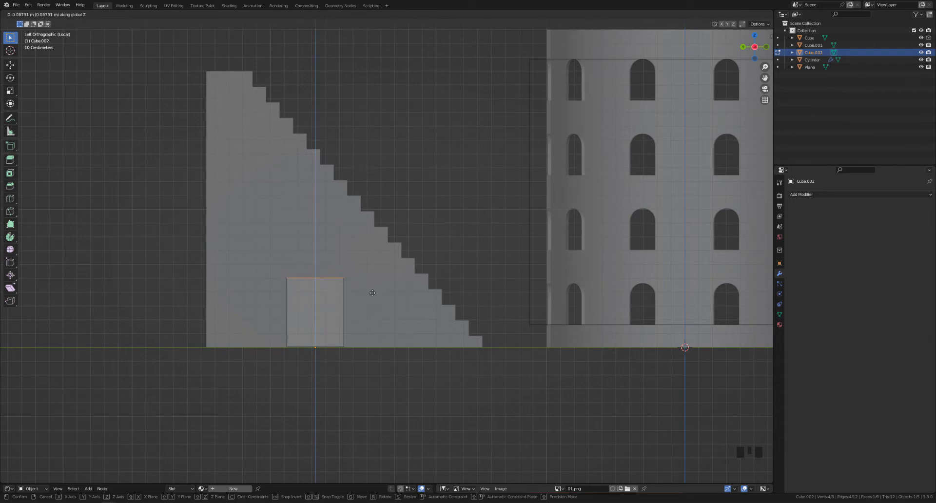
left_click(371, 293)
Step: Bevel the two opposite top edges of the door block running through the wall until they nearly meet
middle_click_drag(259, 261, 295, 292)
left_click(287, 289)
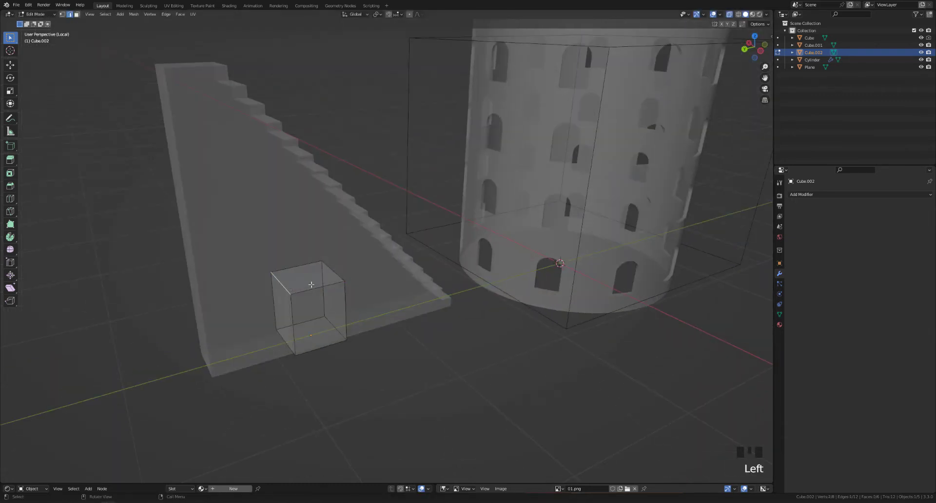
left_click(339, 276, "shift")
scroll(341, 299, "up", 2)
key("ctrl+b")
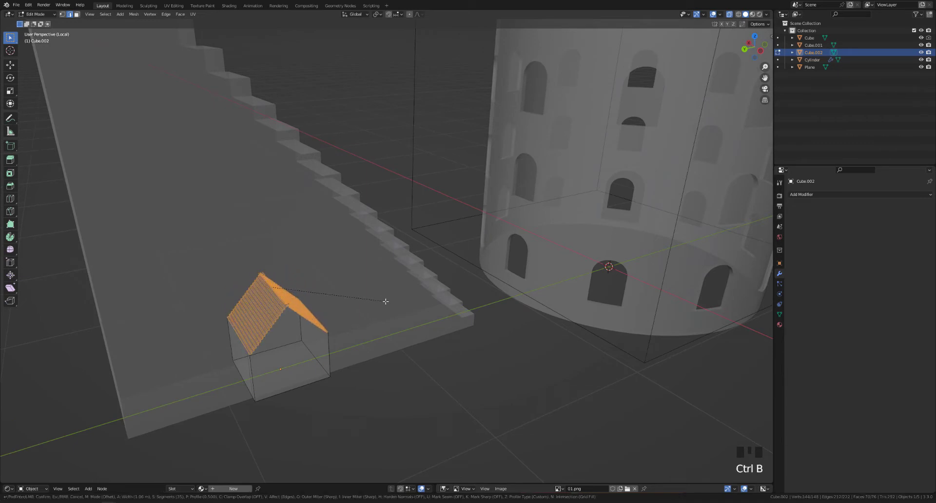
left_click(378, 302)
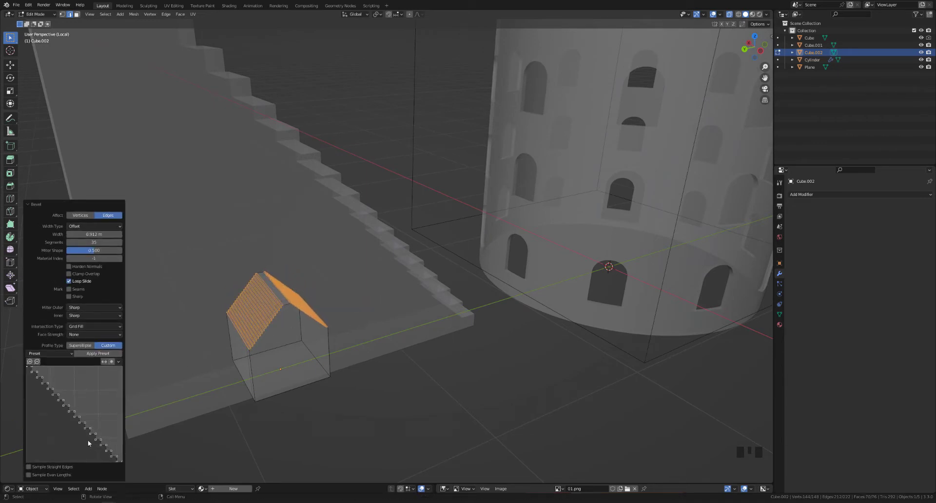
Step: Reset the bevel's custom profile to Default, switch the profile type to Superellipse for a round arch and fine-tune the bevel width
left_click(67, 353)
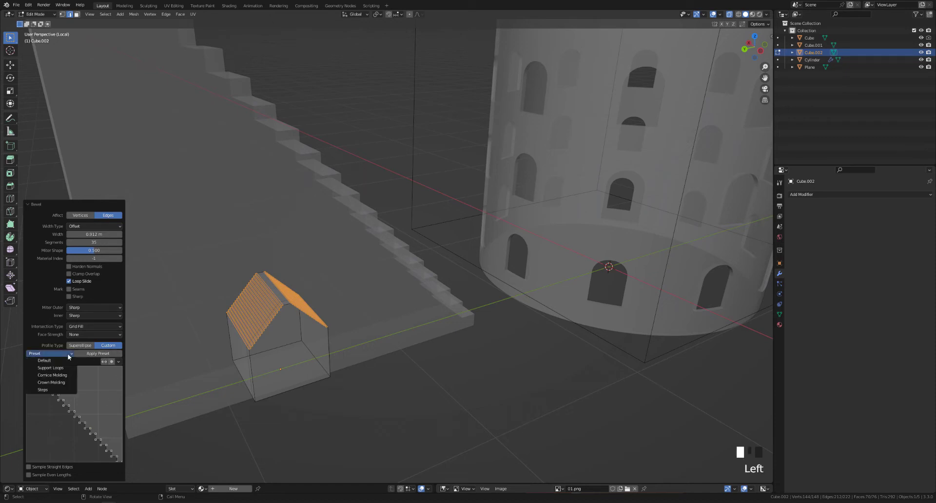
left_click(60, 361)
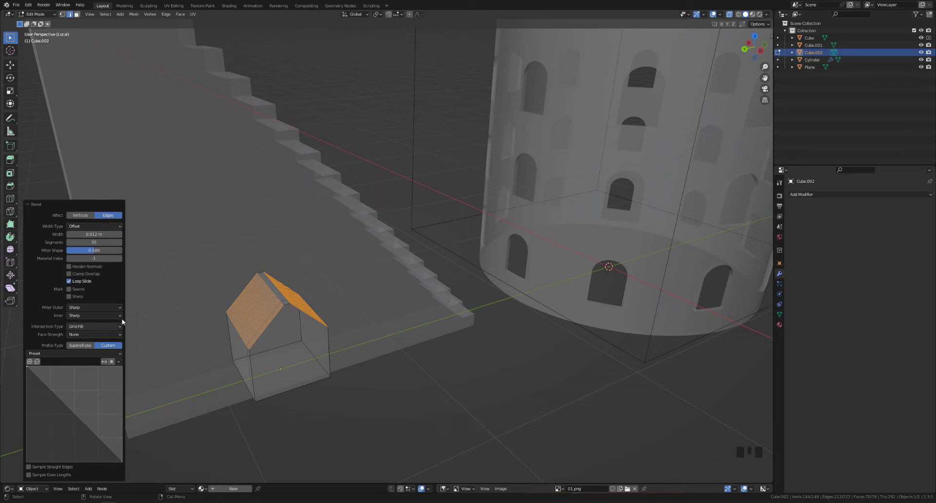
left_click(80, 345)
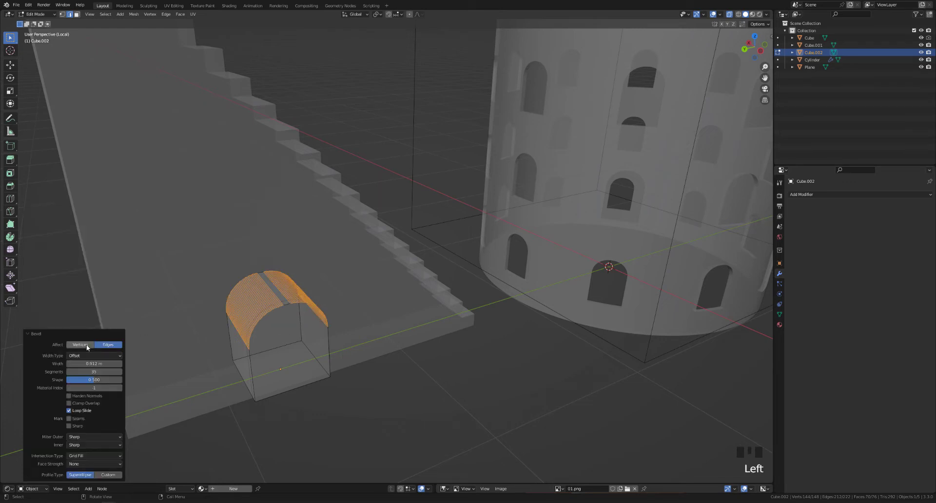
middle_click_drag(278, 354, 272, 343)
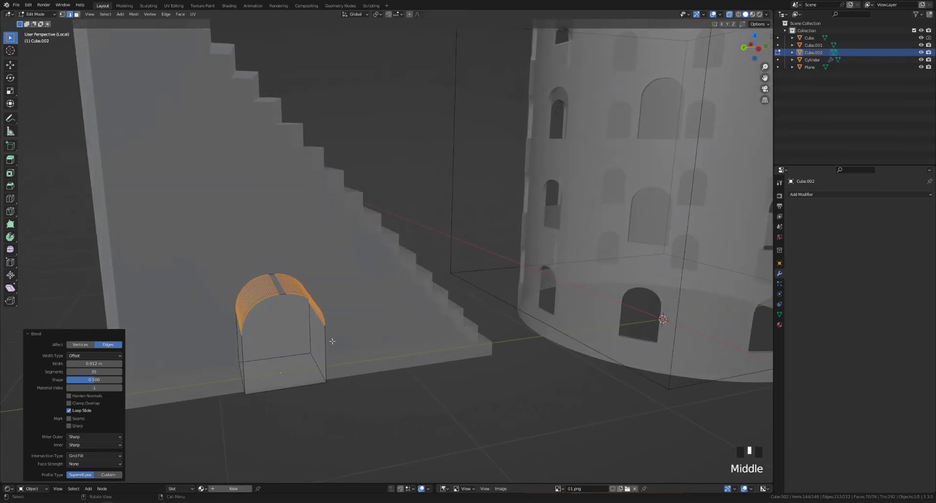
left_click_drag(87, 364, 96, 364)
key("Tab")
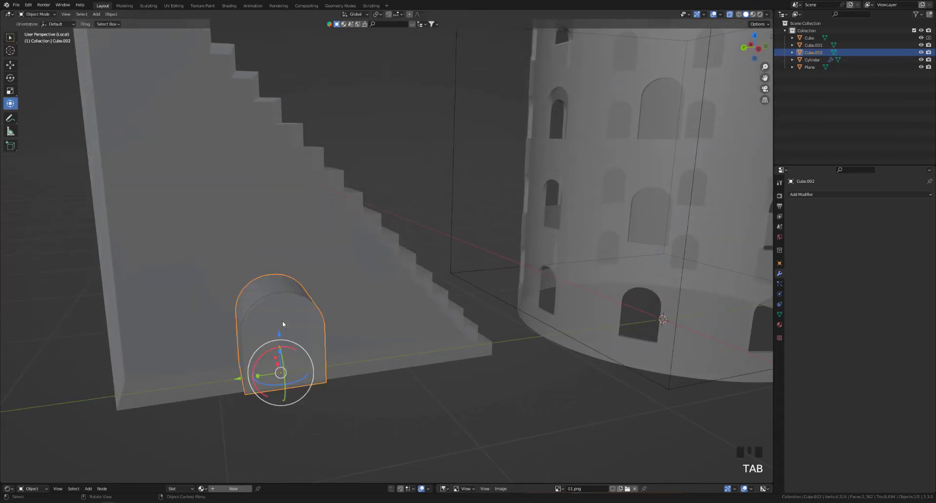
Step: Turn X-ray off and cut the arched block out of the staircase wall with a Boolean Difference
key("alt+z")
left_click(360, 372)
middle_click_drag(331, 376, 340, 382)
left_click(310, 362)
middle_click_drag(286, 357, 264, 382)
scroll(352, 355, "down", 2)
mouse_move(353, 354)
middle_mouse_down("shift")
mouse_move(343, 344)
mouse_move(312, 361)
mouse_move(288, 341)
mouse_move(348, 344)
middle_mouse_up("shift")
scroll(324, 346, "up", 3)
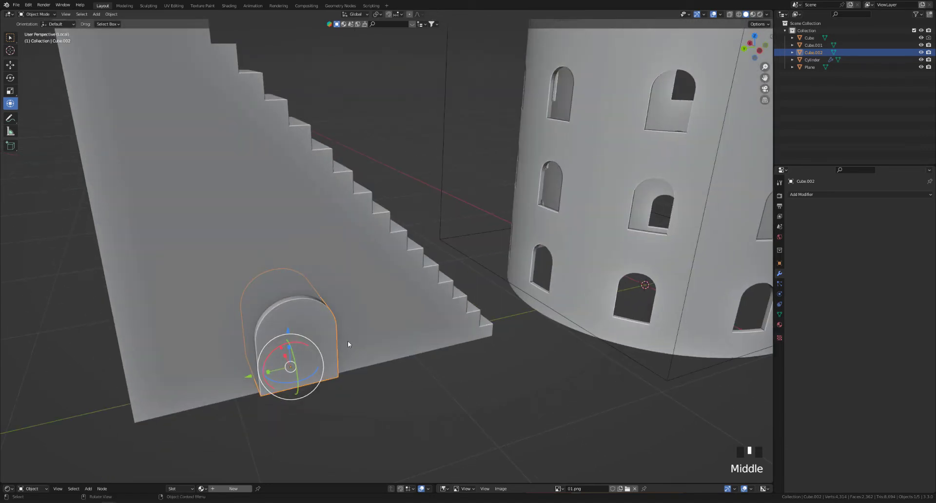
left_click(385, 297, "shift")
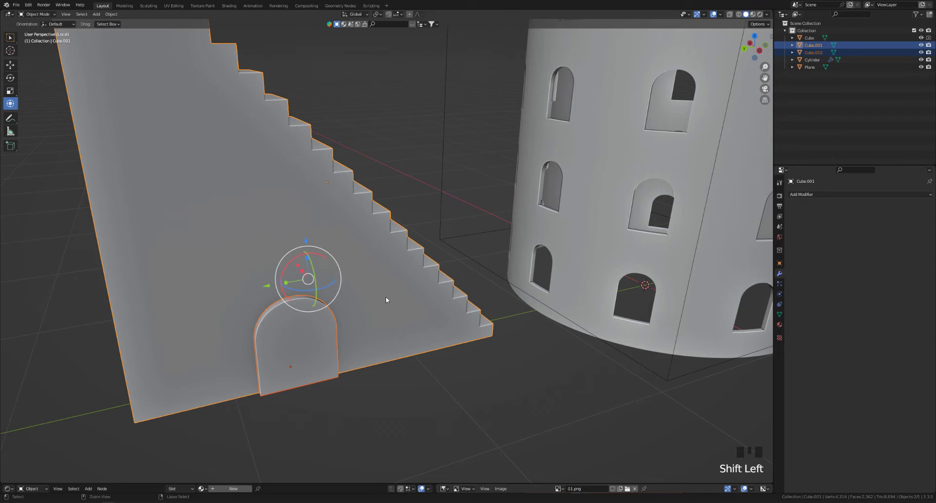
key("ctrl+KP_Subtract")
left_click(337, 374)
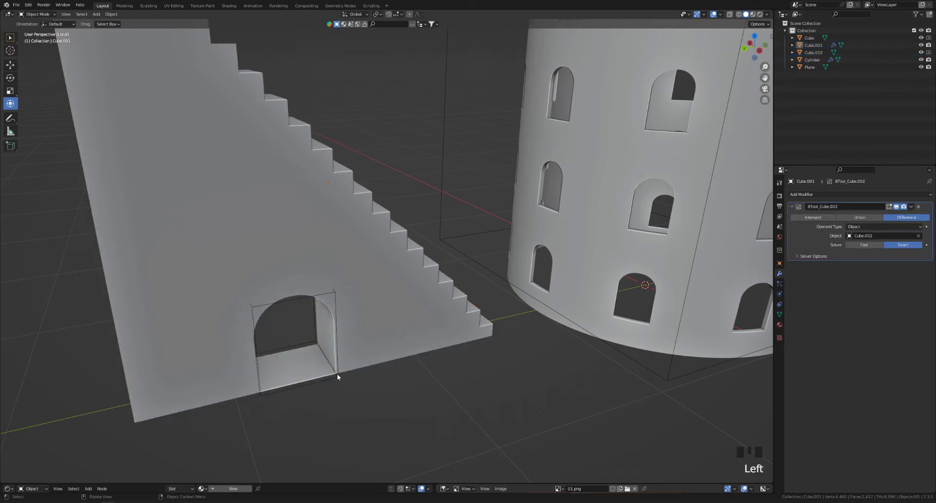
Step: Lower the bottom face of the arched cutter about 0.013 m along Z so the doorway opens through the wall's base
middle_click_drag(320, 386, 324, 326, "shift")
left_click(326, 350)
left_click(326, 352)
scroll(324, 326, "up", 2)
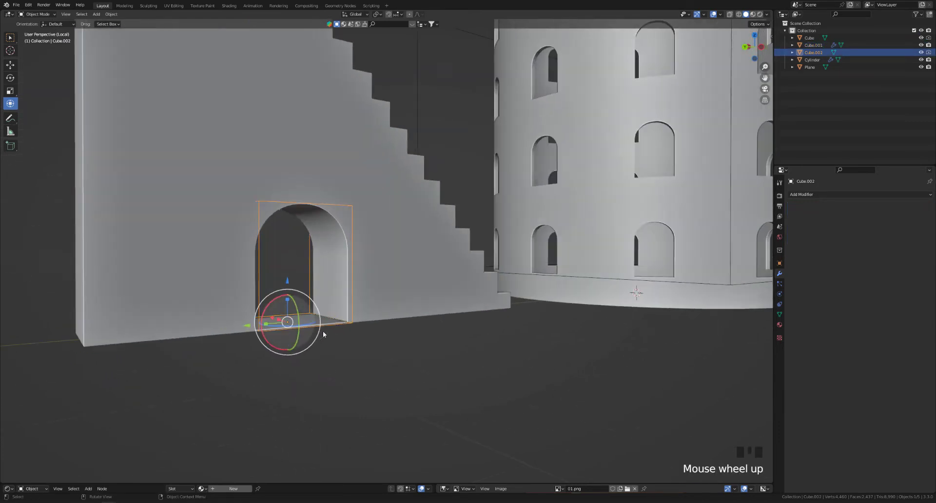
key("Tab")
left_click_drag(431, 368, 381, 343)
left_click_drag(236, 301, 338, 332)
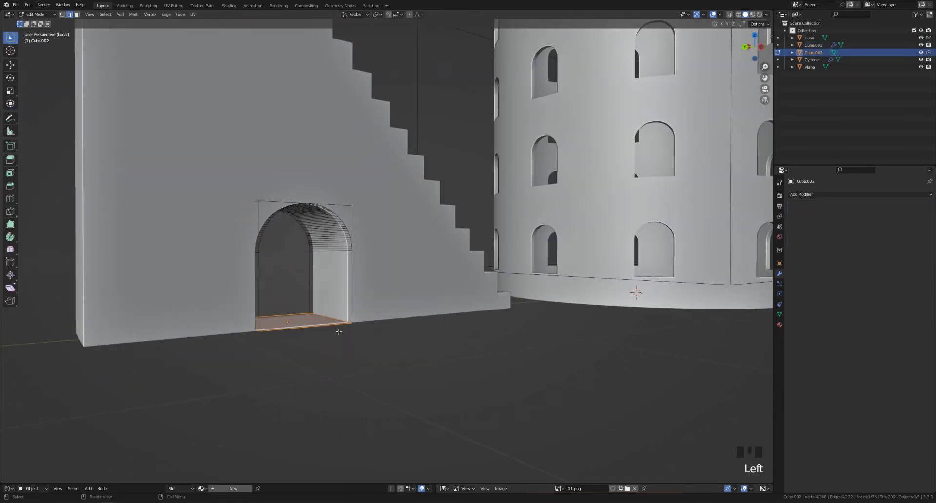
scroll(334, 335, "up", 3)
middle_click_drag(219, 365, 277, 336, "shift")
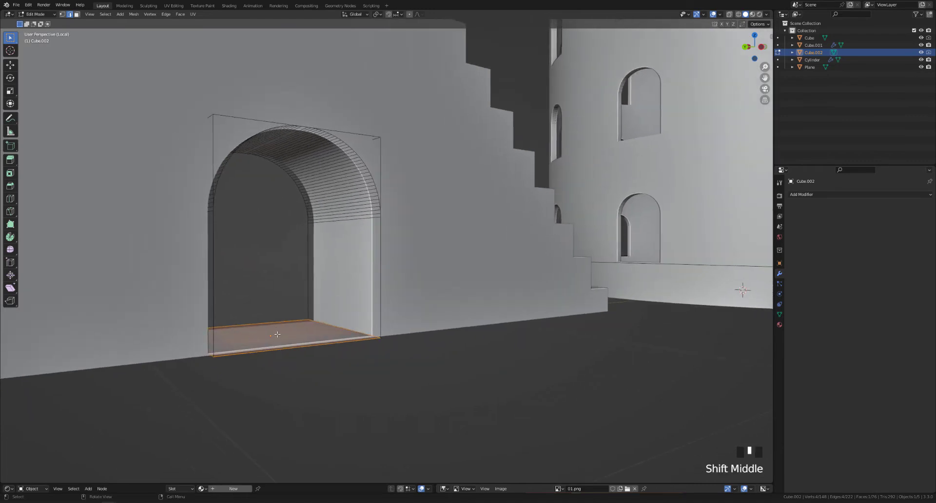
key("g")
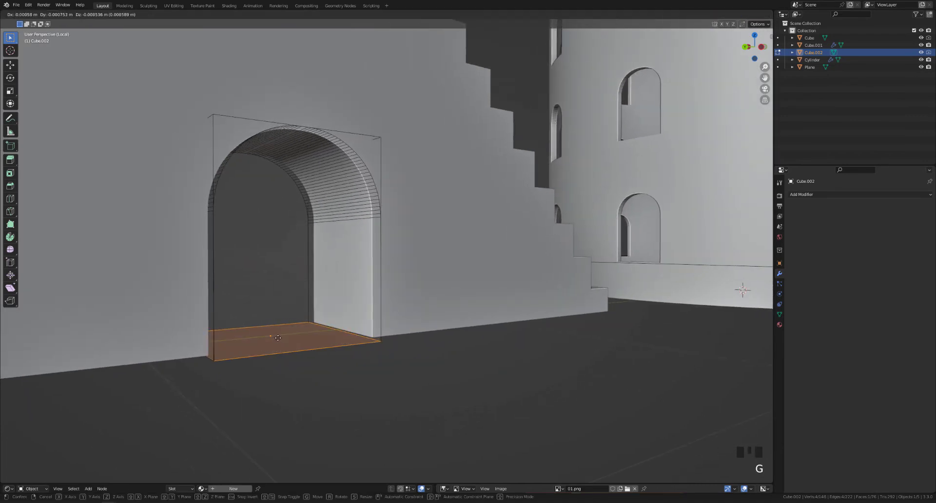
key("z")
left_click(277, 339)
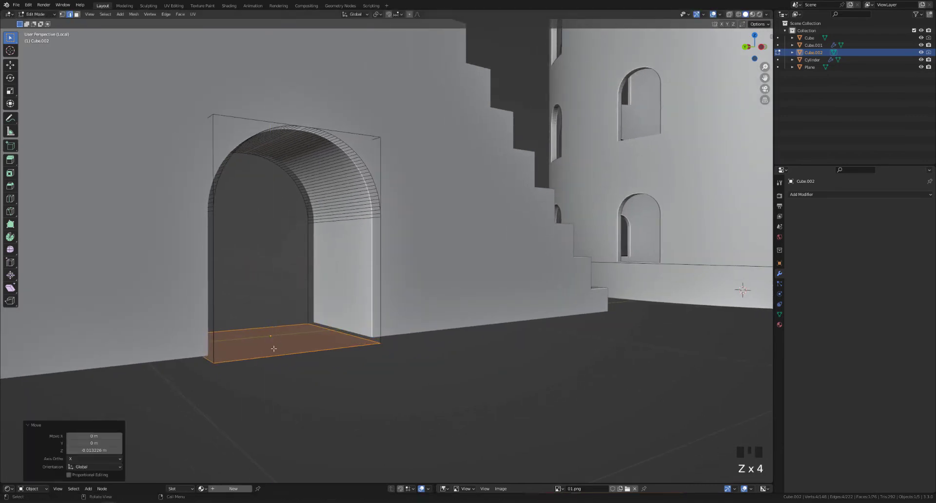
key("Tab")
left_click(295, 326)
Step: Rotate the staircase wall and its cutter together about 26.3° clockwise in the top view and move them beside the tower
scroll(328, 320, "down", 3)
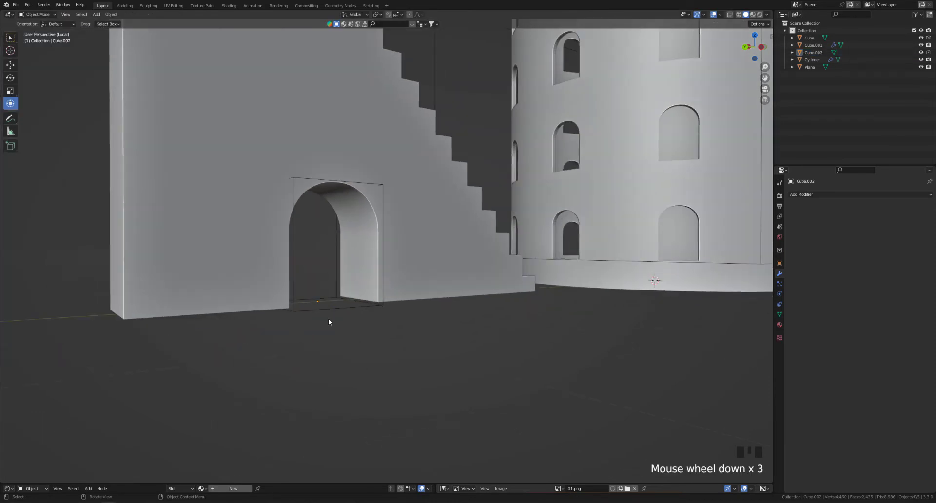
middle_click_drag(328, 319, 343, 360, "shift")
scroll(341, 340, "down", 4)
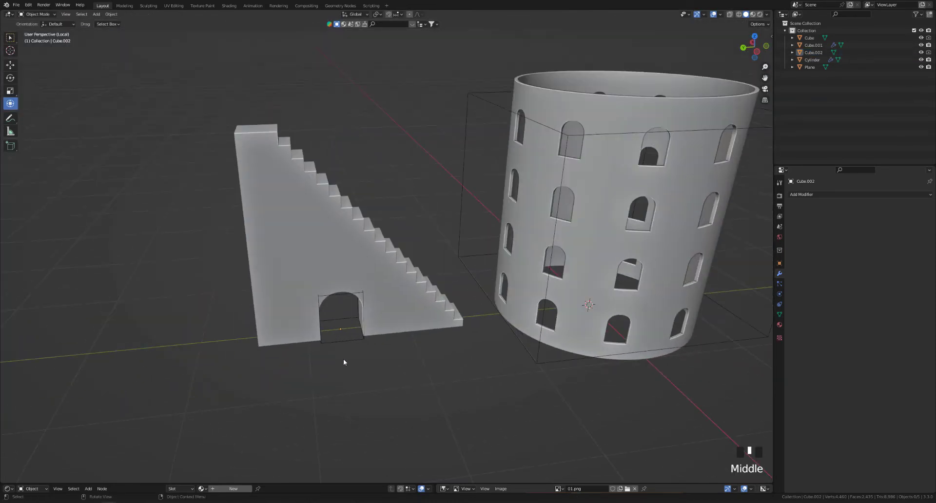
scroll(343, 361, "up", 1)
scroll(384, 323, "down", 3)
left_click(352, 229)
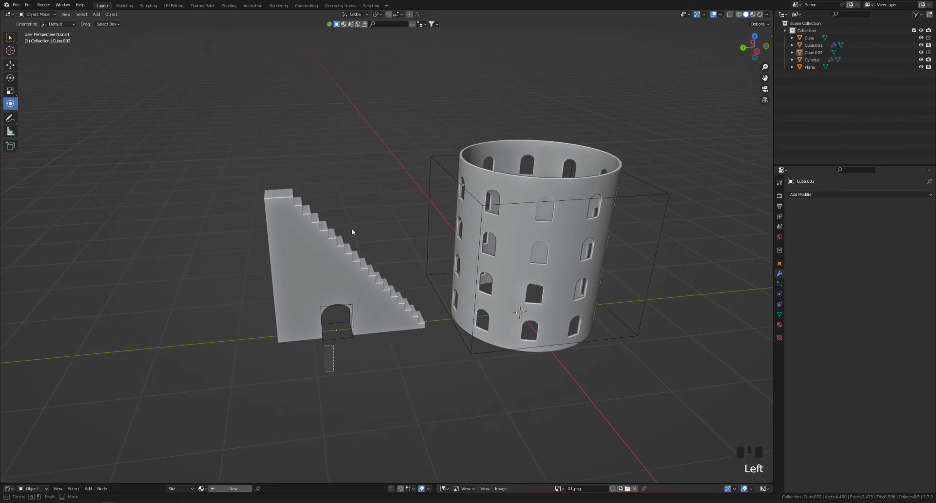
key("grave")
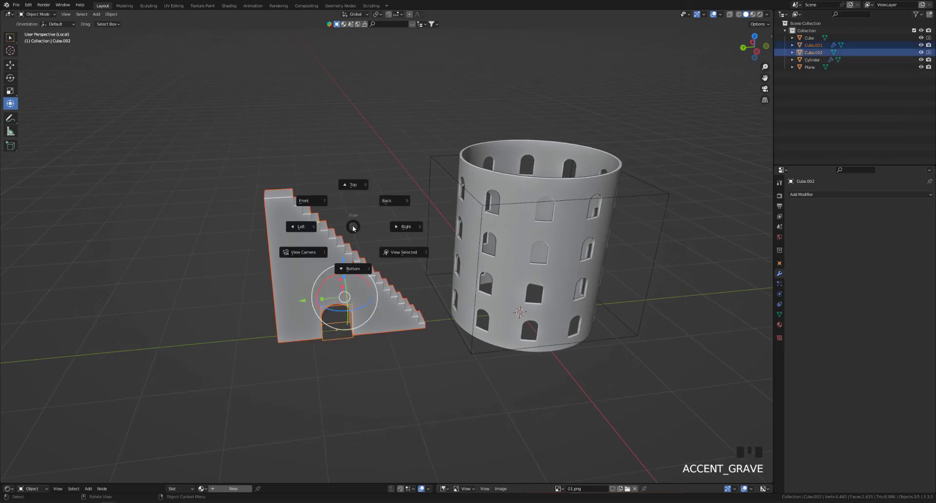
key("Escape")
key("grave")
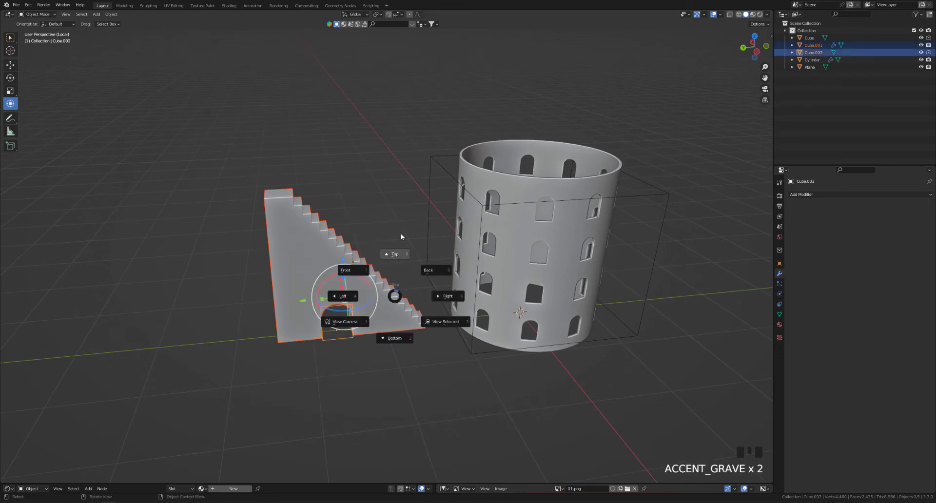
left_click(396, 256)
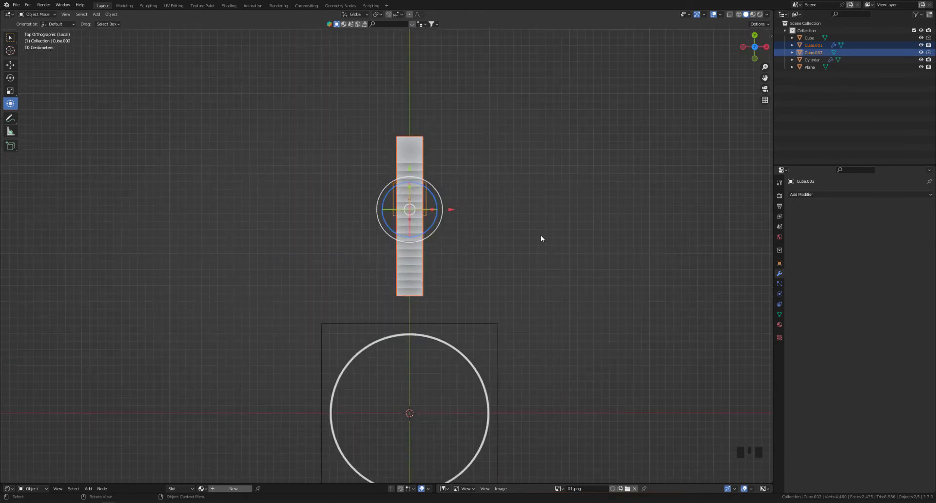
left_click_drag(432, 225, 428, 237)
key("g")
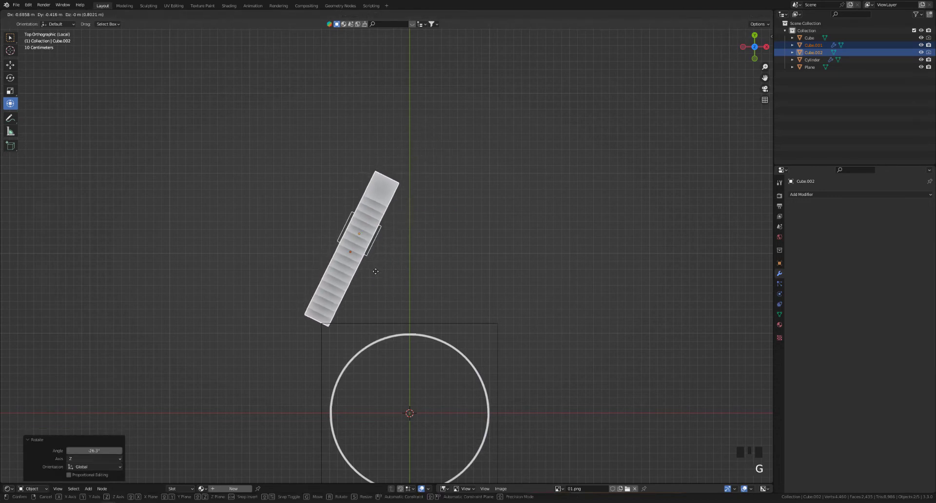
left_click(349, 287)
Step: Leave local view to show the ground plane and add a camera at the world origin
middle_click_drag(349, 287, 376, 301)
scroll(413, 253, "down", 3)
key("shift+a")
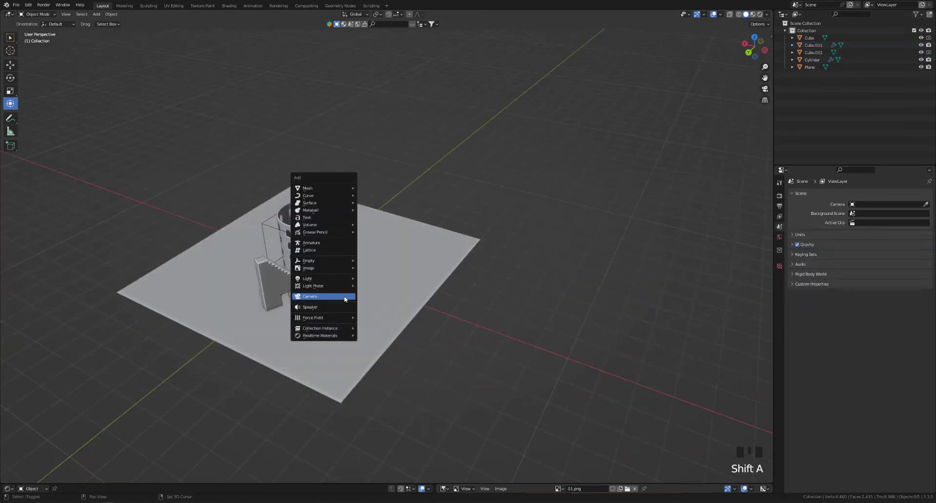
mouse_move(333, 189)
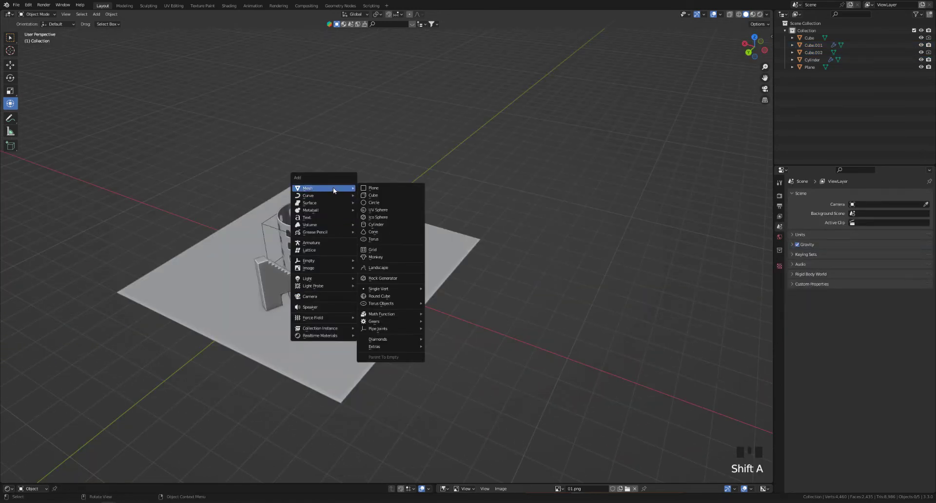
left_click(321, 297)
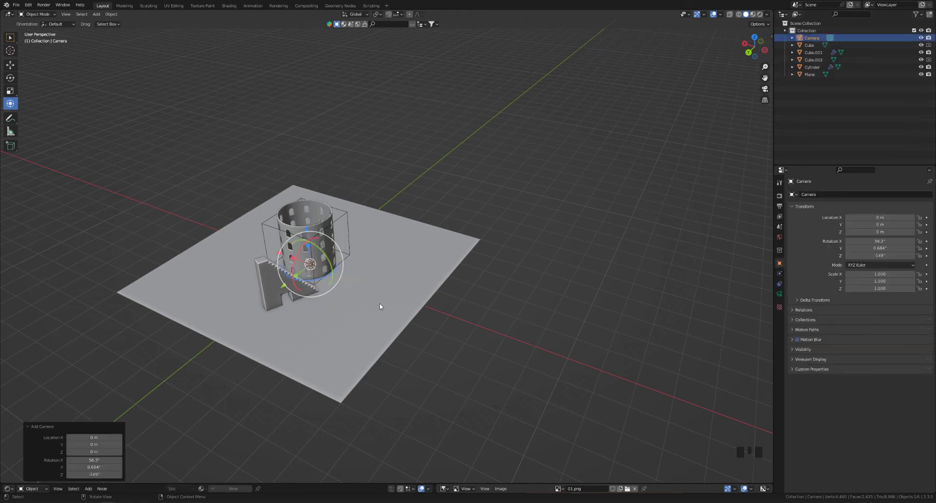
Step: Frame the staircase wall and tower from a low front angle and align the camera to this view
middle_click_drag(415, 322, 392, 327)
scroll(366, 296, "up", 2)
scroll(349, 326, "up", 2)
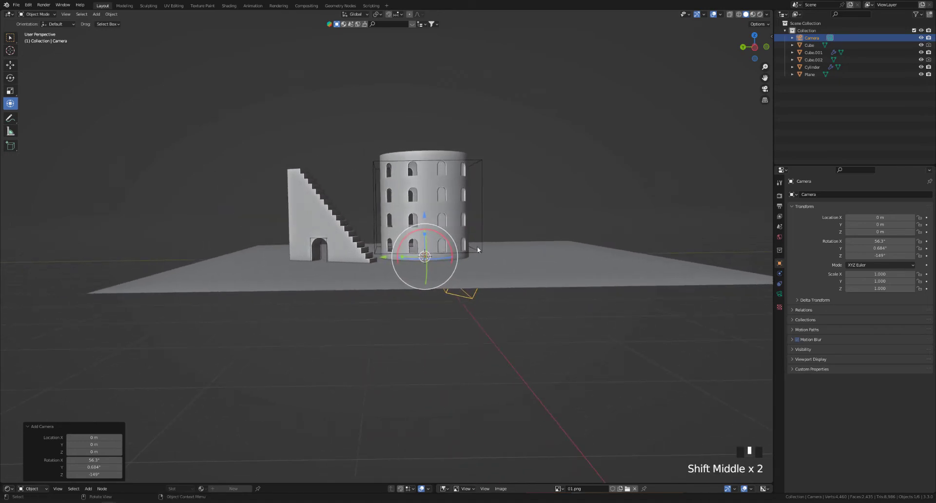
middle_click_drag(477, 249, 423, 315, "shift")
scroll(396, 304, "up", 1)
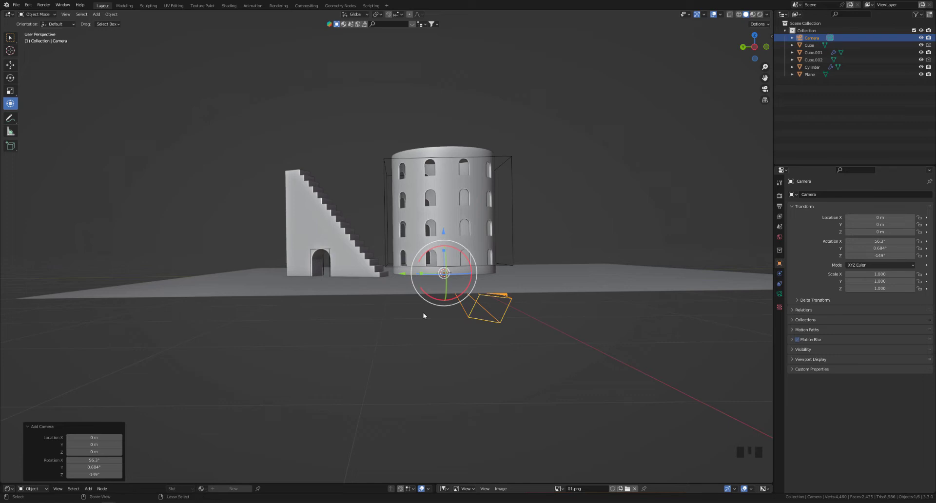
key("ctrl+alt+KP_0")
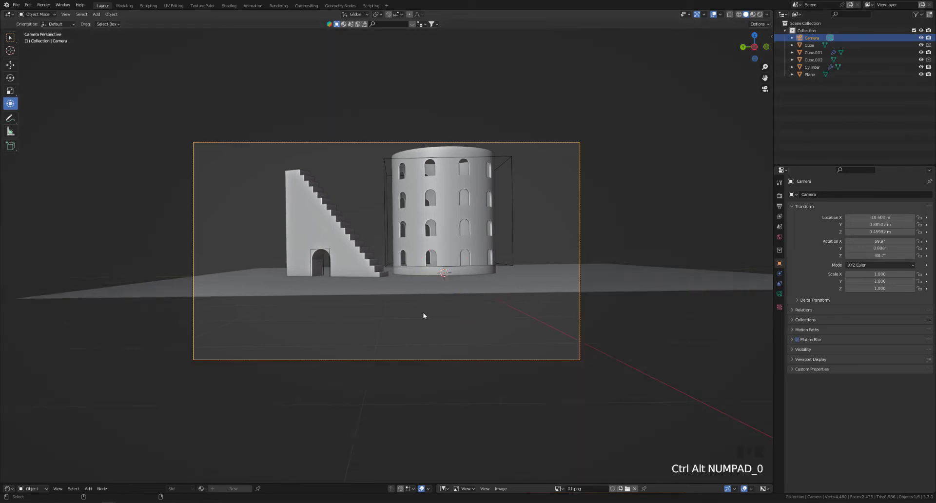
Step: Split the 3D viewport vertically into two side-by-side views showing the scene and the camera
middle_click_drag(349, 289, 409, 309)
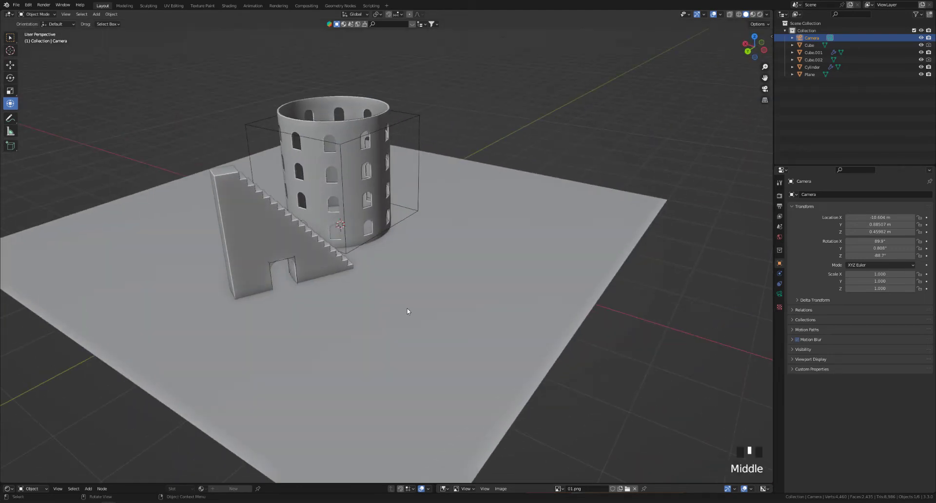
scroll(547, 303, "down", 3)
middle_click_drag(547, 303, 379, 252, "shift")
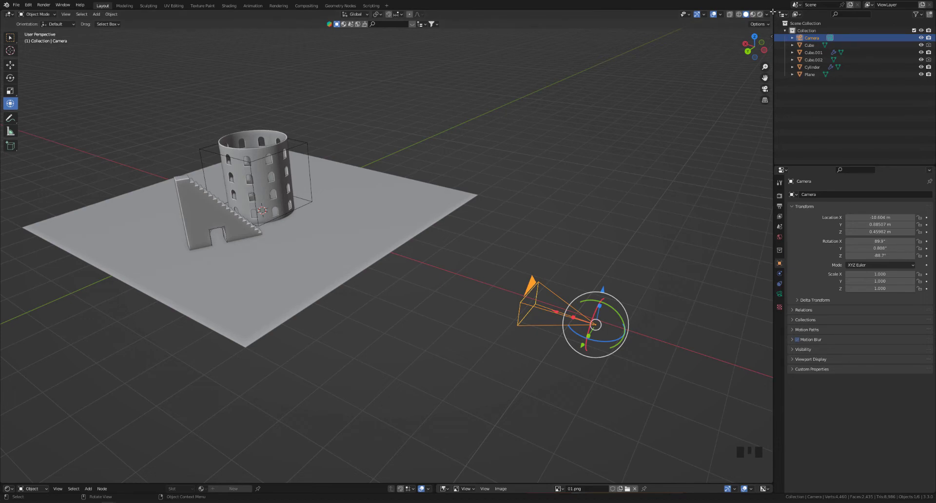
left_click_drag(772, 19, 468, 26)
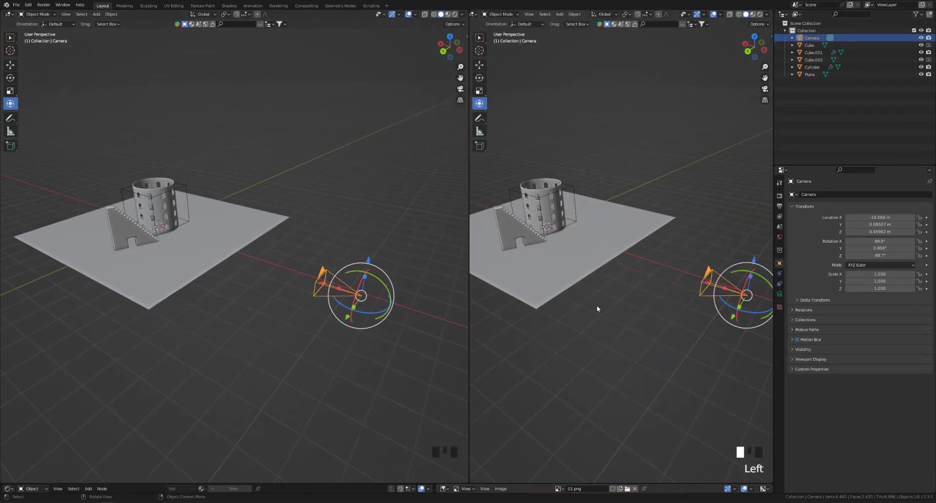
Step: Show the camera's view in the second viewport and set the render resolution to 1080 × 1920 px
key("KP_0")
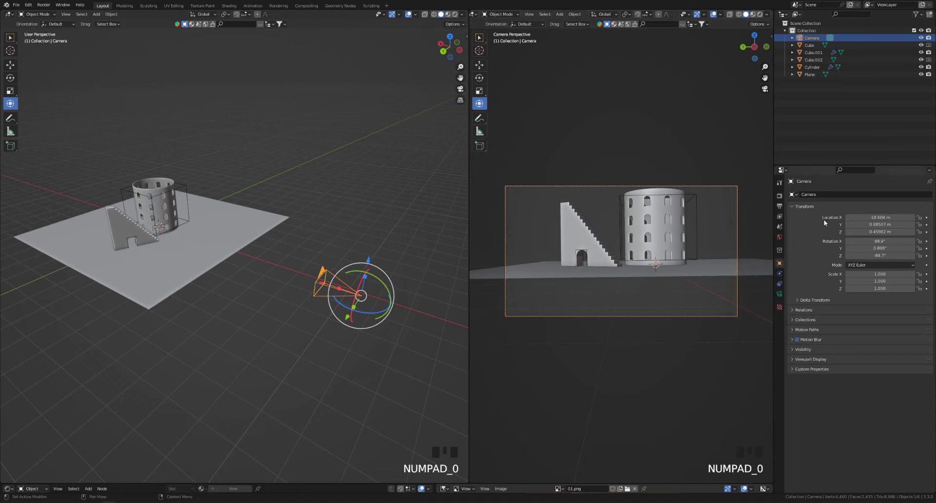
left_click(779, 205)
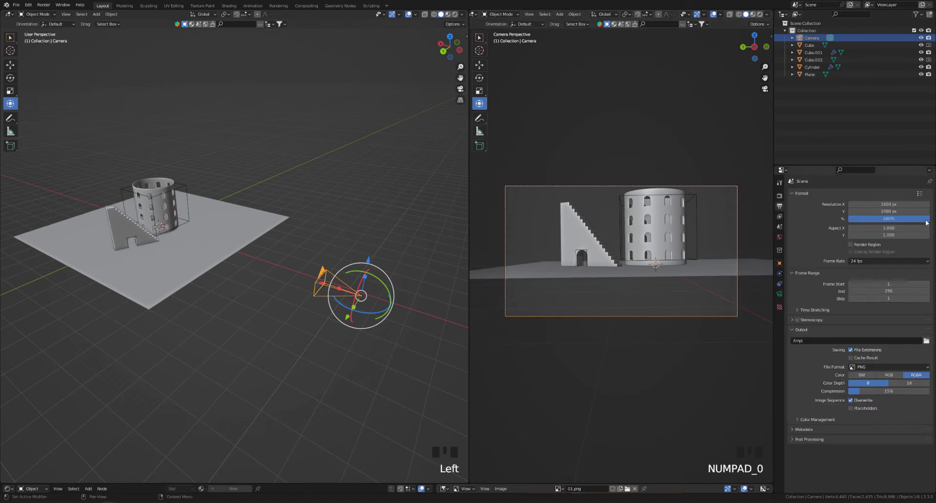
left_click(902, 204)
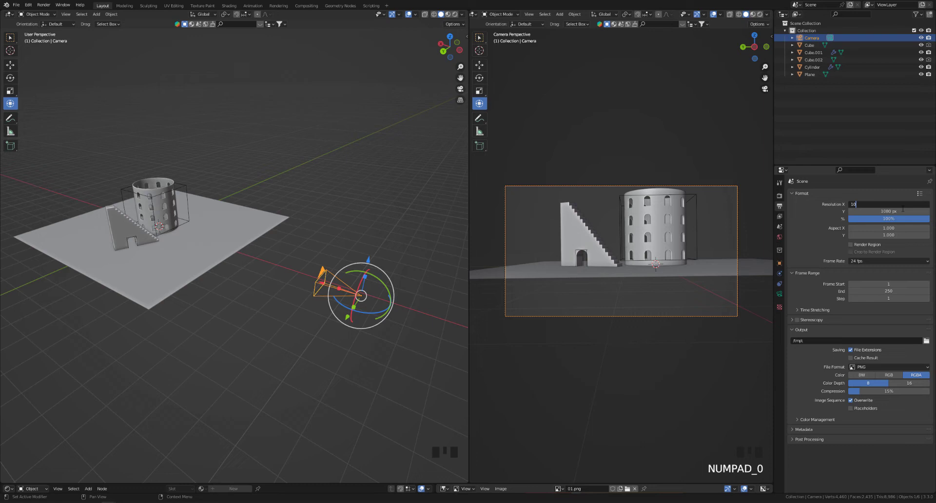
type("1080")
key("Tab")
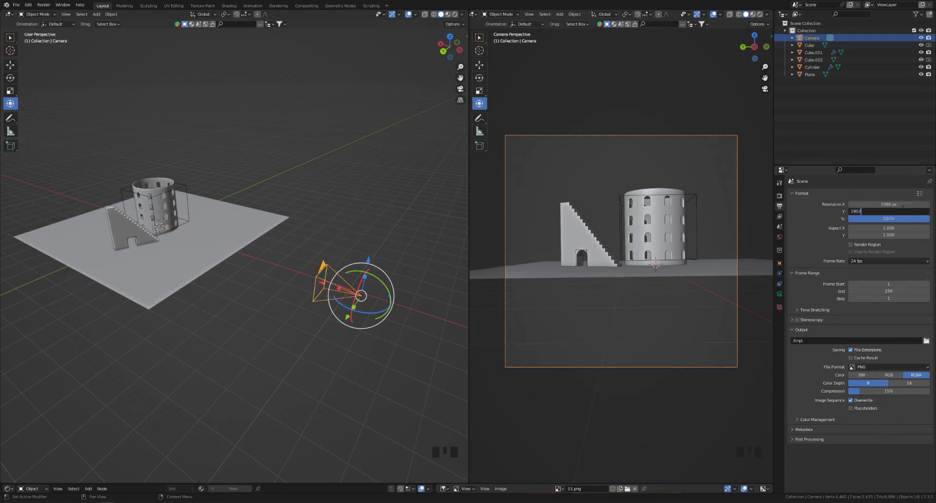
key("BackSpace")
key("BackSpace")
type("20")
key("Return")
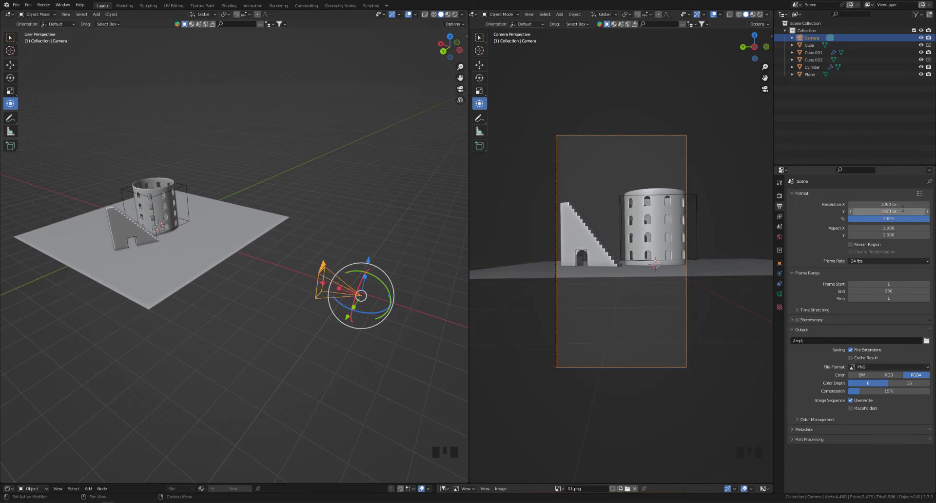
Step: Deselect the camera, select the wireframe box around the tower and show its modifier settings
left_click(285, 272)
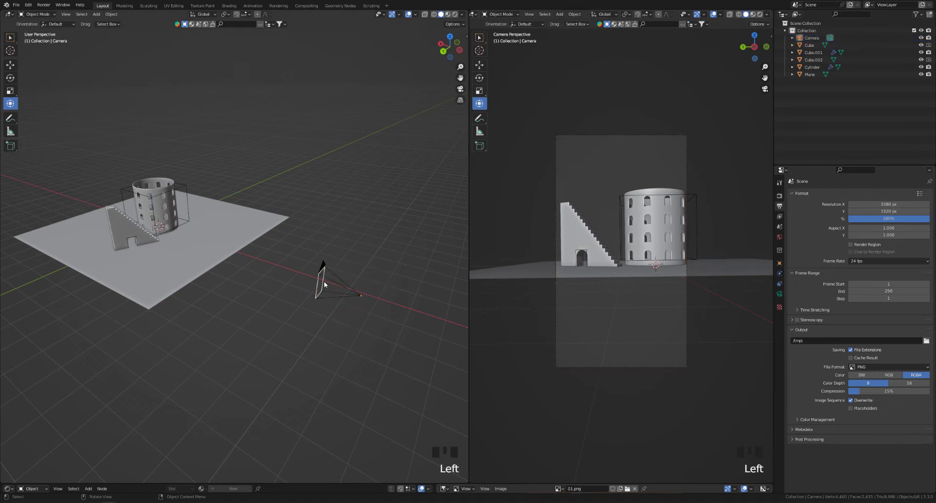
middle_click_drag(319, 278, 165, 246)
left_click(165, 247)
scroll(177, 239, "up", 2)
scroll(177, 239, "up", 2)
middle_click_drag(213, 208, 253, 293, "shift")
left_click(779, 274)
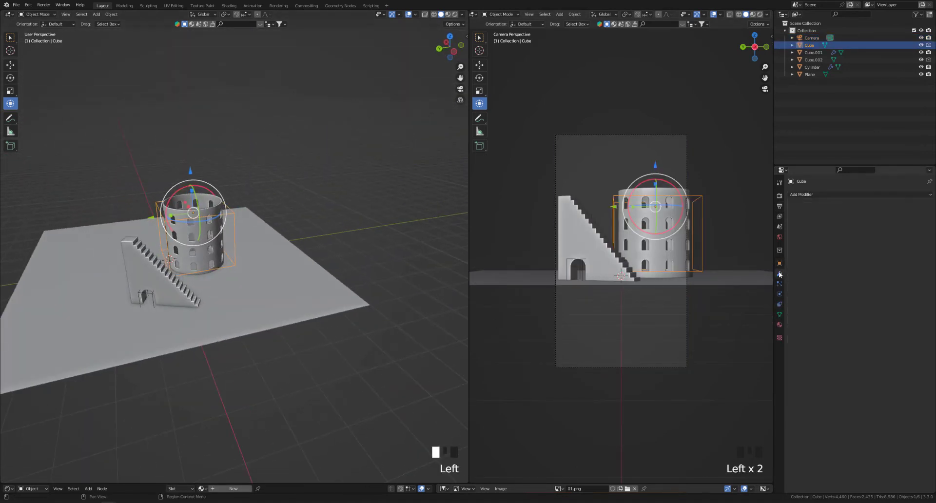
Step: Apply the Difference Boolean modifier on the cylindrical tower and delete its window cutter cube
left_click(242, 207)
left_click(231, 211)
left_click(222, 203)
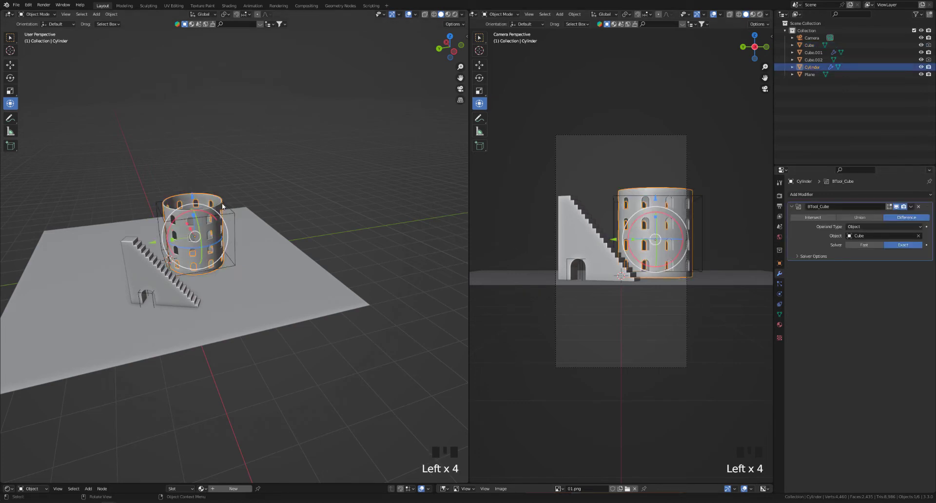
left_click(910, 206)
left_click(878, 215)
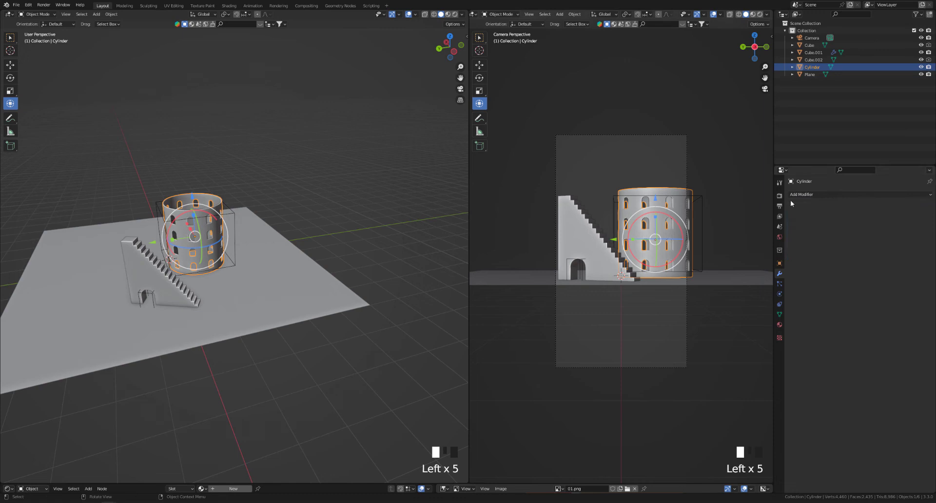
left_click(273, 217)
left_click(228, 217)
key("Delete")
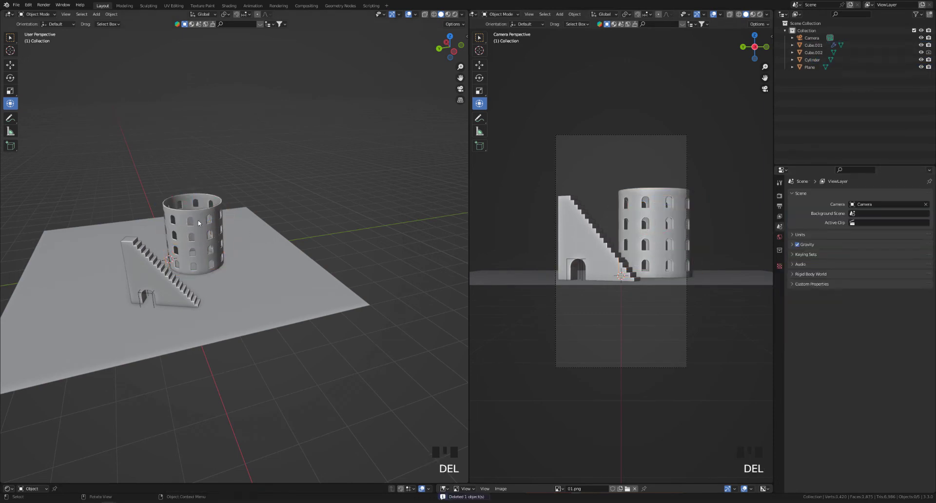
Step: Move the staircase block, its arch cutter and the cylindrical tower together about 0.2 m along X and about -0.05 m along Y
middle_click_drag(192, 234, 208, 264)
left_click(157, 255)
left_click(220, 230)
left_click(217, 292)
left_click(225, 280, "shift")
left_click(240, 209, "shift")
left_click_drag(196, 260, 204, 262)
middle_click_drag(205, 263, 154, 268)
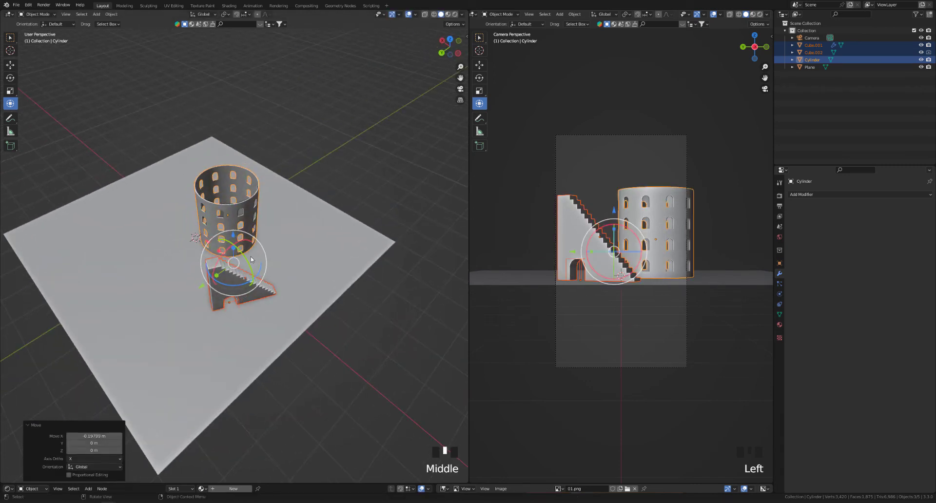
left_click_drag(204, 287, 207, 287)
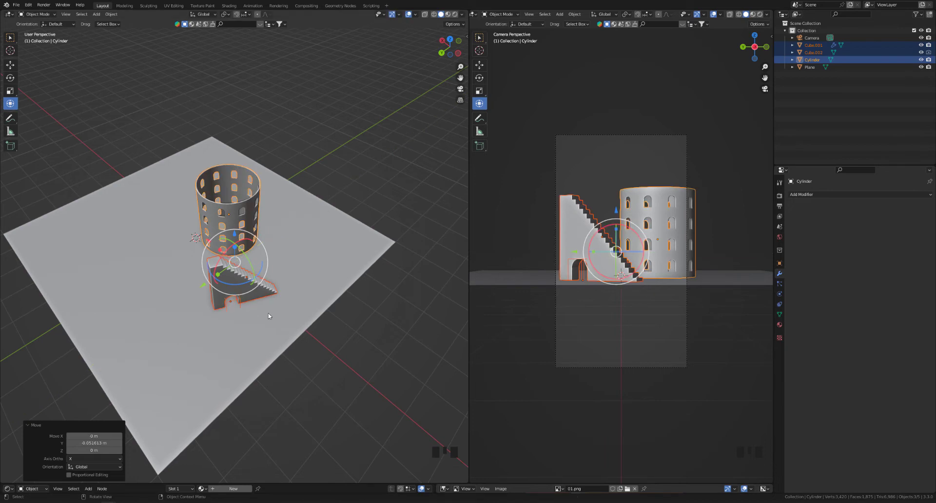
Step: Nudge the staircase block and its arch cutter slightly along Y toward the tower
left_click(322, 343)
left_click(238, 302)
left_click(243, 295, "shift")
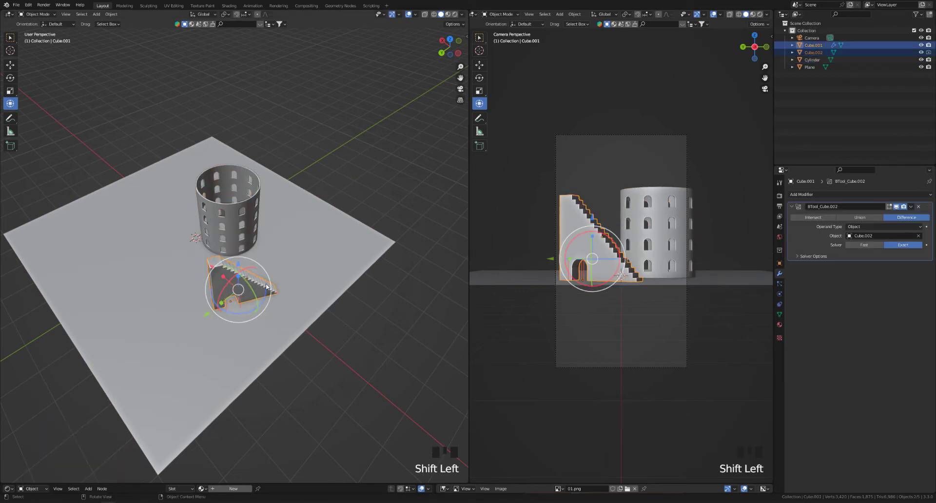
middle_click_drag(244, 311, 182, 302)
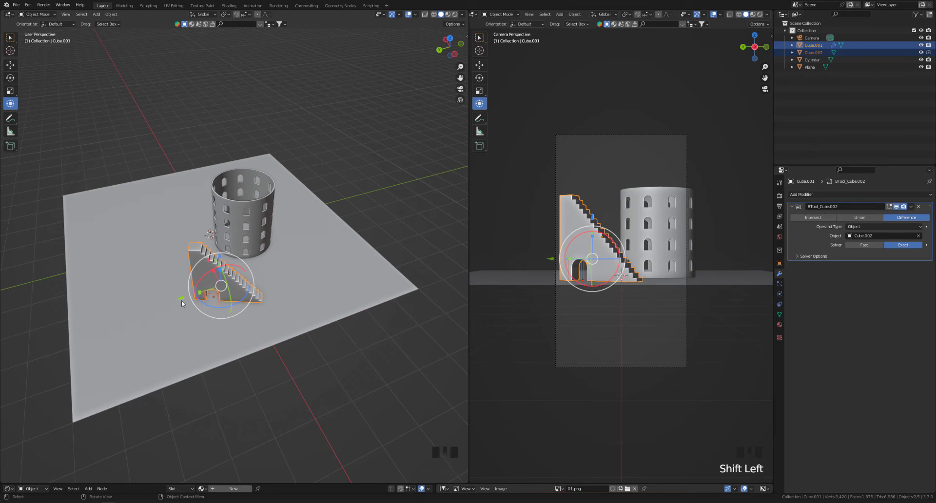
left_click(183, 300)
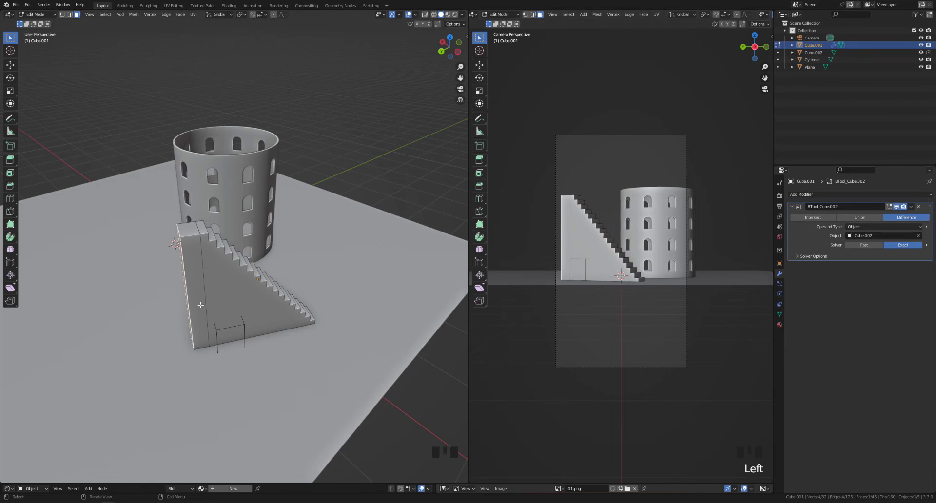
Step: Lengthen the top landing of the staircase block by moving its tall end face outward along Y
key("g")
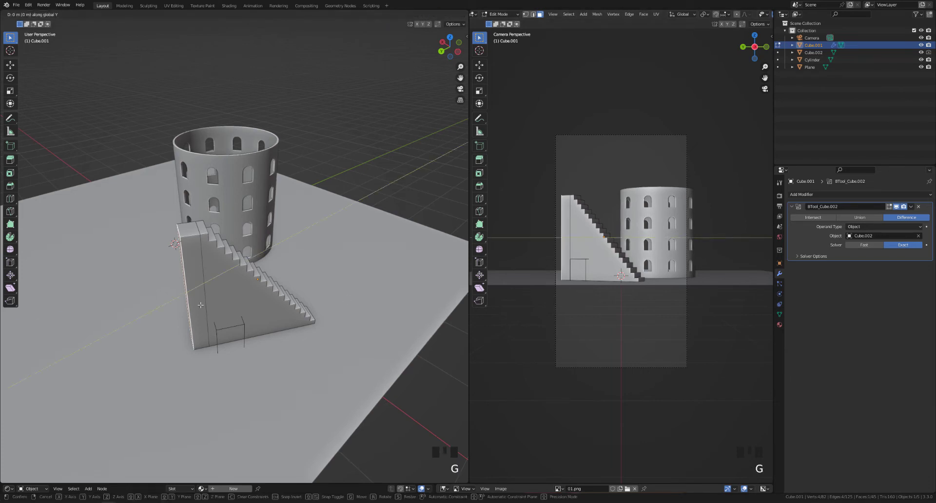
left_click(186, 304)
key("Tab")
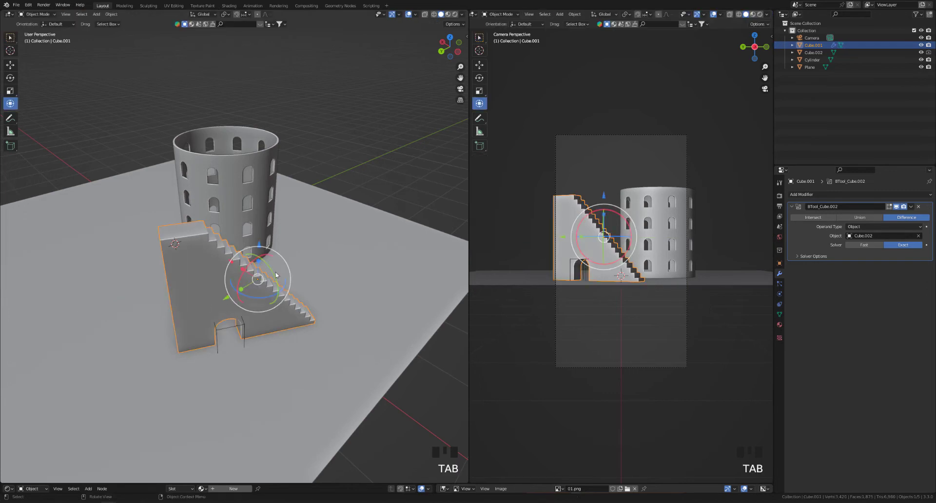
left_click(370, 186)
scroll(287, 268, "down", 2)
middle_click_drag(287, 268, 292, 288, "shift")
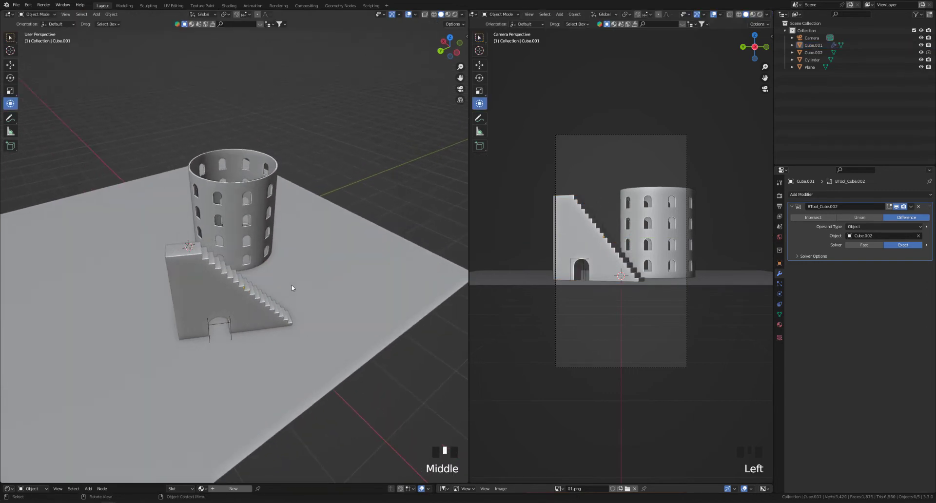
middle_click_drag(240, 329, 173, 313)
scroll(211, 308, "up", 2)
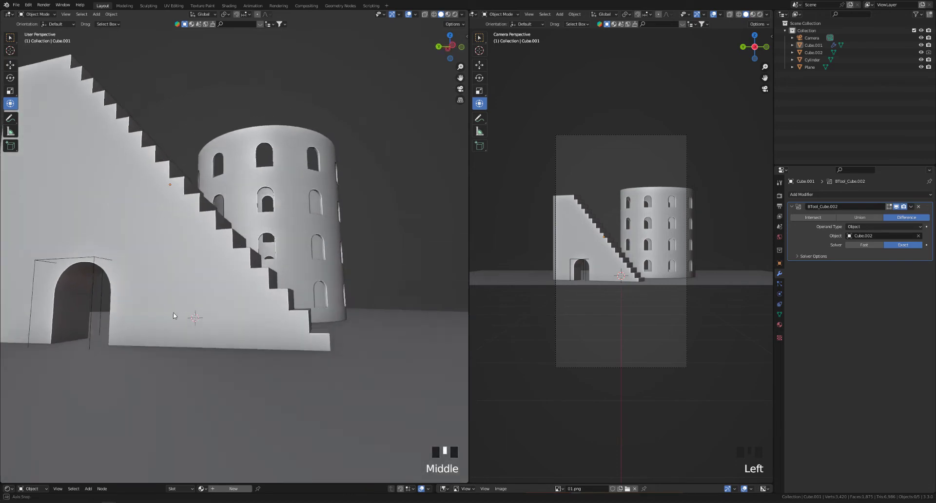
Step: Return from the isolated view to the full scene and save the project file
key("slash")
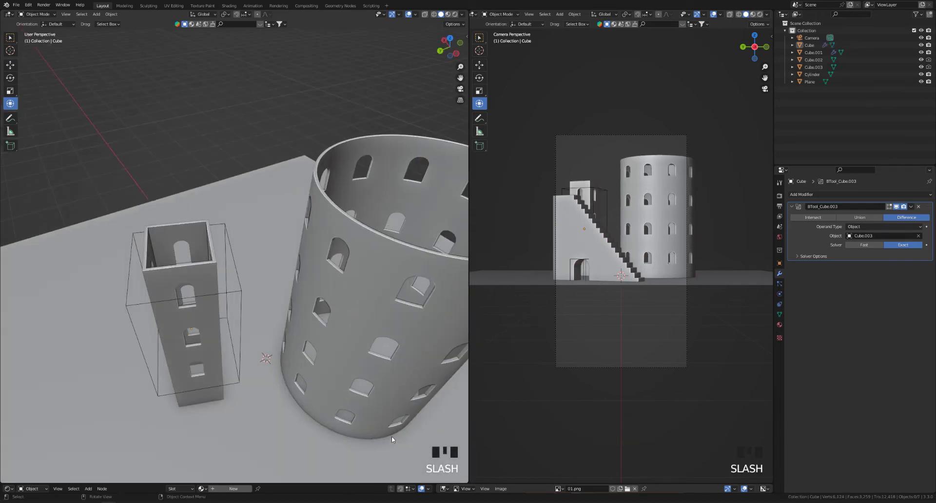
scroll(248, 338, "down", 3)
middle_click_drag(308, 346, 259, 313, "shift")
scroll(262, 313, "down", 3)
key("ctrl+s")
scroll(242, 308, "down", 1)
scroll(241, 308, "down", 2)
Step: Extend the ground plane by moving its camera-side edge along X until it passes beneath and beyond the camera
left_click(237, 301)
key("Tab")
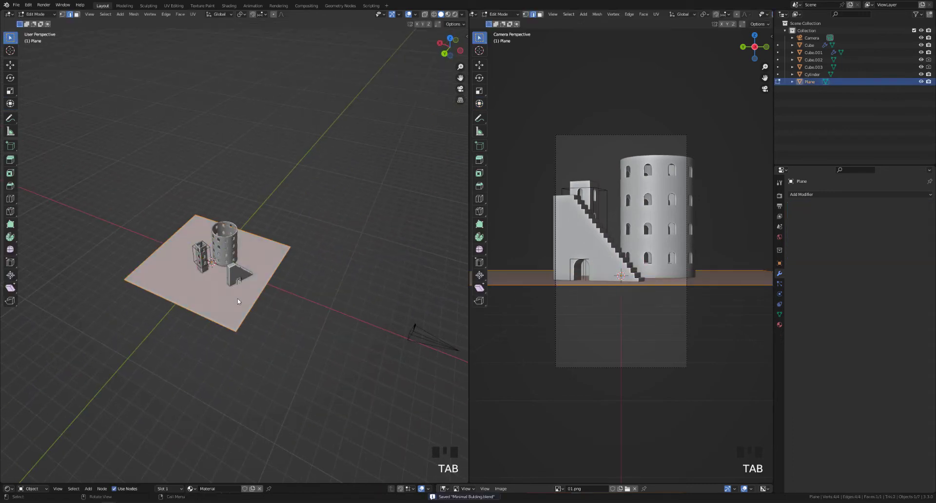
left_click(288, 305)
left_click(266, 301)
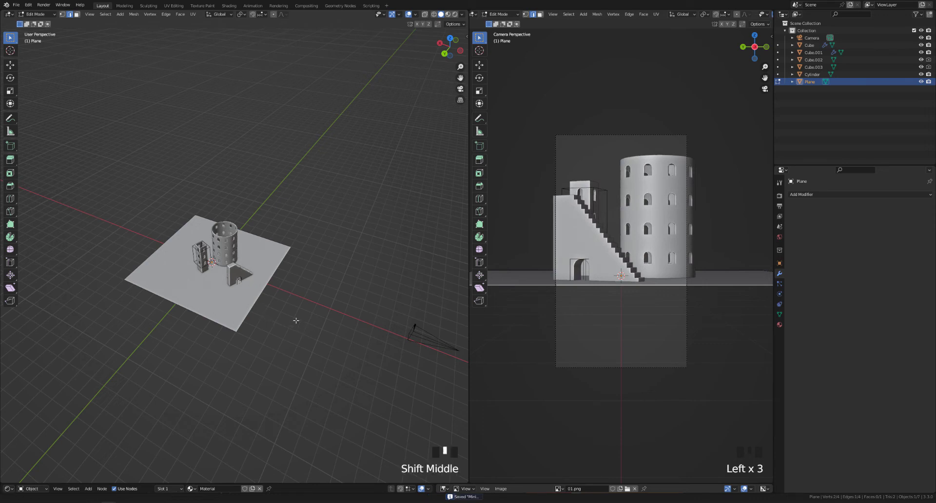
middle_click_drag(260, 303, 220, 280, "shift")
left_click(221, 280)
left_click(220, 281)
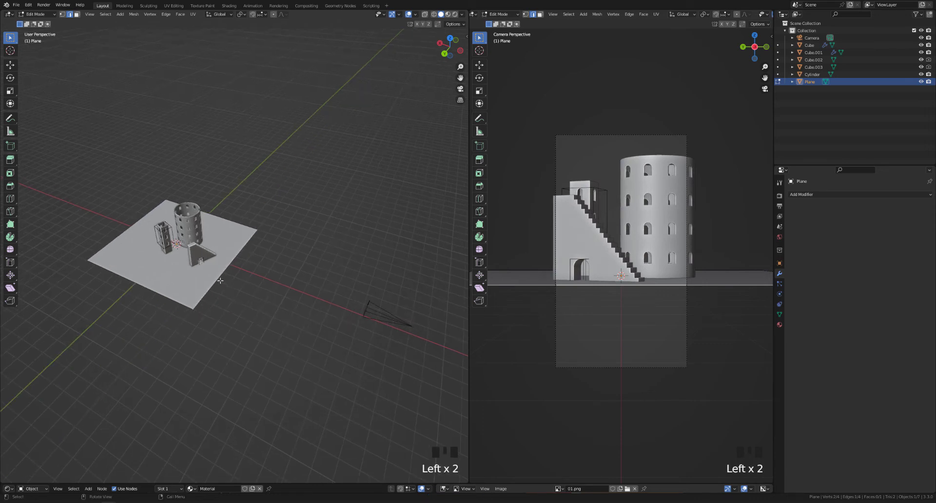
key("g")
right_click(267, 297)
middle_click_drag(253, 292, 228, 282, "shift")
left_click(213, 283)
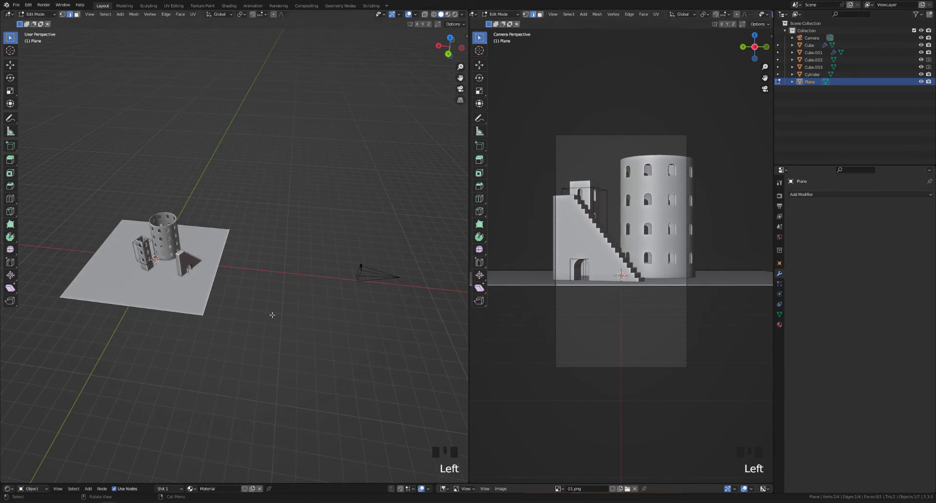
left_click(213, 289)
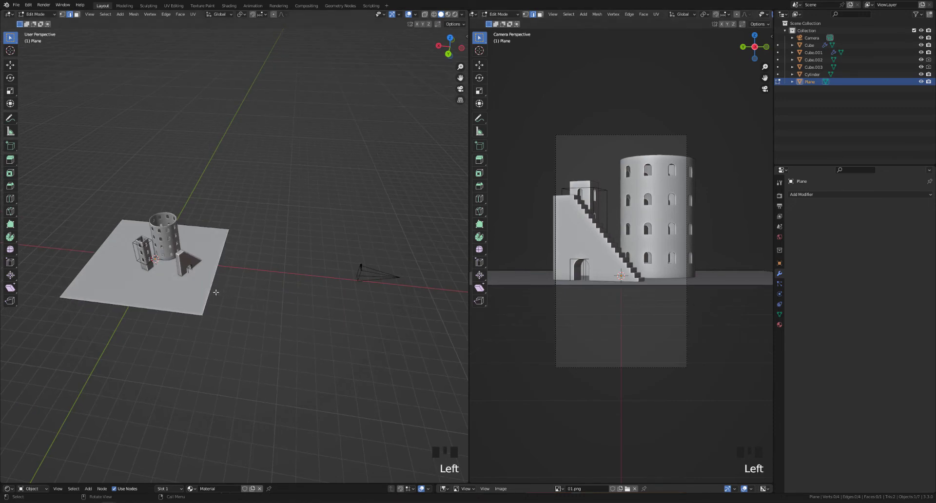
left_click(212, 291)
key("g")
key("x")
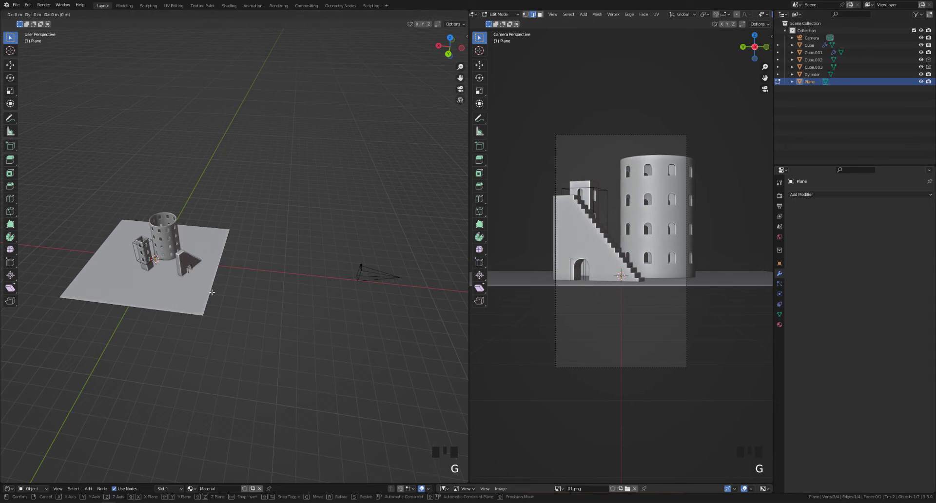
left_click(404, 319)
key("Tab")
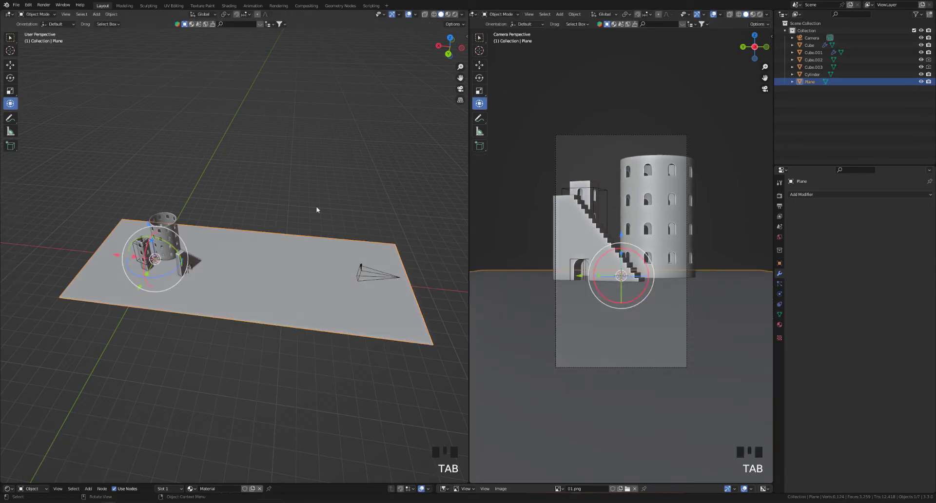
left_click(278, 253)
Step: Assign a Sky Texture to the world background color
scroll(277, 254, "up", 2)
middle_click_drag(277, 254, 263, 264)
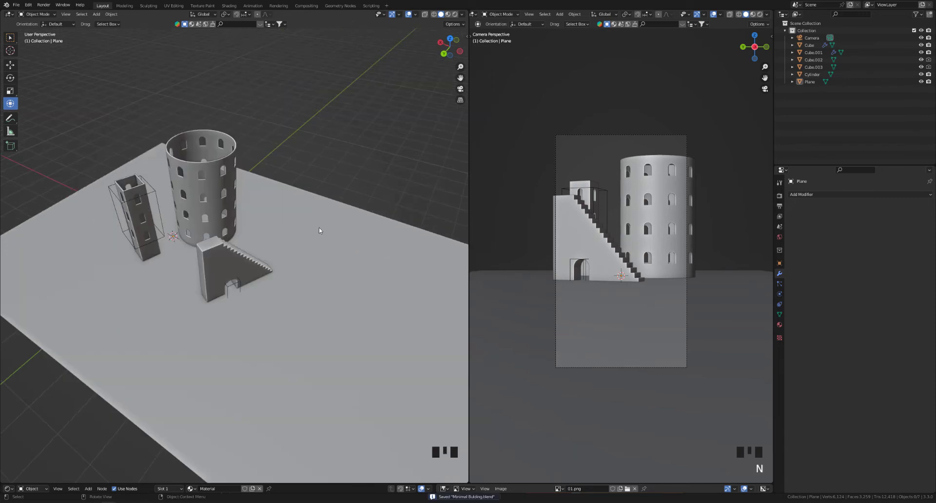
left_click(779, 237)
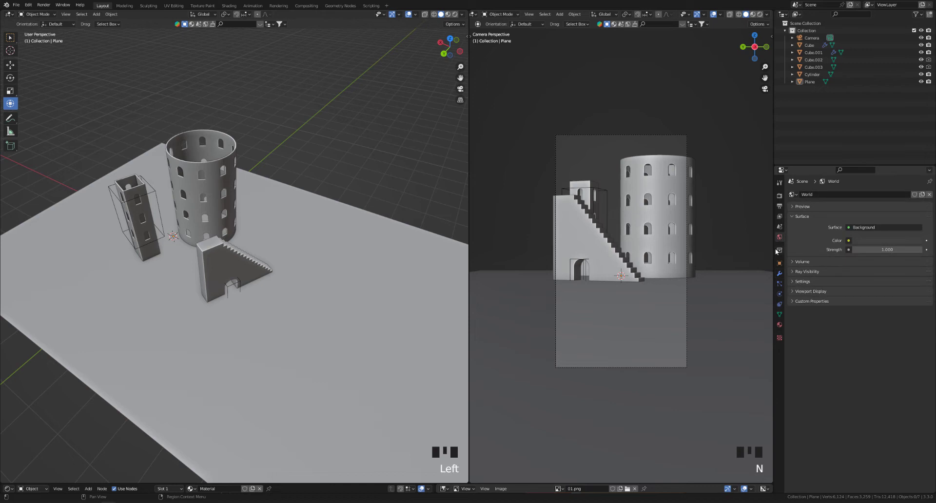
left_click(848, 227)
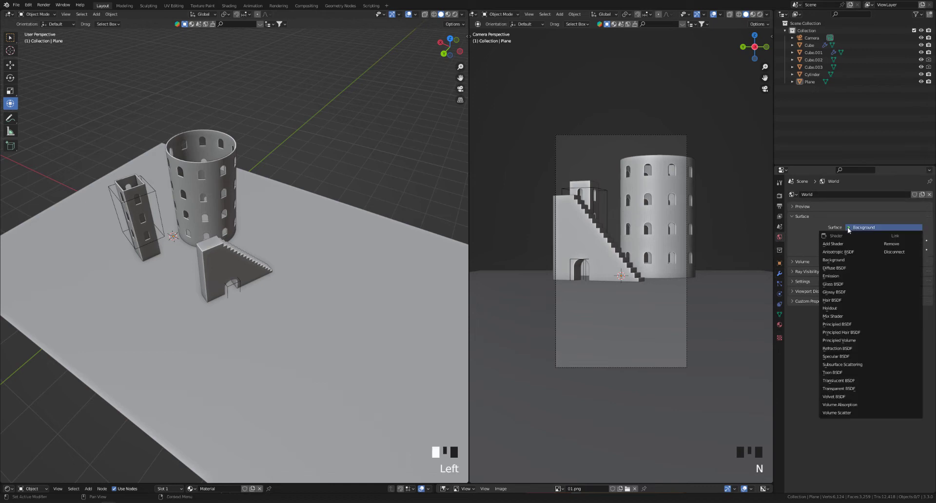
left_click(848, 229)
left_click(848, 240)
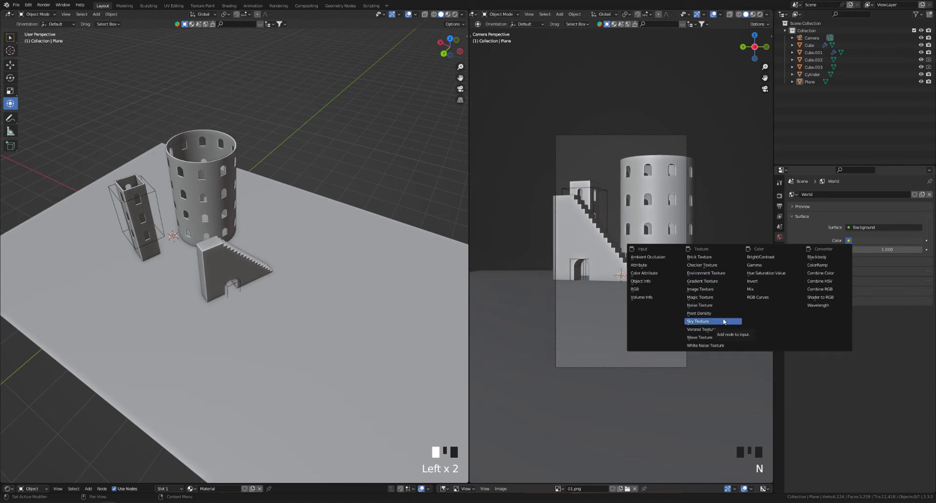
left_click(723, 321)
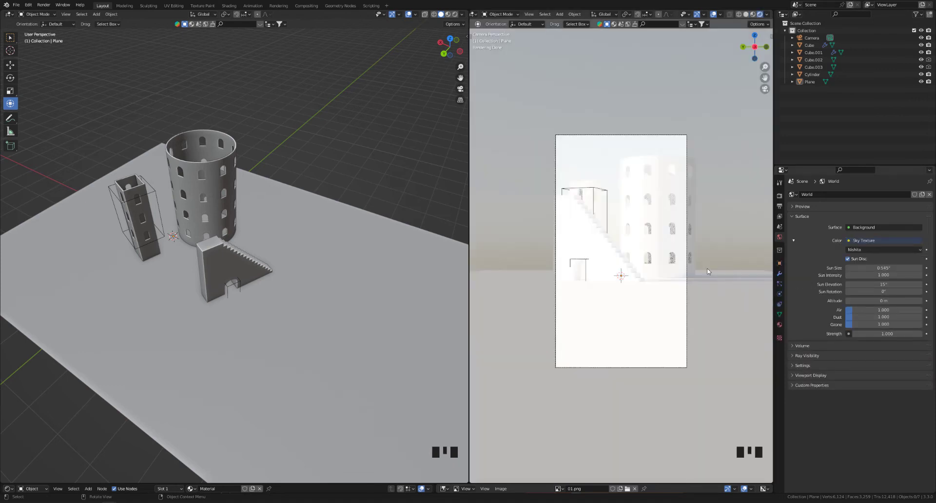
Step: Lower the color management exposure to about -2.844 and save the project file
left_click(779, 195)
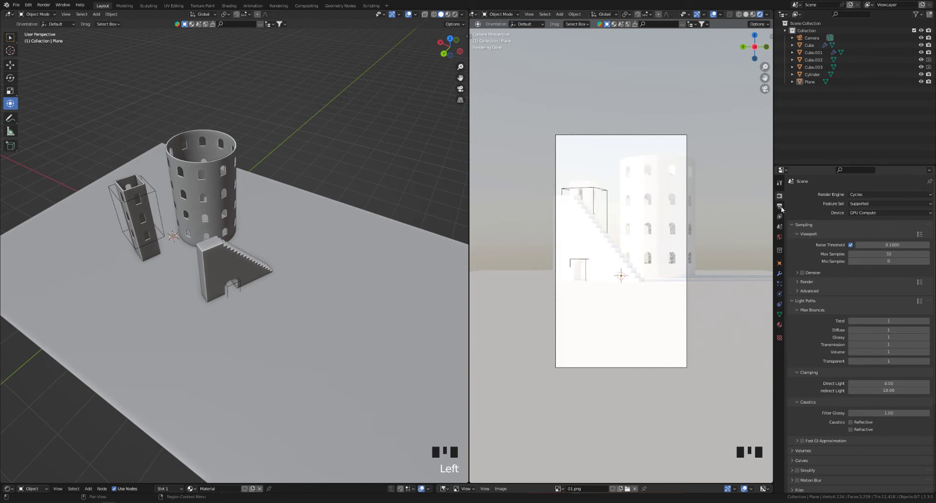
scroll(850, 406, "down", 20)
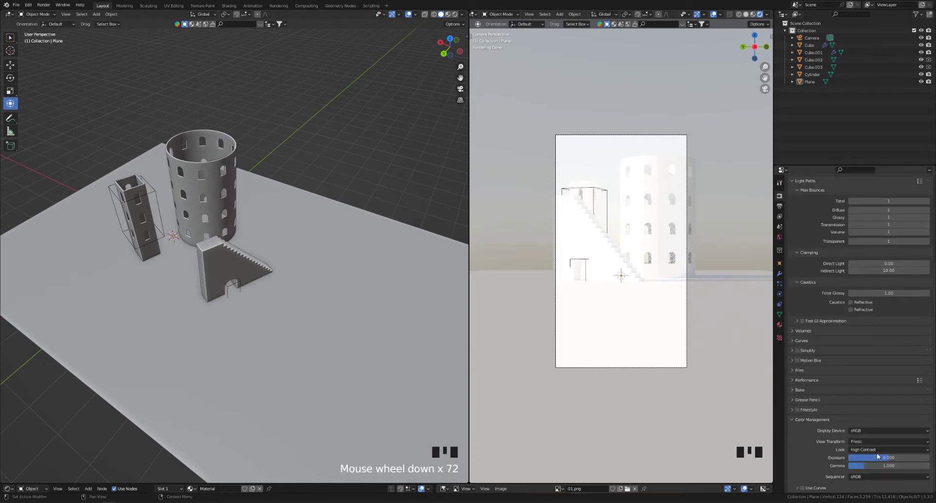
left_click_drag(889, 457, 877, 457)
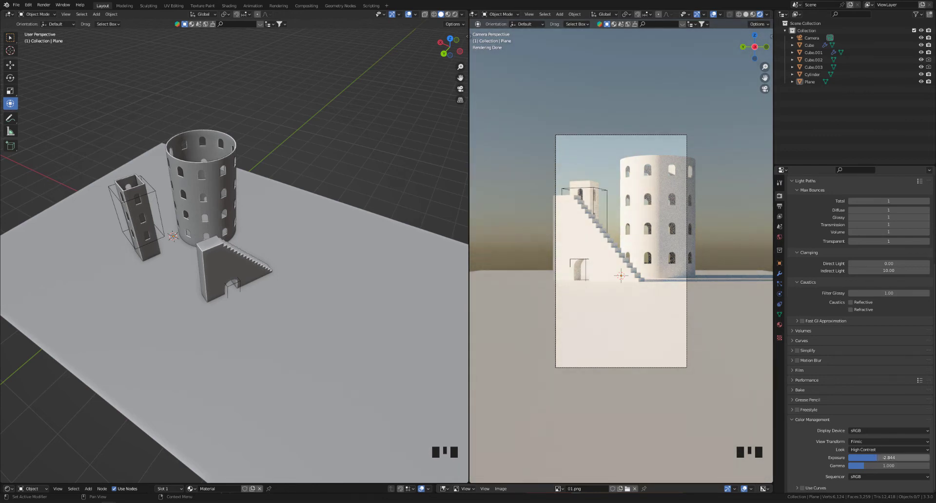
left_click(549, 98)
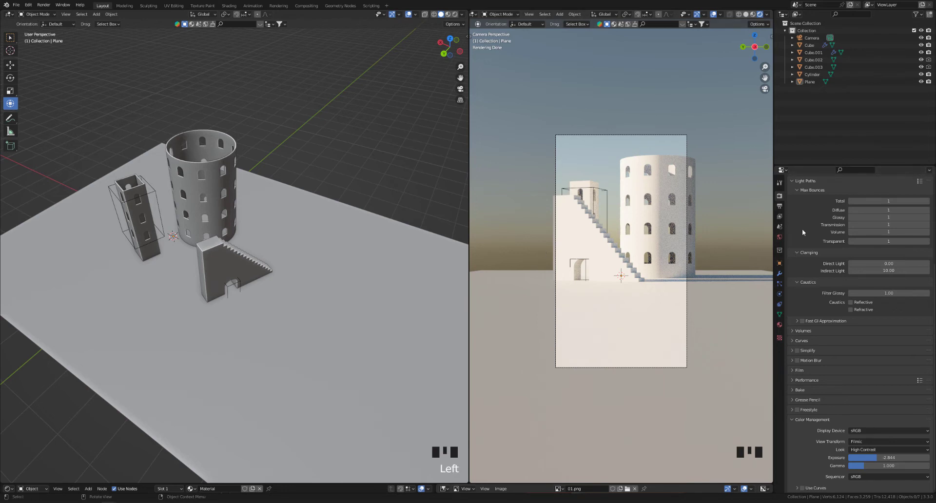
left_click(779, 237)
key("ctrl+s")
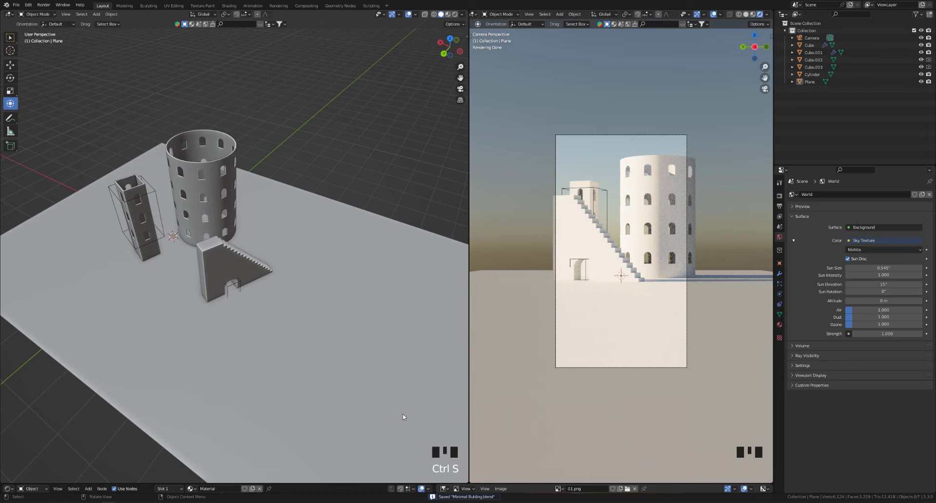
Step: Search the add-on preferences for "image" and check whether Import Images as Planes is enabled
left_click(331, 130)
left_click(28, 5)
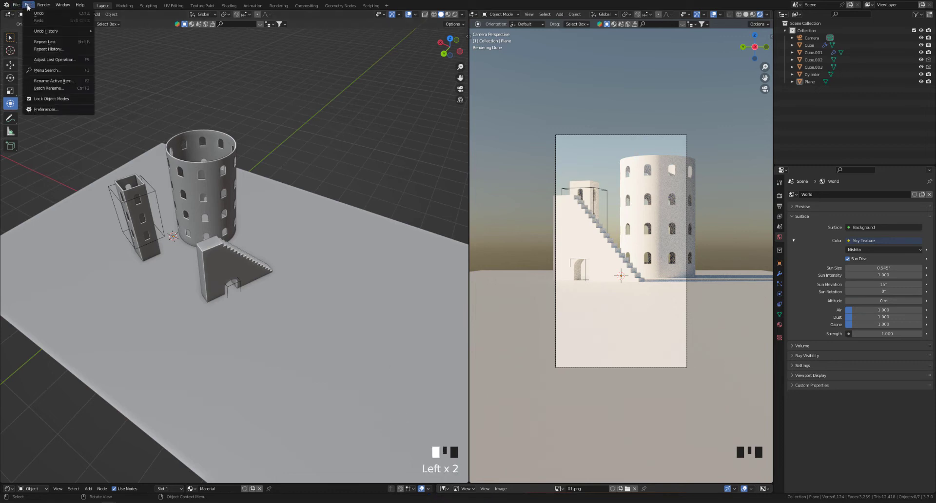
left_click(49, 109)
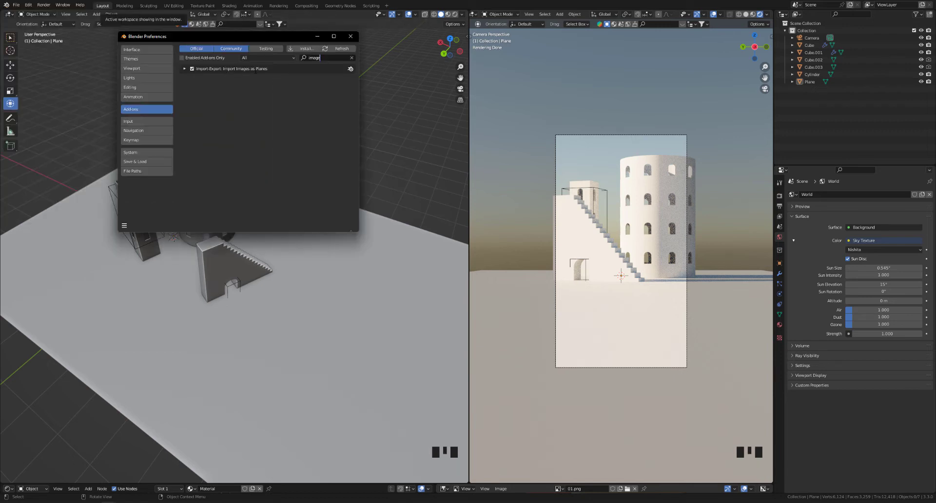
left_click(350, 37)
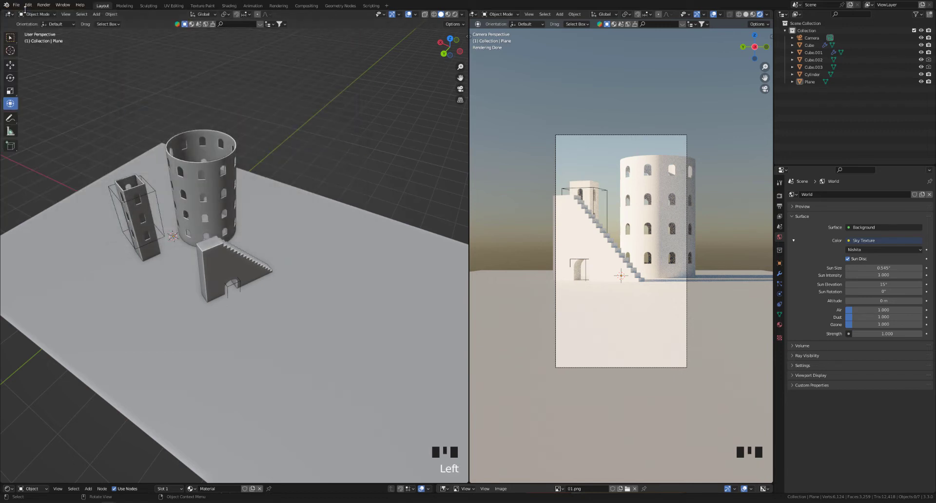
Step: Import the Cloud_02.jpg image from the Assets folder as an image plane
left_click(16, 5)
mouse_move(66, 104)
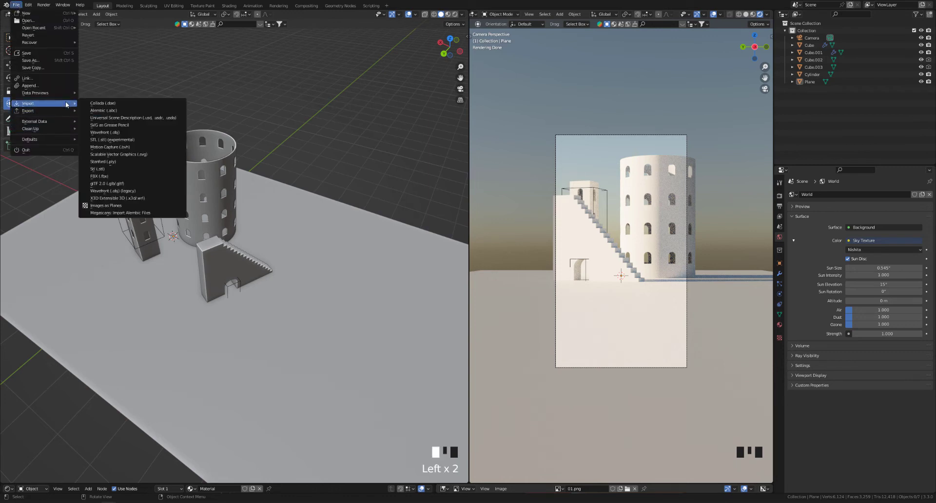
left_click(122, 205)
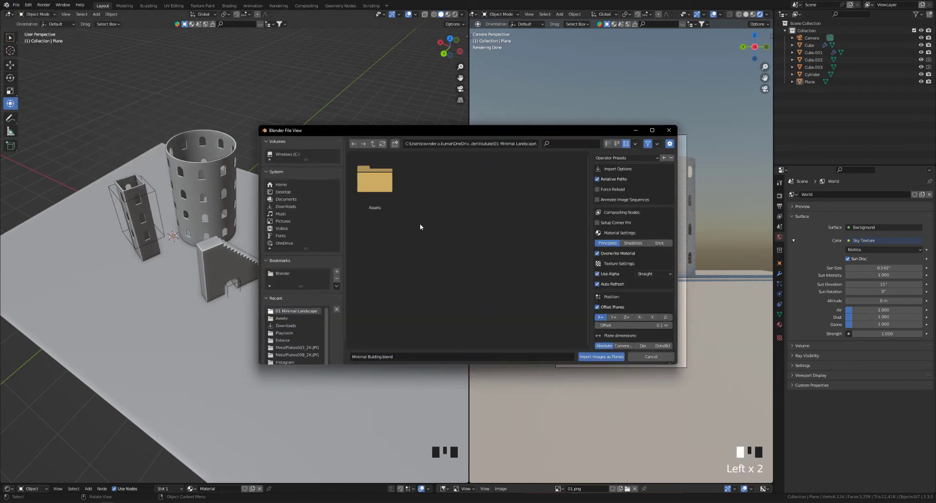
double_click(381, 178)
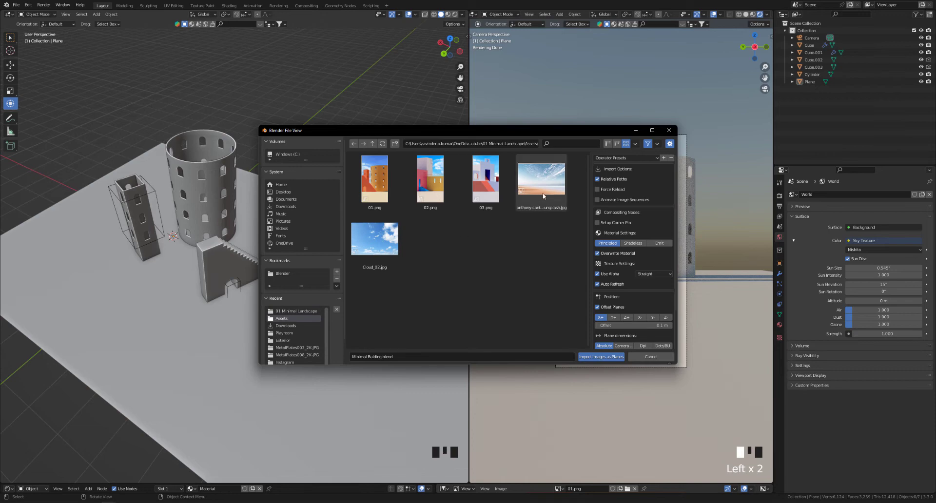
left_click(393, 259)
left_click(595, 356)
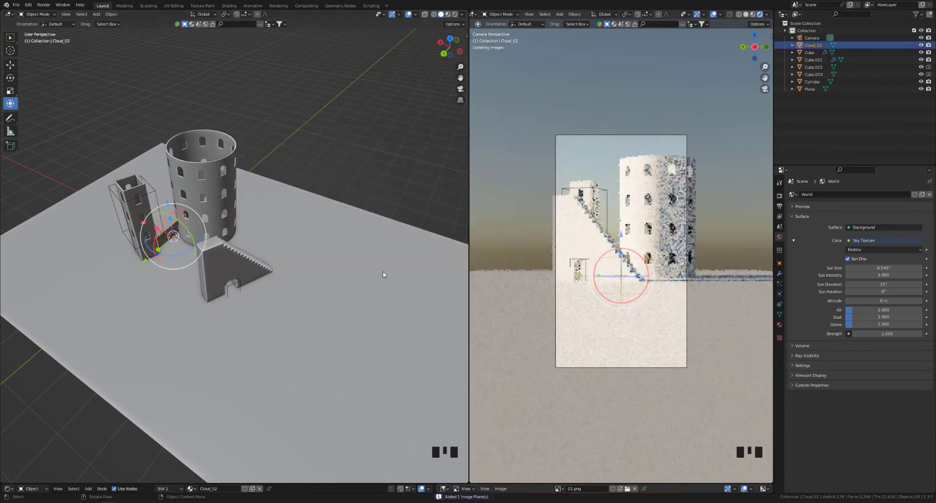
Step: Scale the cloud plane up uniformly by about 6.22
key("s")
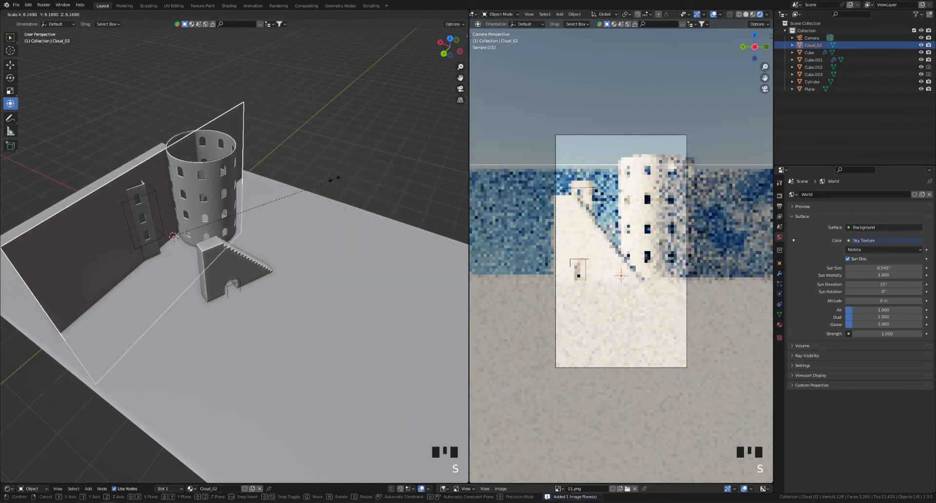
left_click(329, 182)
middle_click_drag(226, 233, 284, 218, "shift")
scroll(284, 217, "down", 2)
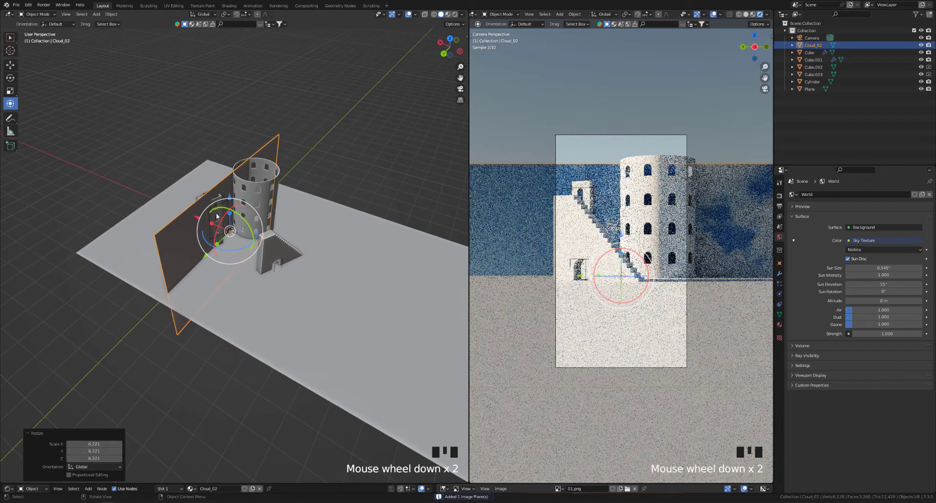
Step: Move the cloud plane back behind the buildings along X and raise it about 2.13 m
left_click_drag(188, 227, 93, 183)
left_click(124, 134)
left_click_drag(123, 136, 129, 99)
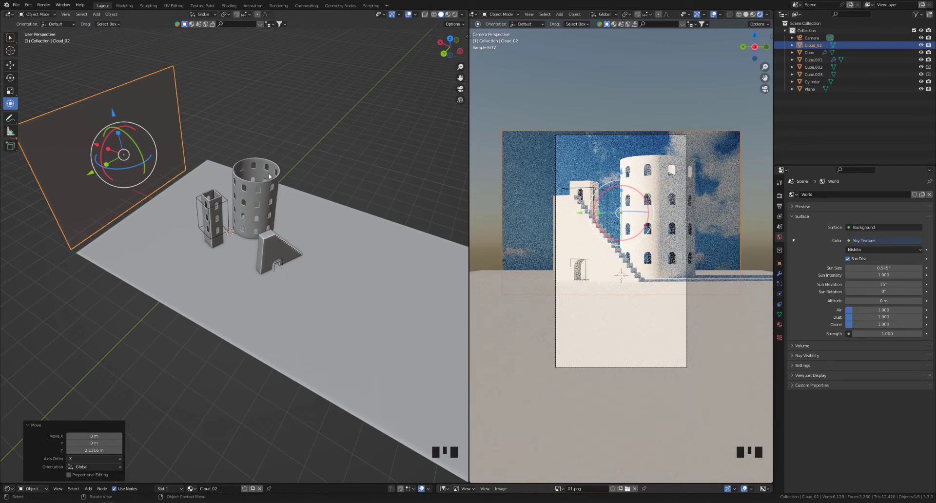
scroll(203, 250, "down", 2)
middle_click_drag(204, 247, 232, 287)
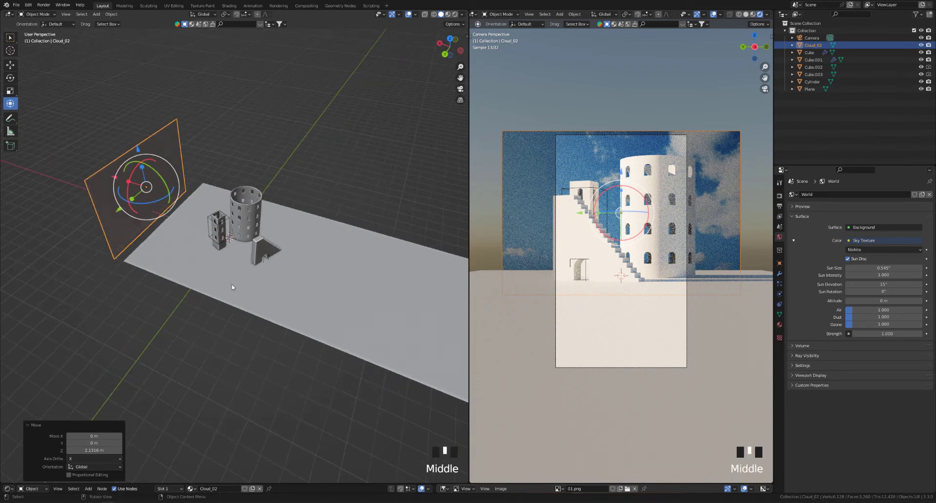
Step: Enlarge the node editor area and extend it over the 01.png reference image area
left_click_drag(287, 482, 287, 284)
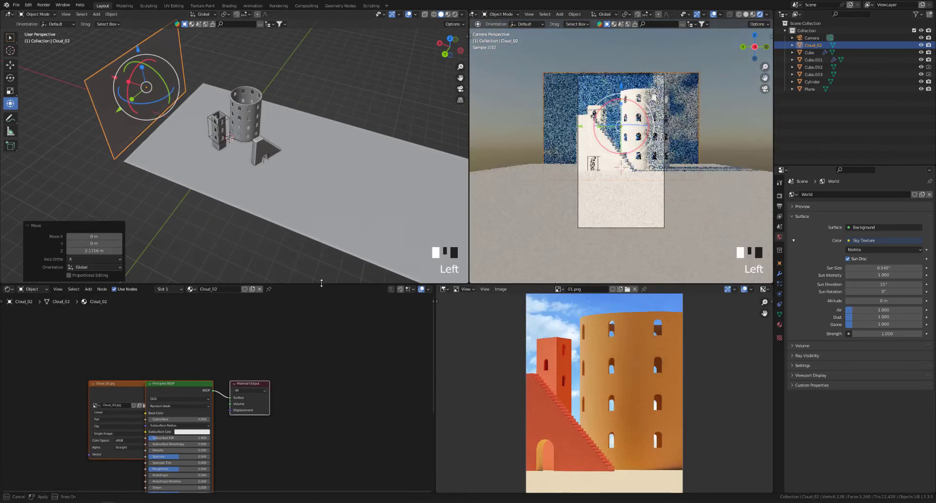
left_click_drag(433, 285, 531, 359)
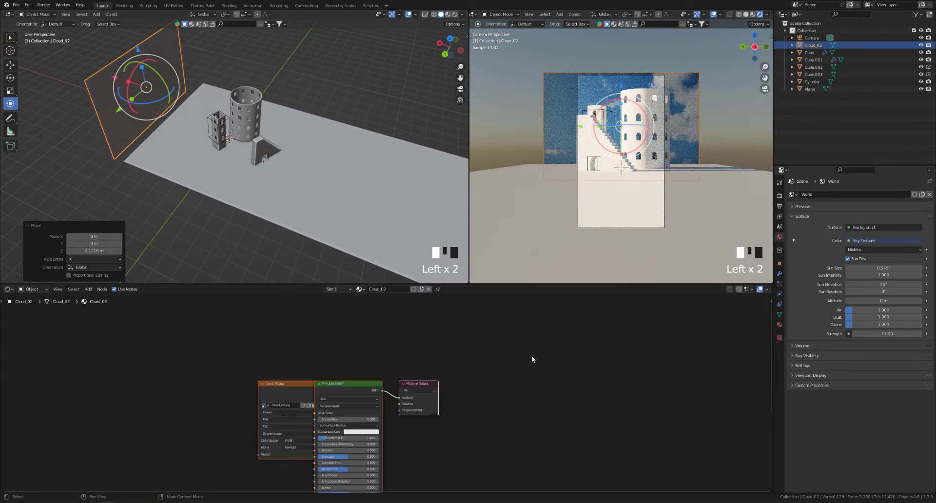
middle_click_drag(513, 391, 591, 328)
scroll(329, 327, "down", 2)
Step: Space the Cloud_02.jpg image node well apart from the Principled BSDF and set the area to the Shader Editor
left_click_drag(376, 334, 256, 341)
middle_click_drag(390, 460, 412, 407, "shift")
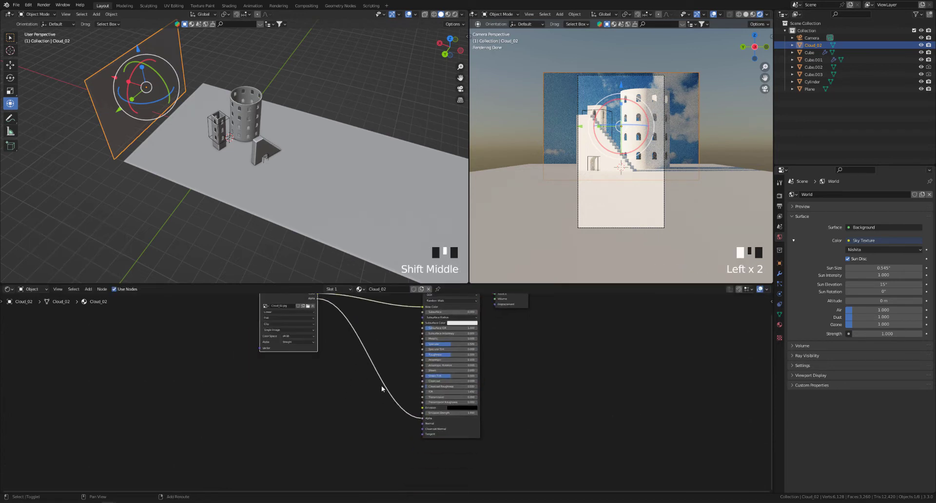
middle_click_drag(346, 348, 349, 373, "shift")
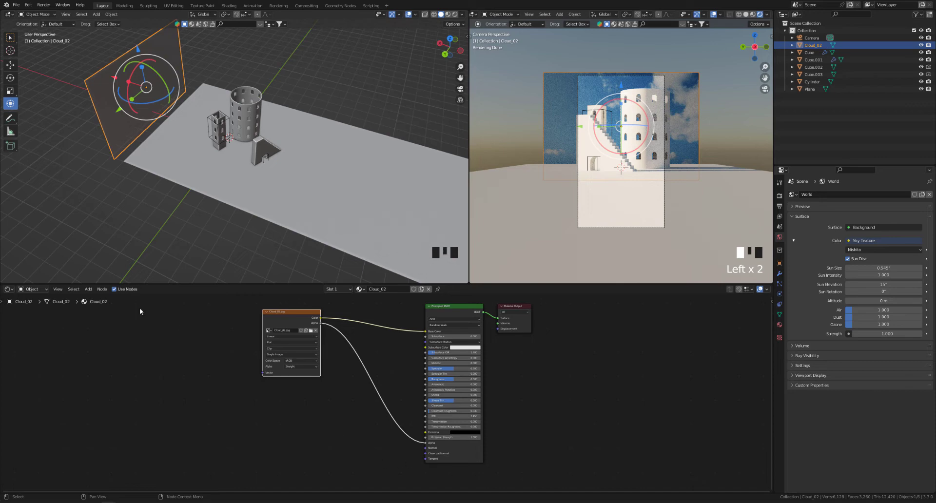
left_click(7, 289)
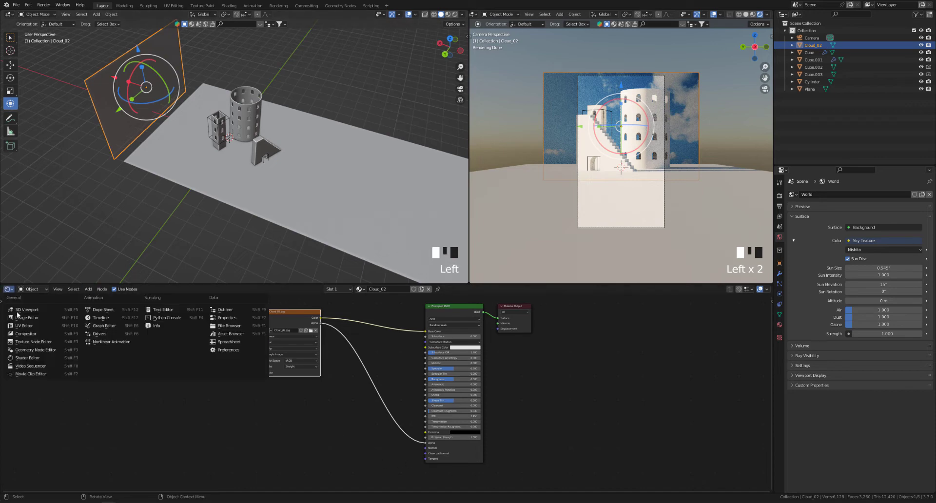
left_click(45, 358)
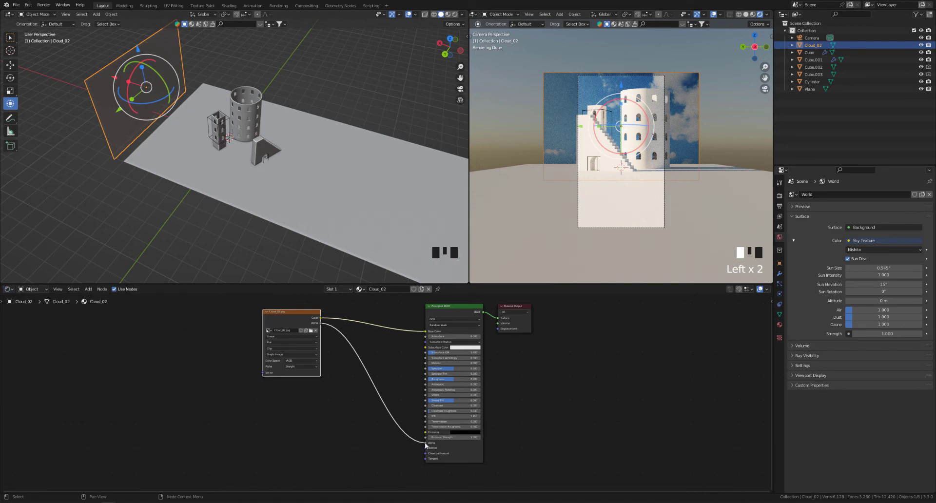
Step: Disconnect the cloud image's Alpha from the Principled BSDF and link its Color to the Emission input as well
left_click_drag(425, 442, 359, 434)
left_click_drag(294, 320, 282, 325)
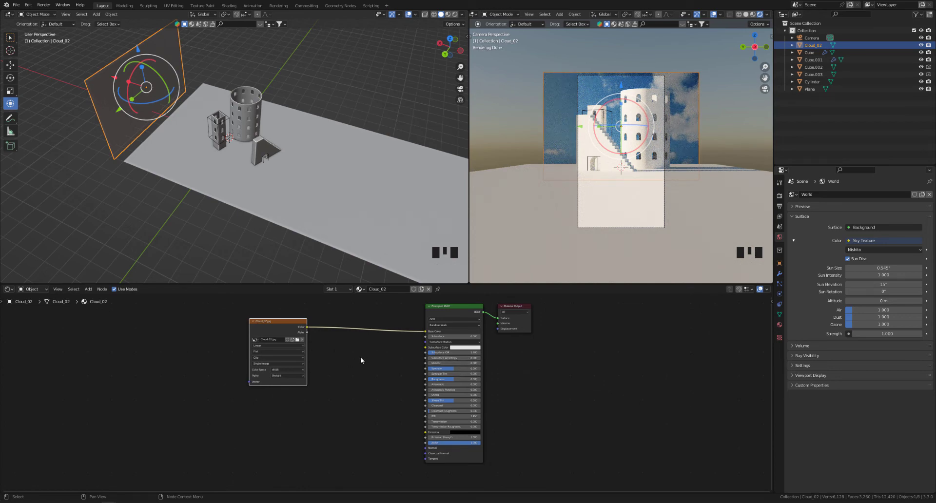
scroll(360, 357, "up", 2)
left_click_drag(294, 321, 434, 442)
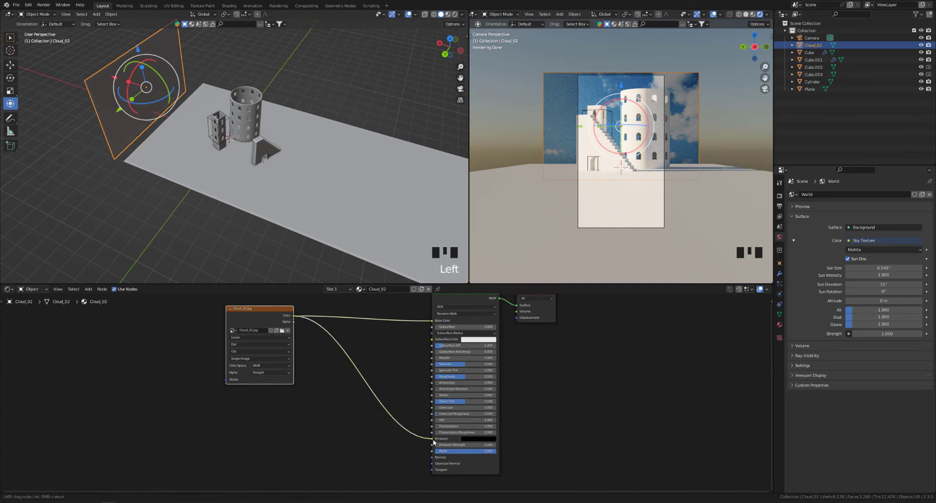
left_click_drag(433, 442, 433, 442)
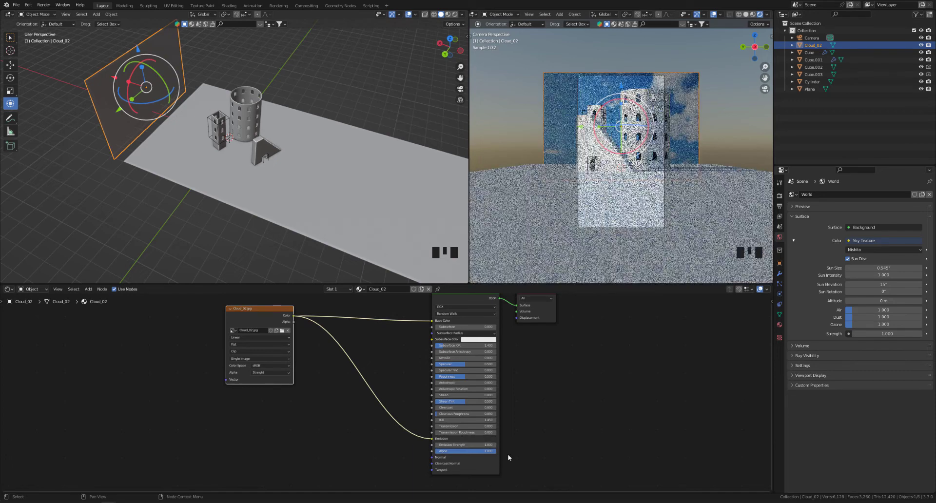
scroll(599, 115, "up", 2)
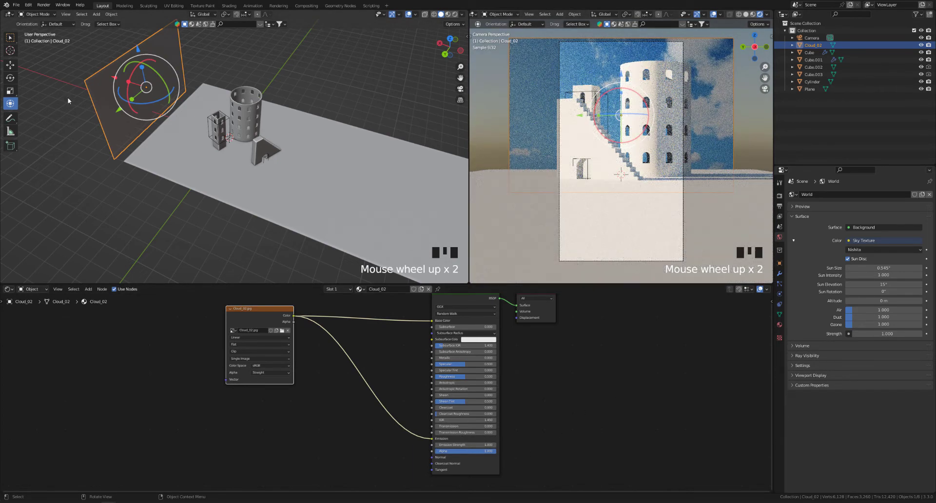
Step: Save the project file and give the staircase building a new material named Red Building
left_click(244, 213)
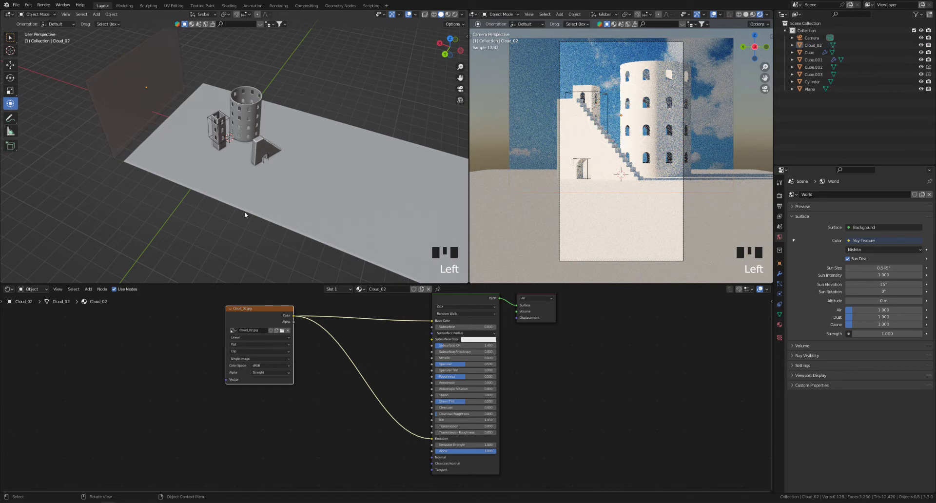
left_click(267, 151)
scroll(273, 152, "up", 2)
mouse_move(278, 152)
middle_mouse_down()
mouse_move(278, 161)
mouse_move(282, 151)
middle_mouse_up()
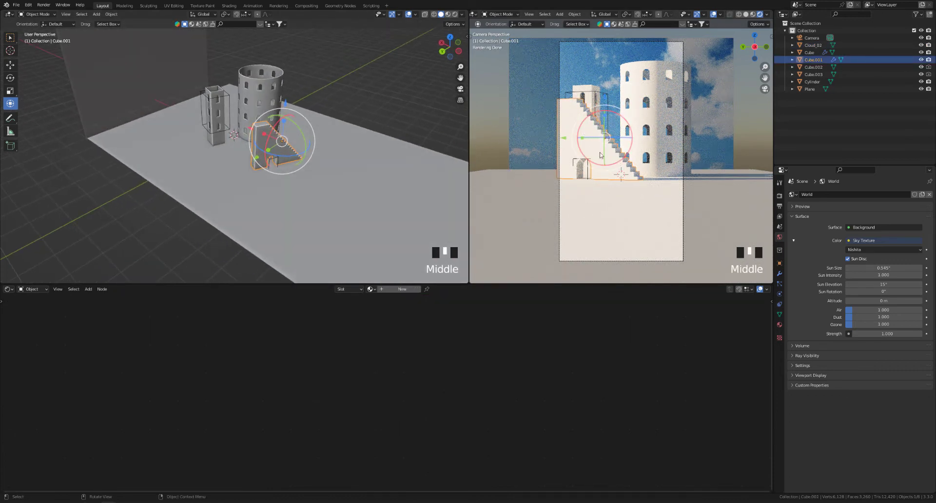
key("ctrl+s")
left_click(398, 290)
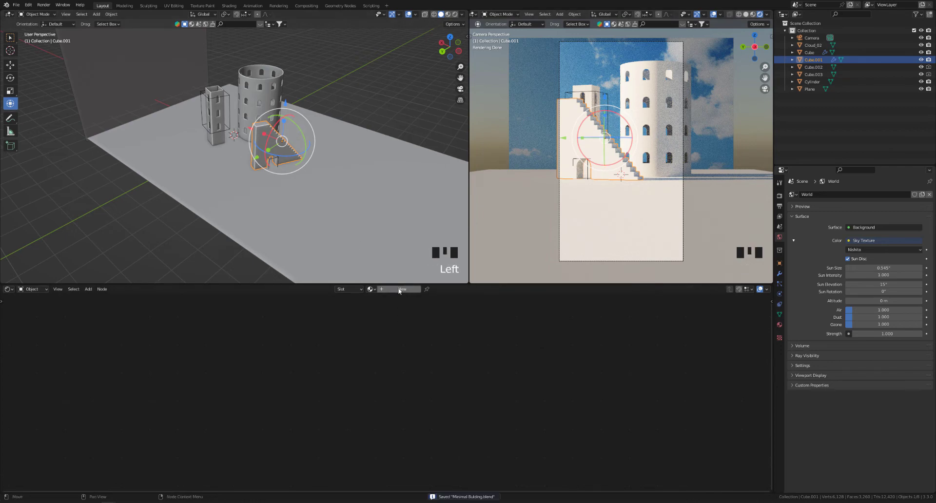
double_click(395, 290)
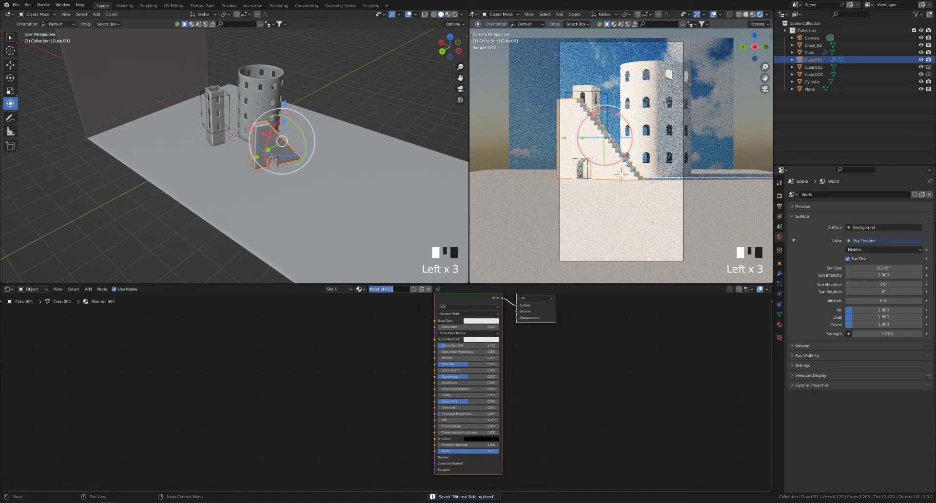
type("Red Building")
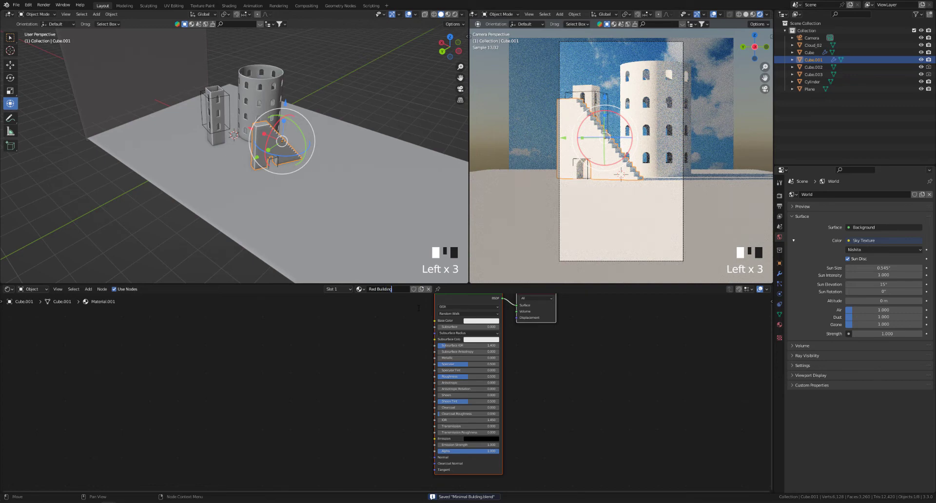
key("Return")
Step: Add a Noise Texture node to the Red Building material and place it well before the Principled BSDF
left_click(358, 343)
middle_click_drag(358, 343, 346, 383)
scroll(346, 383, "up", 1)
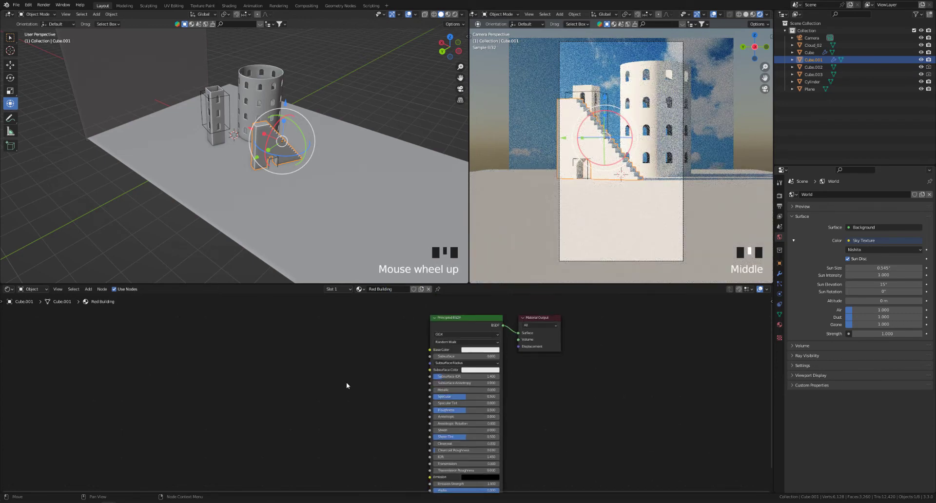
scroll(356, 380, "up", 2)
middle_click_drag(274, 343, 323, 343, "shift")
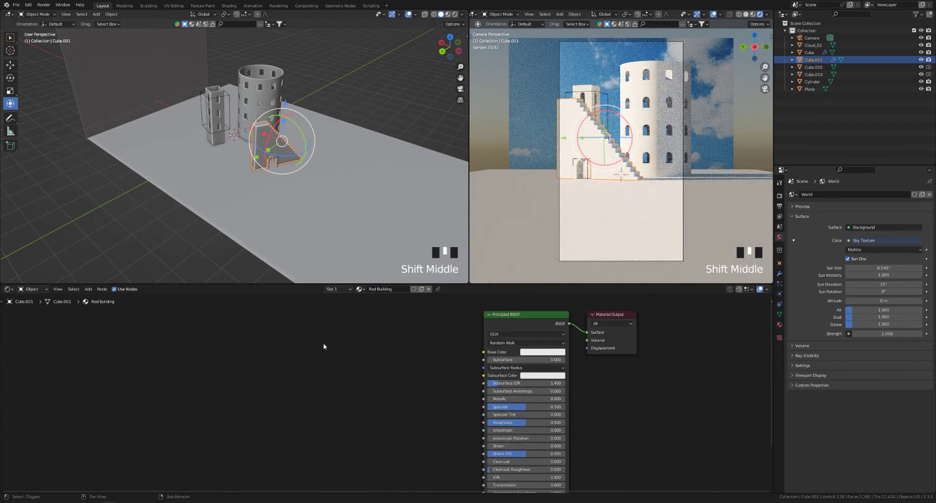
key("shift+a")
type("noise")
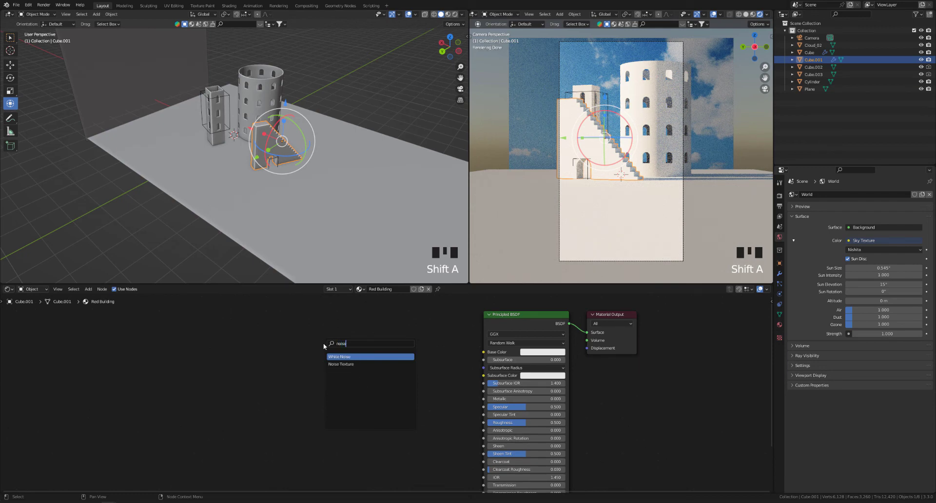
key("Down")
key("Return")
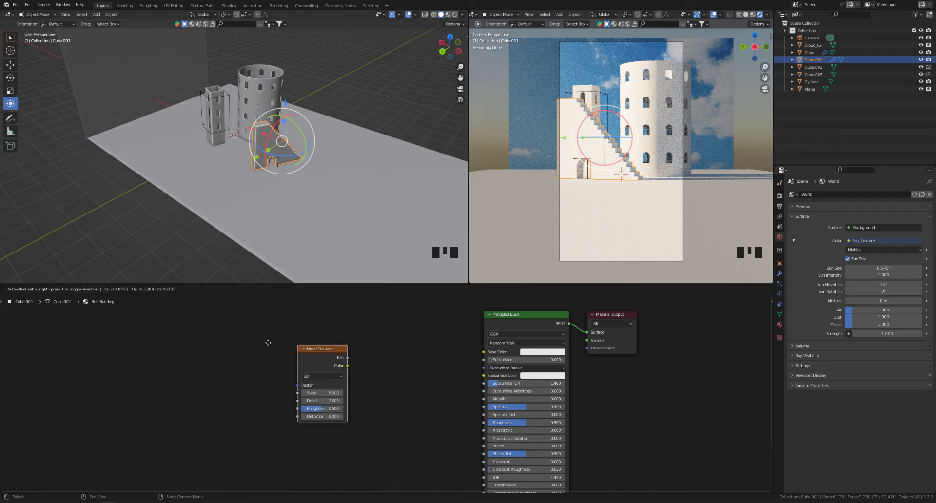
left_click(268, 342)
left_click_drag(292, 345, 236, 328)
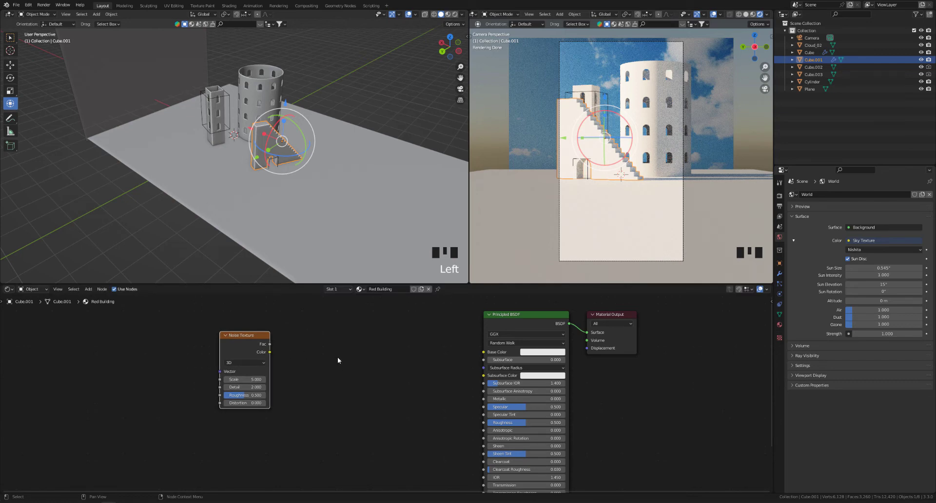
Step: Add a ColorRamp node between the Noise Texture and the Principled BSDF
left_click(337, 358)
key("shift+a")
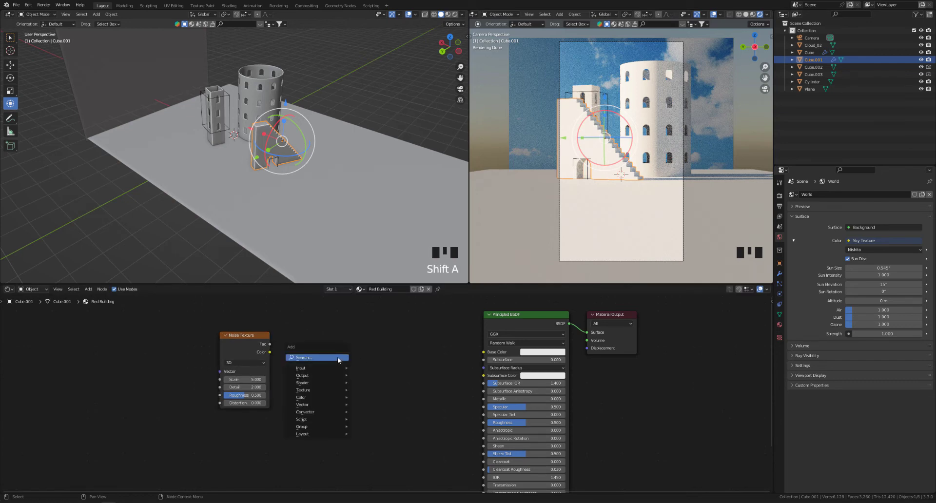
left_click(337, 357)
type("coor")
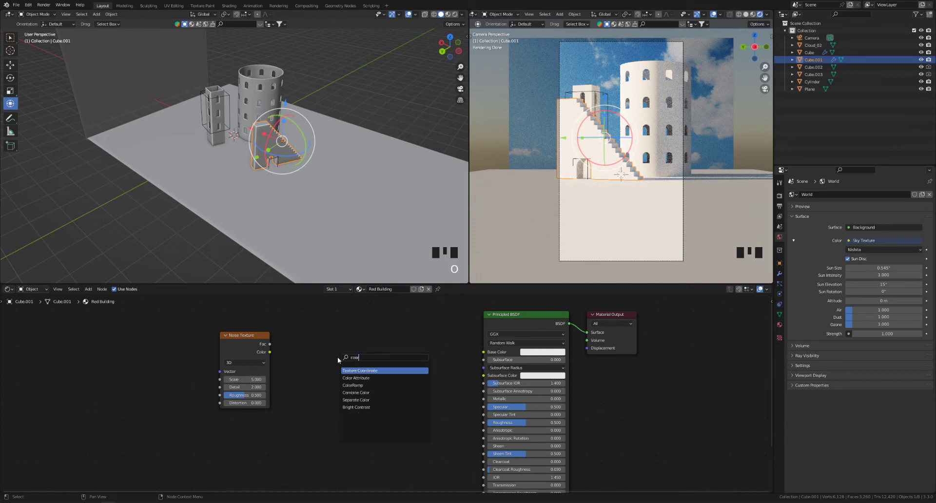
key("Down")
key("Down")
key("Return")
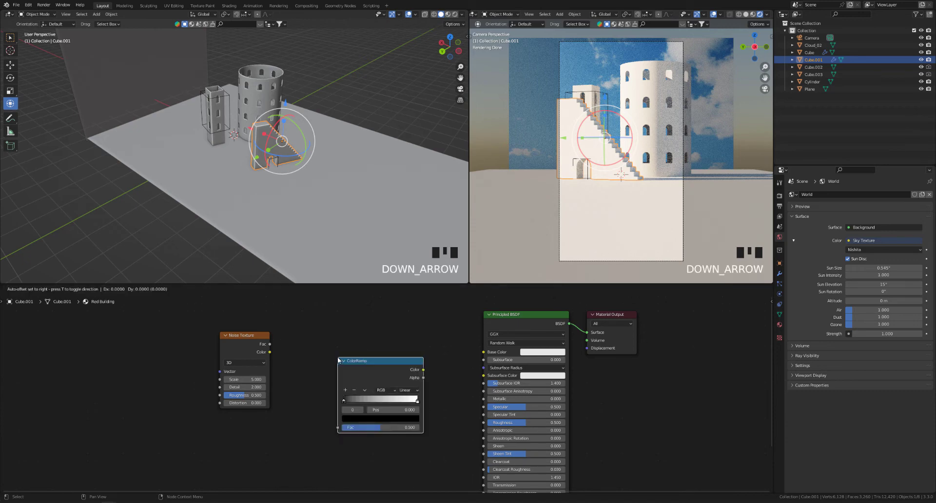
left_click(317, 339)
Step: Link the Noise Texture's Color to the ColorRamp's Fac and the ColorRamp's Color to Base Color
left_click_drag(270, 352, 319, 408)
left_click_drag(404, 351, 484, 351)
scroll(411, 392, "up", 2)
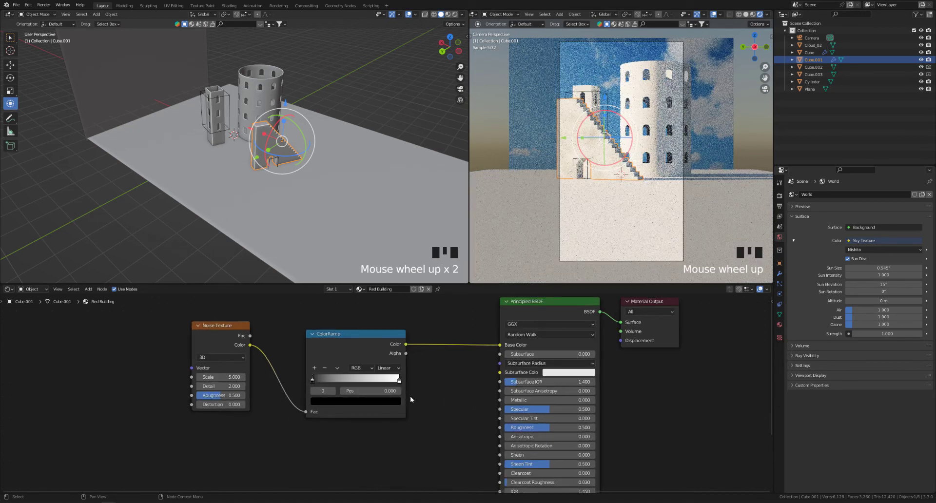
Step: Add Texture Coordinate and Mapping nodes to the Noise Texture, and undo that addition
middle_click_drag(411, 395, 437, 398, "shift")
left_click(233, 332)
key("ctrl+t")
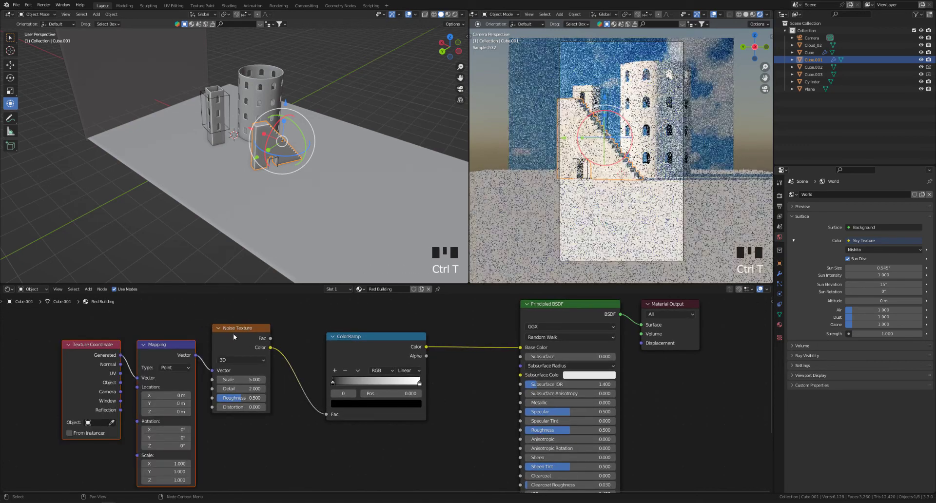
key("ctrl+z")
double_click(232, 330)
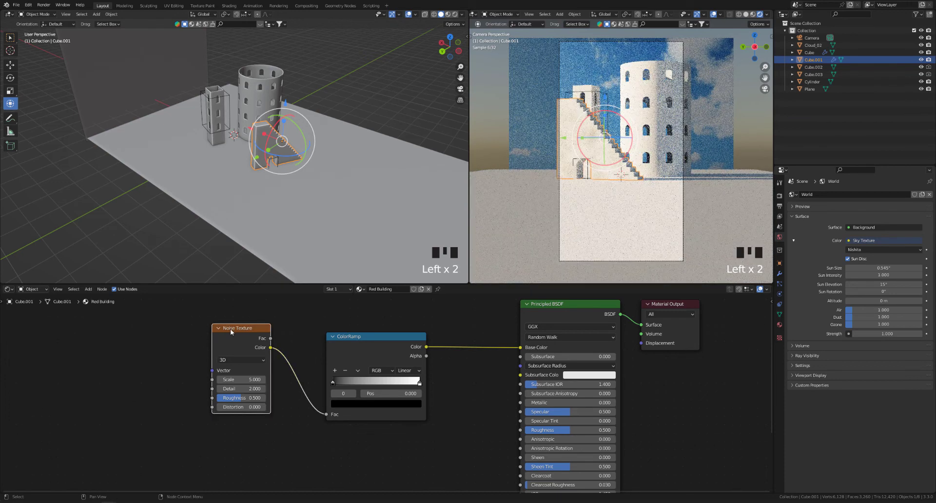
Step: Search the add-ons in the preferences for "node" to check whether Node Wrangler is enabled
left_click(29, 5)
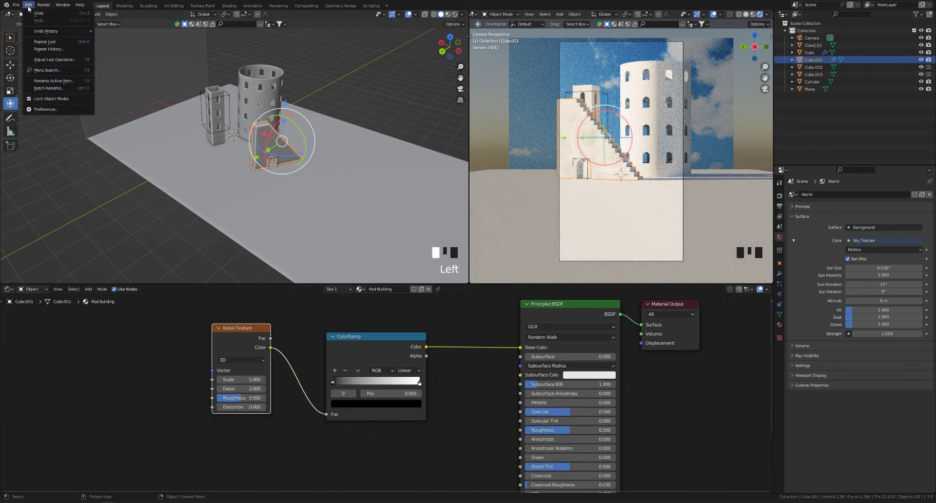
left_click(45, 109)
left_click_drag(156, 9, 232, 66)
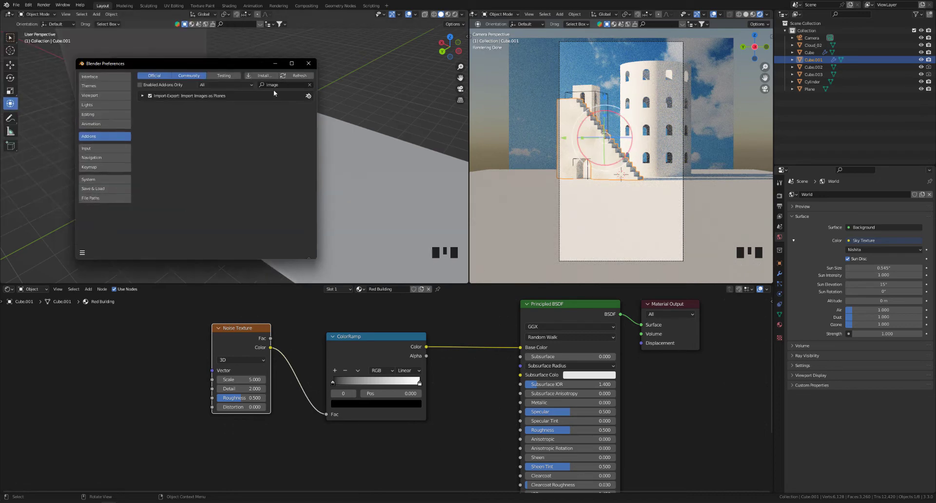
type("node")
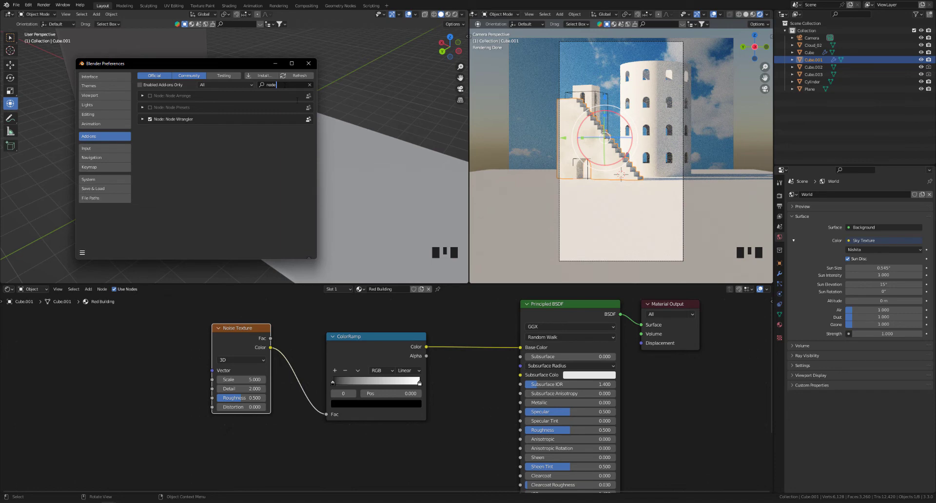
left_click(238, 340)
Step: Add Texture Coordinate and Mapping nodes in front of the Noise Texture with the Node Wrangler texture setup
left_click(118, 350)
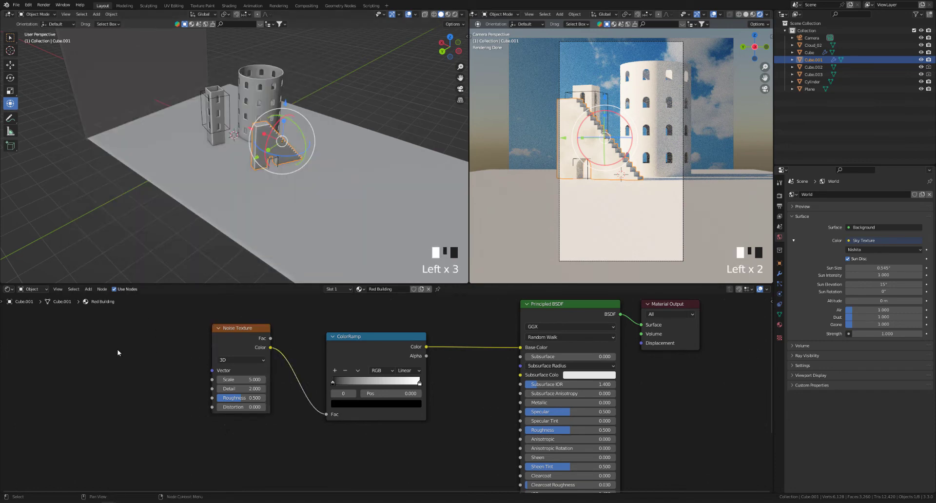
left_click(227, 343)
key("ctrl+t")
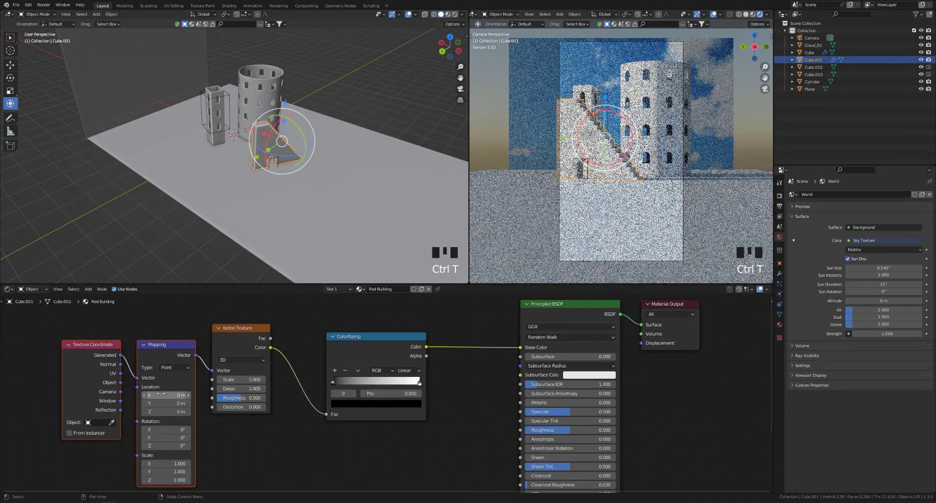
middle_click_drag(257, 440, 299, 417, "shift")
left_click_drag(81, 326, 229, 460)
left_click(300, 446)
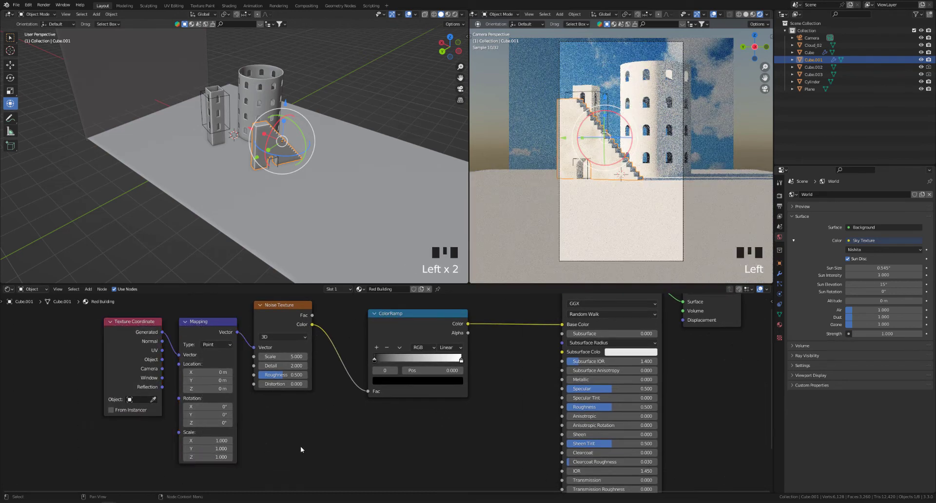
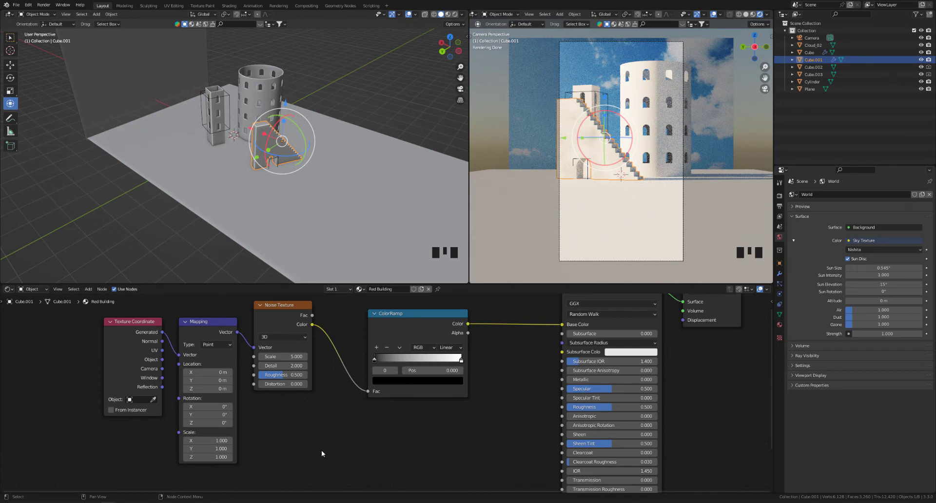
left_click_drag(90, 349, 271, 430)
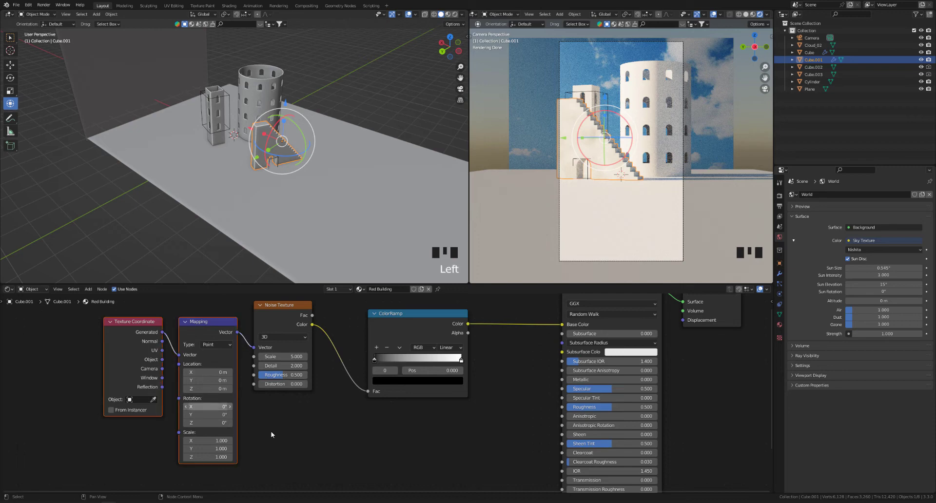
left_click(322, 437)
middle_click_drag(335, 390, 326, 409, "shift")
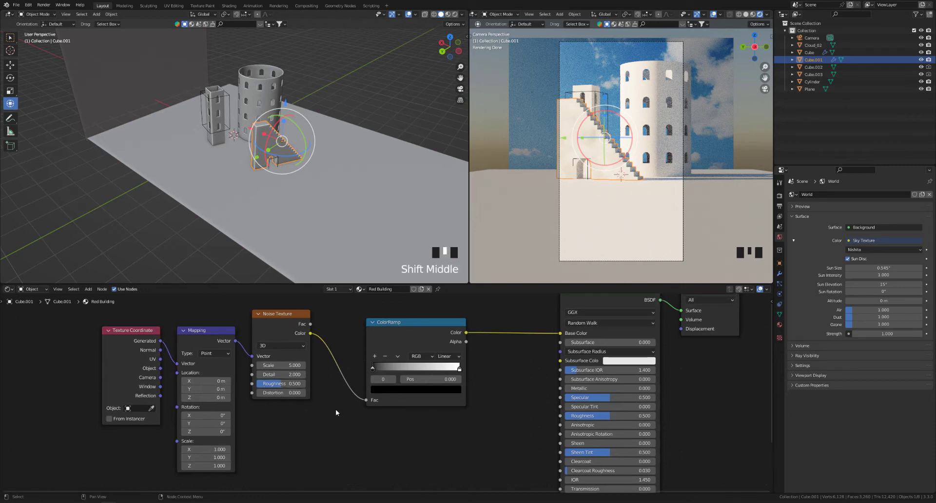
Step: Set the ColorRamp's first stop to red with hue 0.013, saturation 0.965 and value 0.532
left_click(373, 369)
left_click(400, 390)
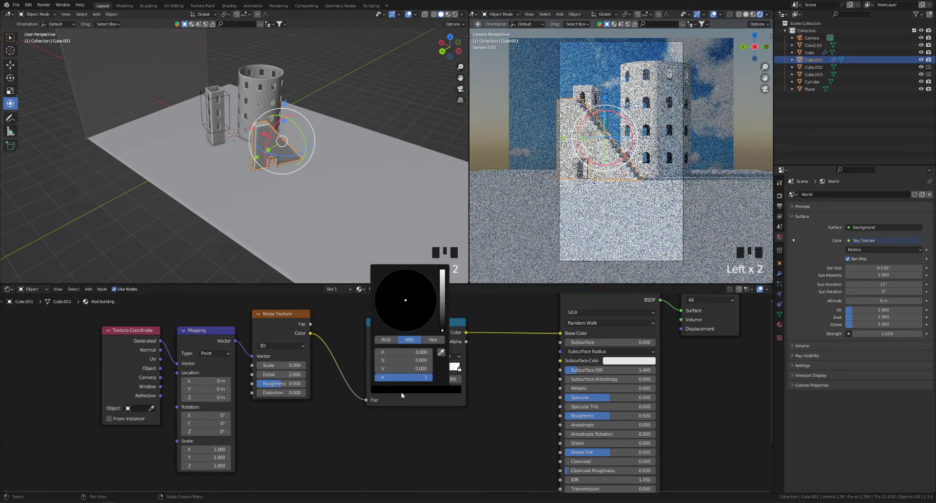
left_click_drag(442, 315, 442, 292)
left_click_drag(392, 324, 400, 325)
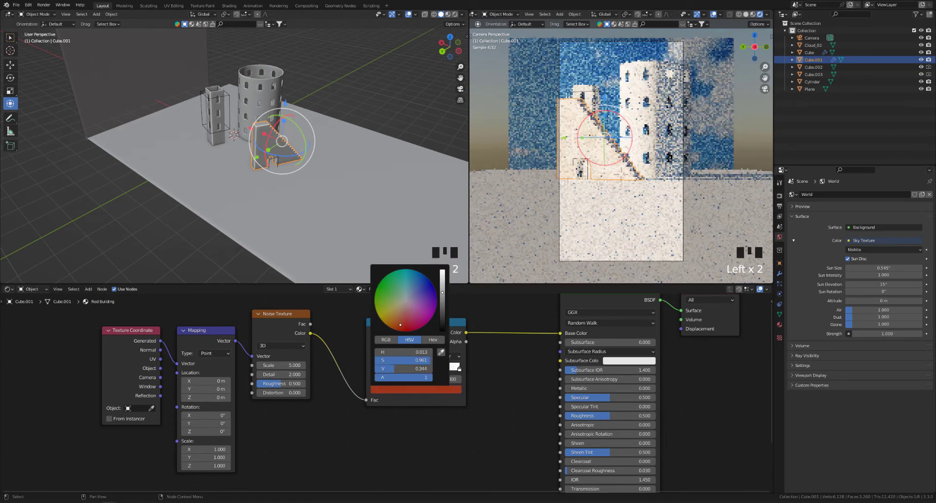
left_click_drag(442, 293, 442, 285)
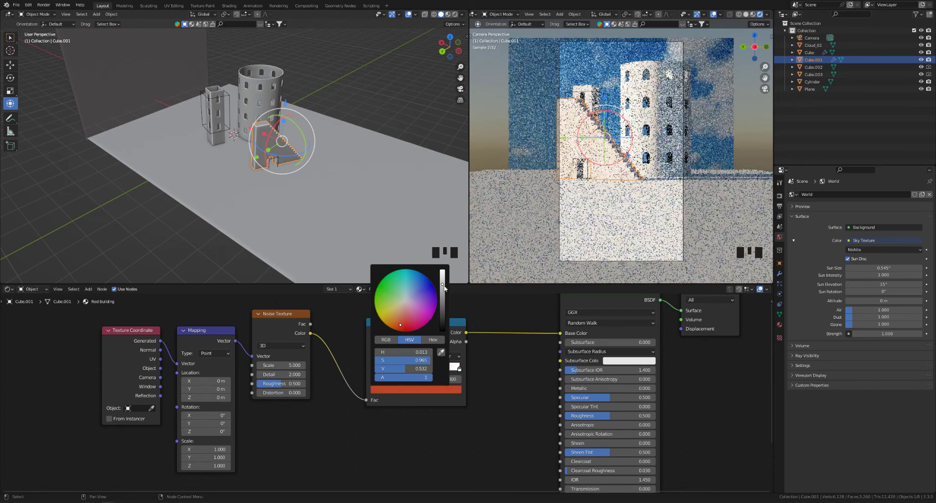
Step: Set the ColorRamp's last stop to a bright orange-red with hue 0.009, saturation 0.954 and value 1.000
left_click(458, 368)
left_click(422, 389)
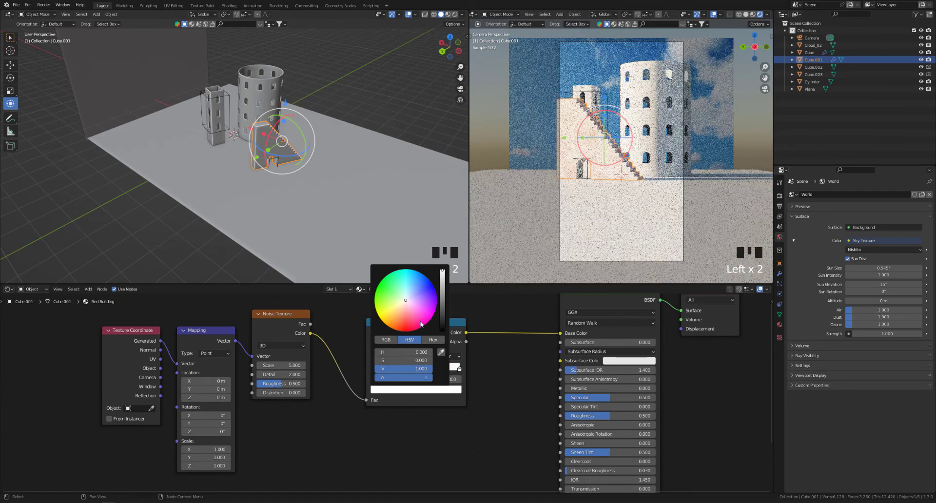
left_click_drag(421, 323, 402, 324)
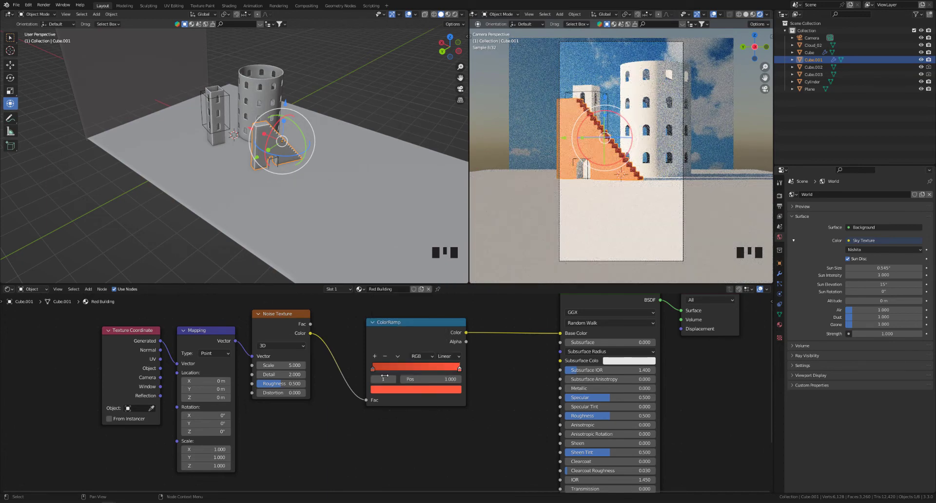
Step: Darken the ColorRamp's first stop to a deep red with value 0.235
left_click(373, 369)
left_click(387, 389)
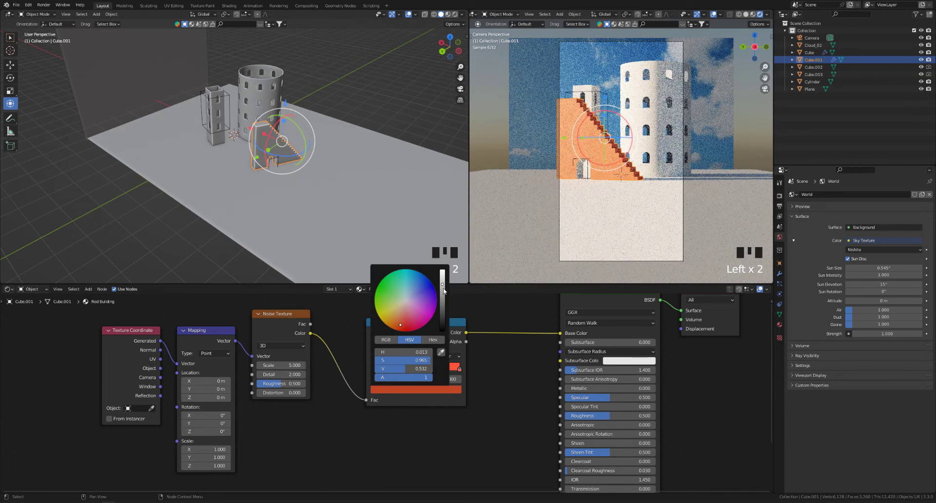
left_click_drag(442, 294, 442, 299)
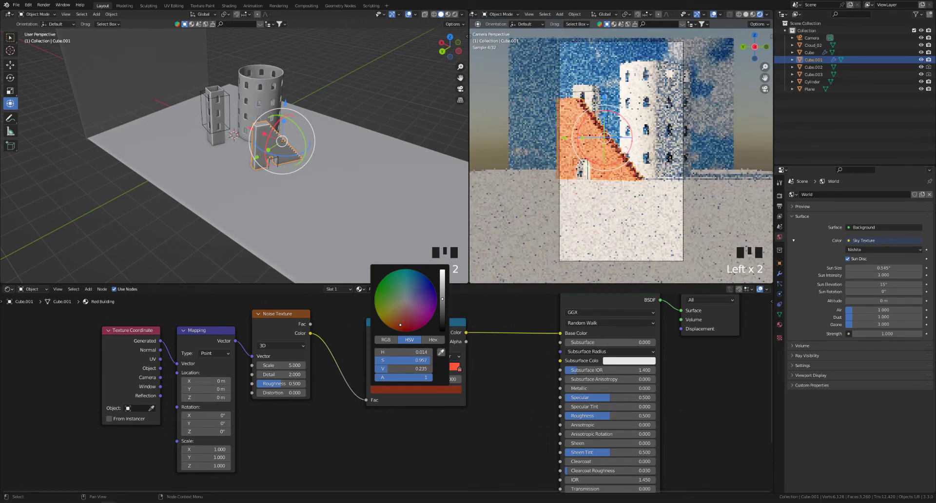
left_click_drag(402, 331, 401, 325)
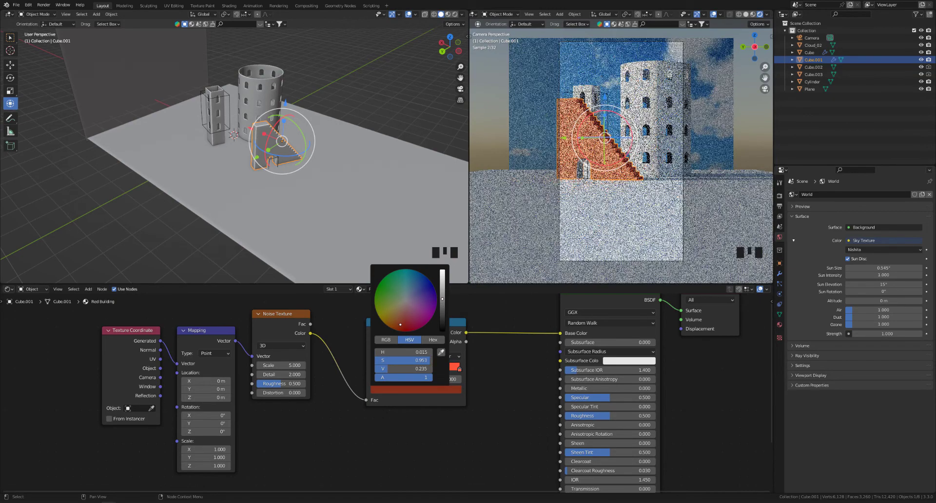
left_click(514, 420)
Step: Set the Principled BSDF's Roughness to 1.000 and the Noise Texture's Scale to 10
middle_click_drag(595, 419, 591, 403)
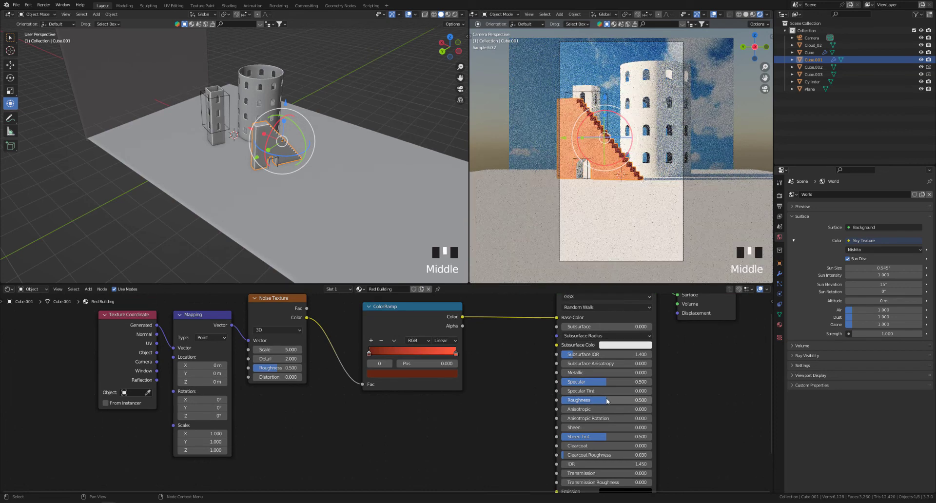
left_click_drag(606, 399, 650, 400)
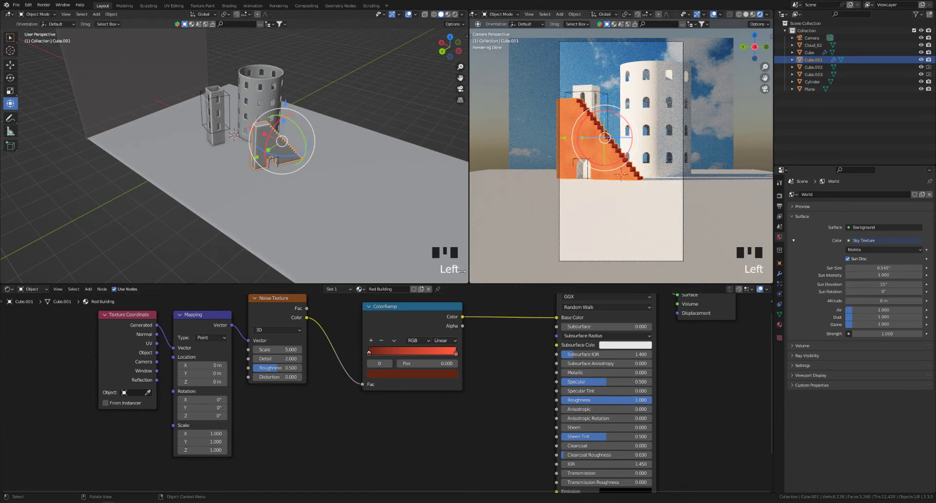
double_click(275, 347)
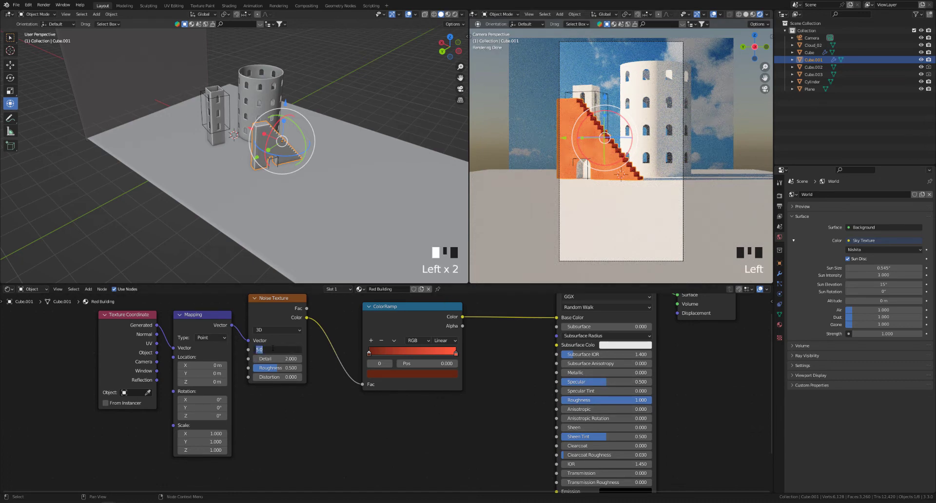
key("Return")
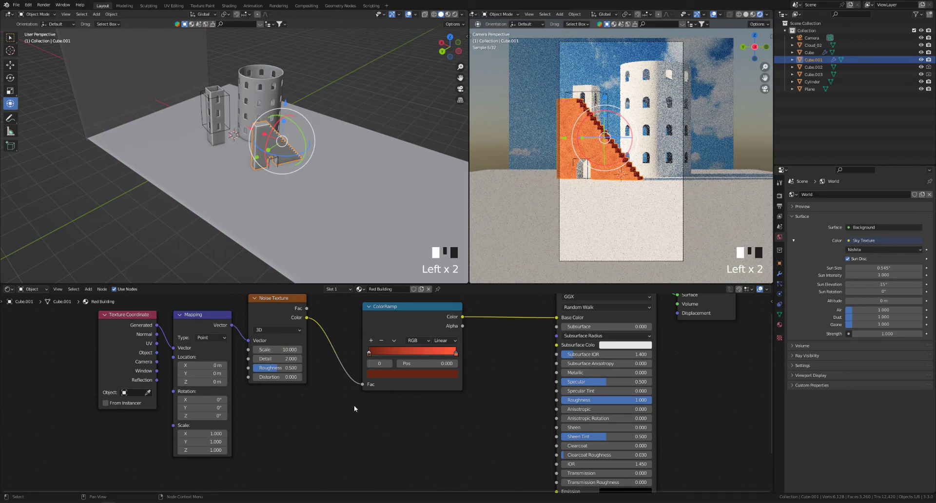
Step: Raise the Noise Texture's Scale to 15
left_click(632, 166)
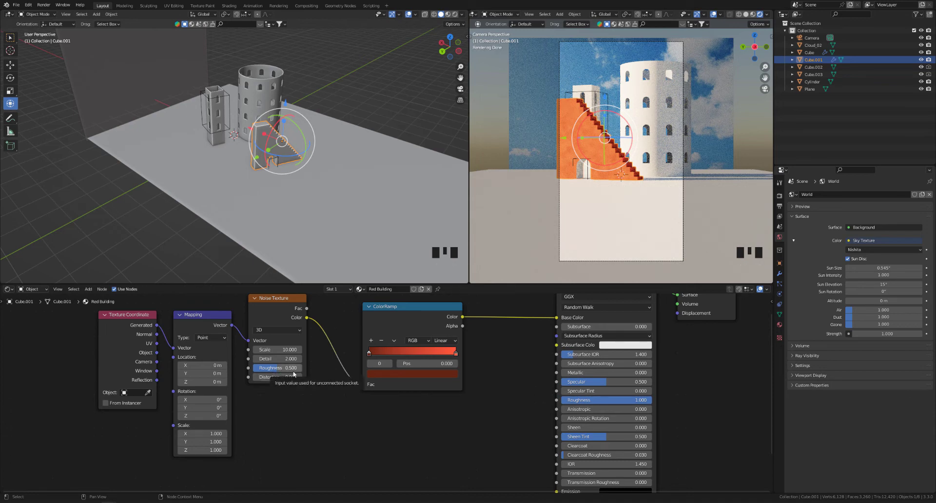
left_click(280, 350)
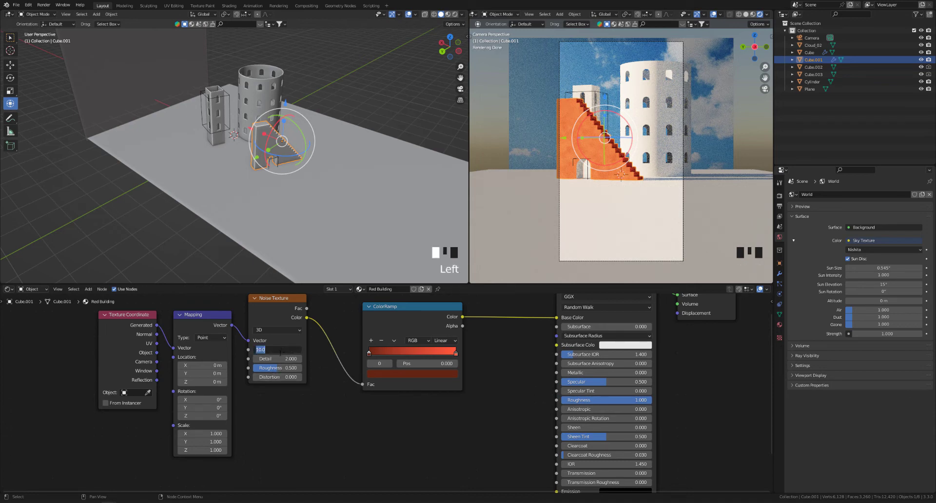
type("15")
key("Return")
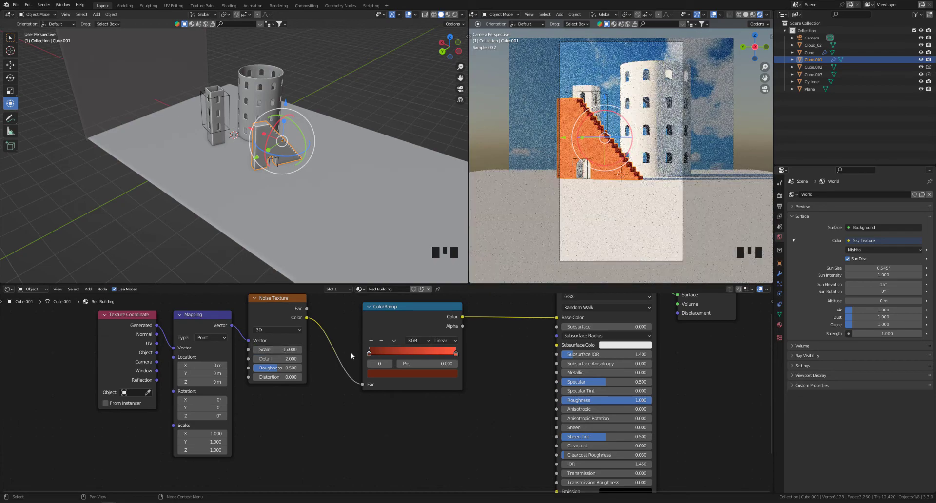
Step: Darken the ColorRamp's last stop to a slightly deeper red by lowering its value
left_click(456, 354)
left_click(454, 373)
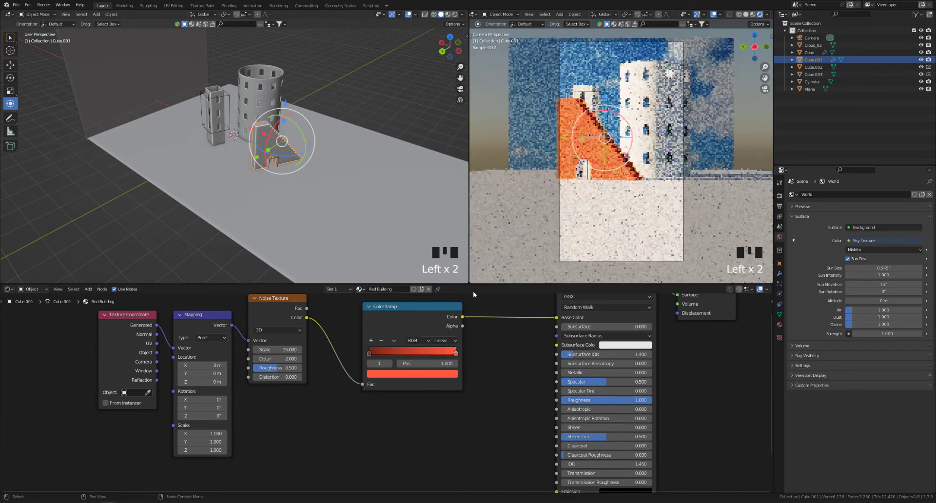
left_click(454, 373)
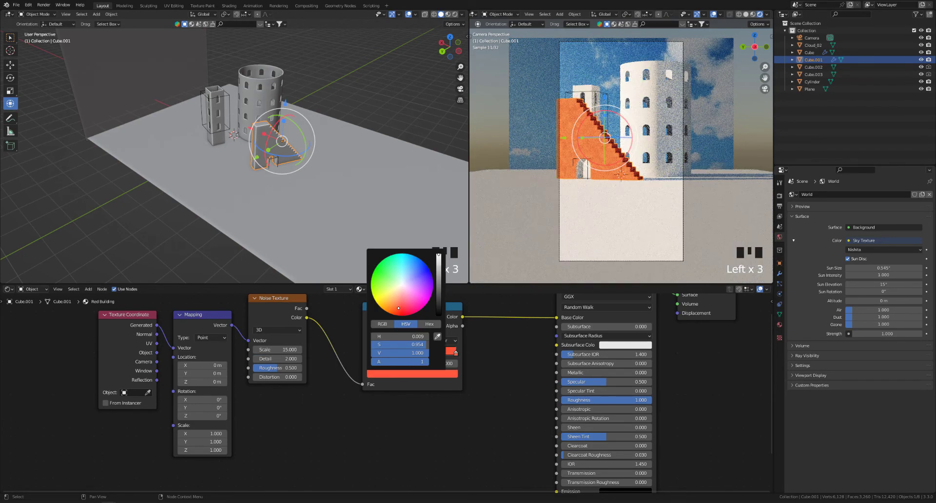
left_click_drag(438, 255, 439, 269)
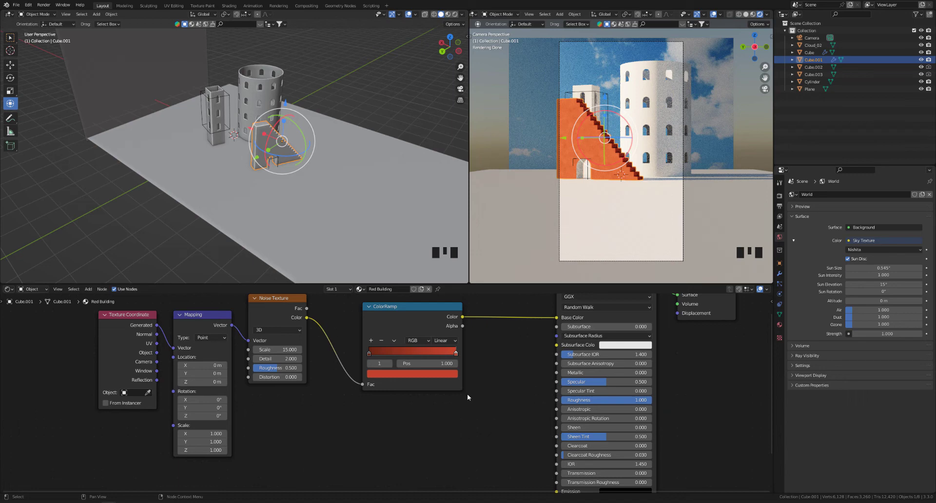
Step: Add a Voronoi Texture node in the free space below the Noise Texture
scroll(424, 411, "down", 1)
middle_click_drag(424, 411, 467, 378, "shift")
scroll(467, 378, "down", 1)
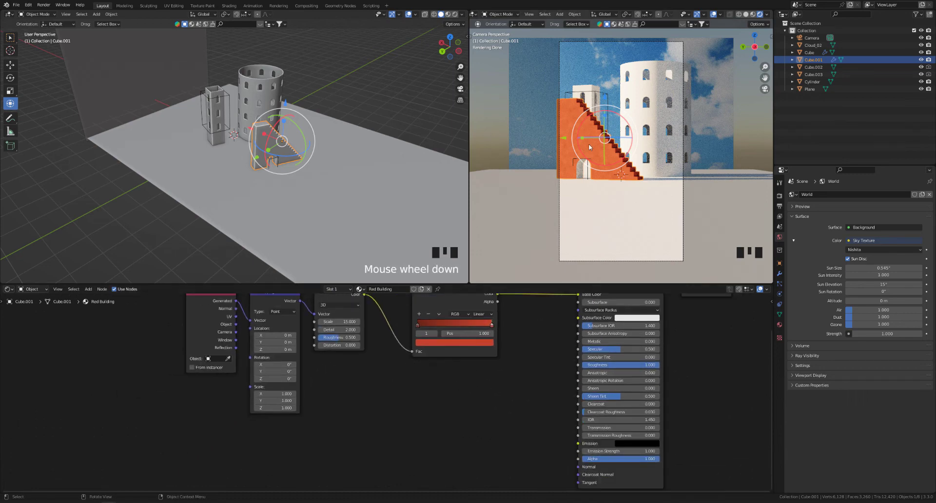
left_click_drag(512, 391, 178, 332)
left_click(487, 381)
middle_click_drag(491, 383, 490, 368, "shift")
scroll(398, 382, "down", 1)
middle_click_drag(398, 382, 391, 388, "shift")
key("shift+a")
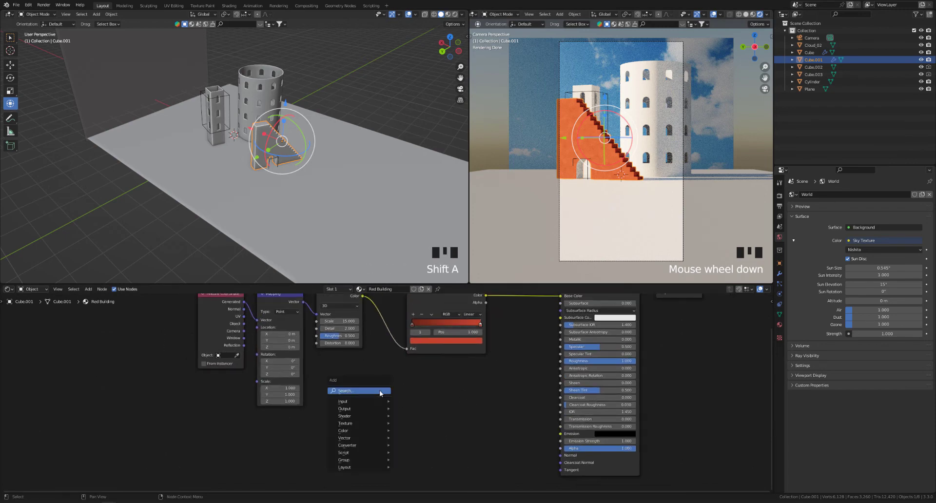
left_click(380, 391)
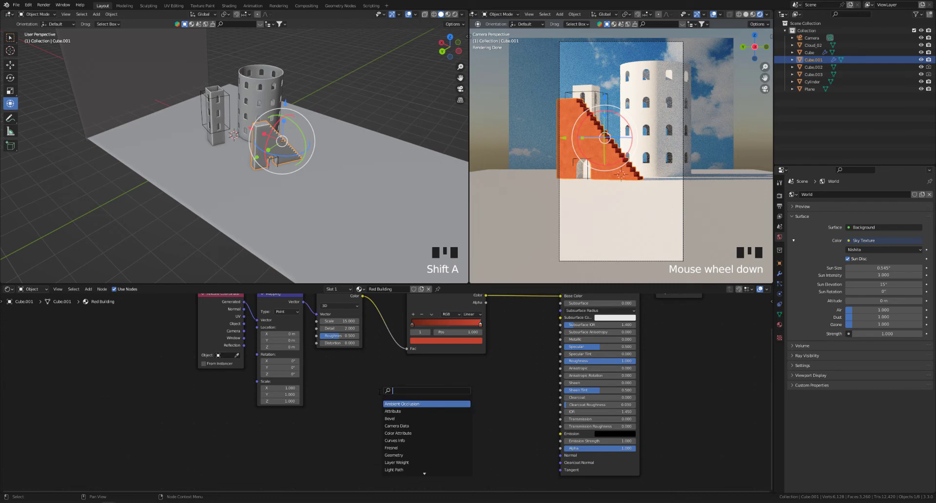
type("voro")
key("Return")
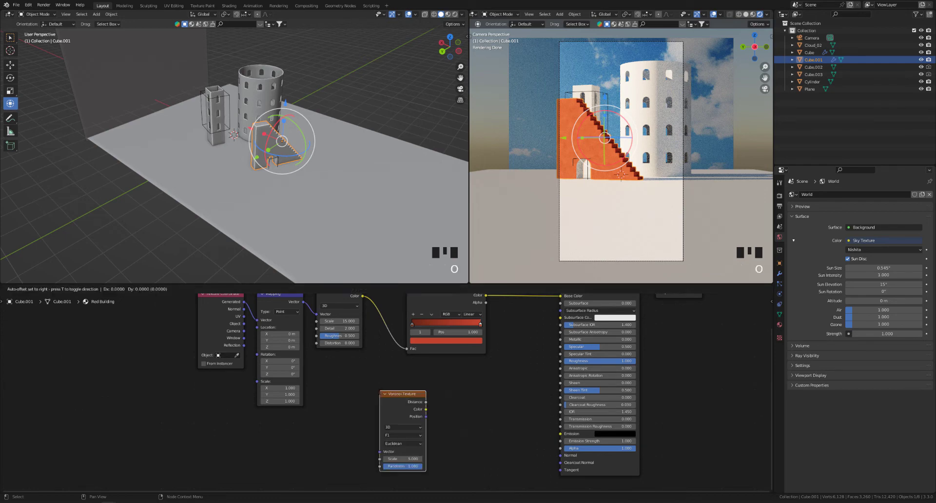
left_click(332, 390)
Step: Add a second ColorRamp beside the Voronoi Texture and link the Voronoi's Color to its Fac
key("shift+a")
left_click(431, 400)
type("ramp")
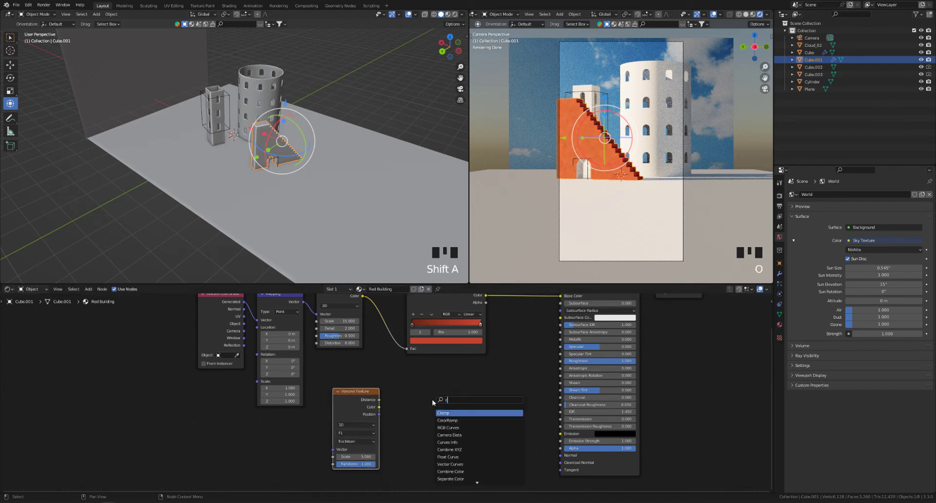
key("Return")
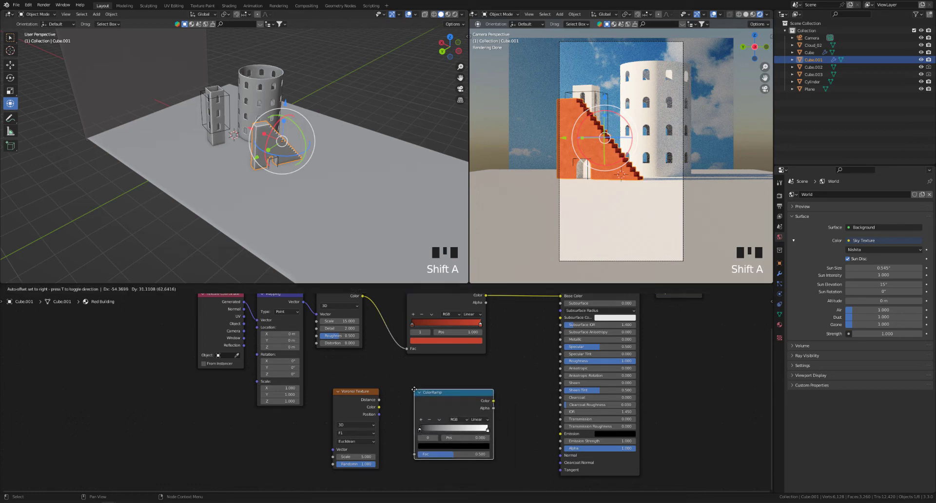
left_click(414, 392)
left_click_drag(379, 407, 415, 454)
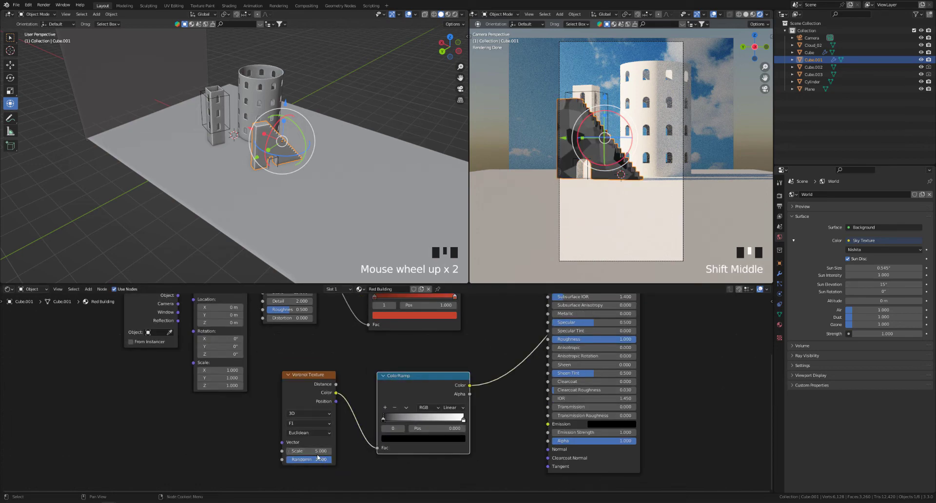
Step: Set the Voronoi Texture's Scale to 200 and tighten its ColorRamp, with the black stop at about 0.482 and the white stop at 0.755
left_click(314, 450)
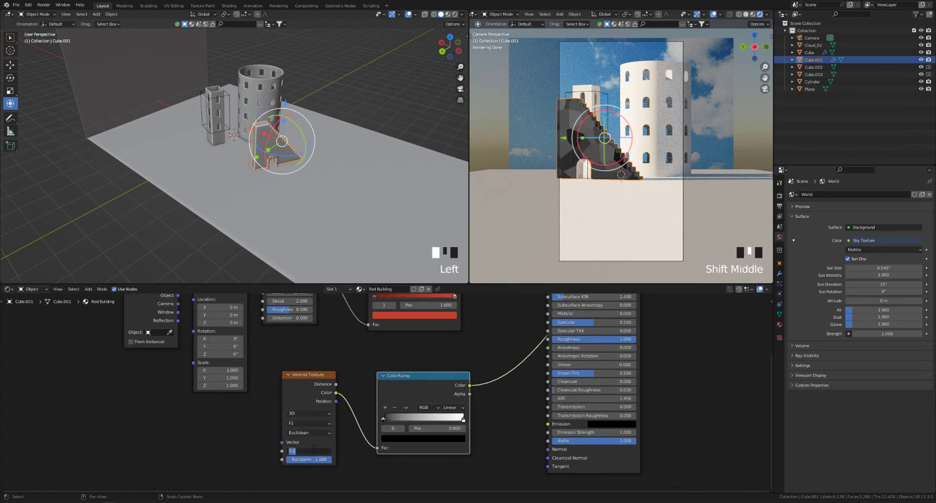
type("200")
key("Return")
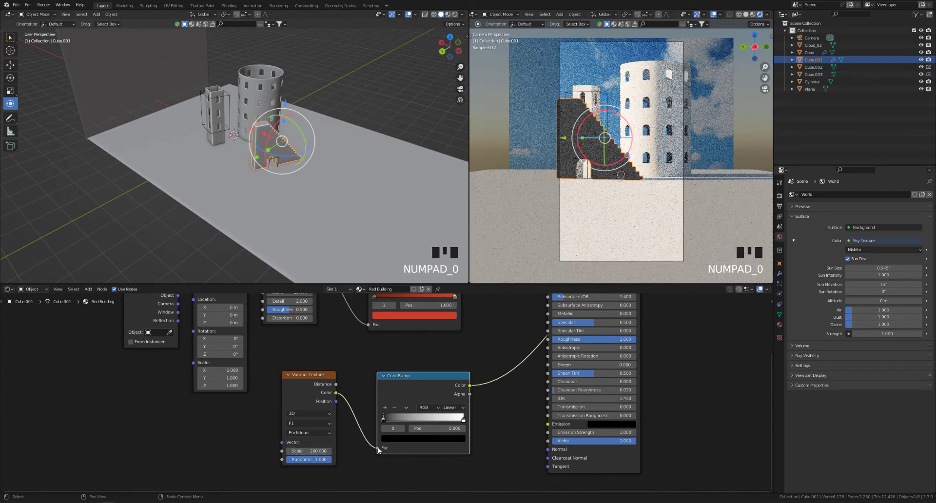
left_click_drag(385, 422, 423, 422)
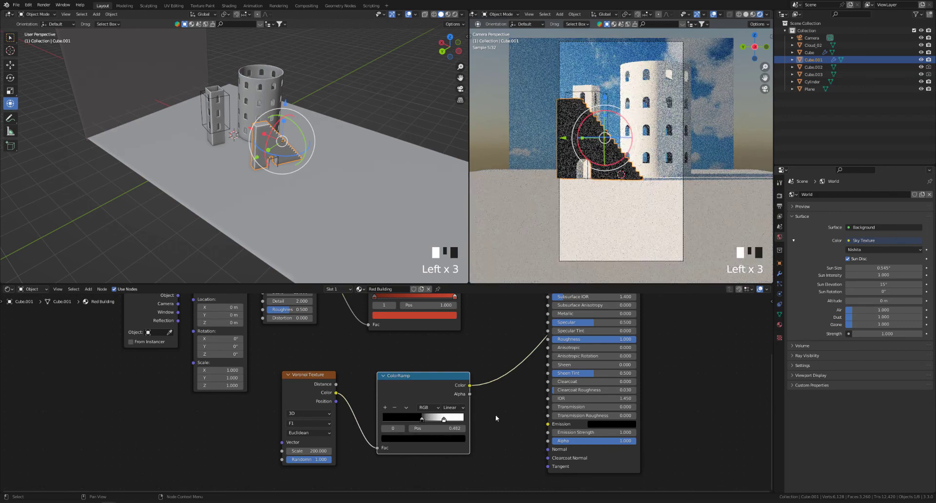
Step: Move the Voronoi Texture and its ColorRamp aside and insert a Bump node after them, with the ColorRamp's Color feeding its Height
middle_click_drag(328, 377, 224, 413, "shift")
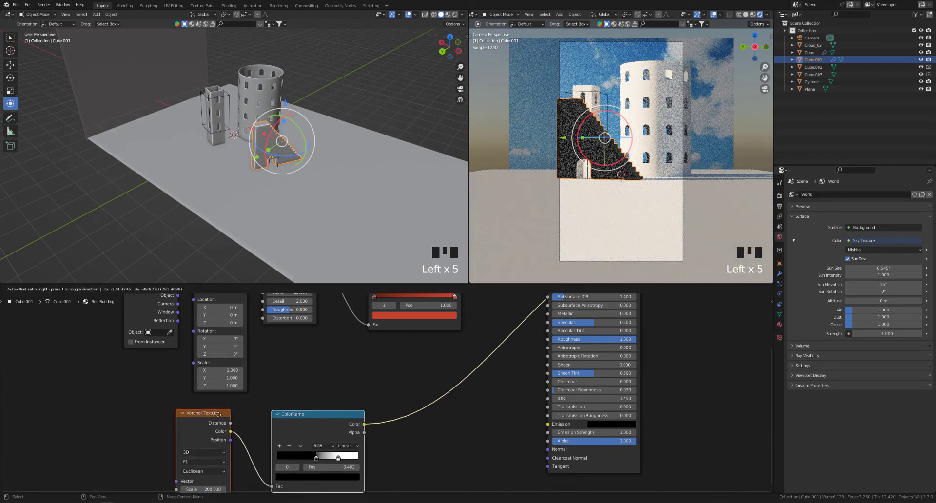
middle_click_drag(431, 427, 428, 416, "shift")
key("shift+a")
left_click(445, 414)
type("bum")
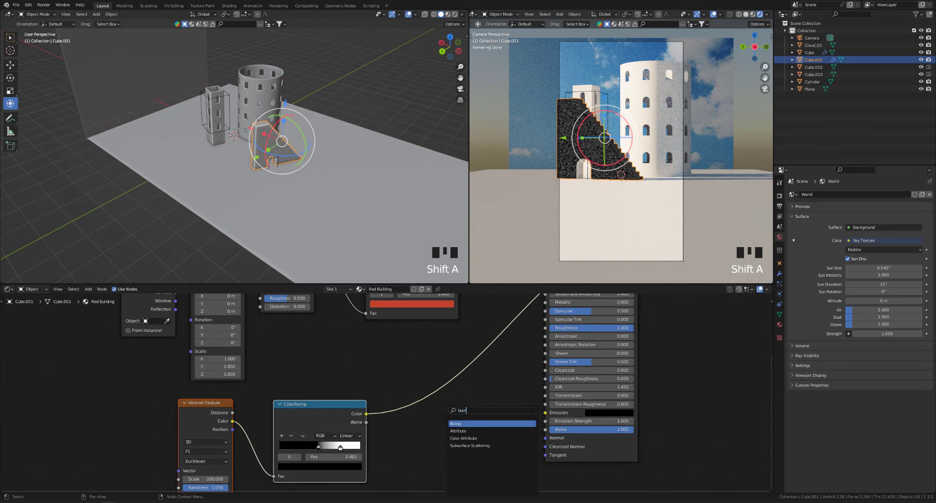
key("Return")
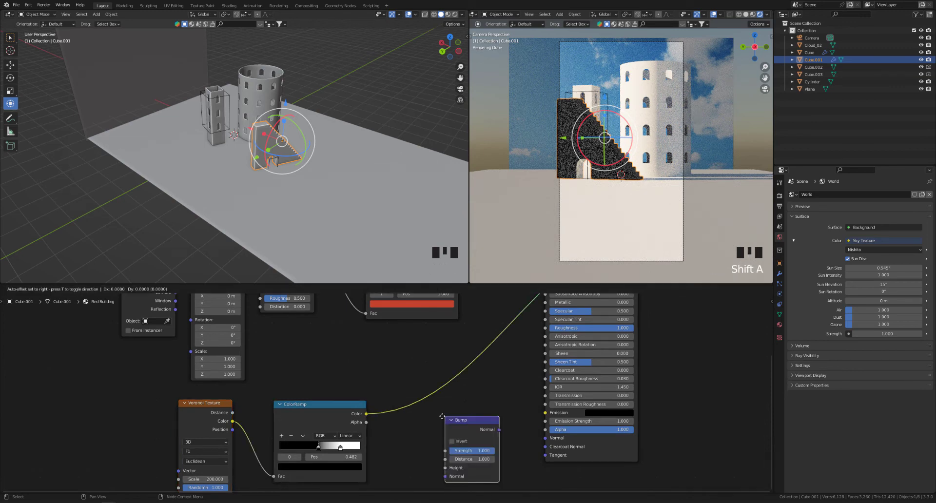
left_click(425, 379)
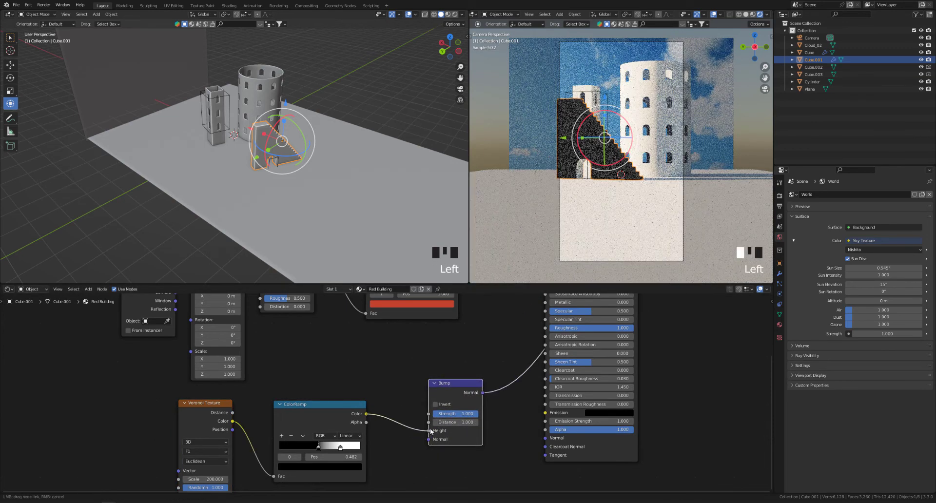
Step: Link the Bump's Normal output to the Principled BSDF's Normal input and set the Bump Strength to 0.233
left_click_drag(482, 393, 521, 425)
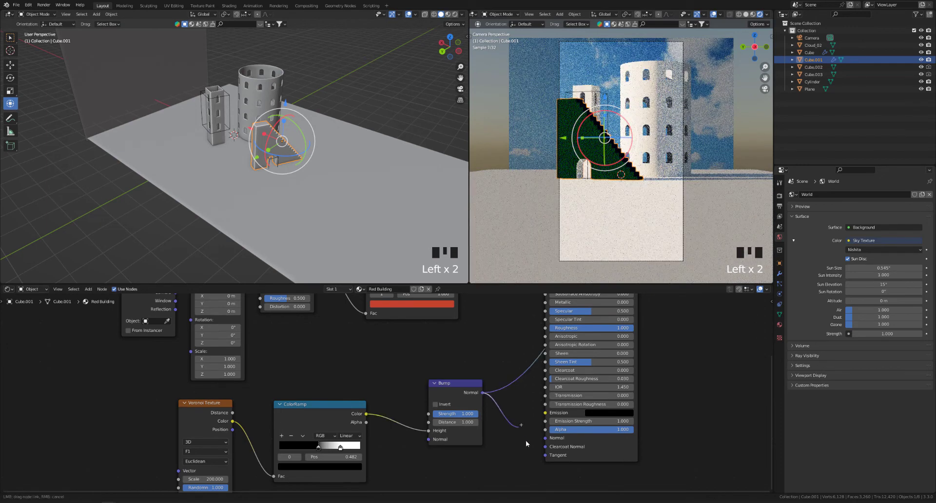
left_click_drag(550, 454, 545, 438)
left_click_drag(467, 413, 463, 413)
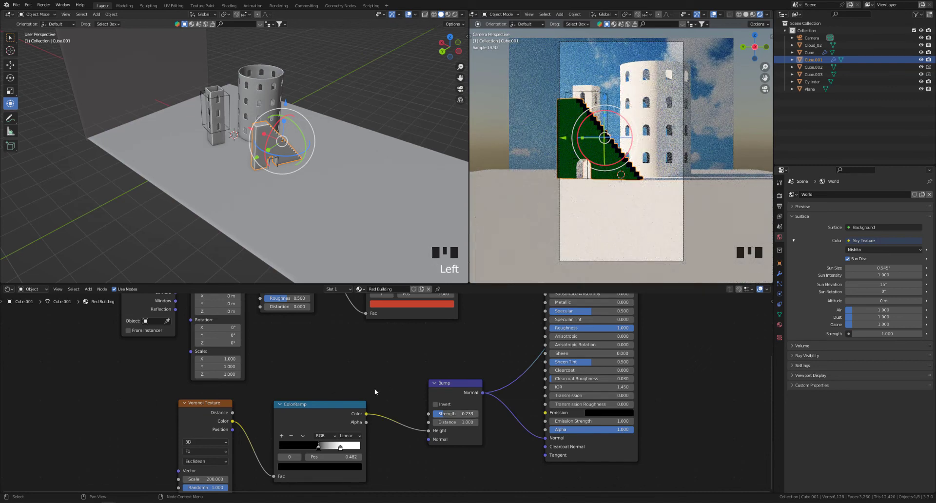
Step: Send the Principled BSDF to the Material Output so the full shaded material is displayed again
middle_click_drag(375, 392, 401, 373, "shift")
middle_click_drag(498, 379, 531, 399, "shift")
middle_click_drag(651, 410, 626, 340, "shift")
left_click(557, 435, "ctrl+shift")
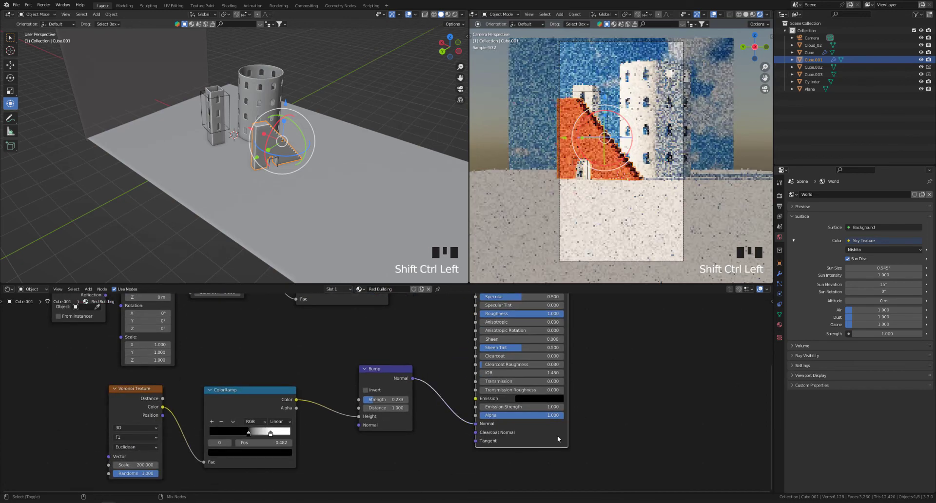
Step: Darken the white stop of the Voronoi's ColorRamp to a light grey to soften the bump
middle_click_drag(600, 397, 584, 465, "shift")
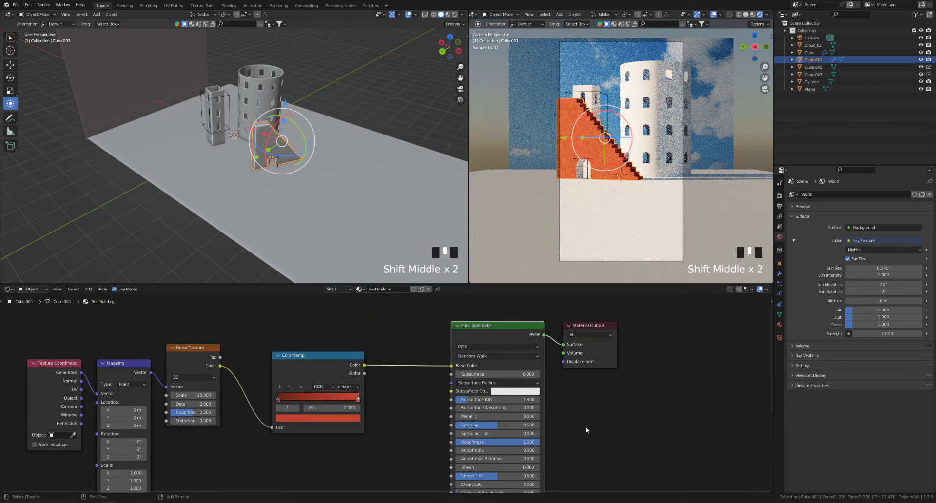
middle_click_drag(585, 427, 635, 341, "shift")
middle_click_drag(457, 367, 474, 339, "shift")
middle_click_drag(423, 393, 466, 350, "shift")
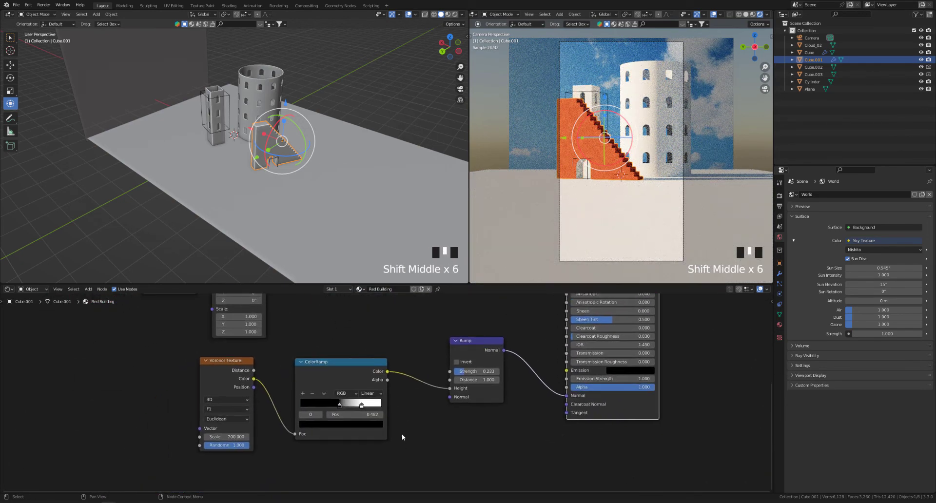
middle_click_drag(402, 433, 418, 426, "shift")
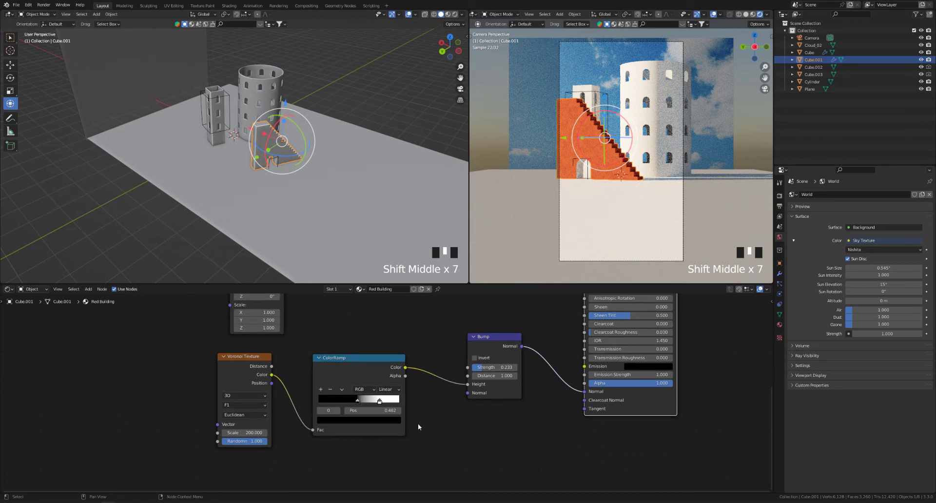
left_click(380, 402)
left_click(372, 420)
left_click(372, 420)
left_click(374, 422)
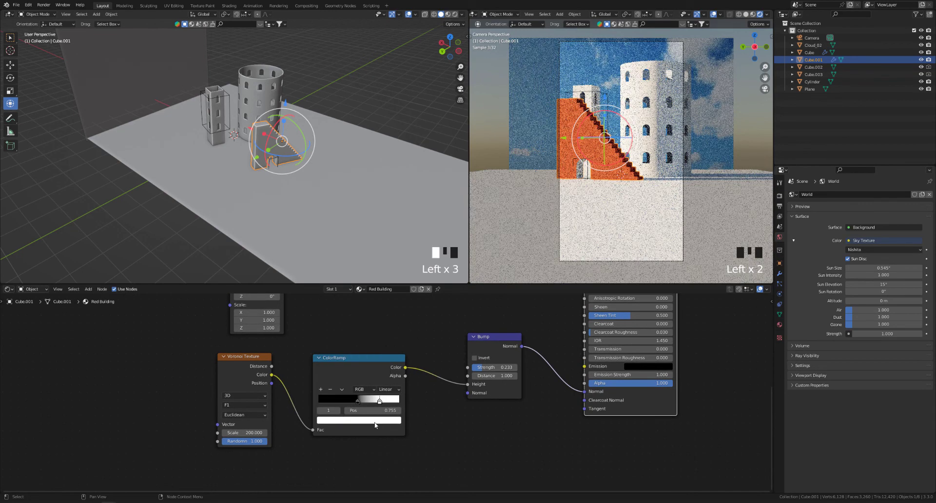
left_click_drag(383, 317, 383, 331)
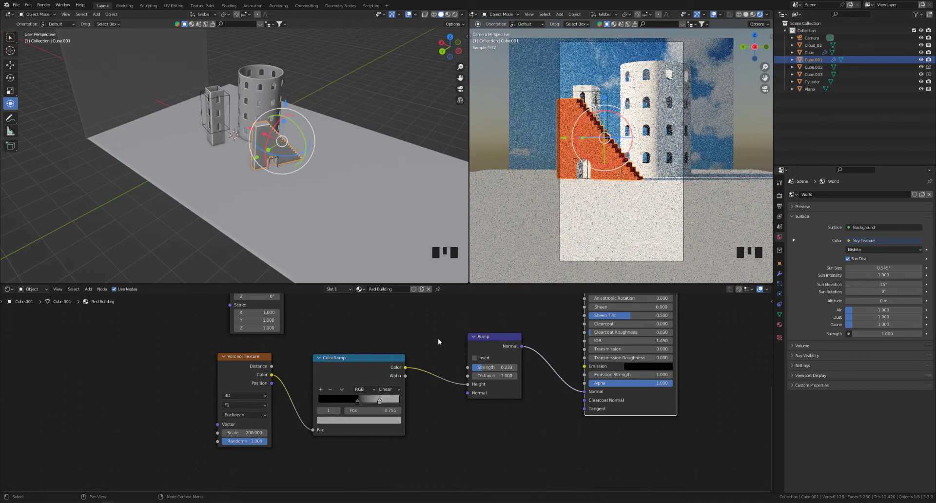
left_click(438, 339)
Step: Darken the first stop of the Noise Texture's ColorRamp by lowering its color value
middle_click_drag(431, 338, 424, 366, "shift")
middle_click_drag(420, 312, 416, 364, "shift")
middle_click_drag(407, 335, 404, 359, "shift")
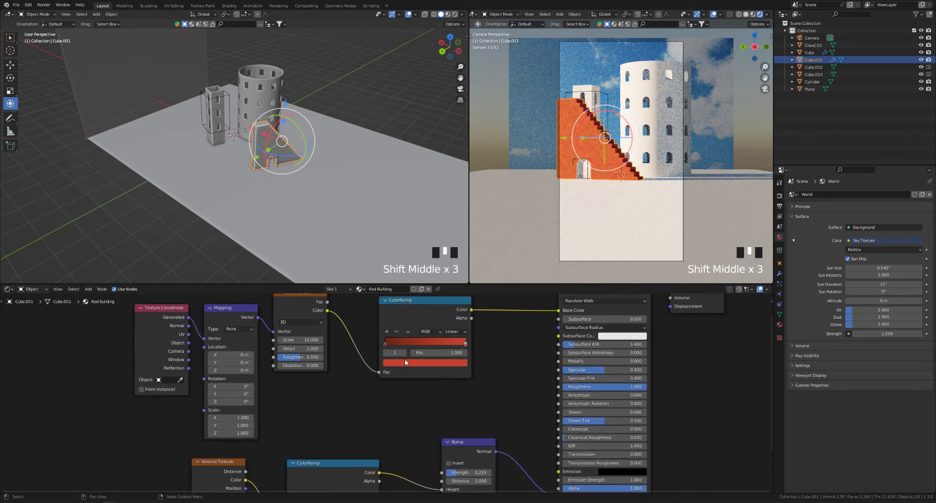
left_click(385, 343)
left_click(399, 363)
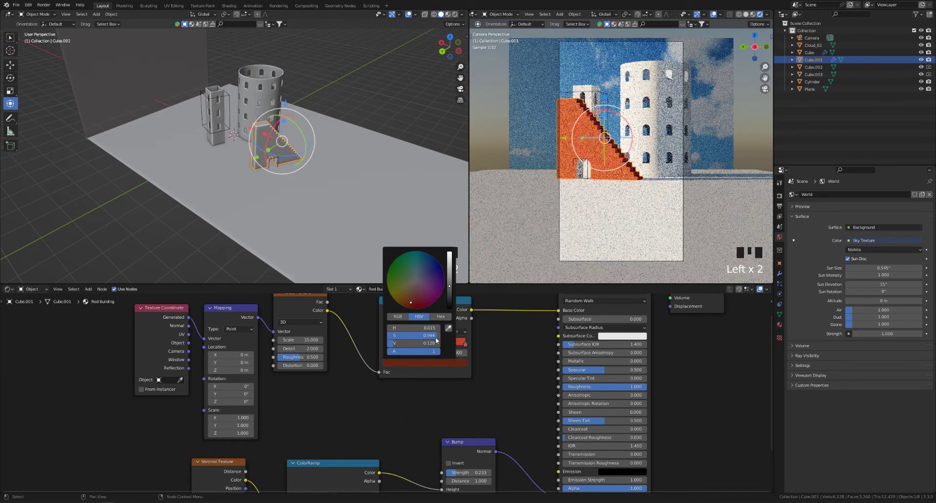
left_click_drag(449, 292, 448, 295)
Step: Darken the last stop of the Noise Texture's ColorRamp to a deep red by adjusting its color value
left_click(466, 344)
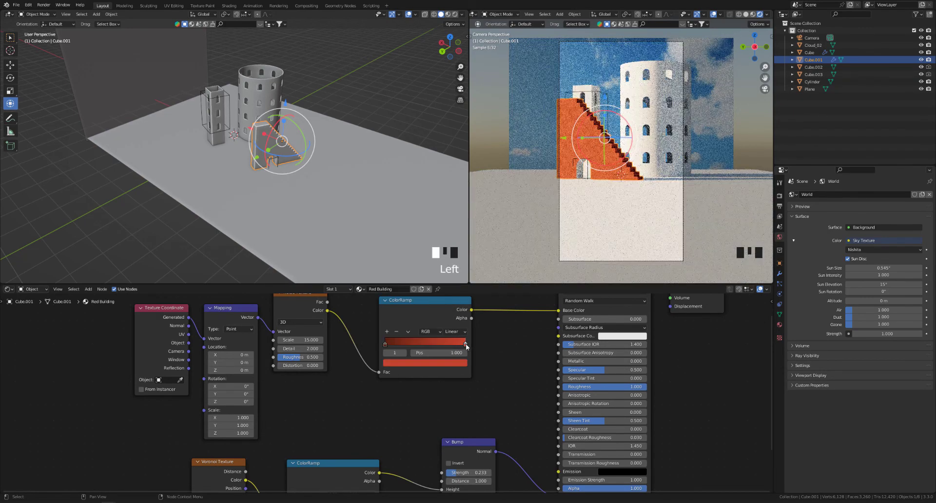
left_click(462, 364)
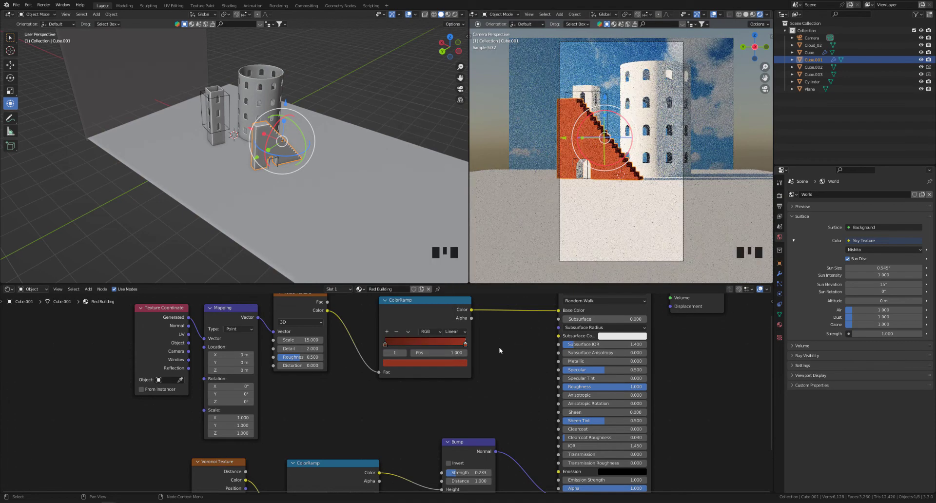
left_click(466, 344)
left_click(458, 363)
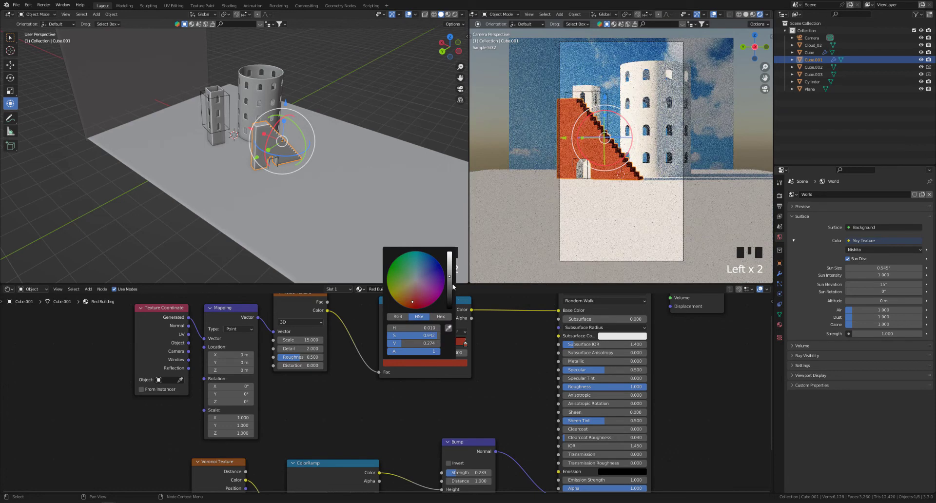
left_click(450, 276)
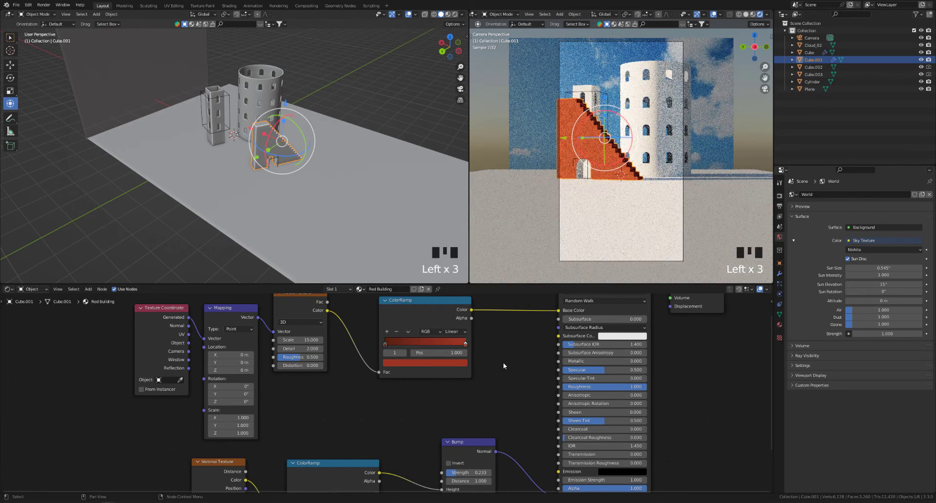
Step: Assign the Red Building material to the round tower and make an independent copy of it for that object
scroll(503, 362, "down", 4)
left_click(653, 140)
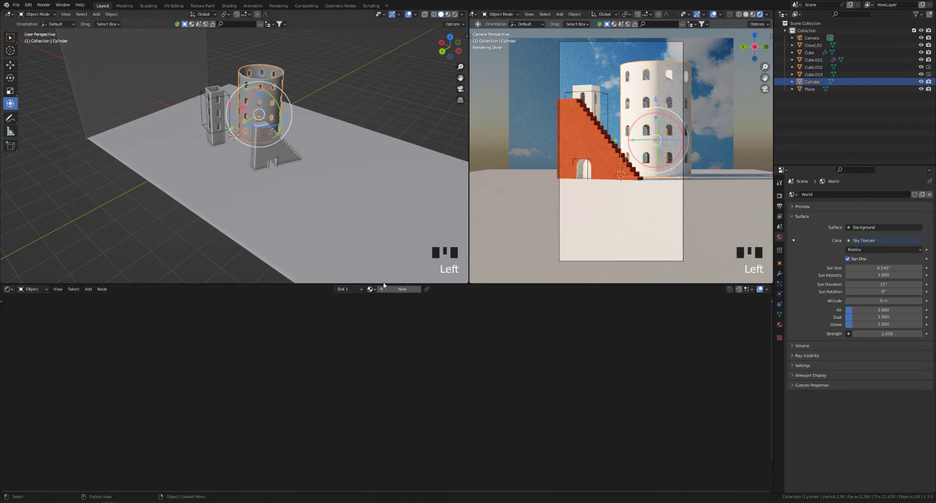
left_click(370, 289)
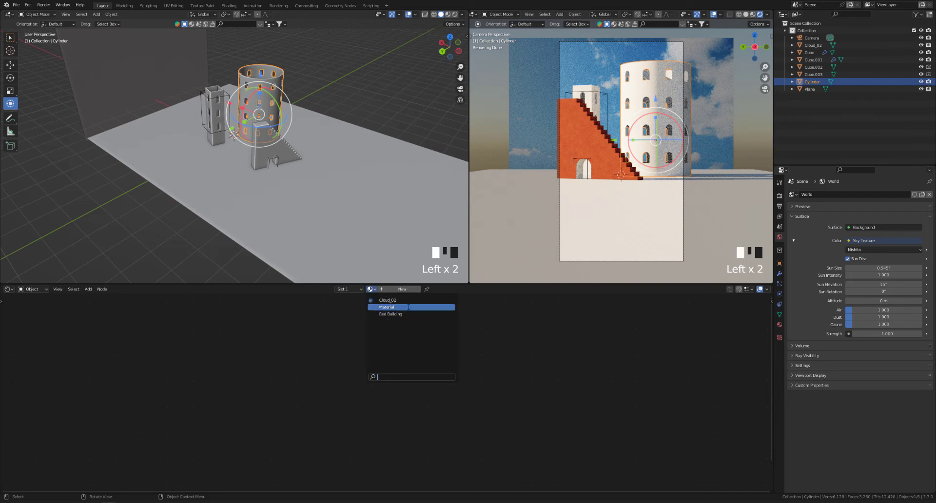
left_click(408, 313)
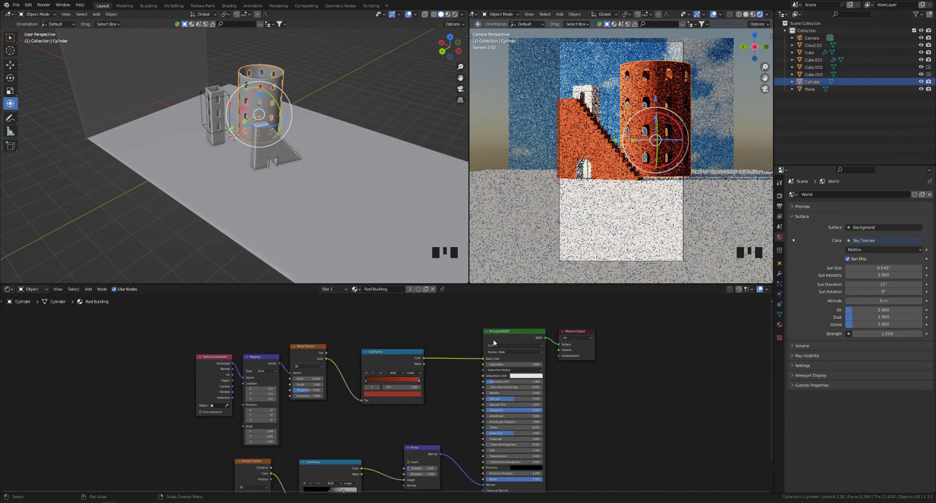
left_click(426, 289)
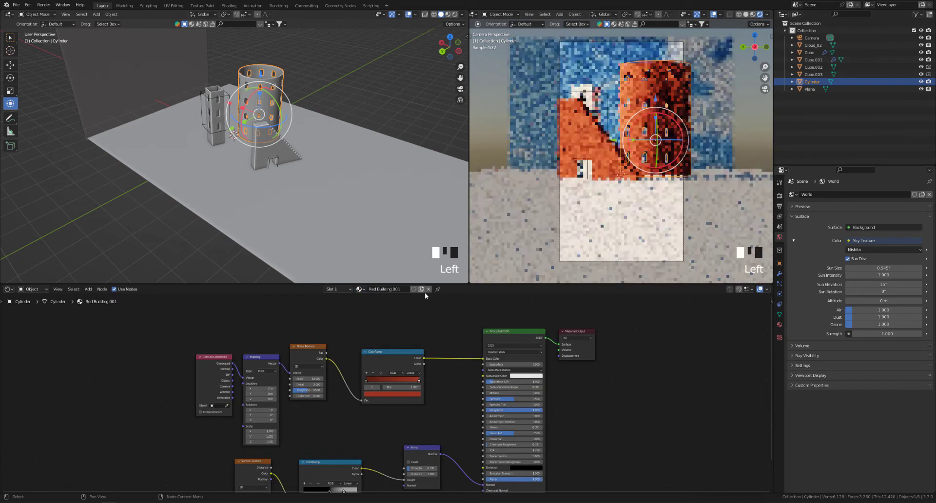
left_click(599, 399)
Step: Shift the noise color nodes away from the shader and insert a Hue Saturation Value node between the ColorRamp and Base Color
middle_click_drag(613, 402, 648, 404, "shift")
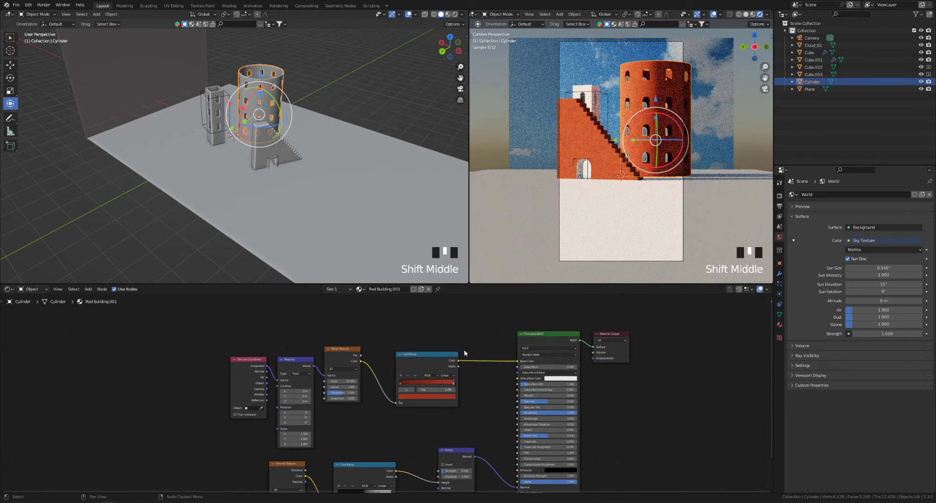
left_click_drag(467, 347, 211, 410)
left_click_drag(405, 351, 329, 352)
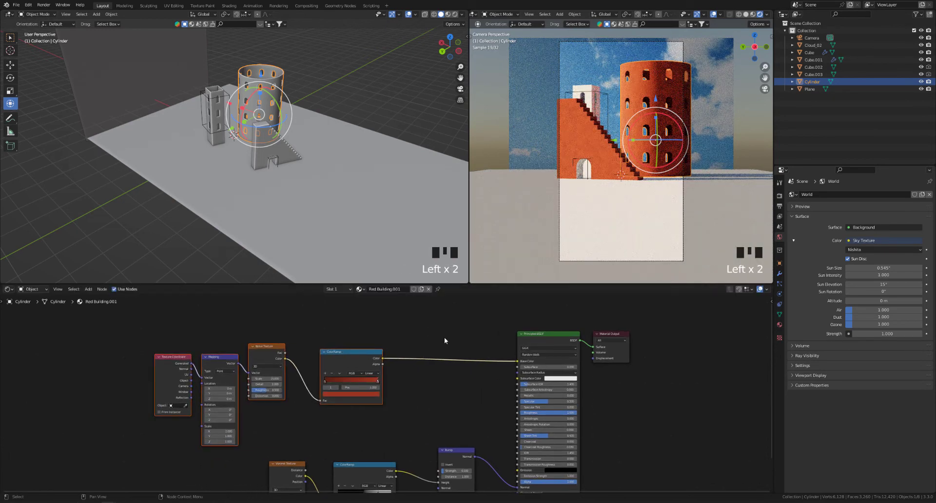
key("shift+a")
left_click(445, 336)
type("hue")
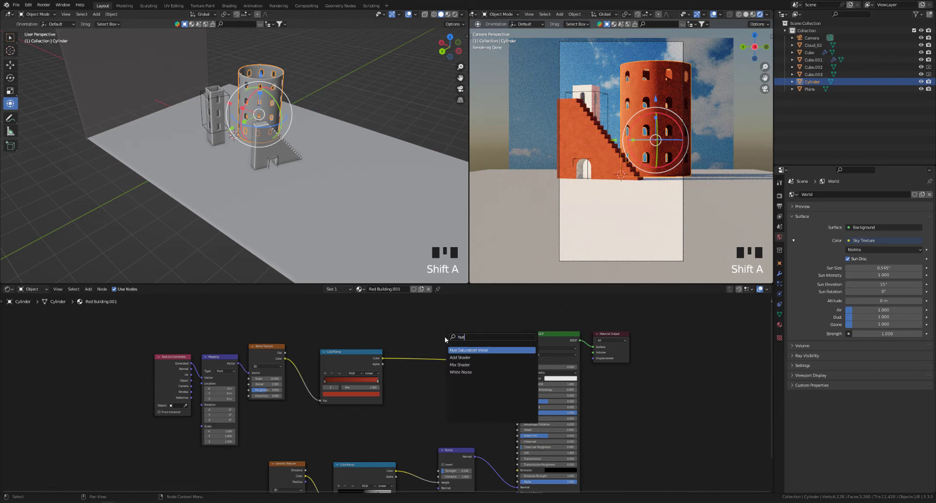
key("Return")
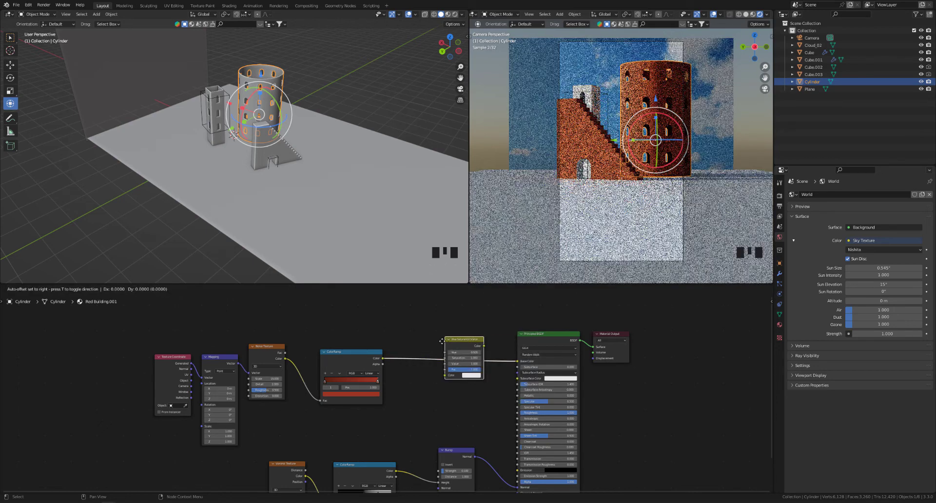
left_click(439, 346)
scroll(436, 344, "up", 8)
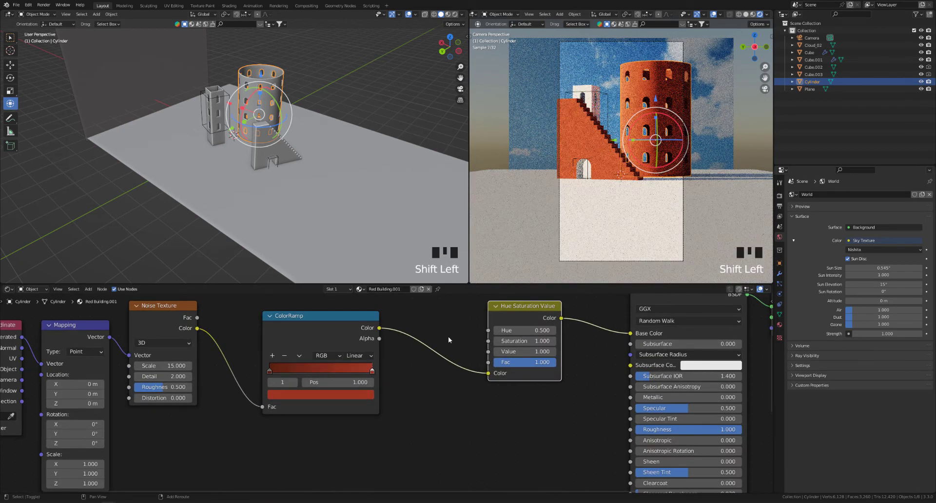
Step: Set the Hue of the Hue Saturation Value node to 0.540, turning the round tower yellow-orange
middle_click_drag(448, 336, 446, 371, "shift")
mouse_move(507, 363)
left_mouse_down("shift")
mouse_move(454, 363)
mouse_move(527, 363)
mouse_move(512, 363)
left_mouse_up("shift")
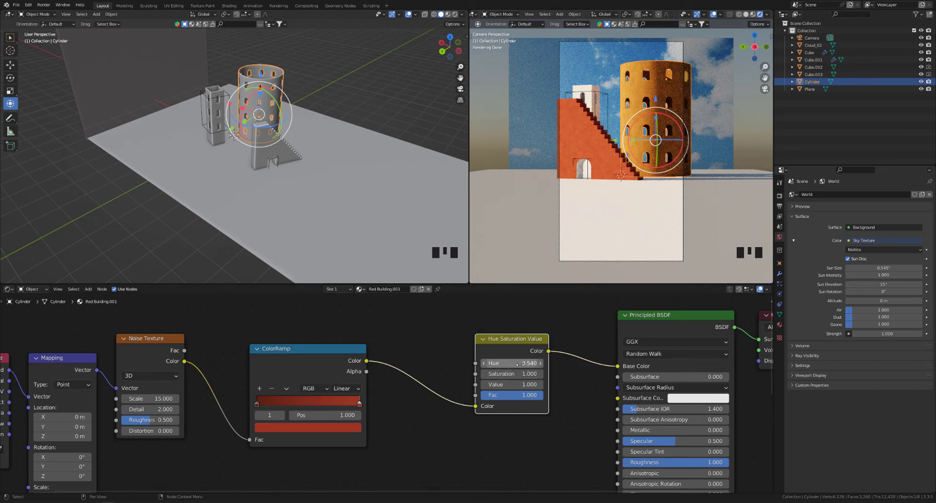
left_click_drag(518, 363, 518, 363)
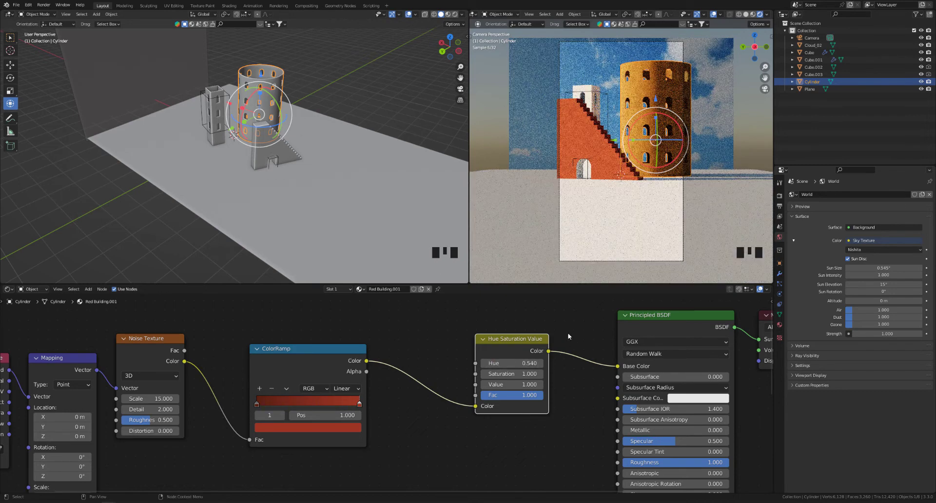
left_click(568, 332)
left_click(592, 334)
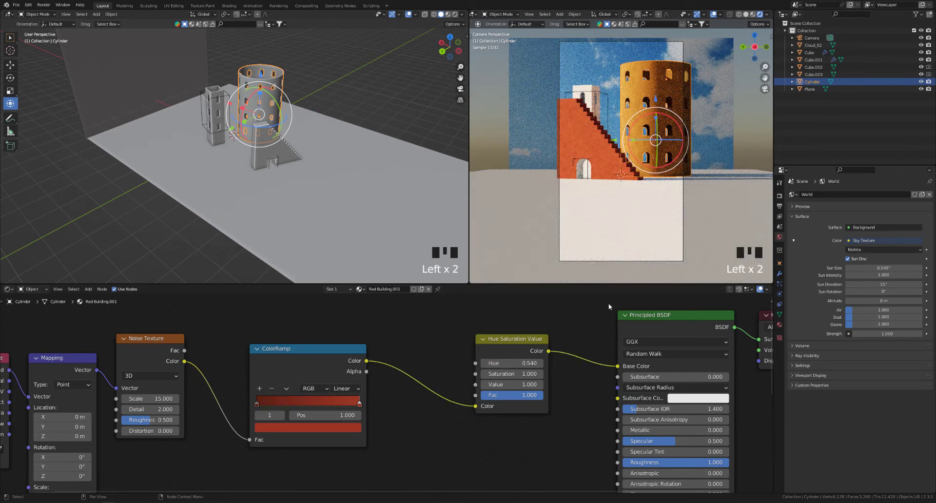
Step: Assign the Red Building material to the small square tower behind the staircase
left_click(595, 88)
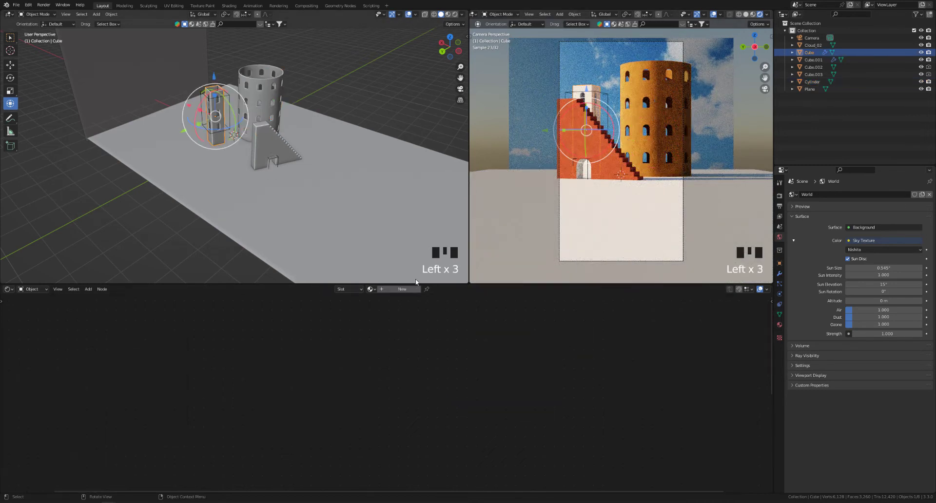
left_click(371, 289)
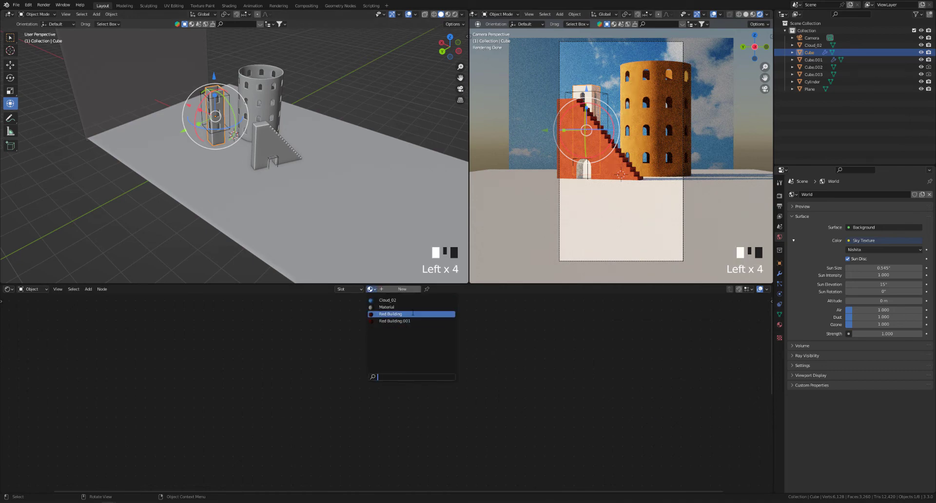
left_click(402, 314)
Step: Rename the round tower's material as Orange Building
left_click(663, 120)
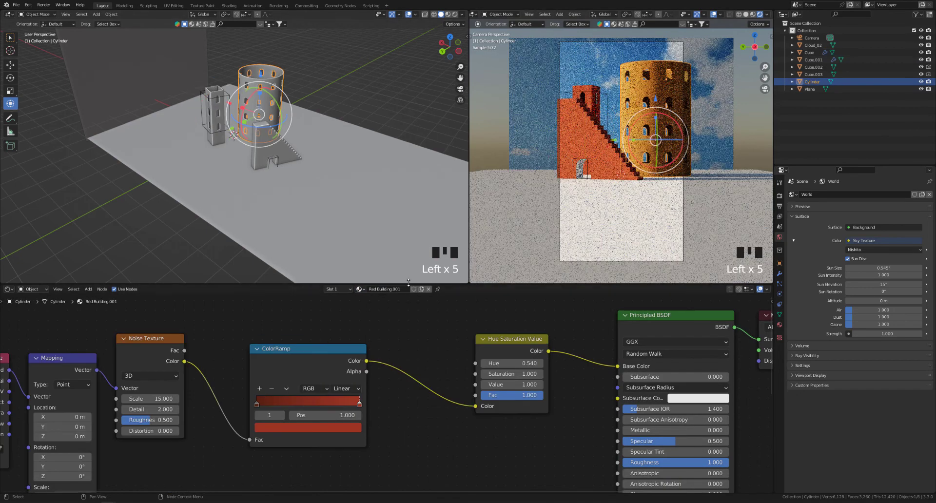
left_click(390, 289)
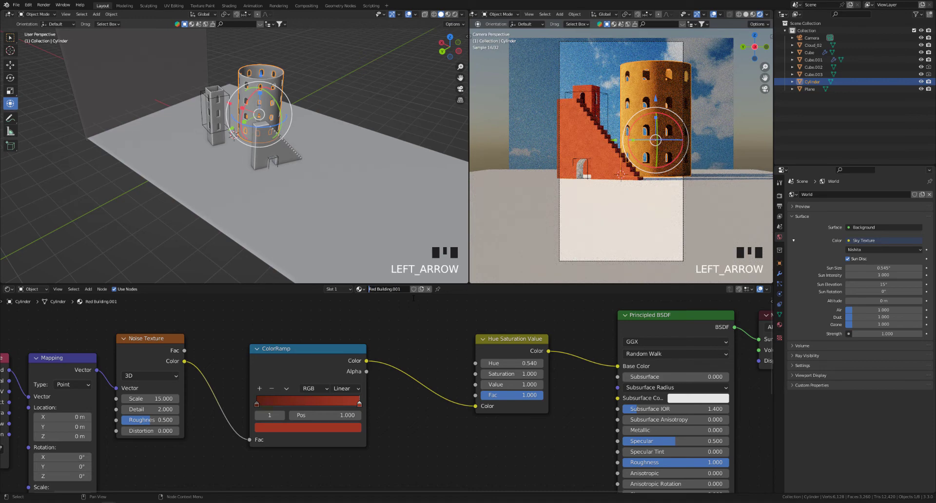
key("ctrl+a")
type("Yel")
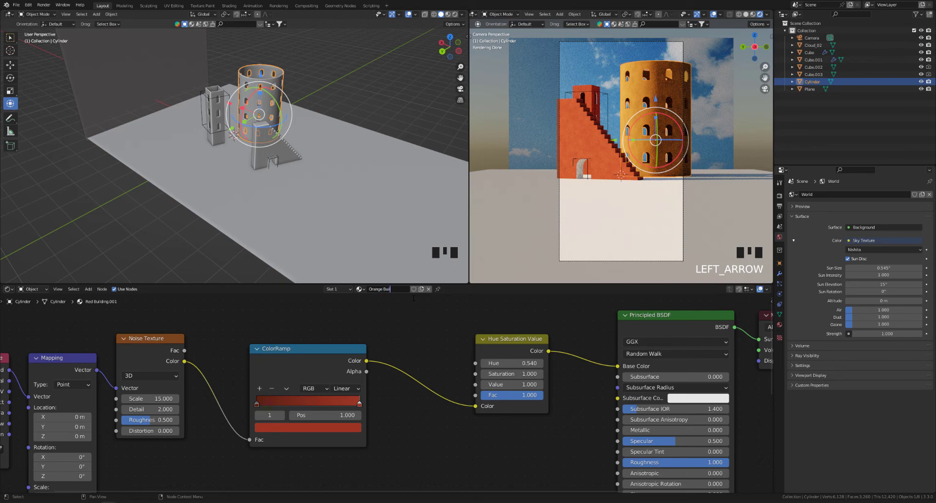
type("lding")
key("Return")
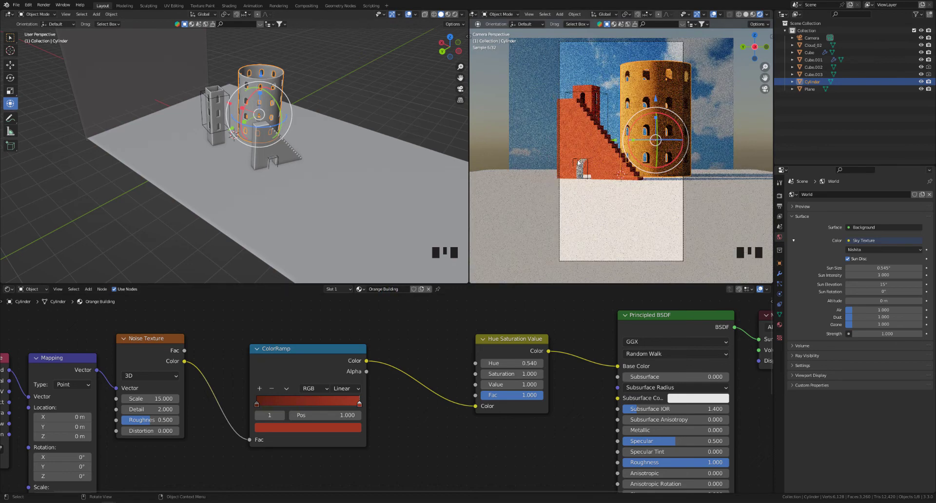
Step: Select the square tower, round tower, tower cutter and staircase building in turn to compare their assigned materials
left_click(591, 91)
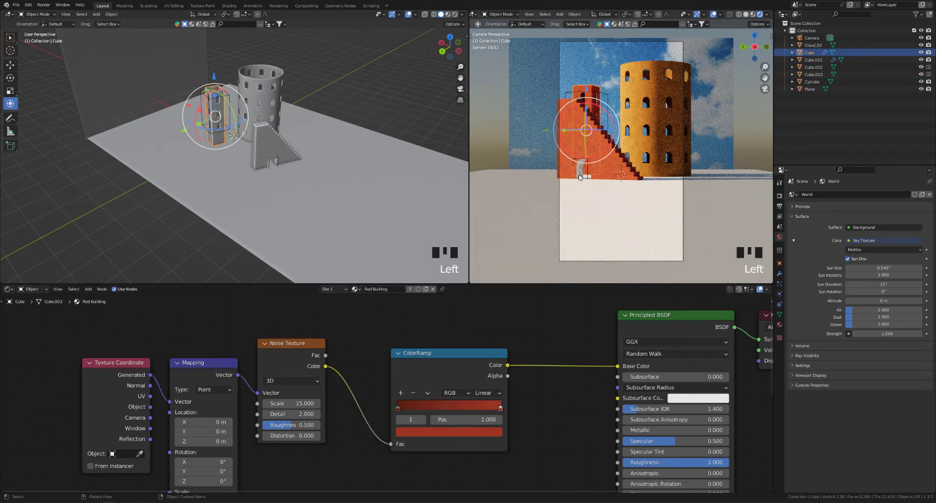
scroll(580, 177, "up", 2)
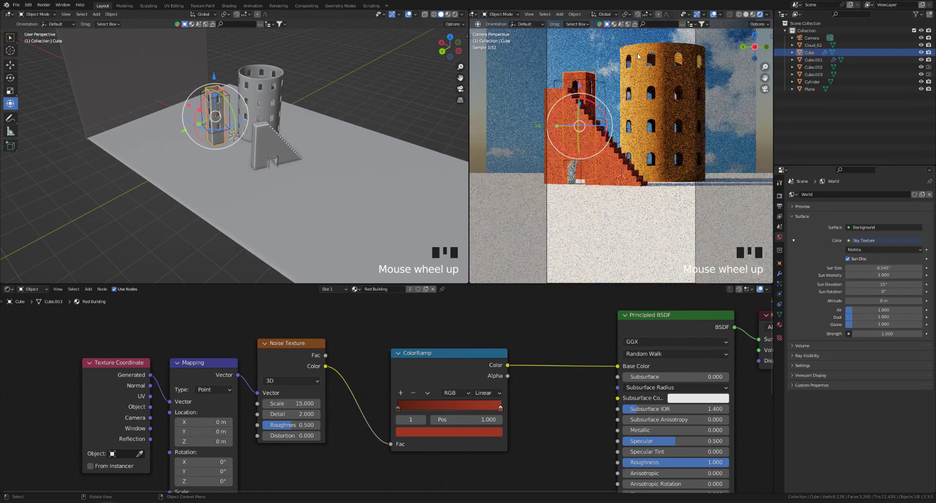
left_click(628, 121)
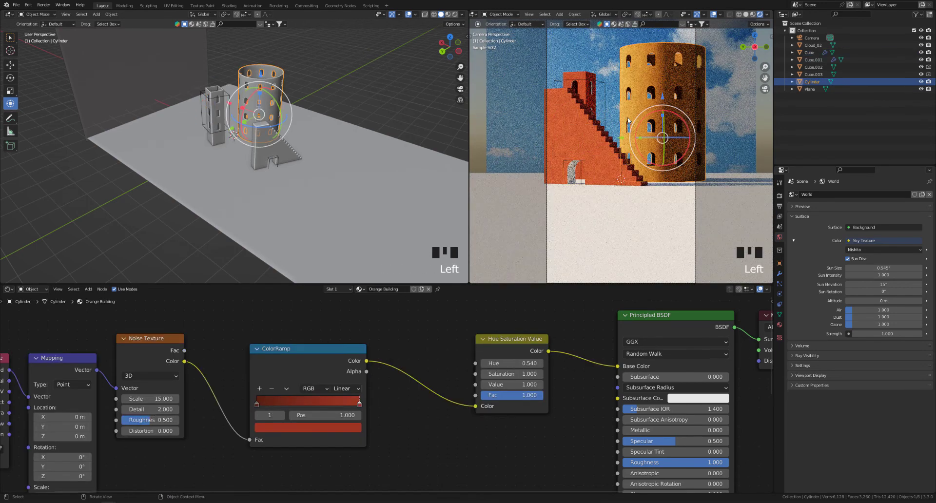
left_click(578, 79)
left_click(565, 80)
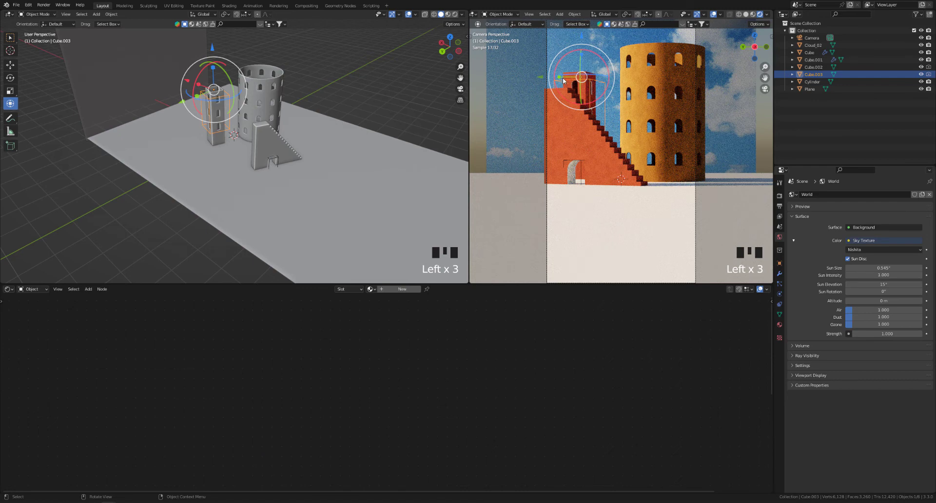
left_click(604, 106)
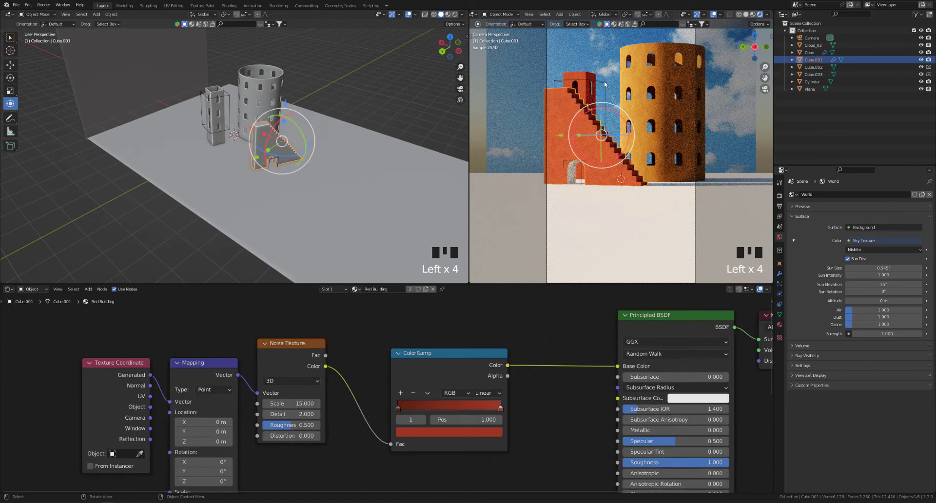
Step: Check the modifiers of the square tower and its Boolean cutter, and assign the Red Building material to the cutter
left_click(604, 84)
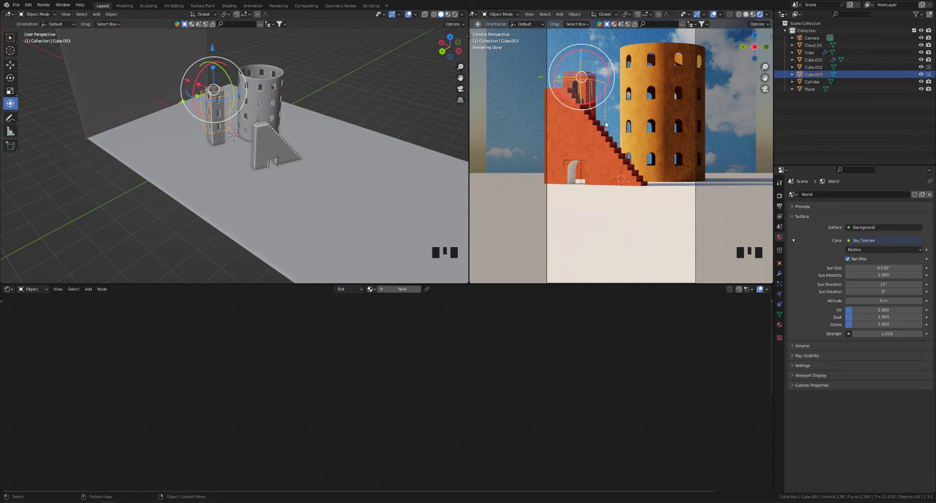
left_click(780, 273)
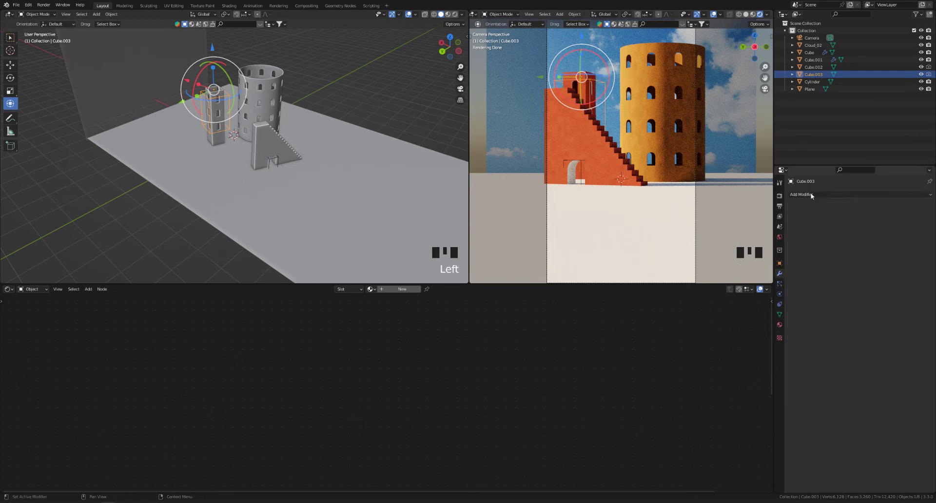
left_click(567, 73)
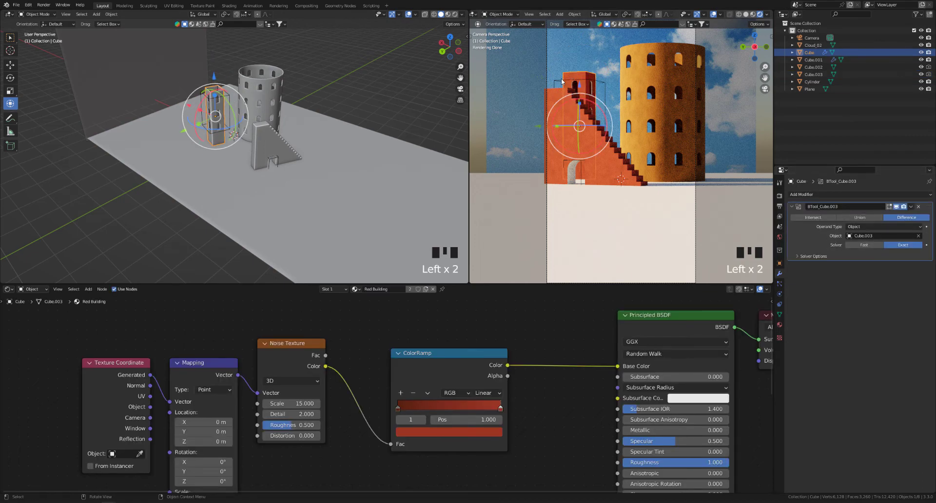
left_click(563, 83)
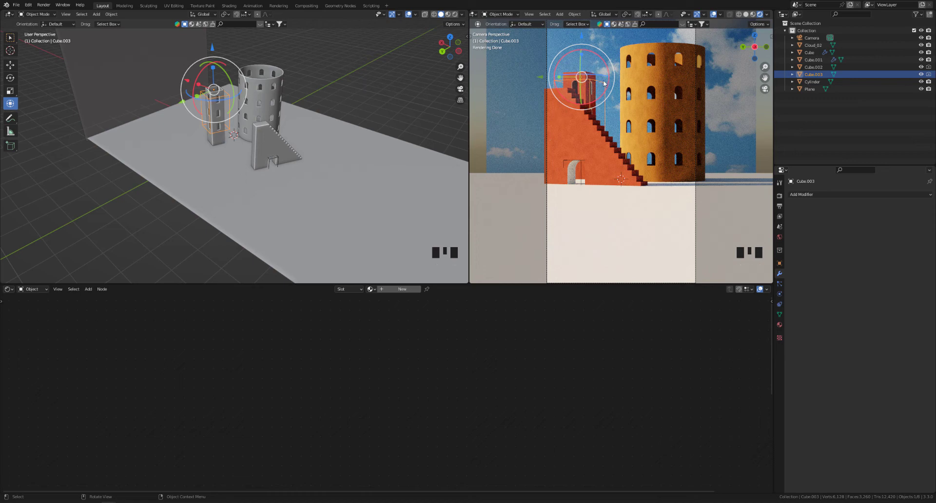
left_click(369, 290)
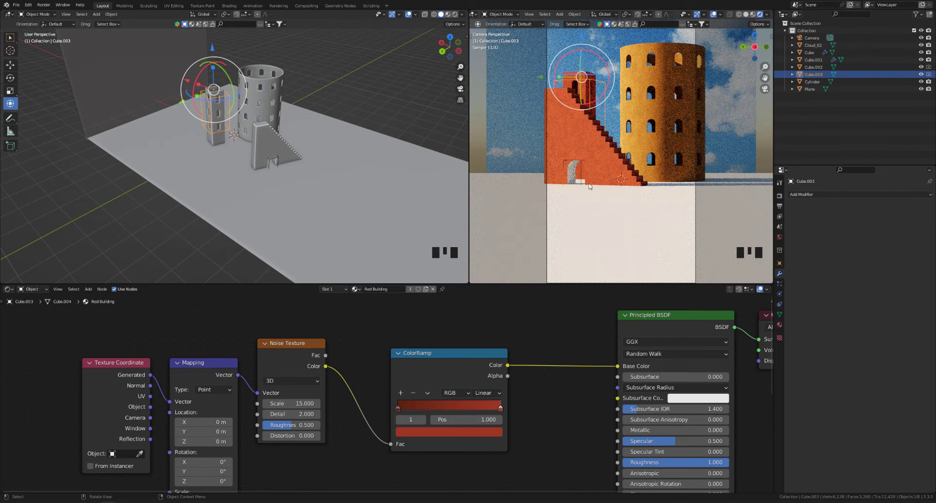
Step: Assign the Orange Building material to the Boolean cutter of the staircase doorway and make it an independent copy
left_click(563, 164)
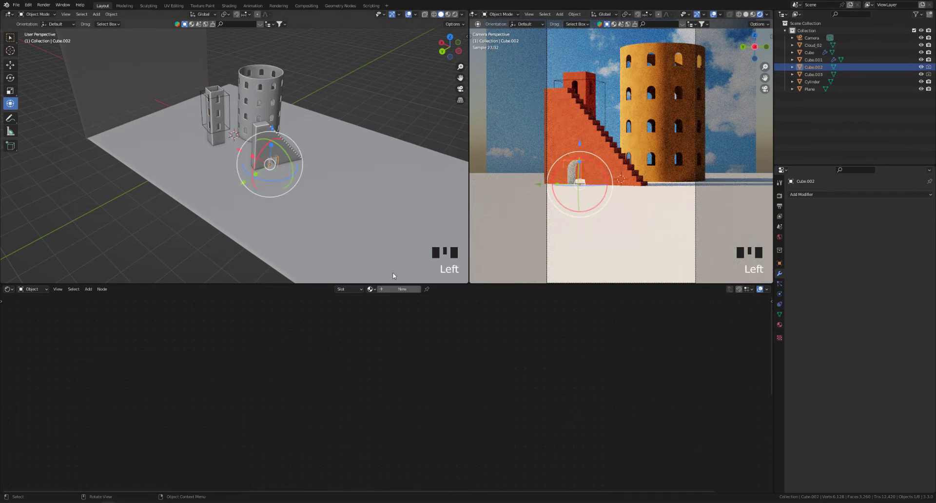
left_click(371, 289)
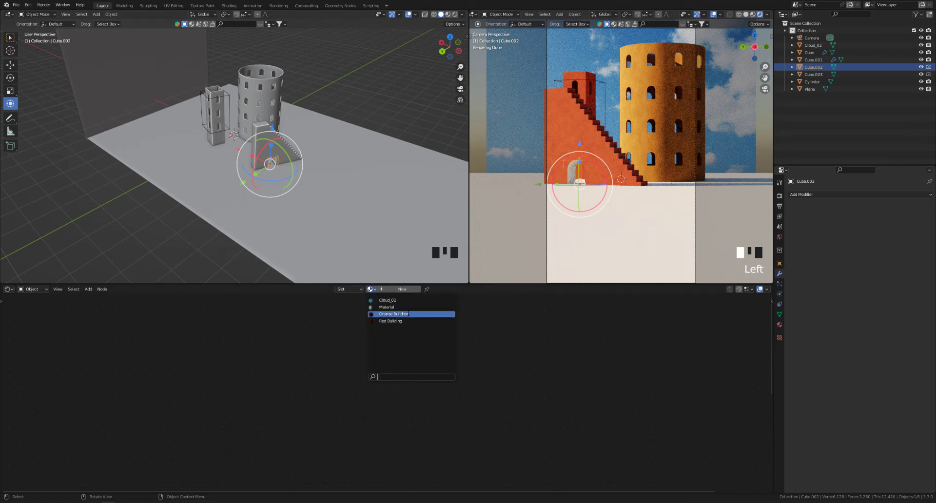
left_click(393, 314)
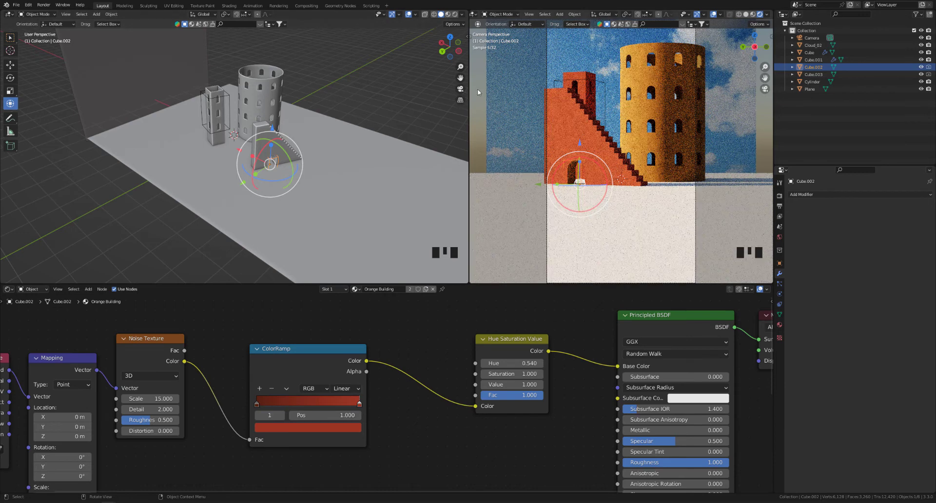
left_click(559, 231)
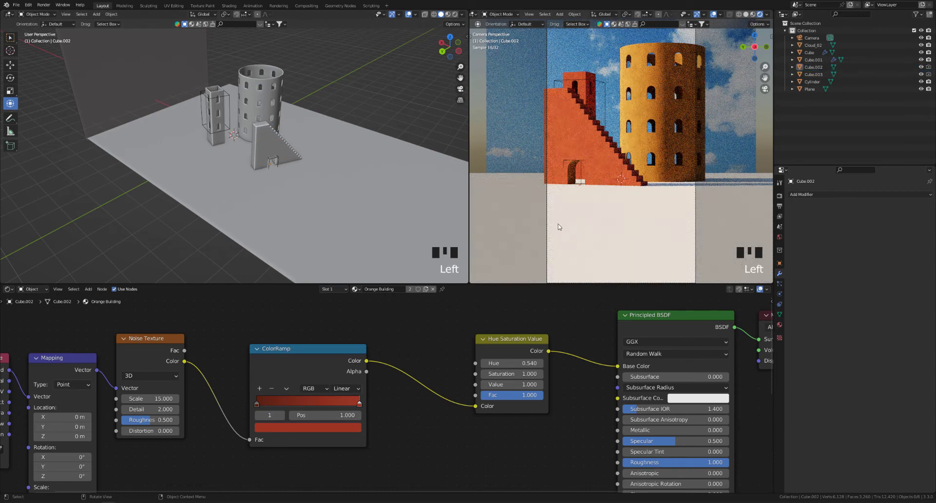
left_click(425, 291)
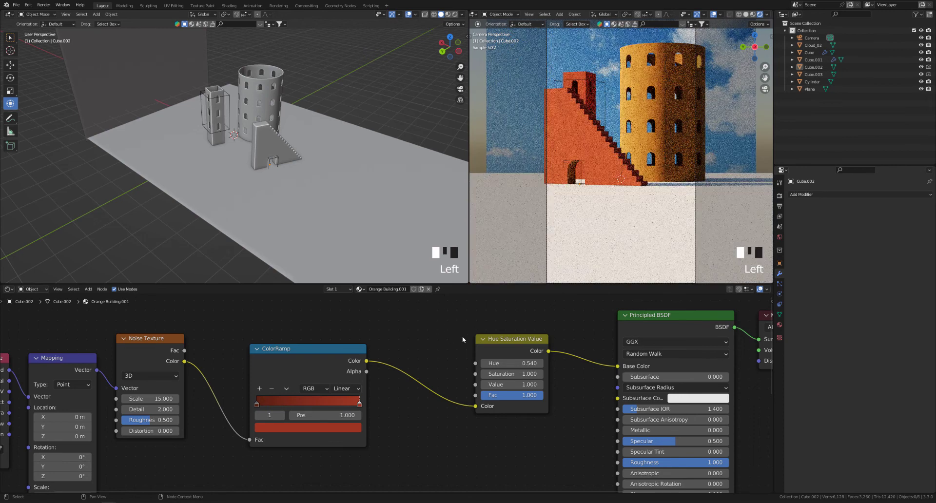
Step: Remove the Hue Saturation Value node from the doorway cutter's material and link the ColorRamp directly to Base Color
scroll(446, 353, "up", 2)
middle_click_drag(456, 349, 439, 367, "shift")
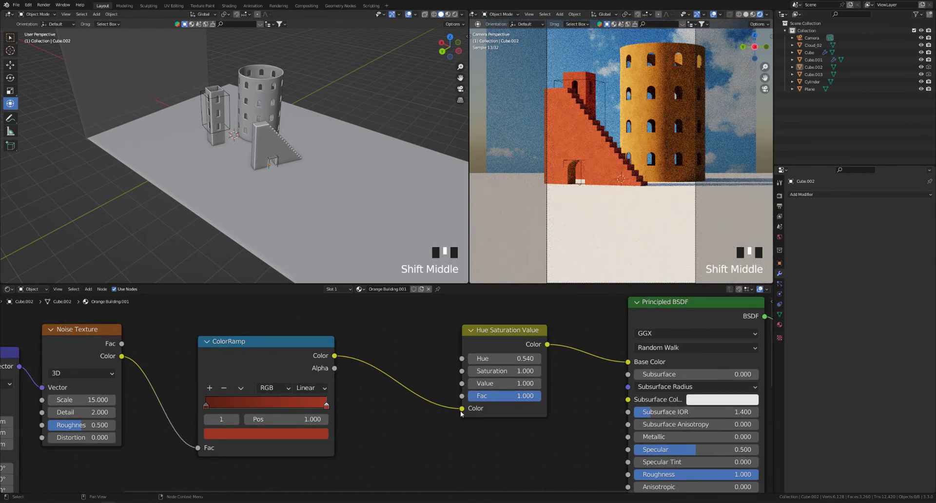
left_click_drag(461, 410, 462, 358)
left_click(528, 332)
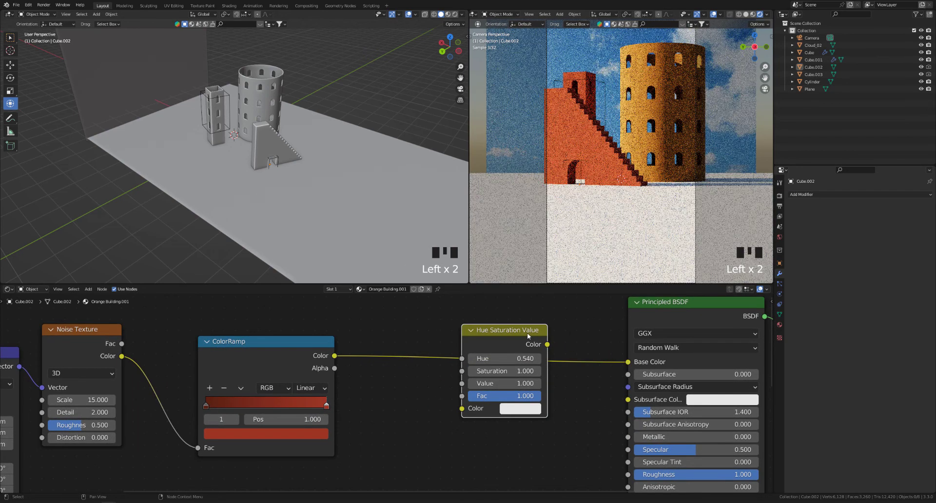
key("Delete")
middle_click_drag(399, 329, 464, 328, "shift")
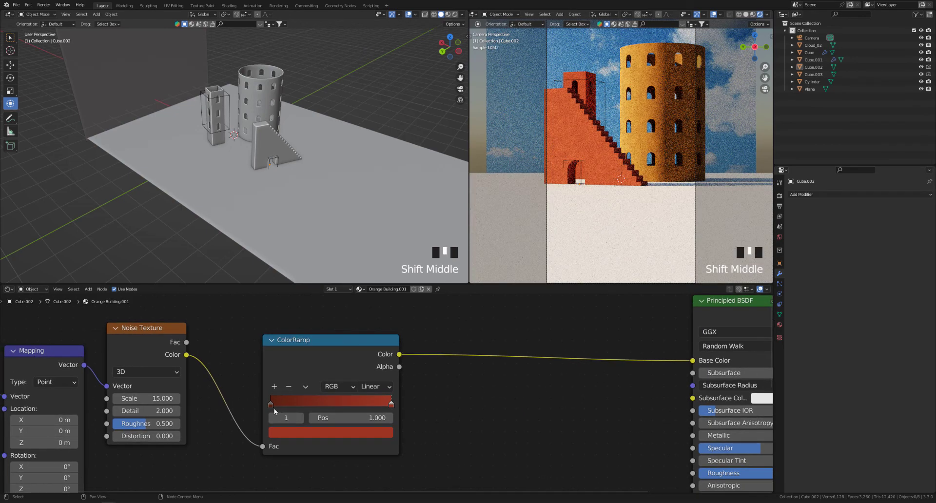
Step: Change the first ColorRamp stop of the doorway cutter's material to a dark brownish yellow
left_click(271, 405)
left_click(284, 433)
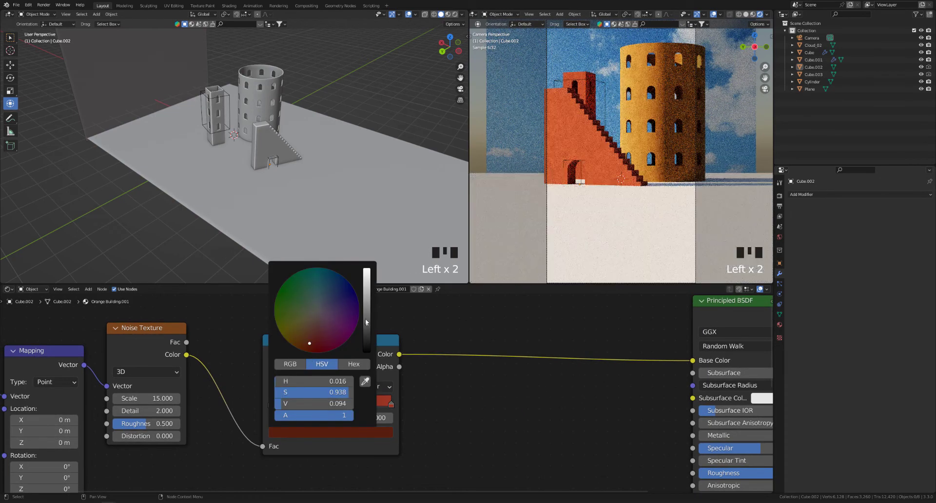
left_click_drag(309, 343, 295, 332)
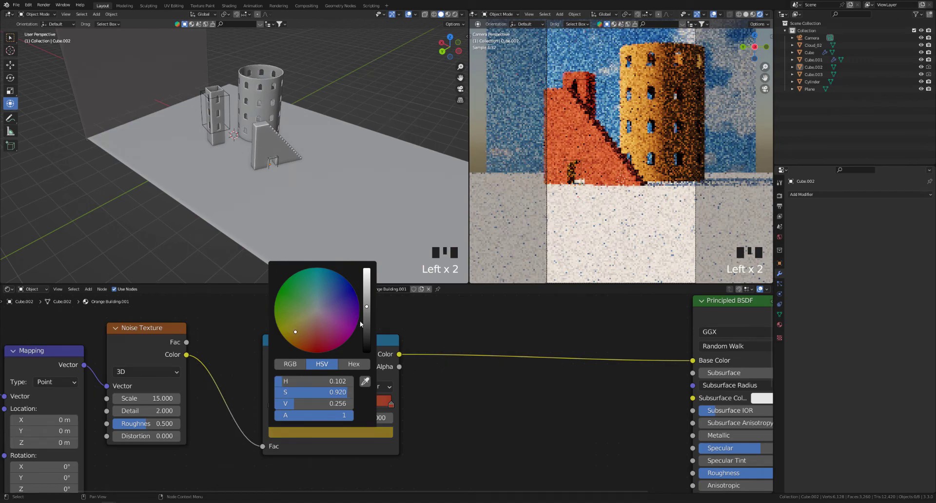
left_click_drag(366, 317, 367, 314)
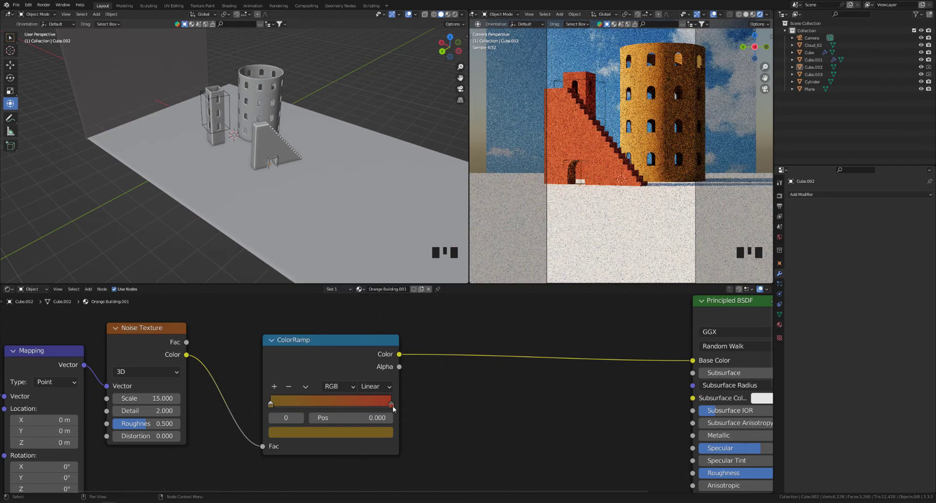
Step: Change the last ColorRamp stop of the doorway cutter's material to a lighter golden yellow
left_click(392, 406)
left_click(379, 432)
left_click(292, 331)
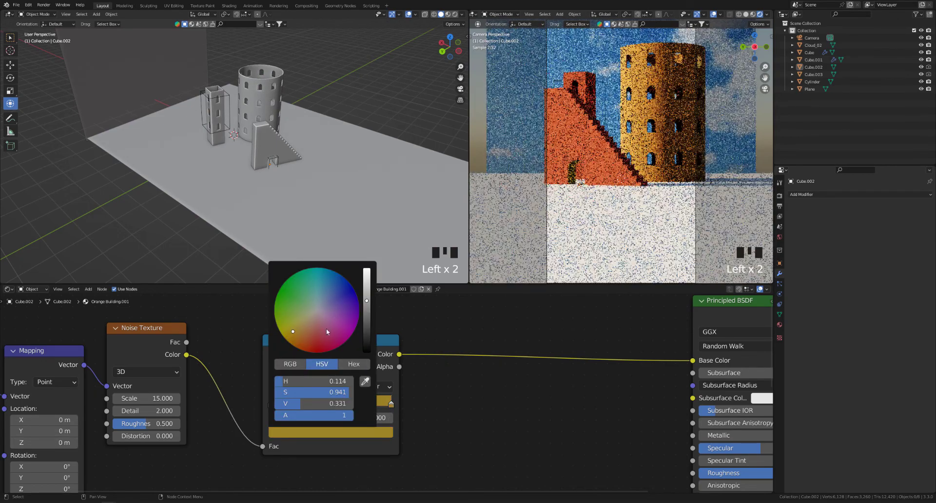
mouse_move(367, 301)
left_mouse_down()
mouse_move(367, 278)
mouse_move(366, 287)
left_mouse_up()
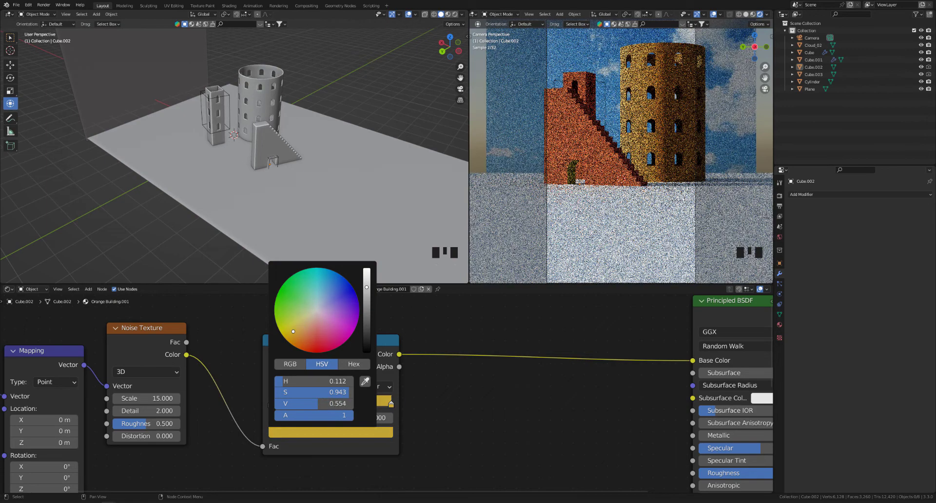
left_click_drag(293, 331, 298, 328)
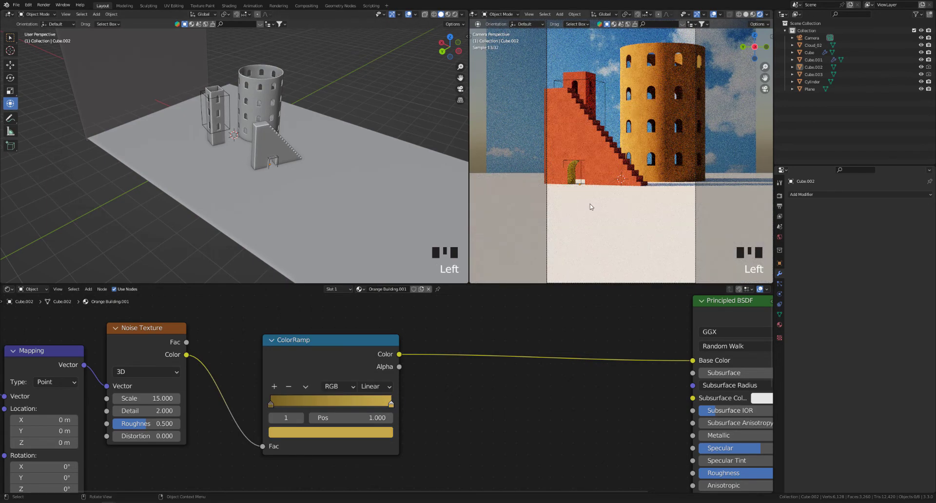
Step: Select the ground plane and rename its material as Base
scroll(480, 391, "down", 3)
middle_click_drag(479, 392, 495, 378, "shift")
scroll(500, 387, "down", 1)
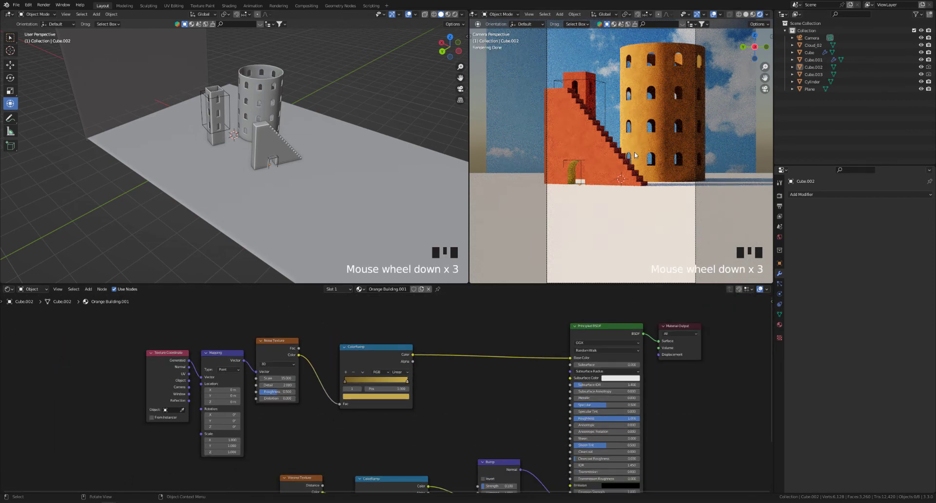
left_click(631, 204)
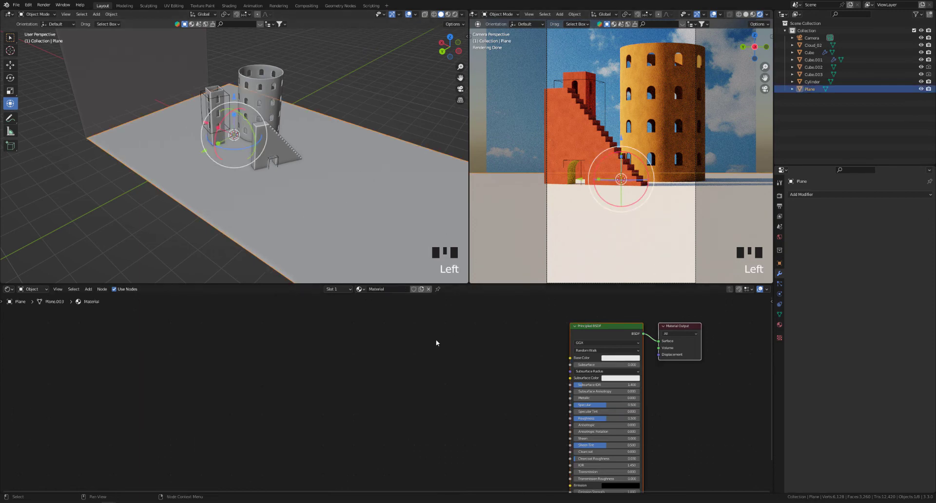
middle_click_drag(422, 350, 369, 350, "shift")
left_click(390, 289)
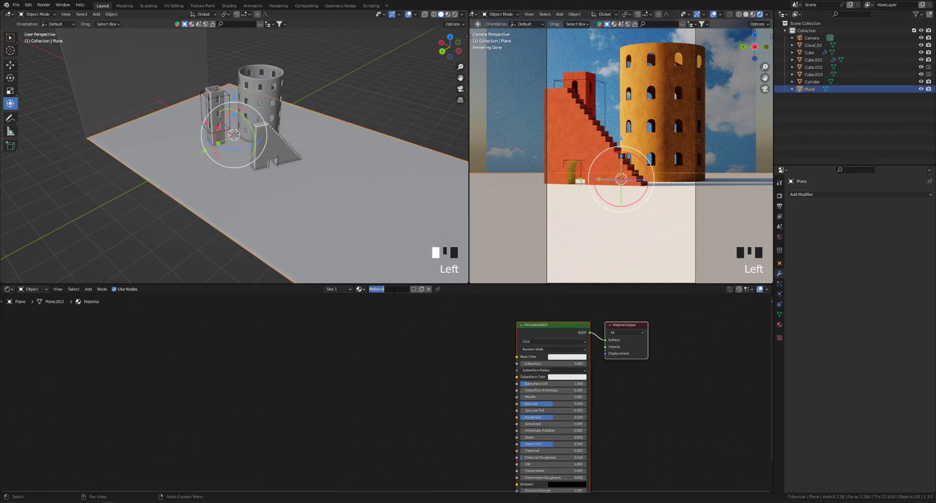
type("Base")
key("Return")
Step: Rename the ground plane's material as Floor
scroll(400, 347, "up", 3)
middle_click_drag(401, 348, 364, 317, "shift")
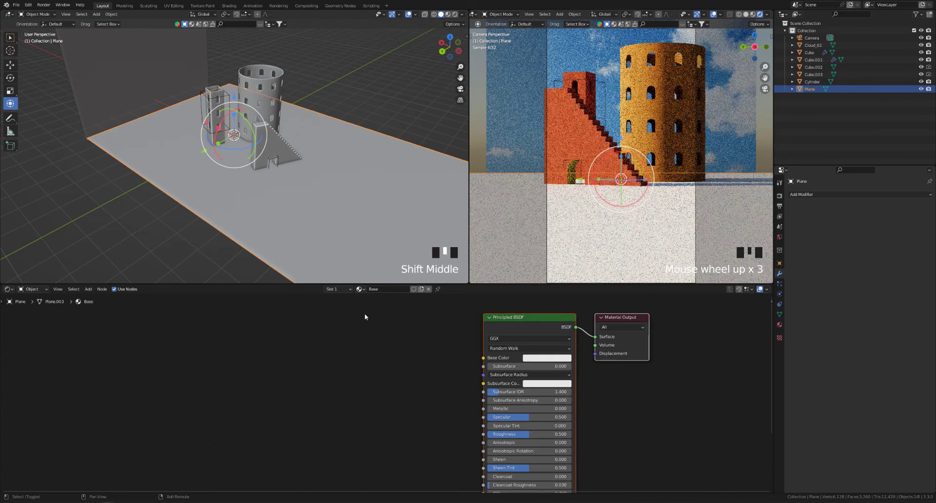
left_click(385, 289)
type("Floo")
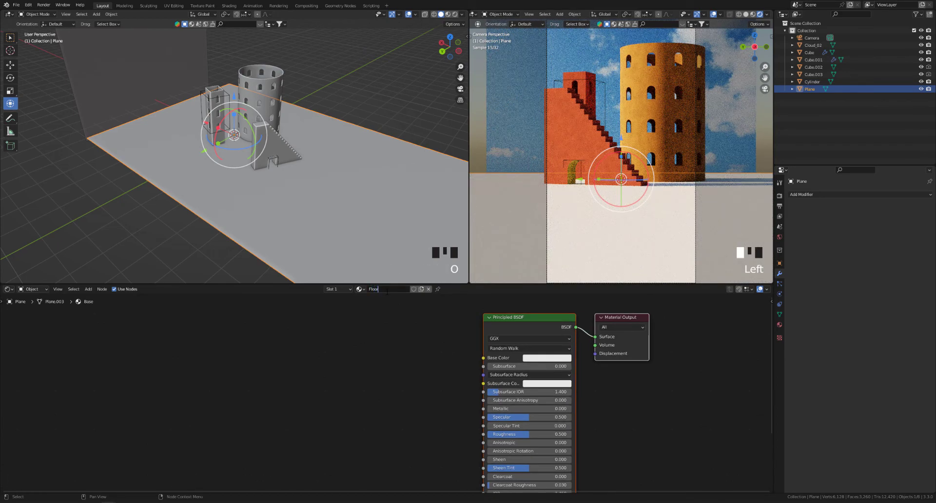
type("r")
key("Return")
Step: Change the Base Color of the Floor material to a light cream
middle_click_drag(377, 360, 362, 375, "shift")
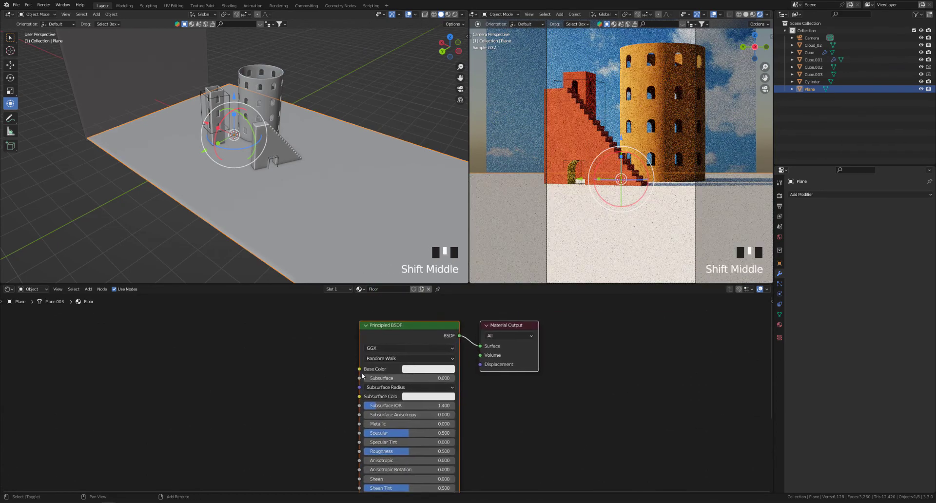
scroll(362, 375, "down", 2, "shift")
left_click(447, 354)
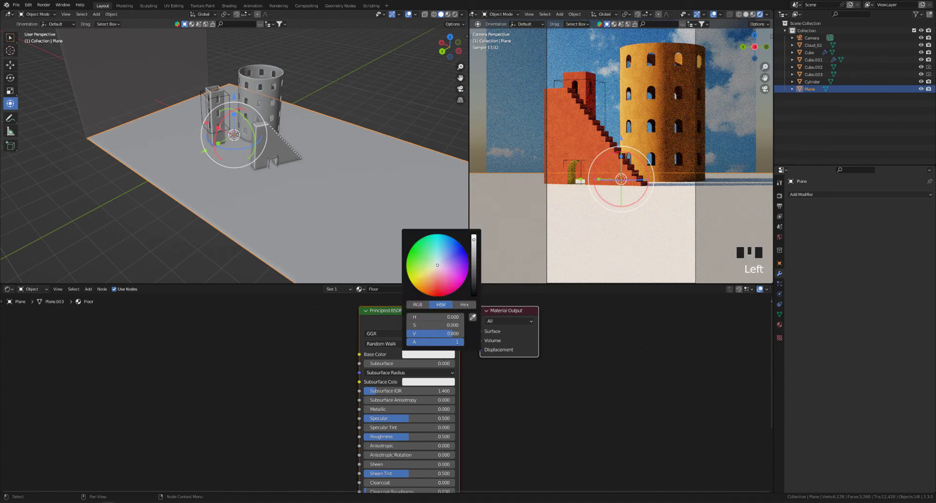
left_click(428, 274)
left_click_drag(427, 275, 433, 271)
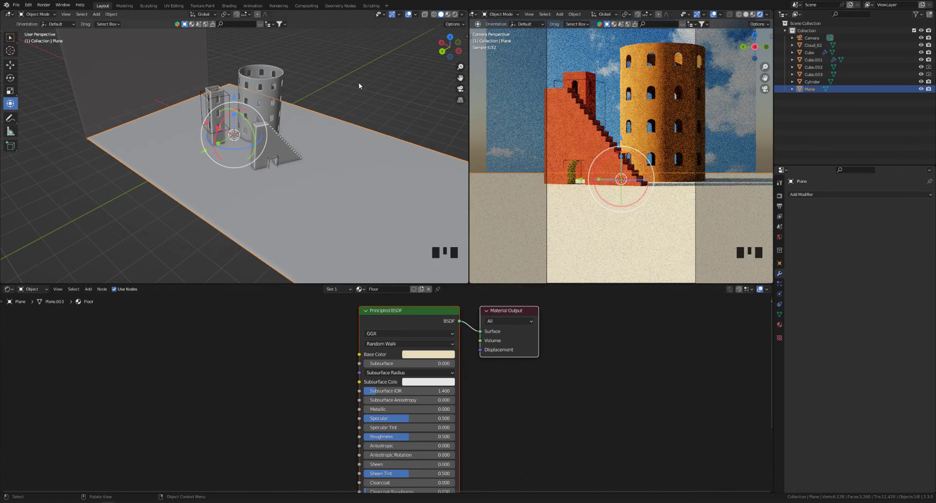
Step: Add an area light at the scene origin
left_click(359, 83)
scroll(344, 154, "down", 2)
scroll(345, 154, "down", 1)
middle_click_drag(343, 171, 334, 178)
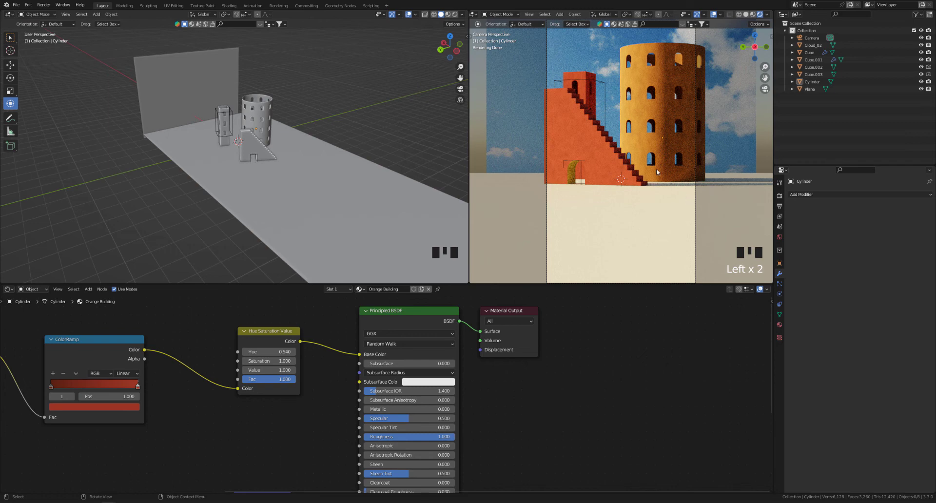
scroll(376, 209, "down", 2)
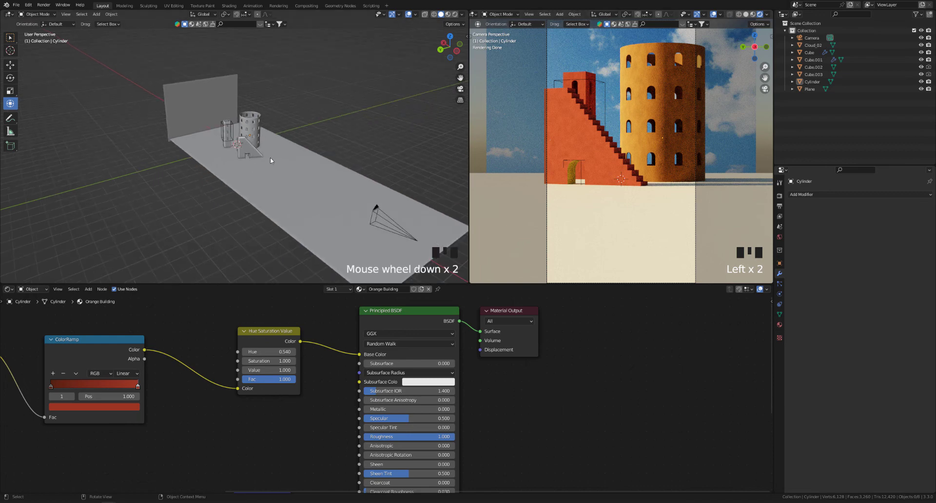
scroll(367, 240, "down", 1, "shift")
middle_click_drag(368, 240, 256, 241)
key("shift+a")
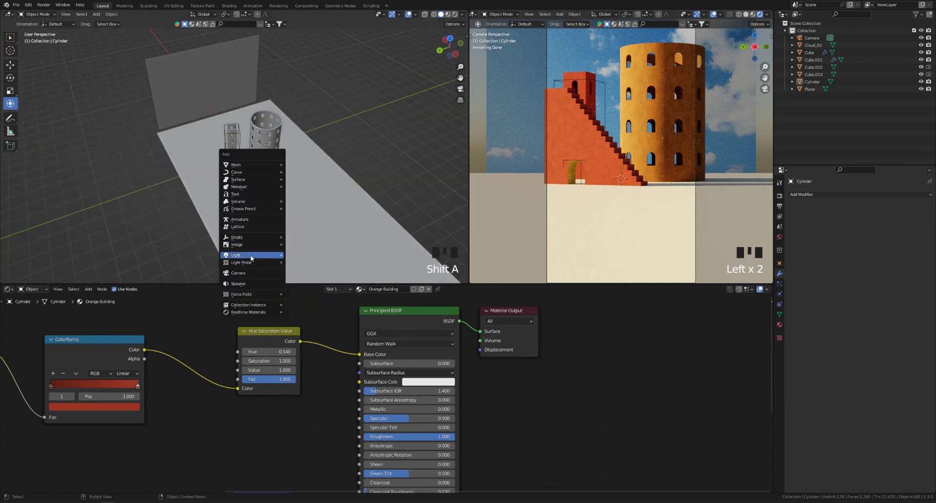
mouse_move(268, 256)
left_click(301, 278)
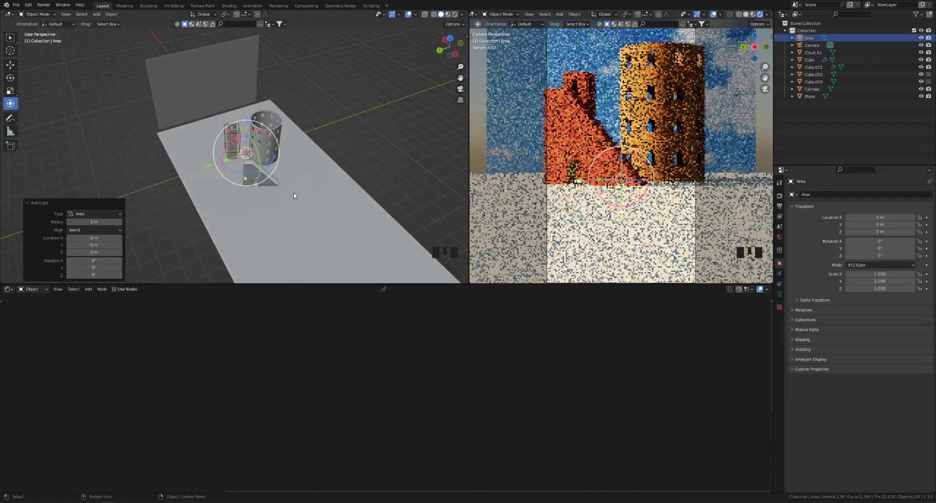
Step: Scale the area light up to about 2.47 and rotate it 90° about the X axis
key("s")
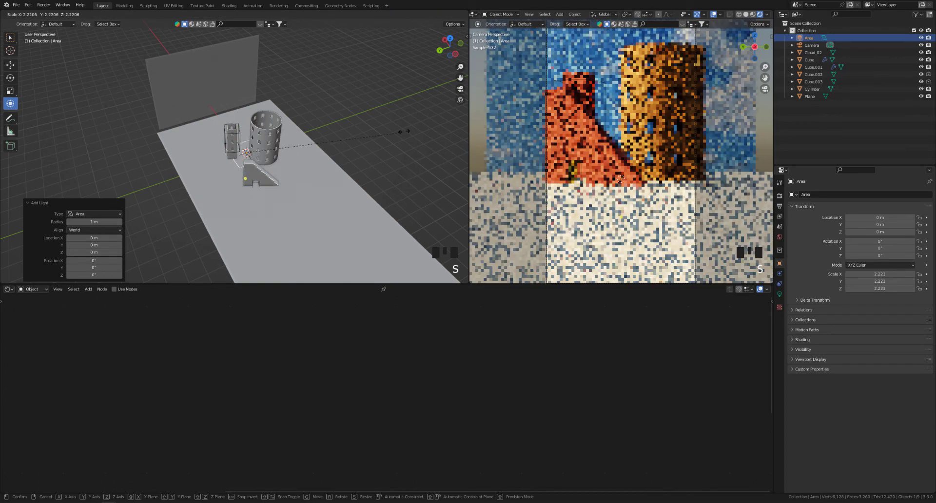
left_click(338, 145)
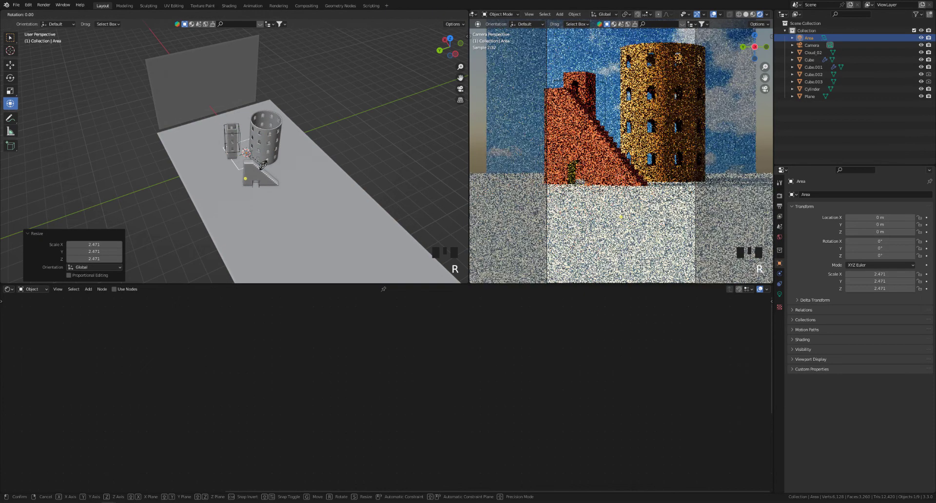
type("rx90")
key("Return")
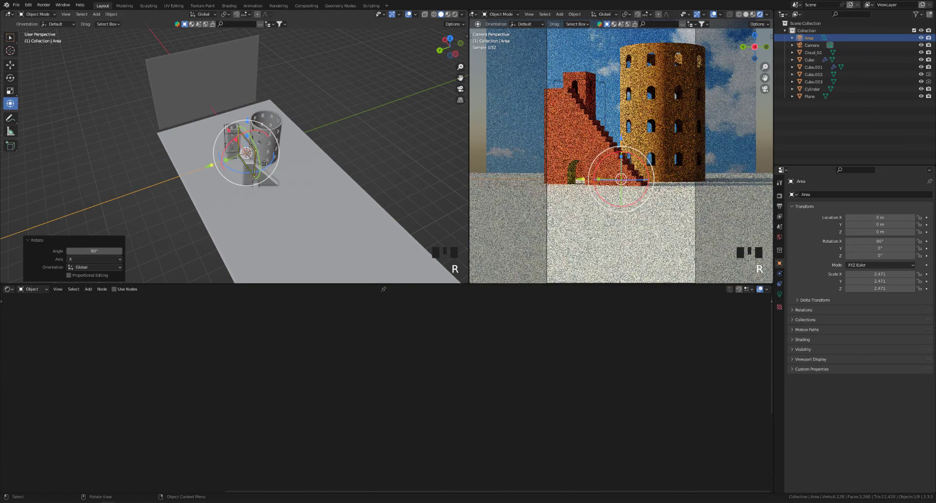
Step: Place the area light in front of and beside the buildings, turned about -27.6° around Z and raised about 1.76 m
middle_click_drag(276, 165, 330, 170)
left_click_drag(221, 183, 327, 106)
middle_click_drag(309, 152, 288, 169)
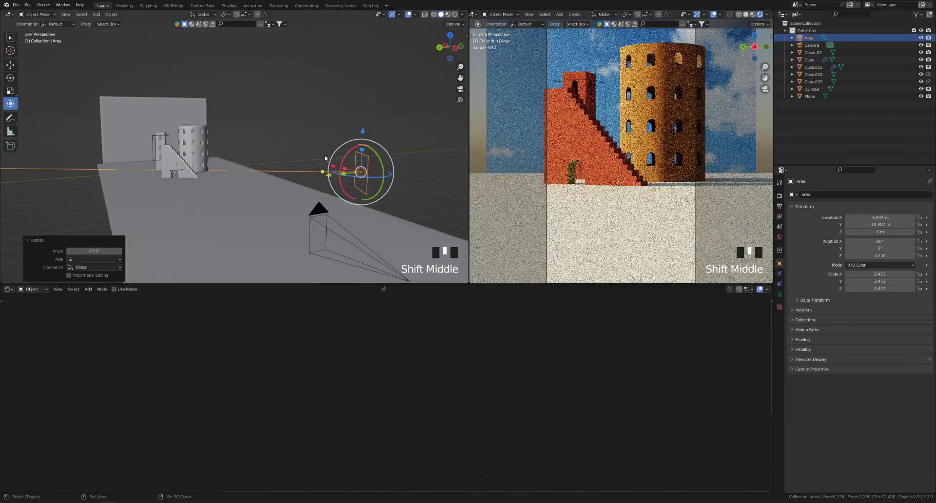
left_click_drag(360, 134, 369, 87)
Step: Set the area light's power to 200 W
left_click(780, 294)
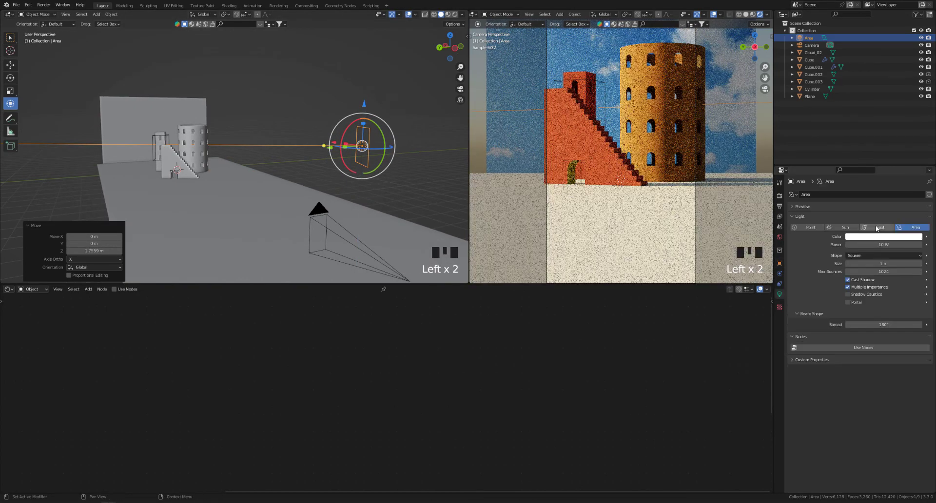
left_click(882, 244)
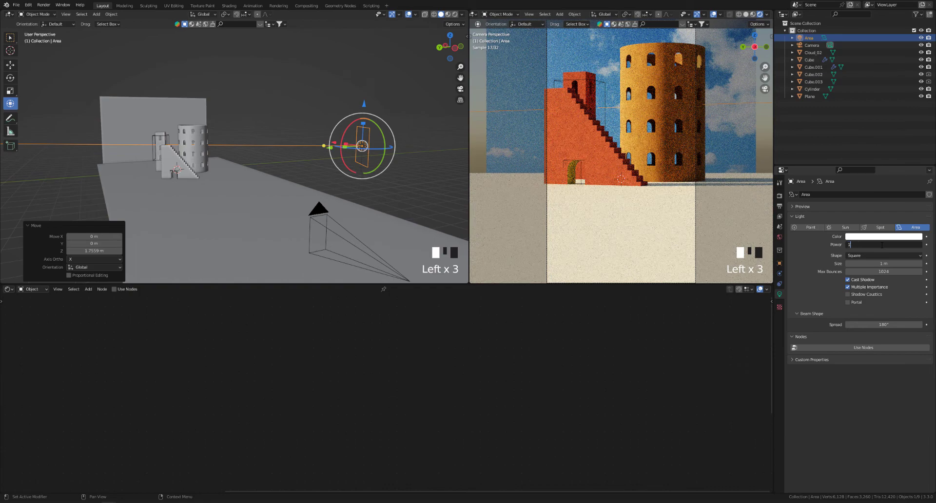
type("120")
key("Return")
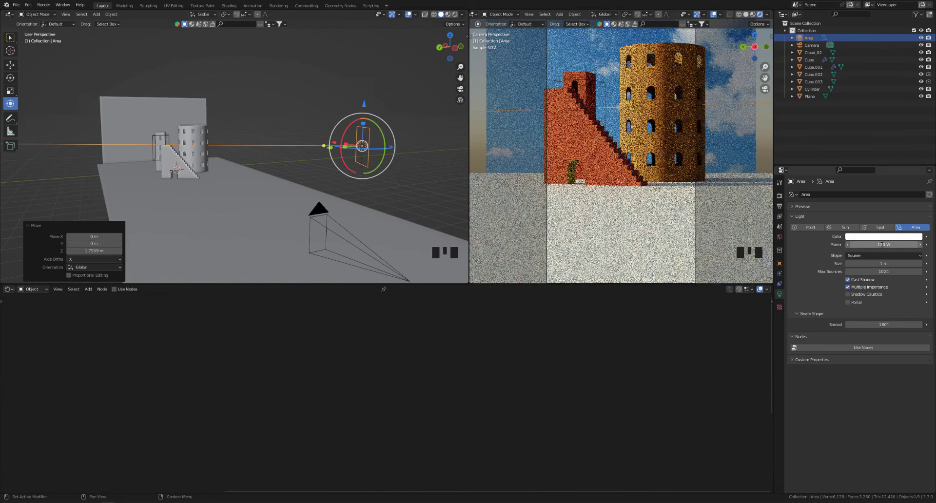
left_click(882, 244)
type("200")
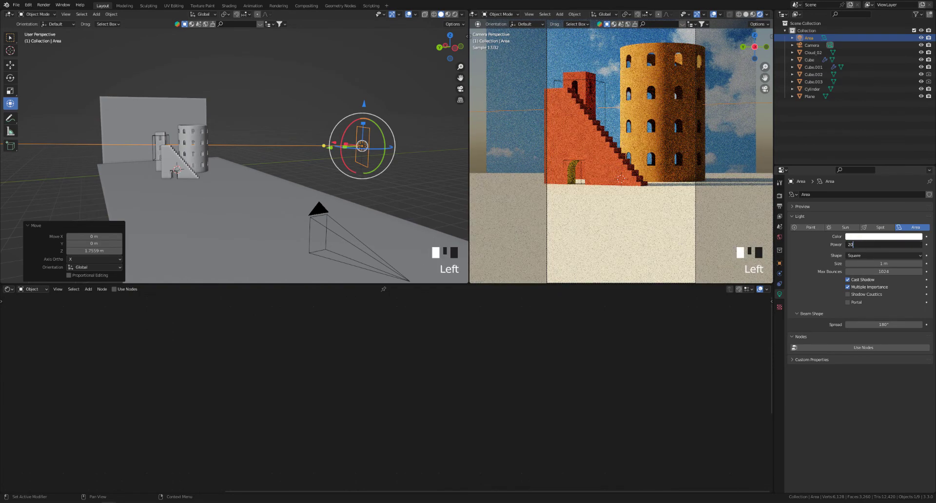
key("Return")
Step: Enlarge the area light to a size of 1.17 m and set its beam spread to 120°
left_click_drag(366, 102, 370, 108)
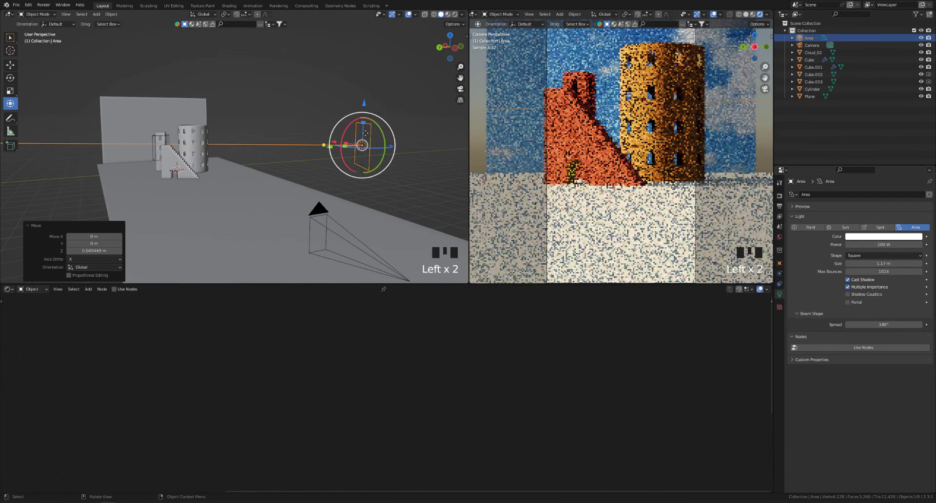
left_click(851, 324)
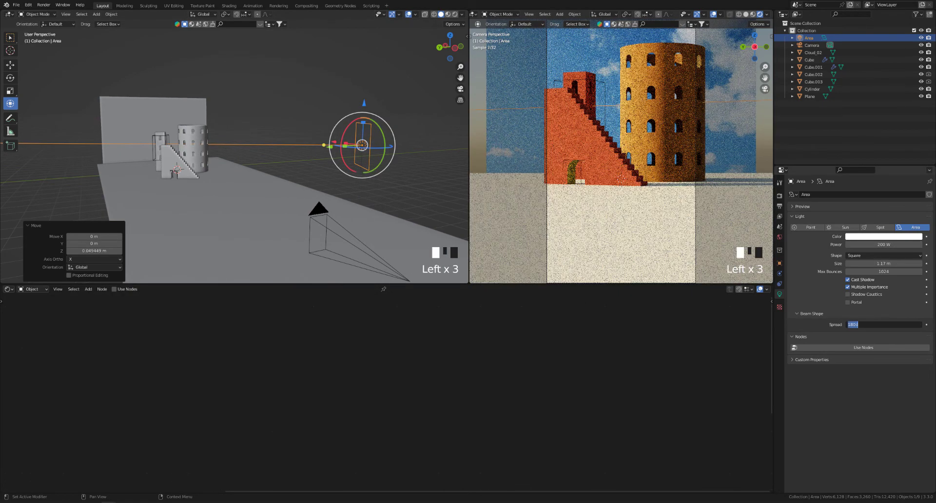
type("120")
key("Return")
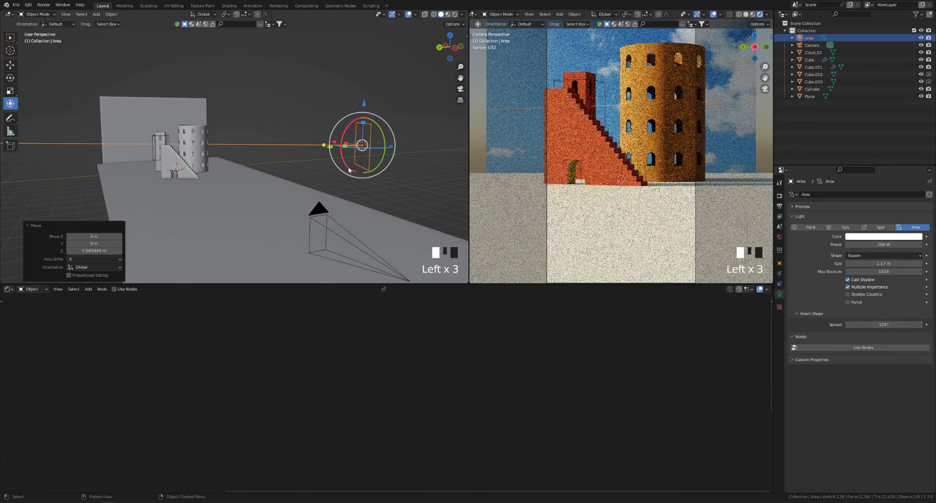
mouse_move(348, 192)
middle_mouse_down()
mouse_move(343, 175)
mouse_move(346, 194)
middle_mouse_up()
scroll(343, 174, "down", 2)
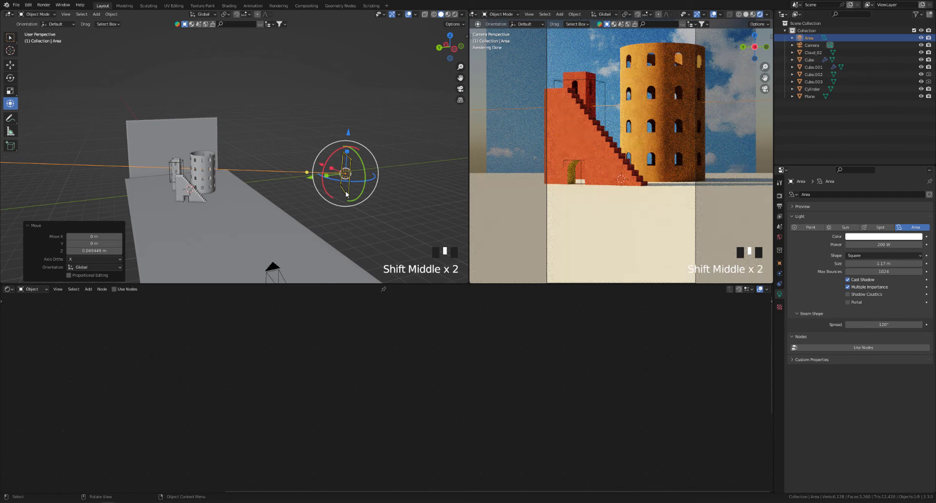
middle_click_drag(287, 186, 290, 175, "shift")
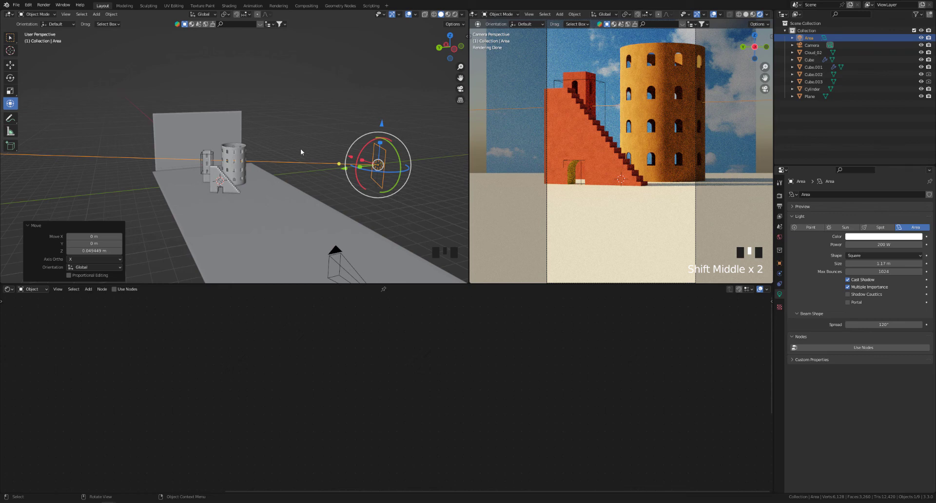
scroll(303, 151, "up", 2)
middle_click_drag(302, 150, 240, 182, "shift")
scroll(240, 182, "up", 2)
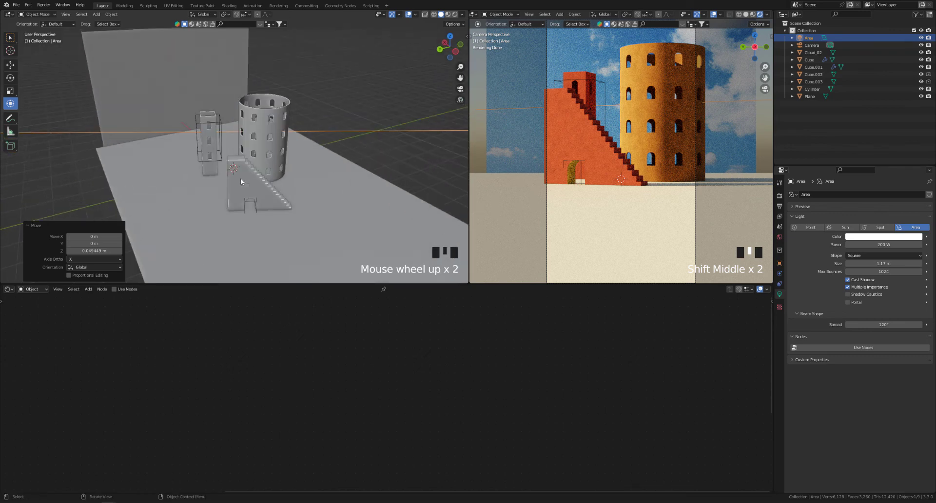
middle_click_drag(302, 185, 293, 166, "shift")
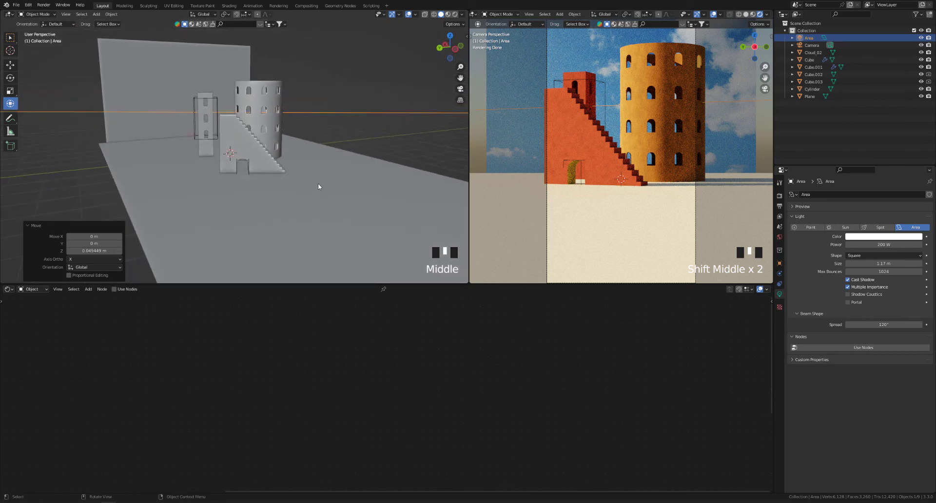
Step: Select the cloud backdrop plane and save the file
left_click(193, 74)
key("ctrl+s")
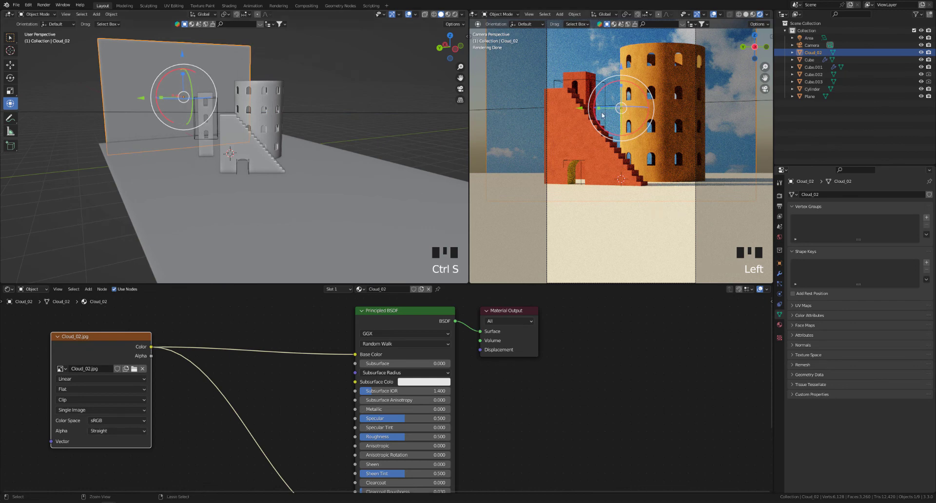
key("ctrl+s")
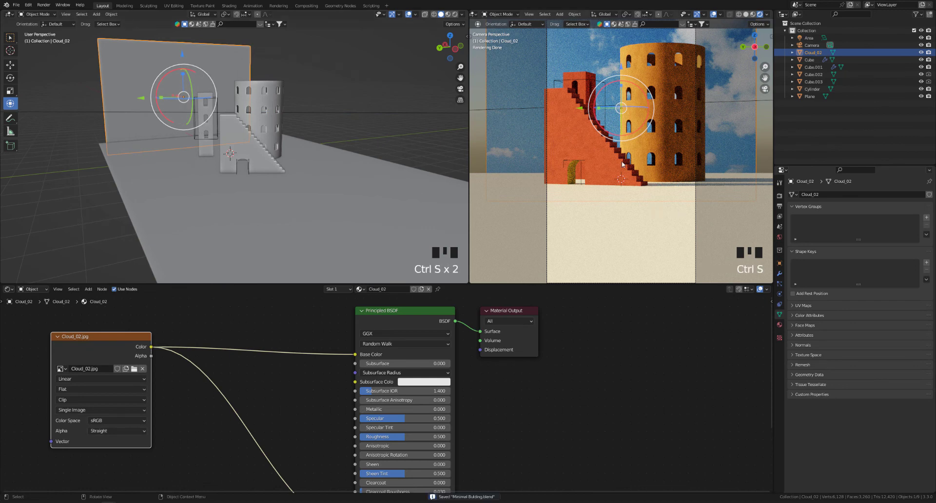
Step: Open the Cycles render properties and check the sampling settings for the final render
left_click(779, 206)
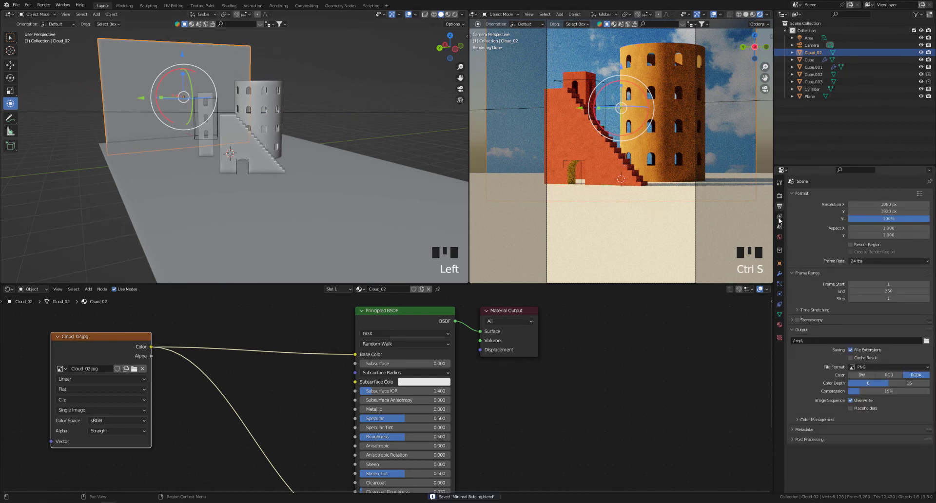
left_click(779, 216)
left_click(779, 227)
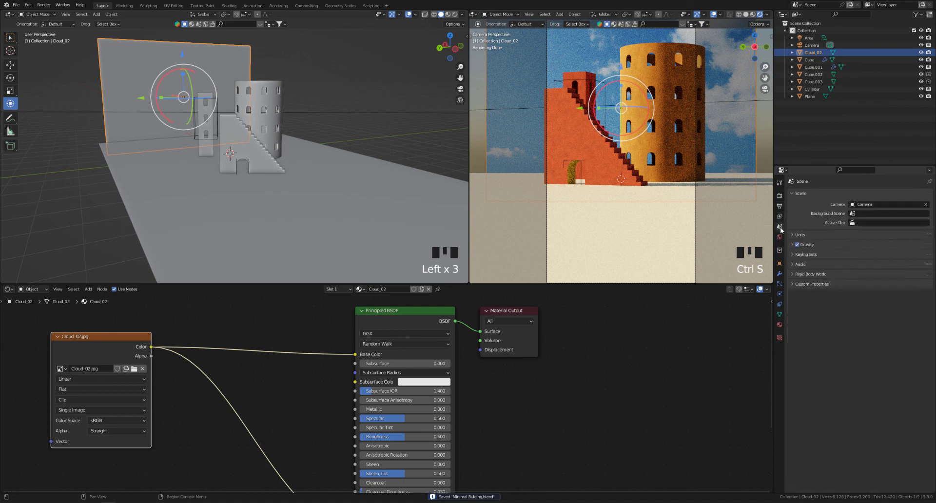
left_click(780, 196)
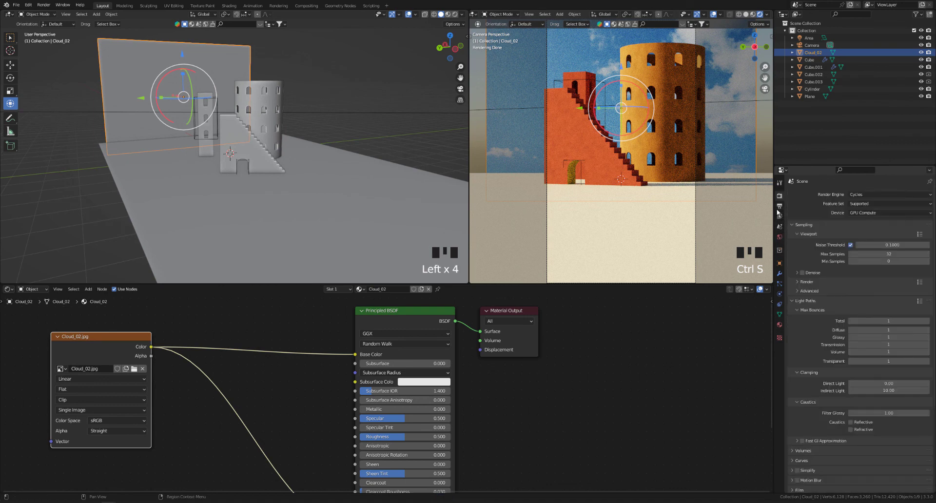
left_click(797, 234)
left_click(799, 242)
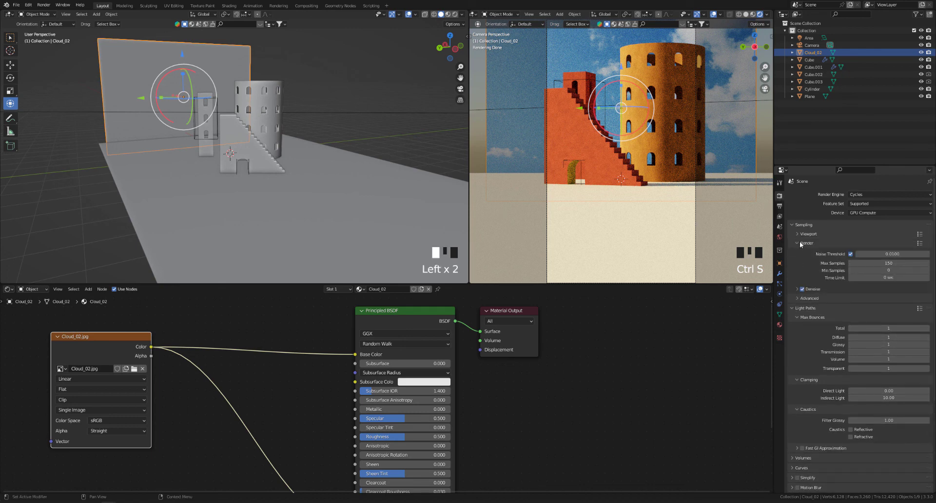
left_click(800, 244)
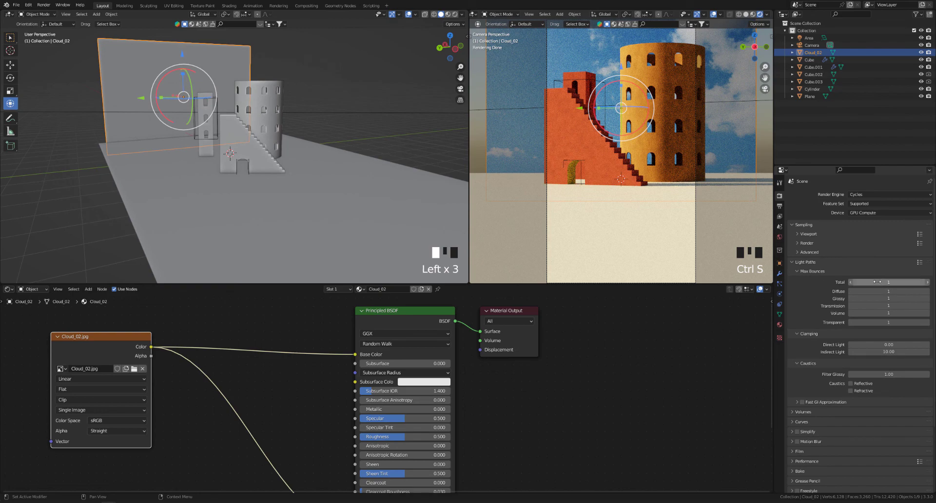
Step: Set the light path maximum bounces to 12 total, 4 diffuse and 4 glossy
left_click(876, 281)
type("2")
key("Tab")
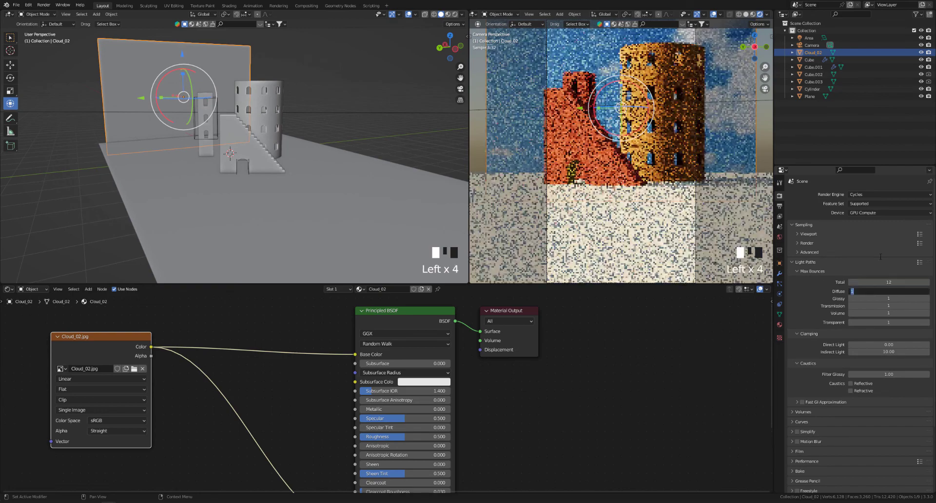
type("4")
key("Tab")
type("4")
key("Tab")
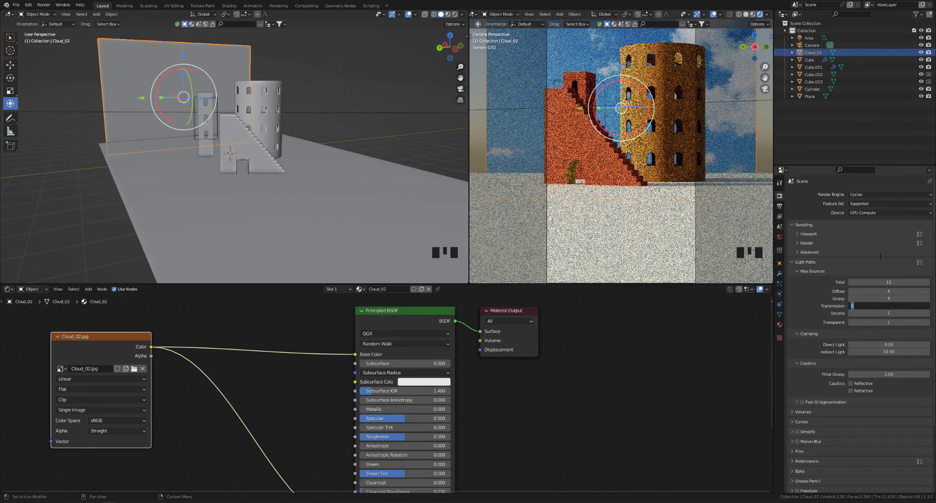
key("Tab")
key("Tab")
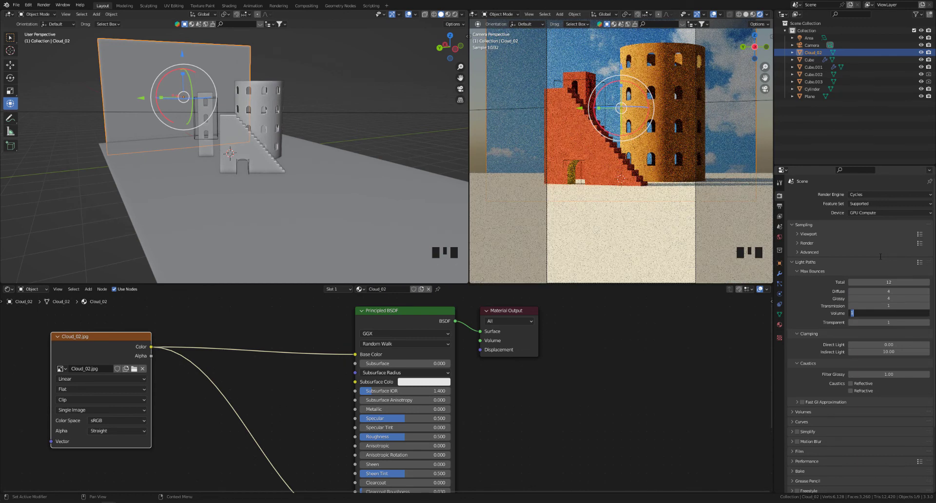
left_click(801, 262)
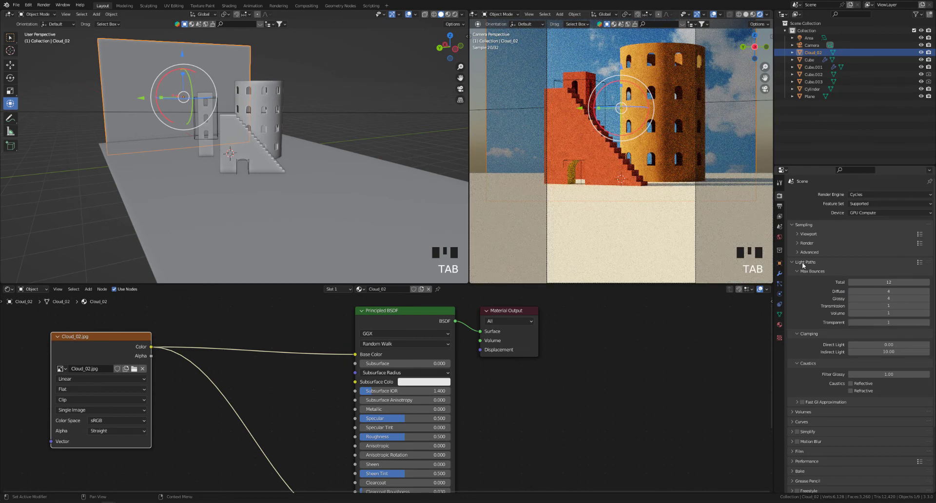
Step: Collapse the sampling and light path settings, then save the scene file with the cloud backdrop deselected
left_click(799, 224)
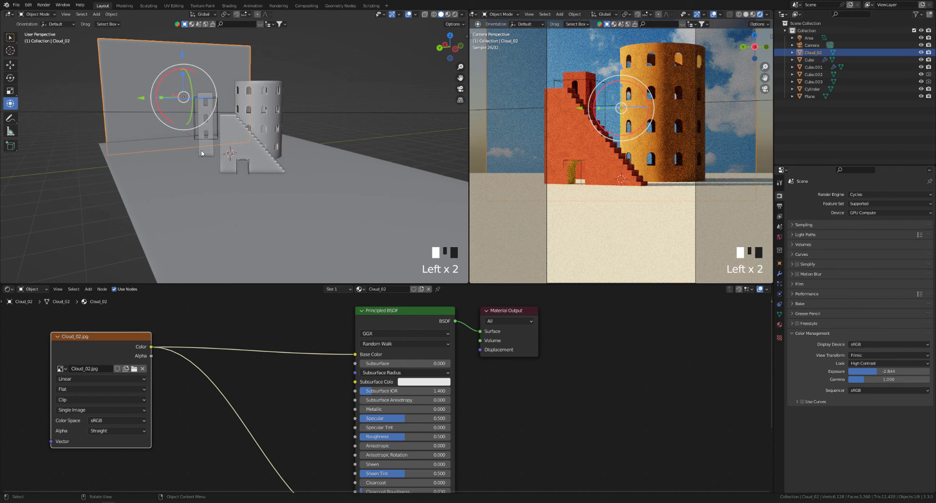
left_click(376, 111)
key("ctrl+s")
middle_click(358, 150)
middle_click_drag(357, 150, 353, 153)
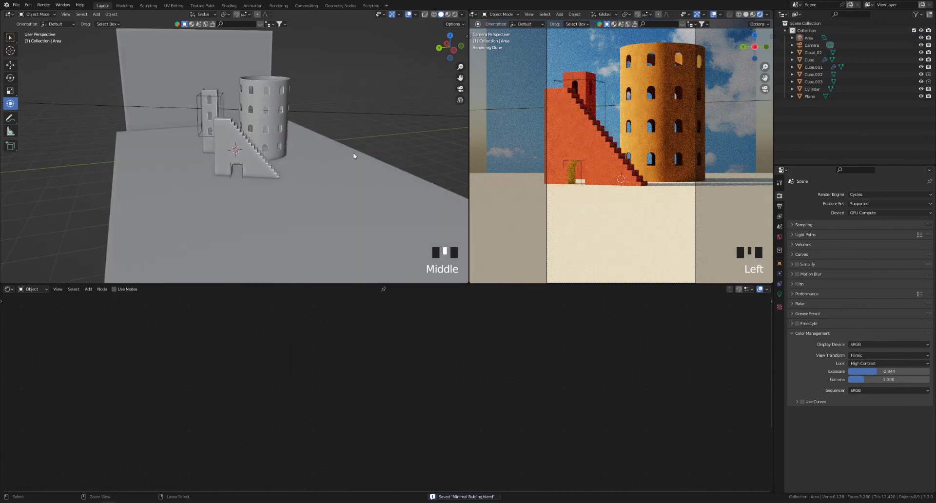
key("ctrl+s")
Step: Render the camera view as a still image, inspect the whole frame and close the render result
key("F12")
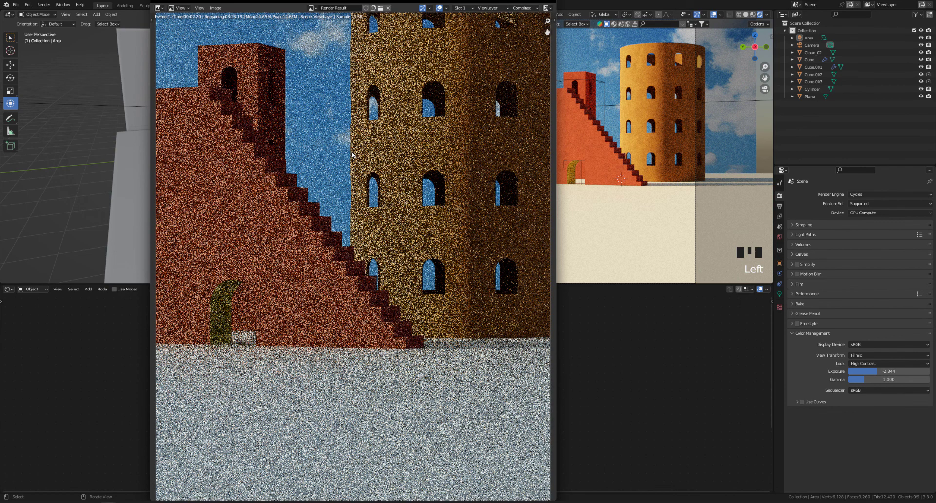
scroll(364, 202, "down", 2)
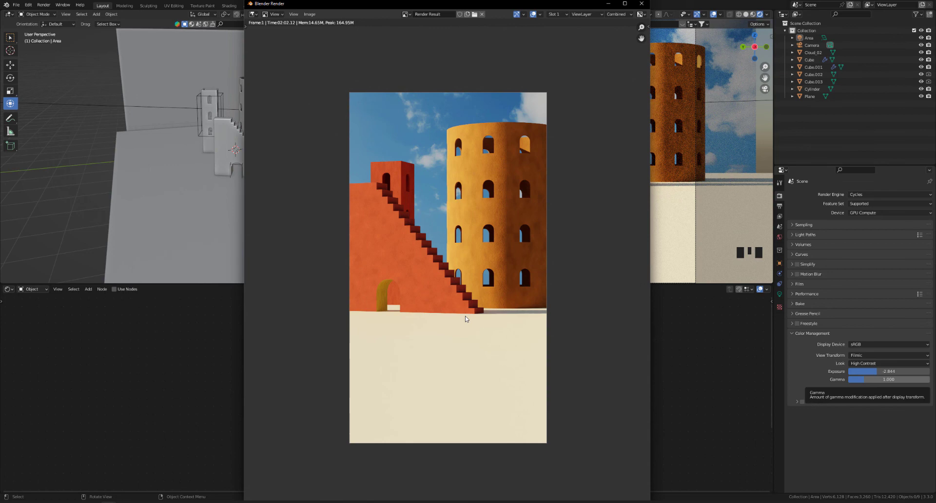
scroll(464, 320, "down", 1)
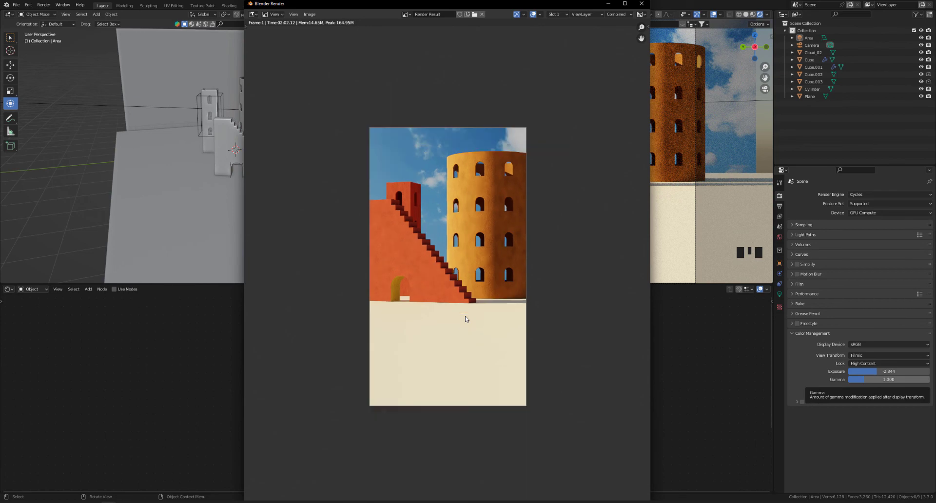
scroll(465, 320, "up", 1)
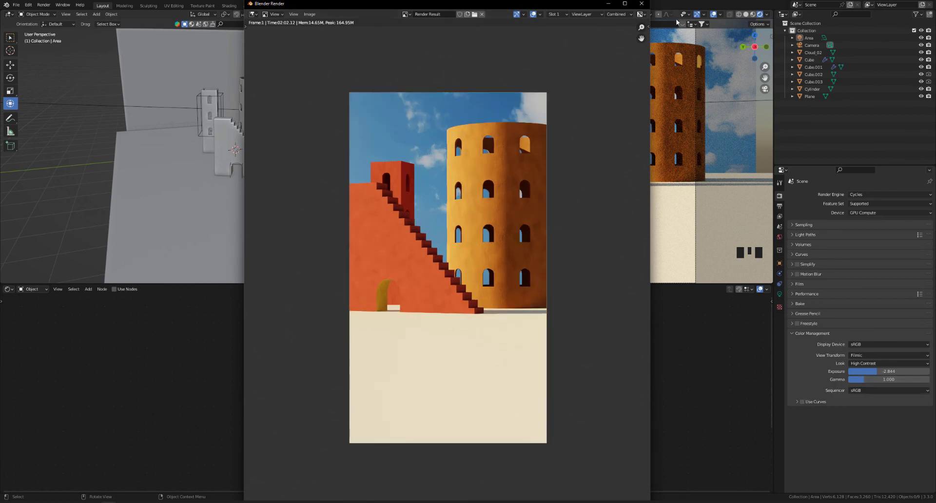
left_click(642, 5)
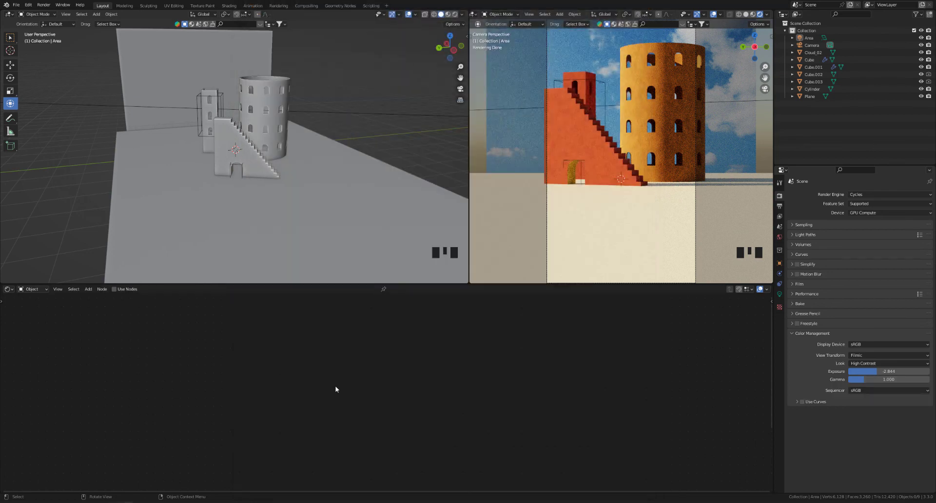
Step: Select the red staircase building and examine the Voronoi, ColorRamp and Bump nodes of its Red Building material
left_click(600, 135)
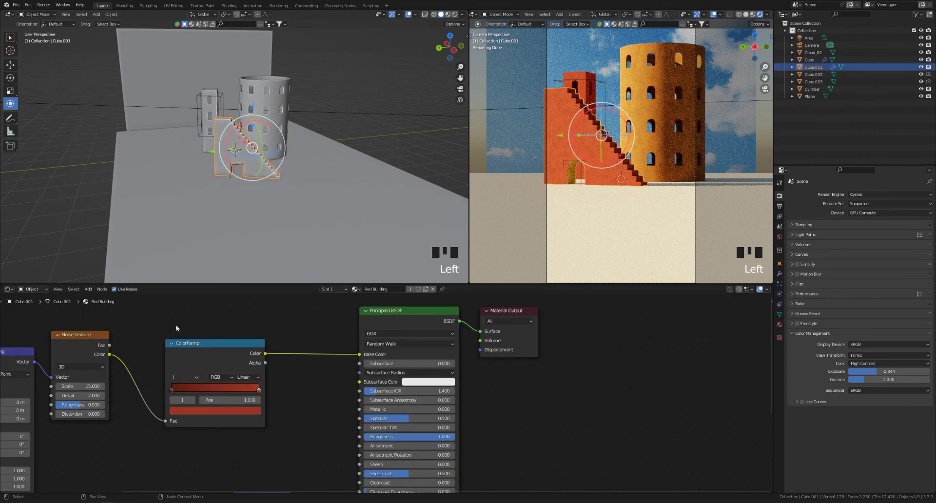
middle_click_drag(247, 430, 402, 387)
middle_click_drag(325, 403, 385, 350)
middle_click_drag(340, 454, 354, 413)
middle_click_drag(355, 351, 334, 359)
scroll(313, 425, "down", 3)
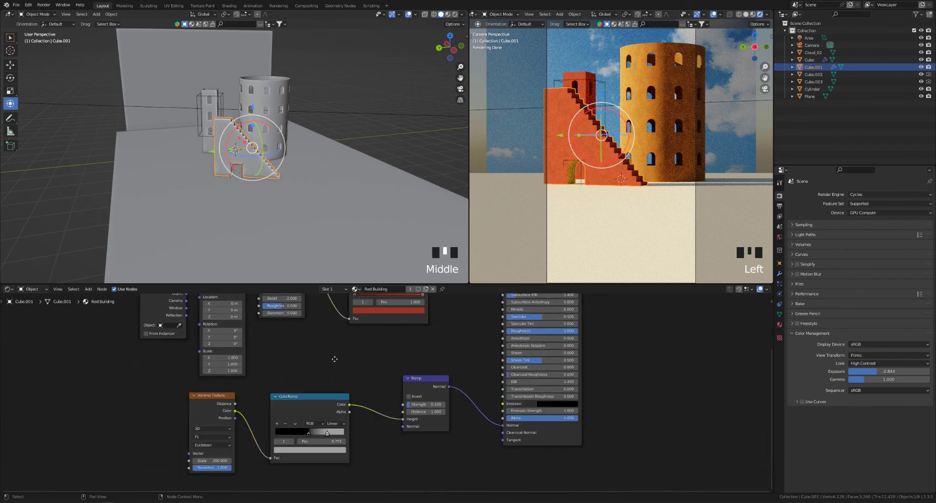